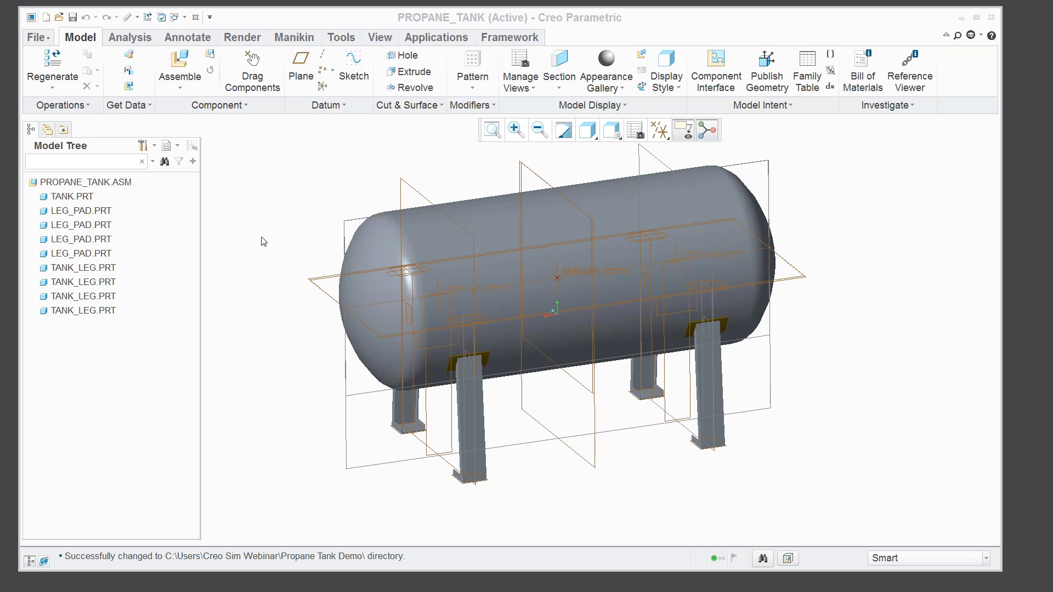
Start a structural simulation of the propane tank assembly in Creo Simulate.
{"action": "left_click", "coordinate": [439, 38]}
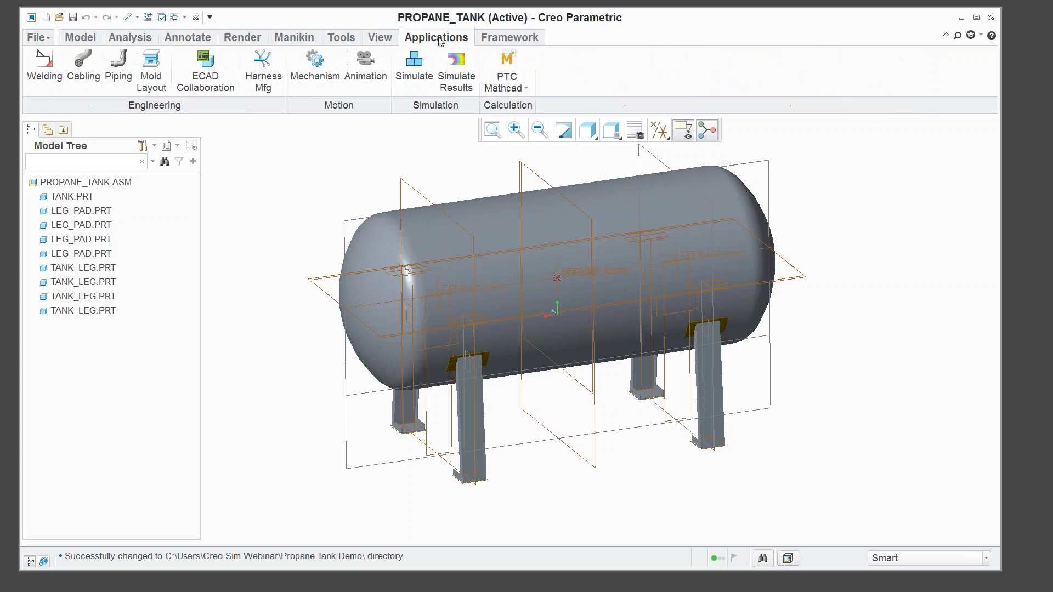
{"action": "left_click", "coordinate": [414, 71]}
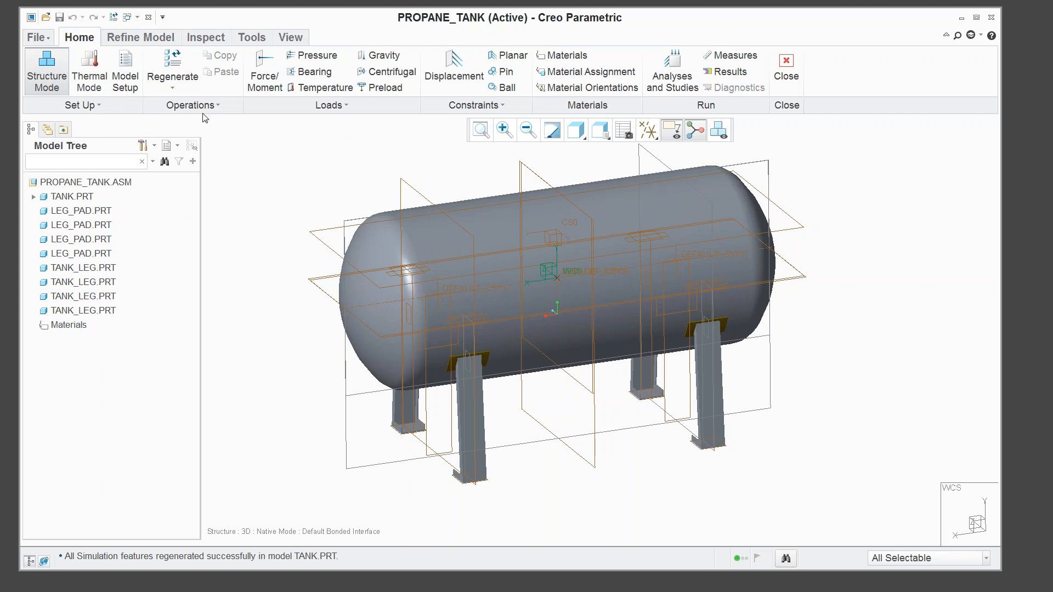
{"action": "left_click", "coordinate": [151, 36]}
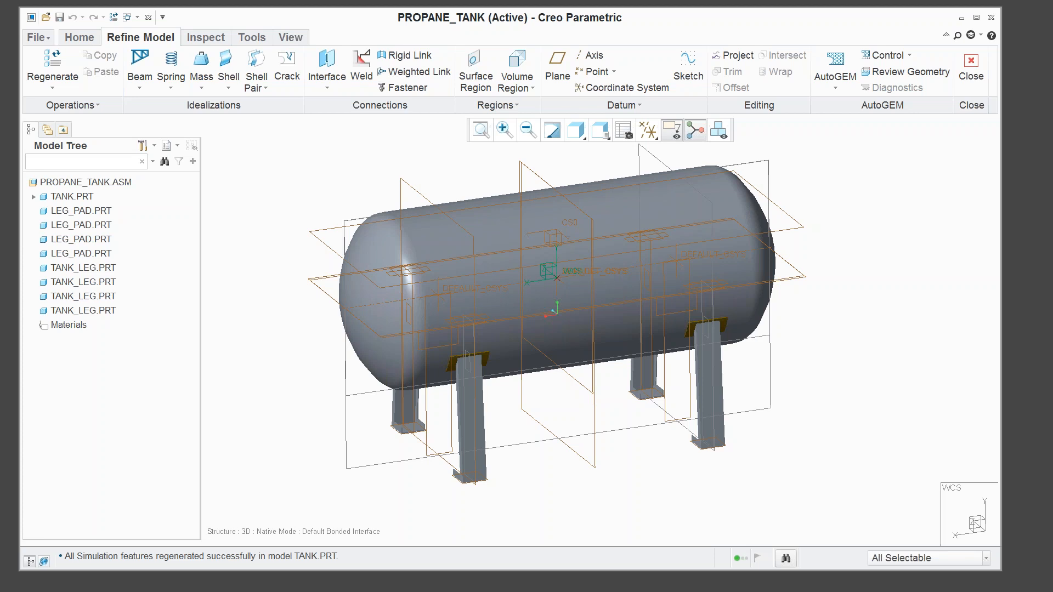
{"action": "left_click", "coordinate": [79, 38]}
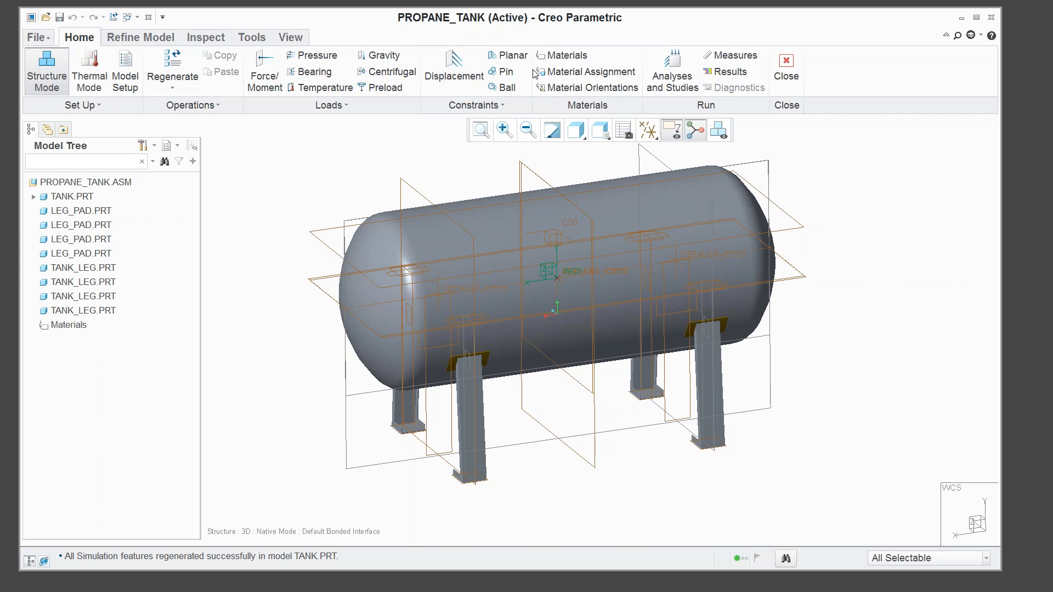
Start a new material assignment and add steel.mtl from the material library to the model as its material.
{"action": "left_click", "coordinate": [566, 79]}
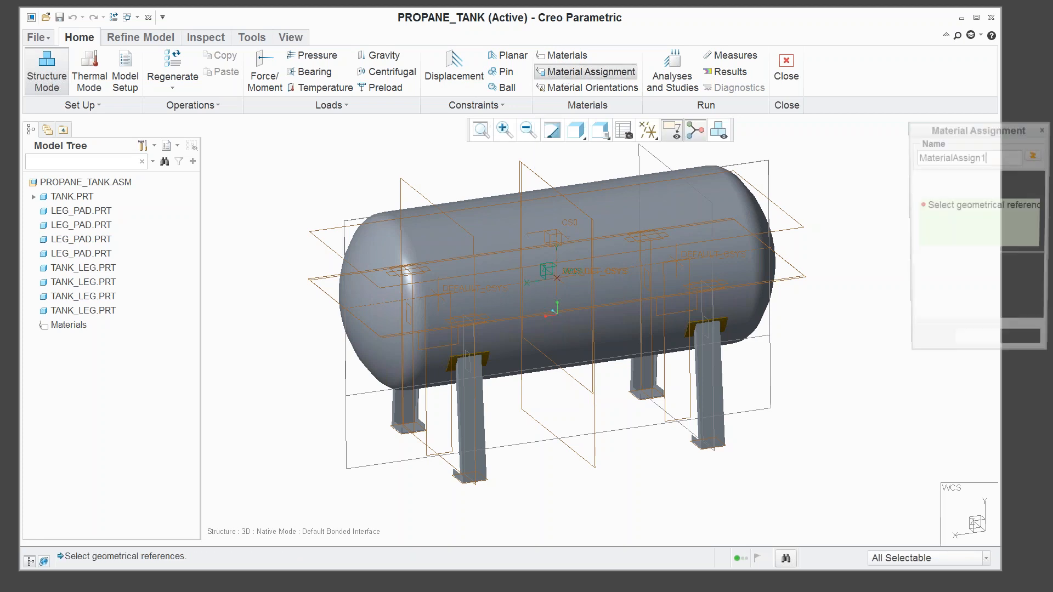
{"action": "left_click_drag", "start_coordinate": [992, 139], "coordinate": [880, 100]}
{"action": "left_click", "coordinate": [908, 246]}
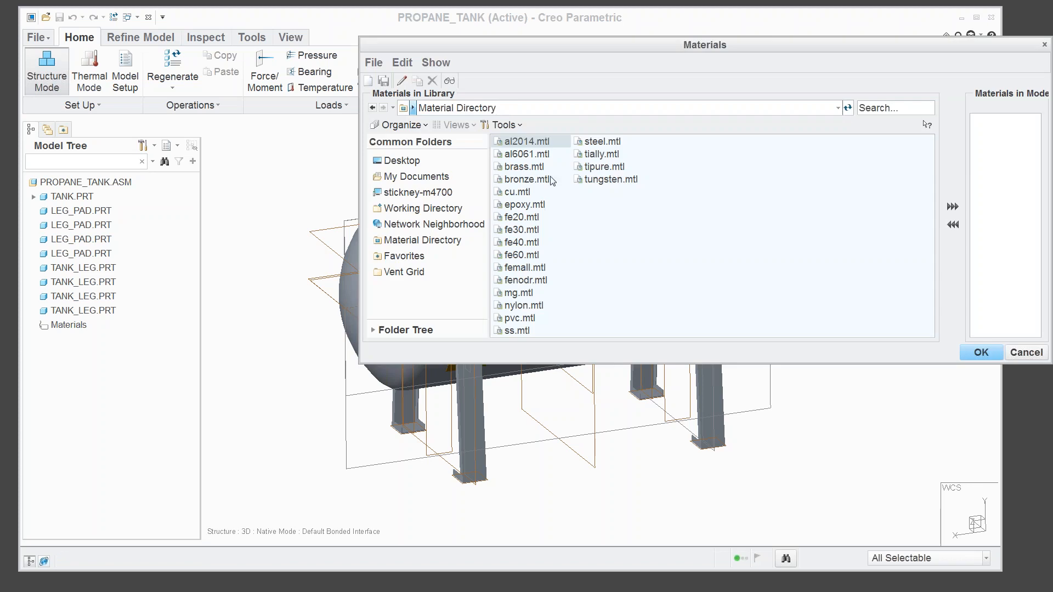
{"action": "left_click", "coordinate": [596, 144]}
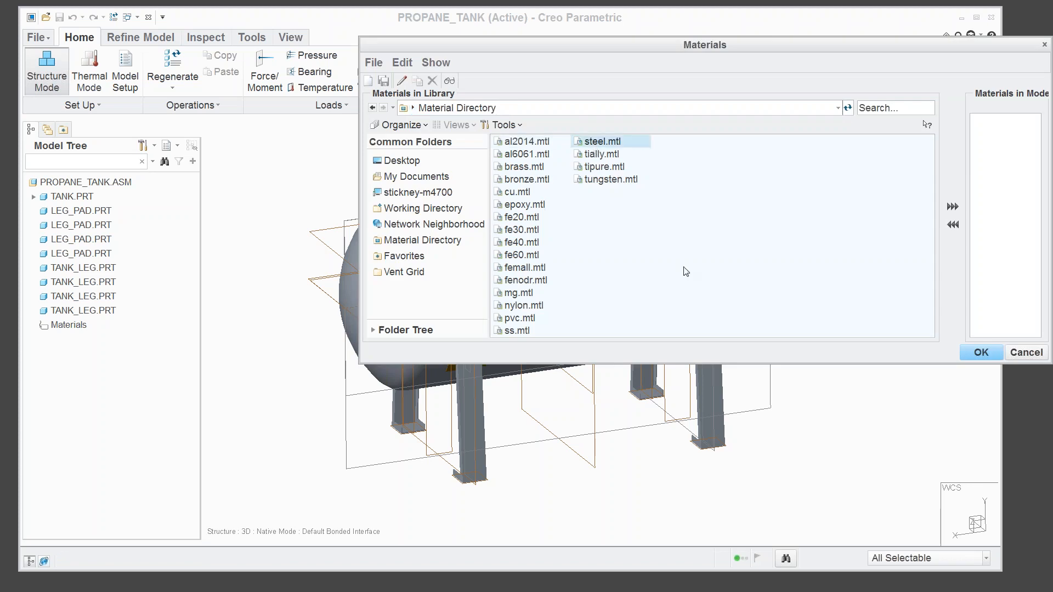
{"action": "left_click", "coordinate": [952, 208]}
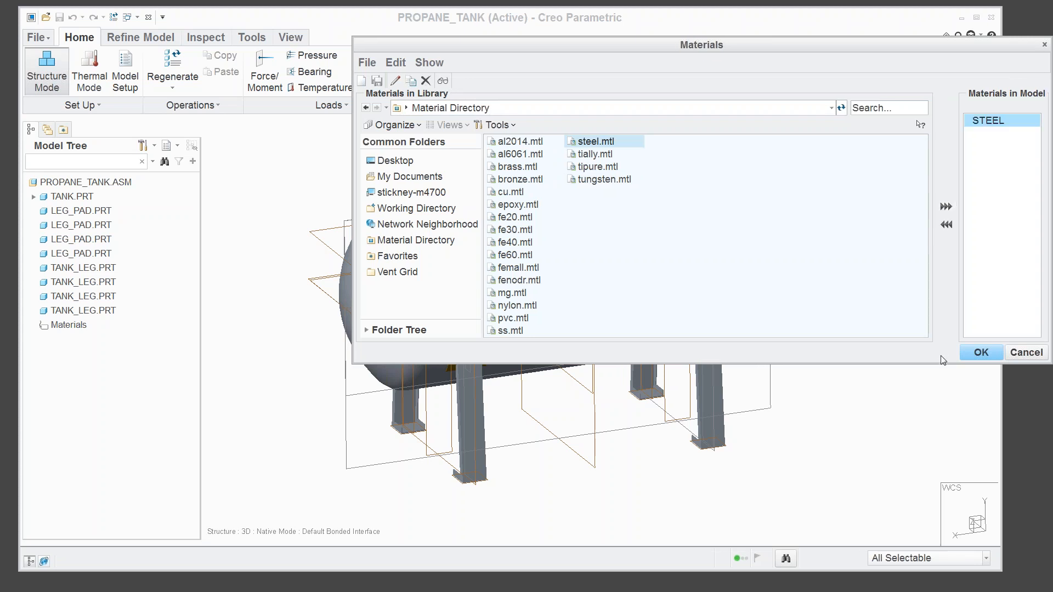
{"action": "left_click", "coordinate": [972, 355]}
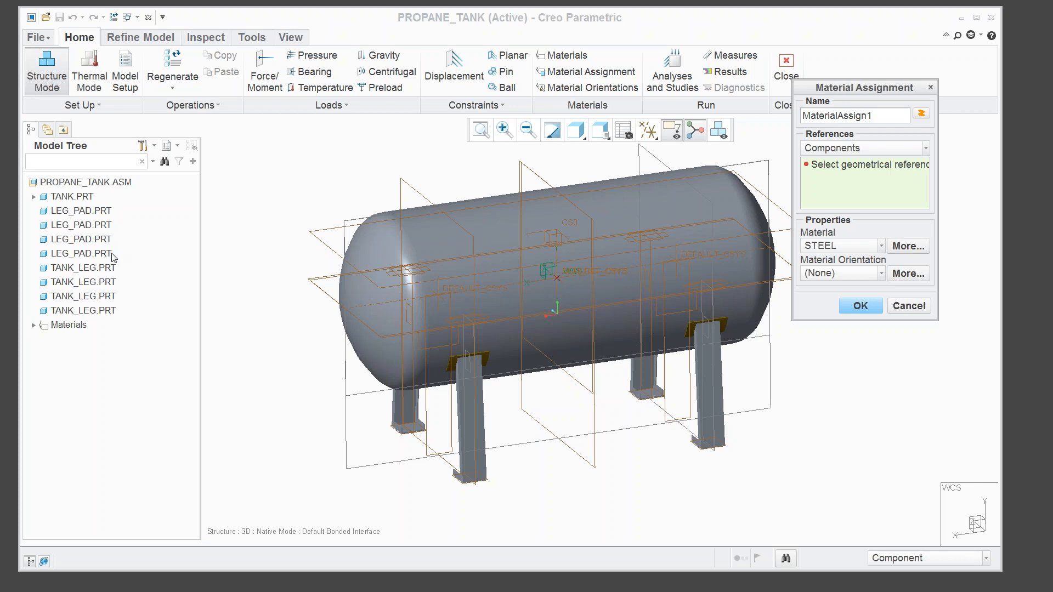
Assign STEEL to all four leg pads and all four tank legs.
{"action": "left_click", "coordinate": [71, 210]}
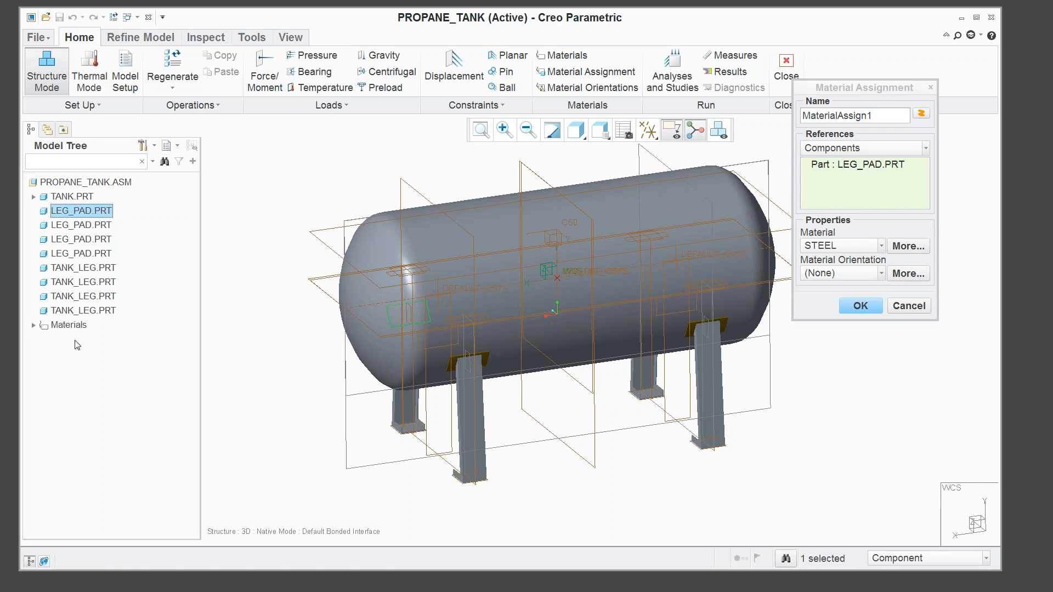
{"action": "left_click", "coordinate": [77, 310], "text": "shift"}
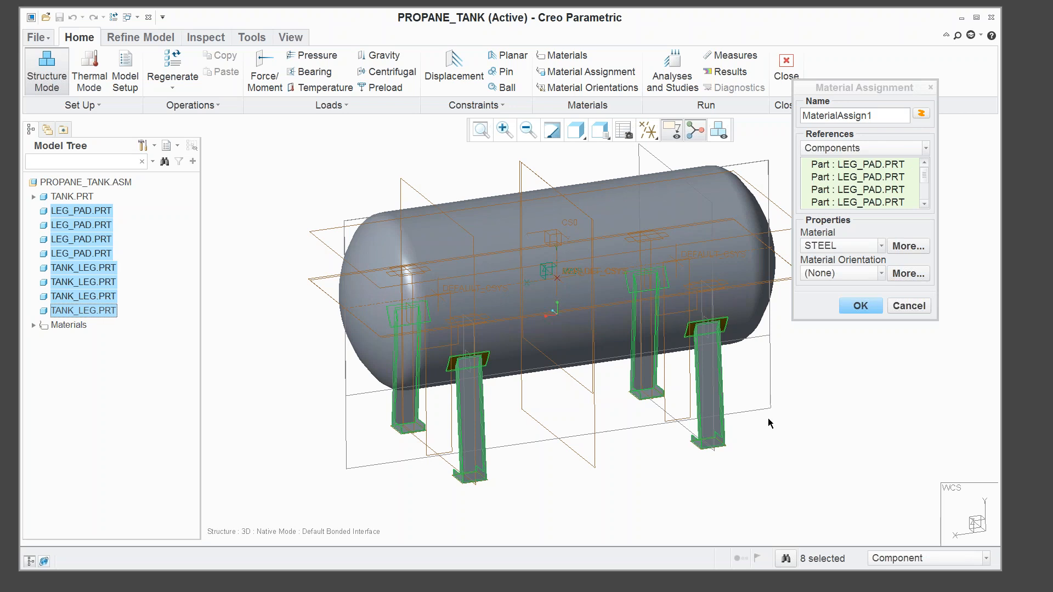
{"action": "left_click", "coordinate": [860, 307]}
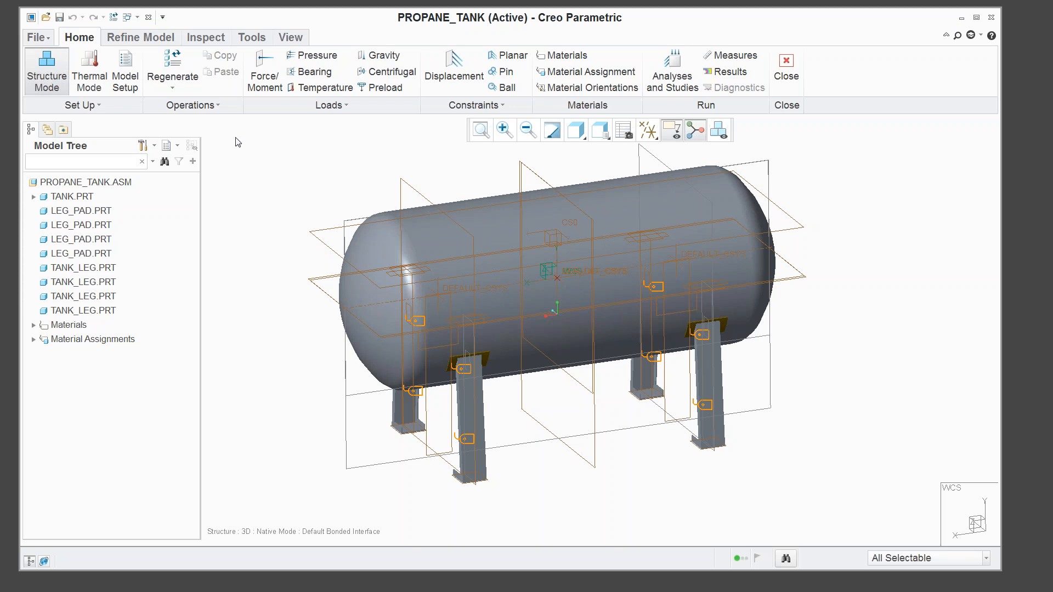
Try to generate an AutoGEM mesh for all components with properties.
{"action": "left_click", "coordinate": [132, 43]}
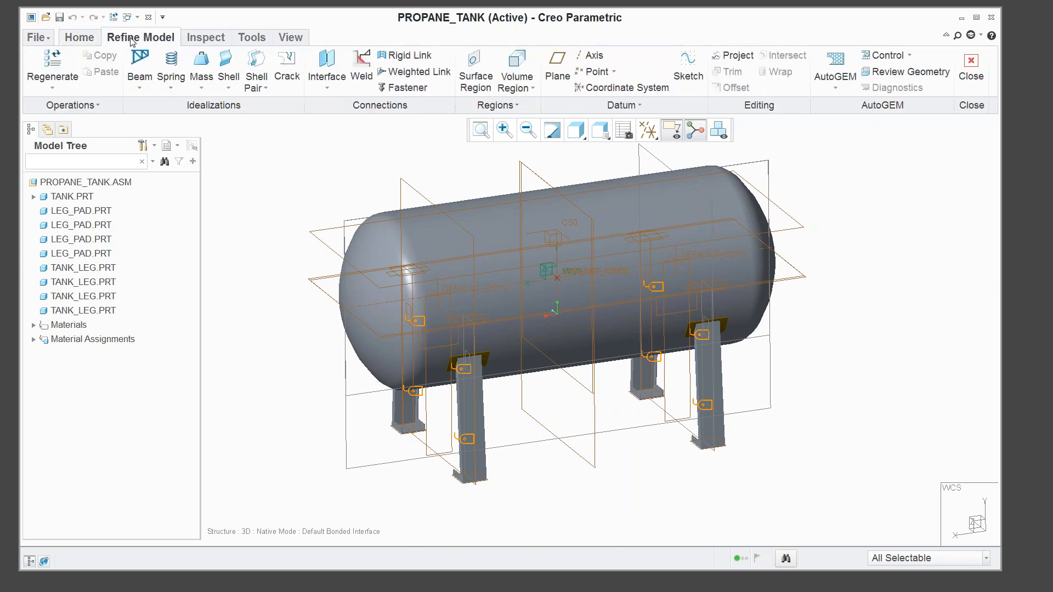
{"action": "left_click", "coordinate": [840, 59]}
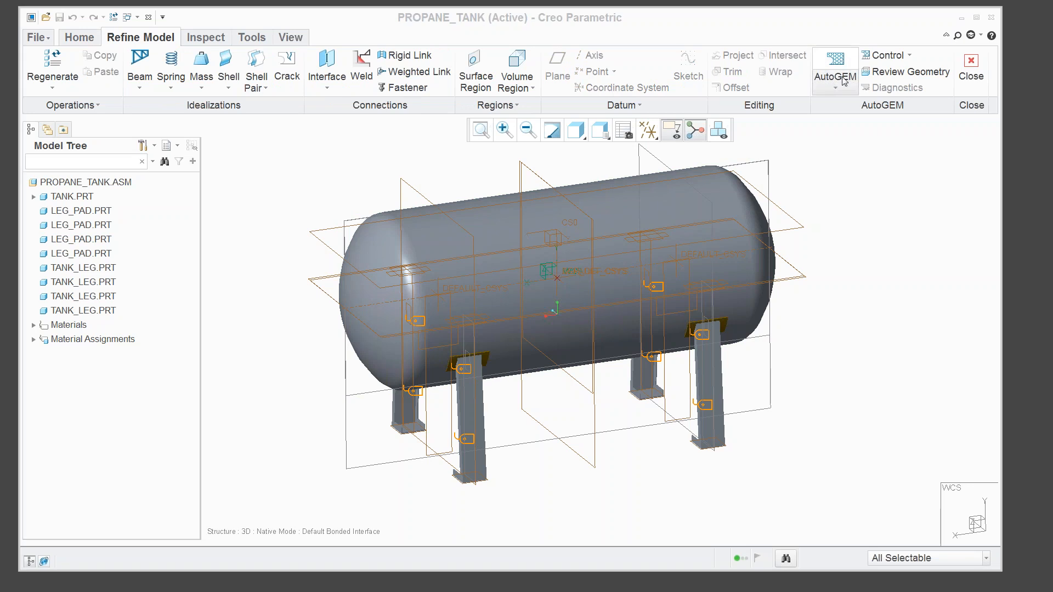
{"action": "left_click_drag", "start_coordinate": [1045, 177], "coordinate": [620, 179]}
{"action": "left_click", "coordinate": [650, 233]}
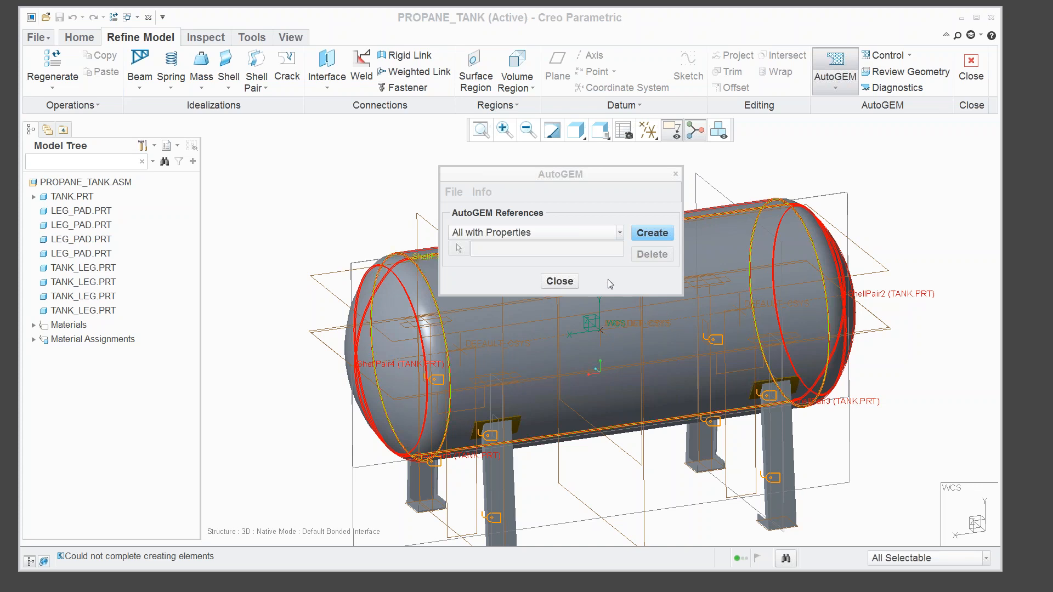
{"action": "left_click", "coordinate": [568, 285]}
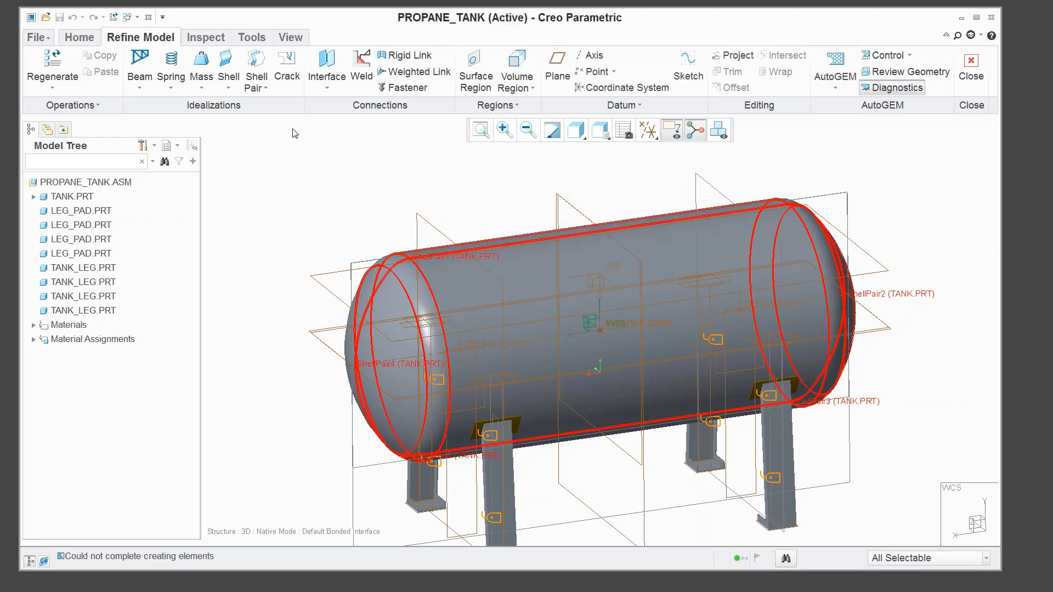
Create a second material assignment that applies STEEL to the tank part.
{"action": "left_click", "coordinate": [95, 40]}
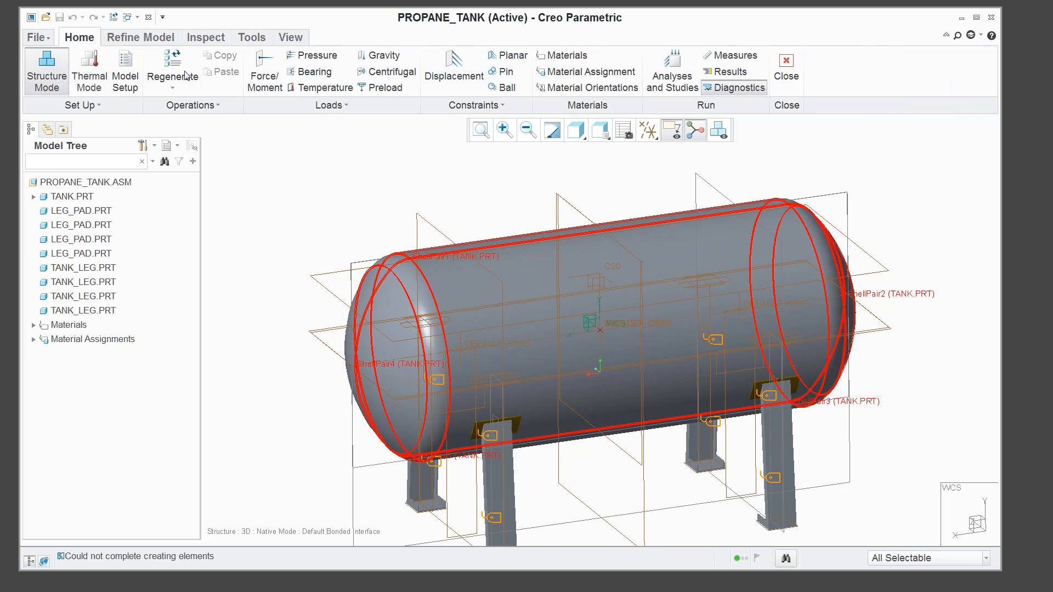
{"action": "left_click", "coordinate": [572, 73]}
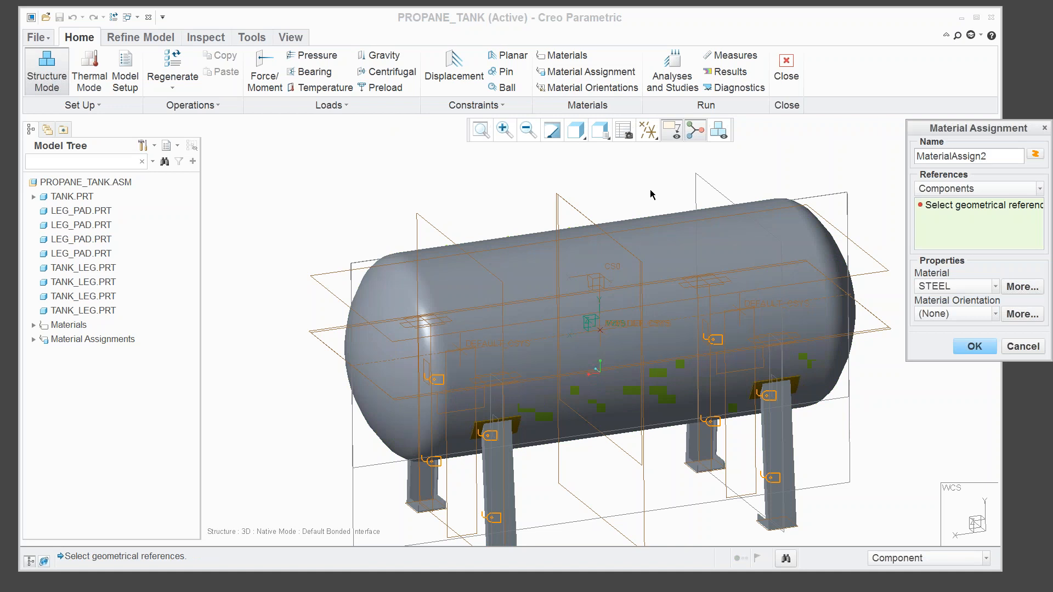
{"action": "left_click", "coordinate": [693, 269]}
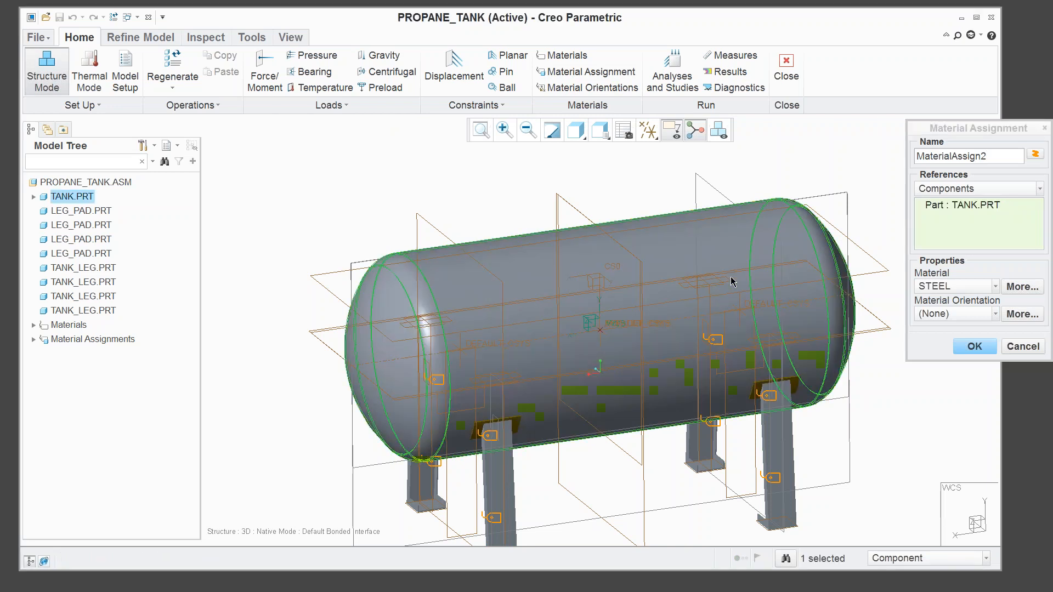
{"action": "left_click", "coordinate": [968, 346]}
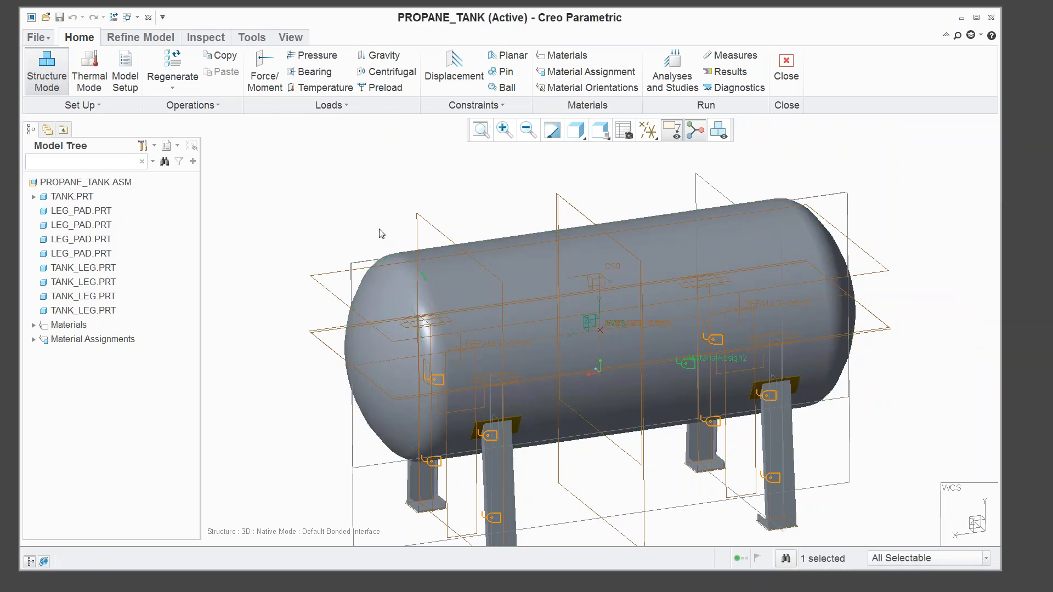
{"action": "left_click", "coordinate": [334, 219]}
Generate an AutoGEM mesh for all components with properties and move the mesh summary clear of the model.
{"action": "left_click", "coordinate": [140, 36]}
{"action": "left_click", "coordinate": [835, 65]}
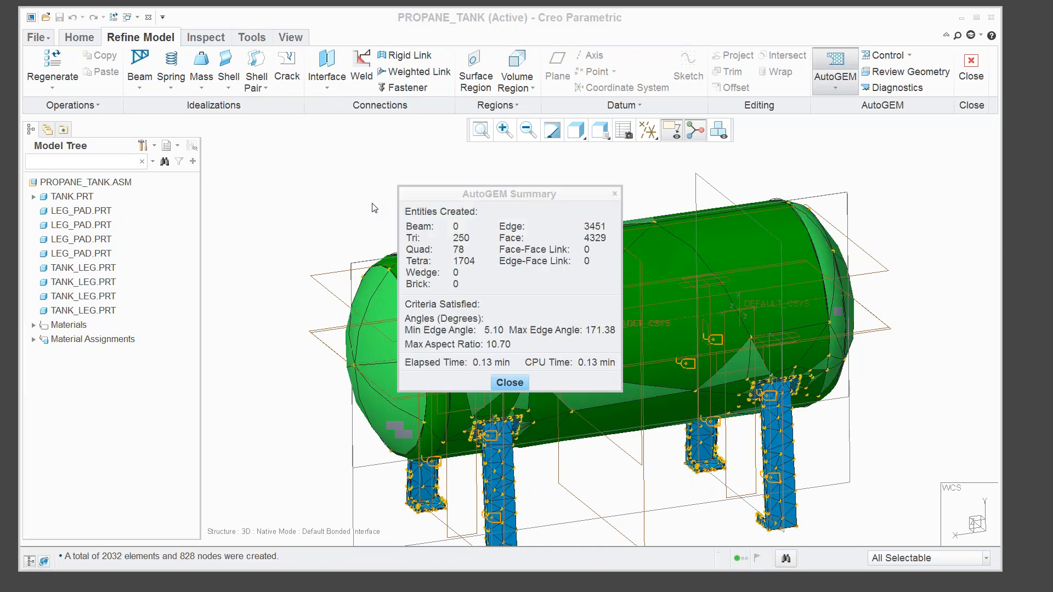
{"action": "left_click_drag", "start_coordinate": [566, 198], "coordinate": [251, 157]}
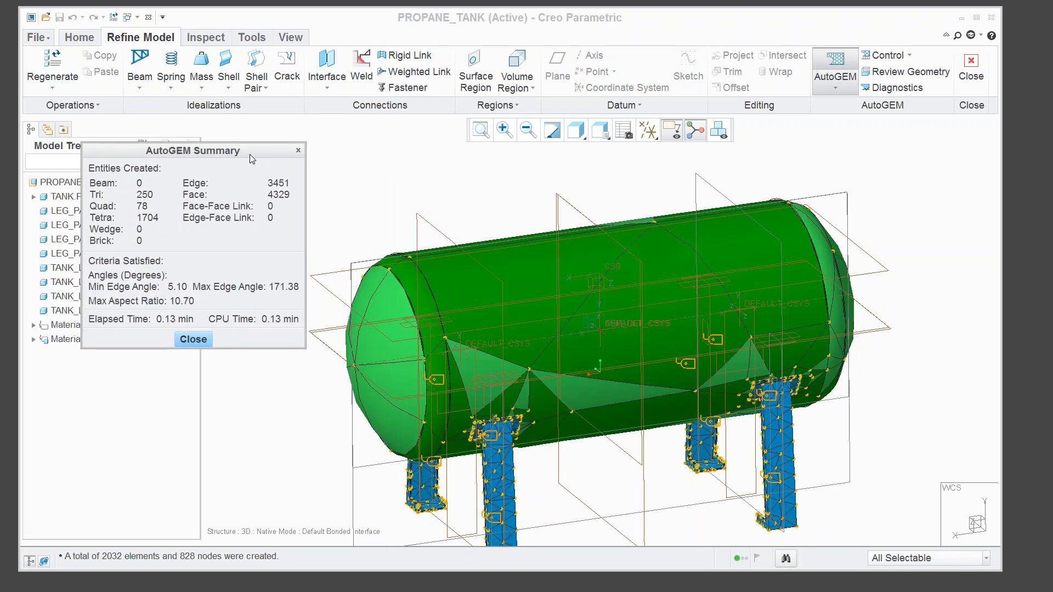
Examine the shell mesh on the tank and the solid mesh on the legs and leg pads.
{"action": "scroll", "coordinate": [534, 171], "scroll_direction": "up", "scroll_amount": 3}
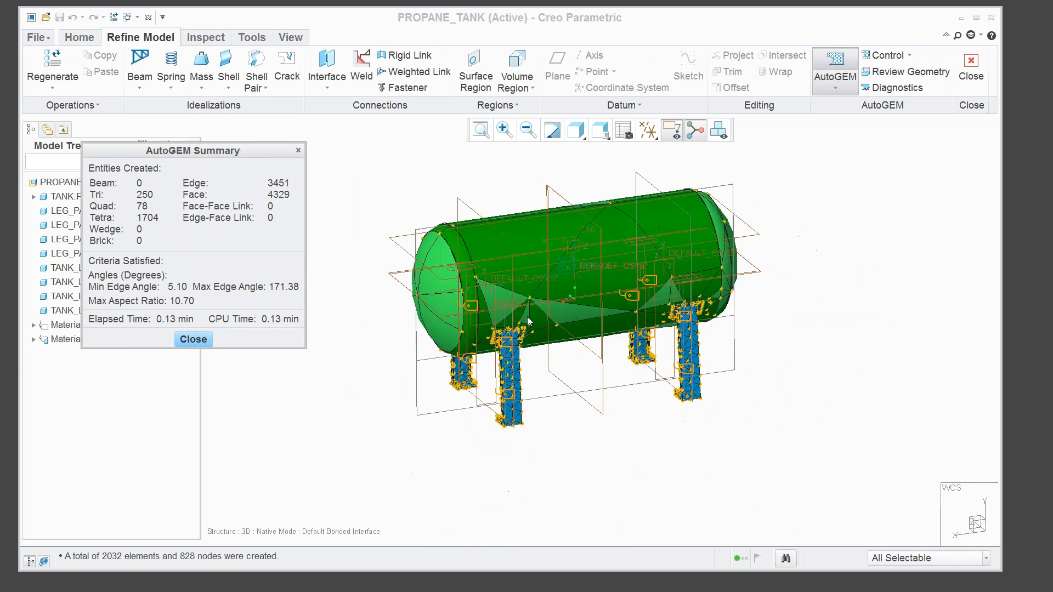
{"action": "scroll", "coordinate": [475, 204], "scroll_direction": "down", "scroll_amount": 3}
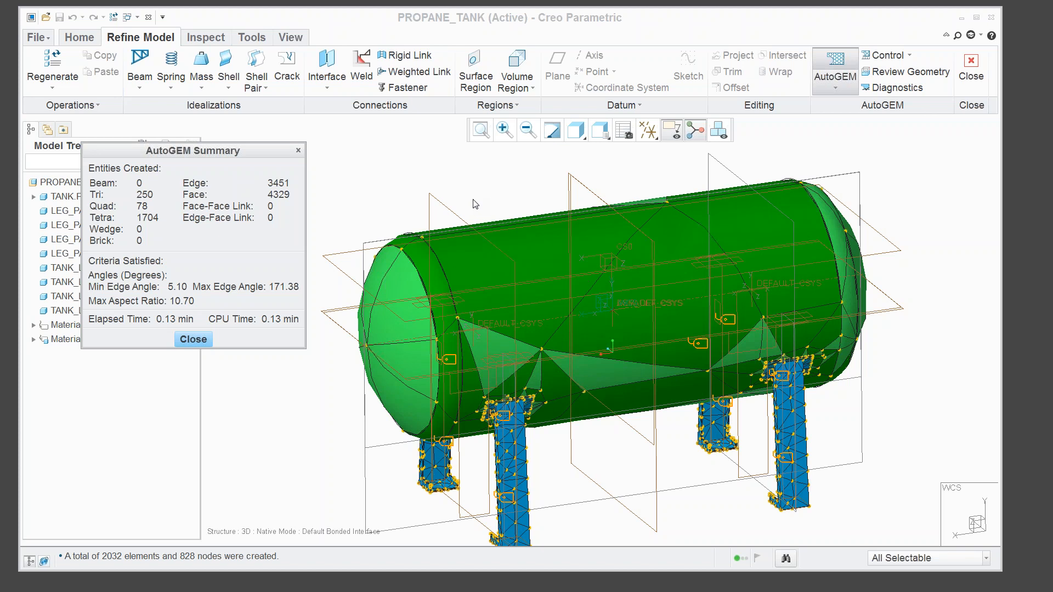
{"action": "left_click", "coordinate": [552, 283]}
{"action": "mouse_move", "coordinate": [552, 283]}
{"action": "middle_mouse_down"}
{"action": "mouse_move", "coordinate": [602, 346]}
{"action": "mouse_move", "coordinate": [537, 293]}
{"action": "mouse_move", "coordinate": [572, 252]}
{"action": "mouse_move", "coordinate": [562, 235]}
{"action": "mouse_move", "coordinate": [557, 247]}
{"action": "middle_mouse_up"}
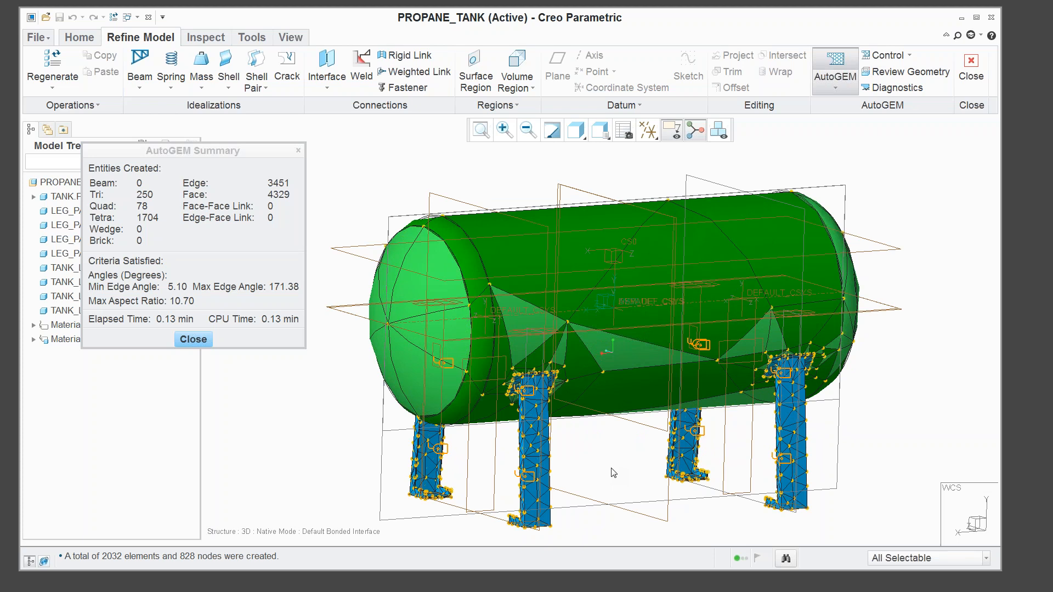
{"action": "scroll", "coordinate": [540, 540], "scroll_direction": "up", "scroll_amount": 5}
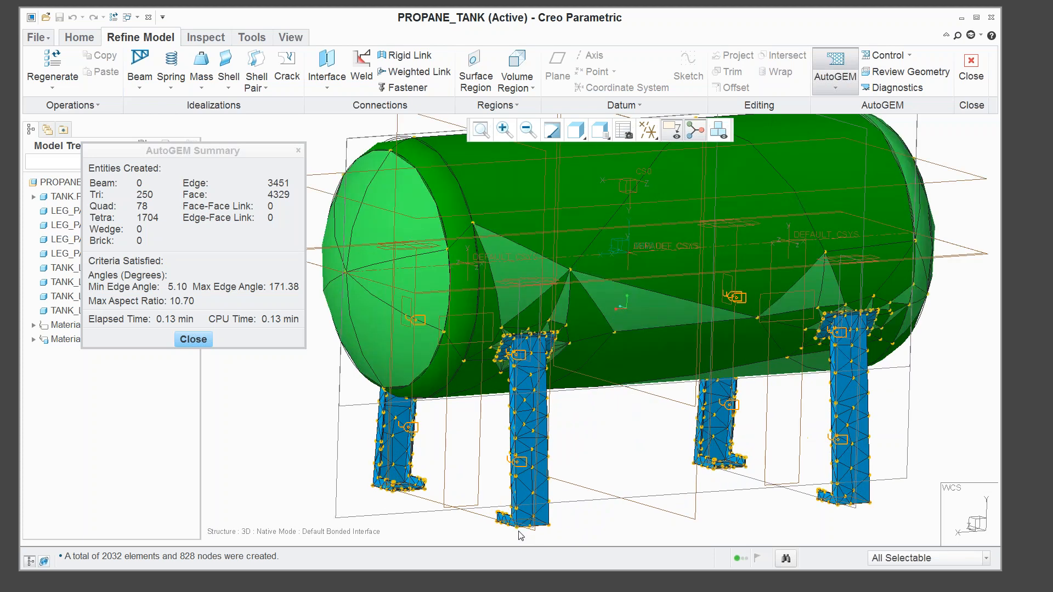
{"action": "scroll", "coordinate": [470, 379], "scroll_direction": "down", "scroll_amount": 2}
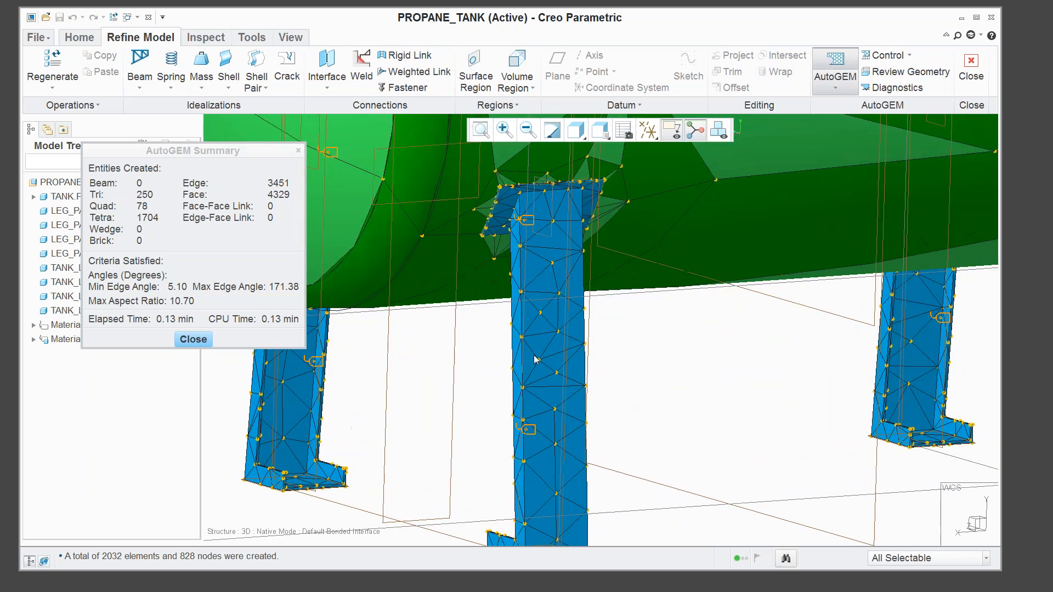
{"action": "scroll", "coordinate": [518, 366], "scroll_direction": "up", "scroll_amount": 2}
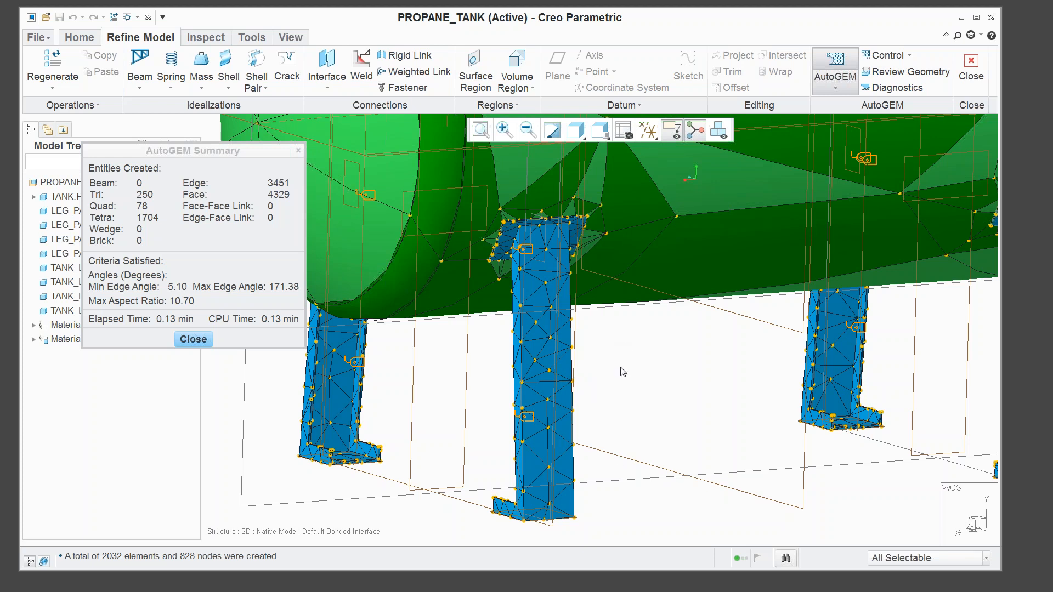
Close the mesh summary and AutoGEM, discarding the mesh without saving it.
{"action": "left_click", "coordinate": [195, 340]}
{"action": "left_click", "coordinate": [563, 282]}
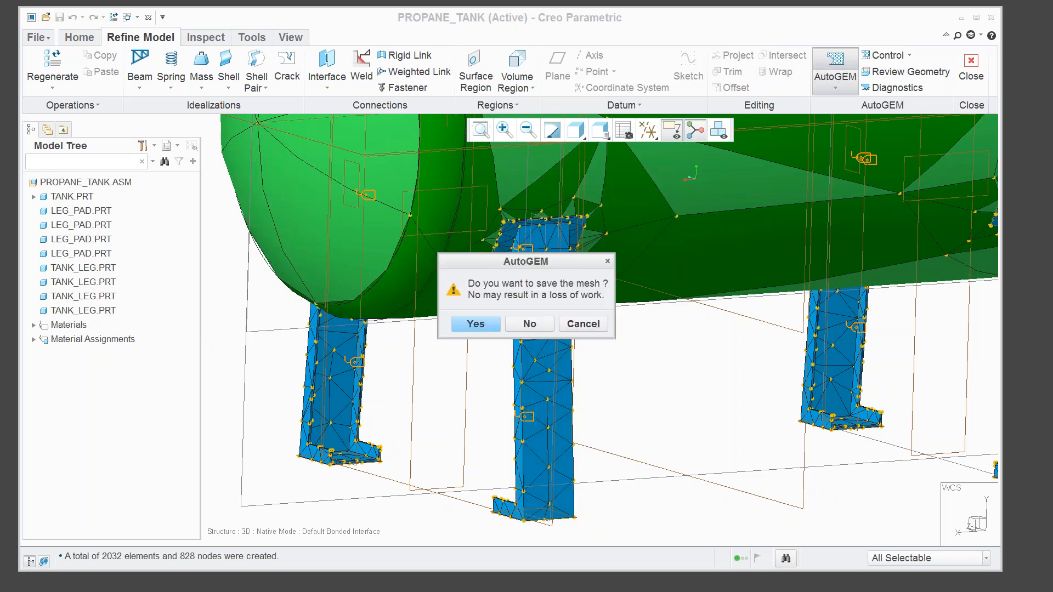
{"action": "left_click", "coordinate": [531, 325]}
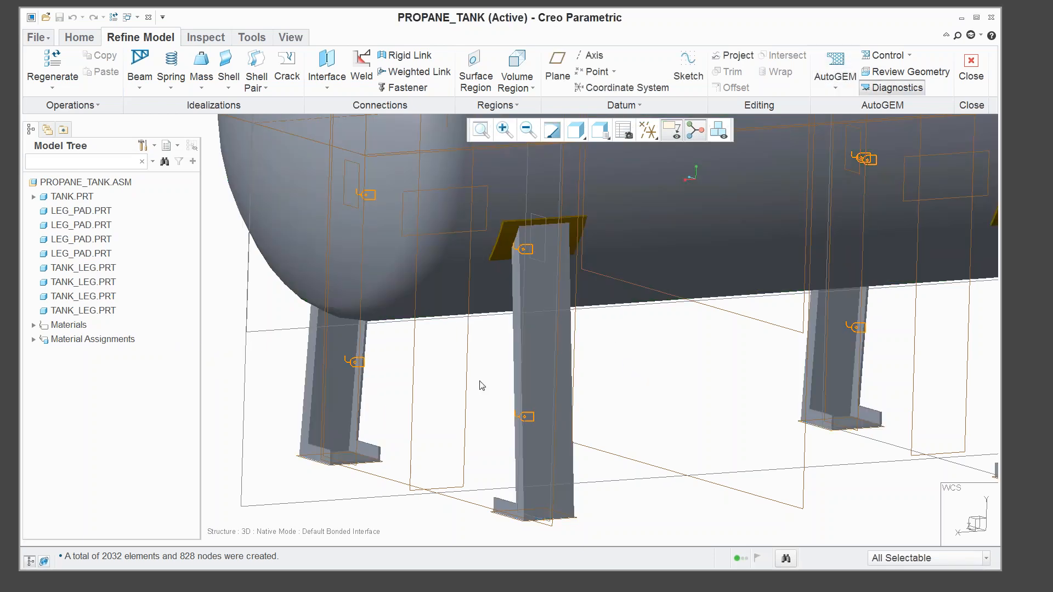
Open the first tank leg part in its own window and start Creo Simulate with its model refinement tools.
{"action": "left_click", "coordinate": [70, 269]}
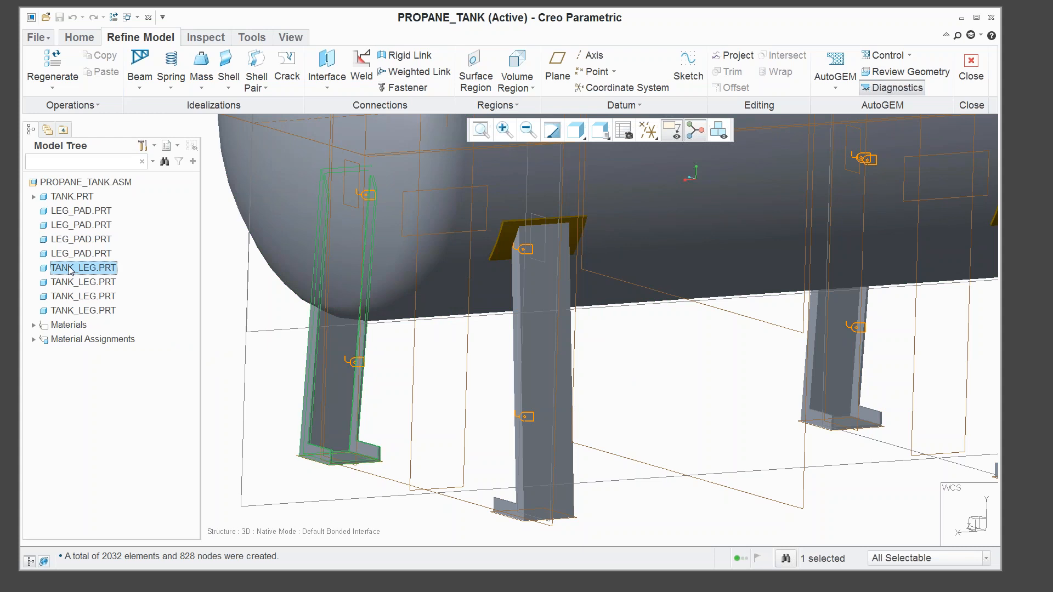
{"action": "right_click", "coordinate": [70, 269]}
{"action": "left_click", "coordinate": [96, 273]}
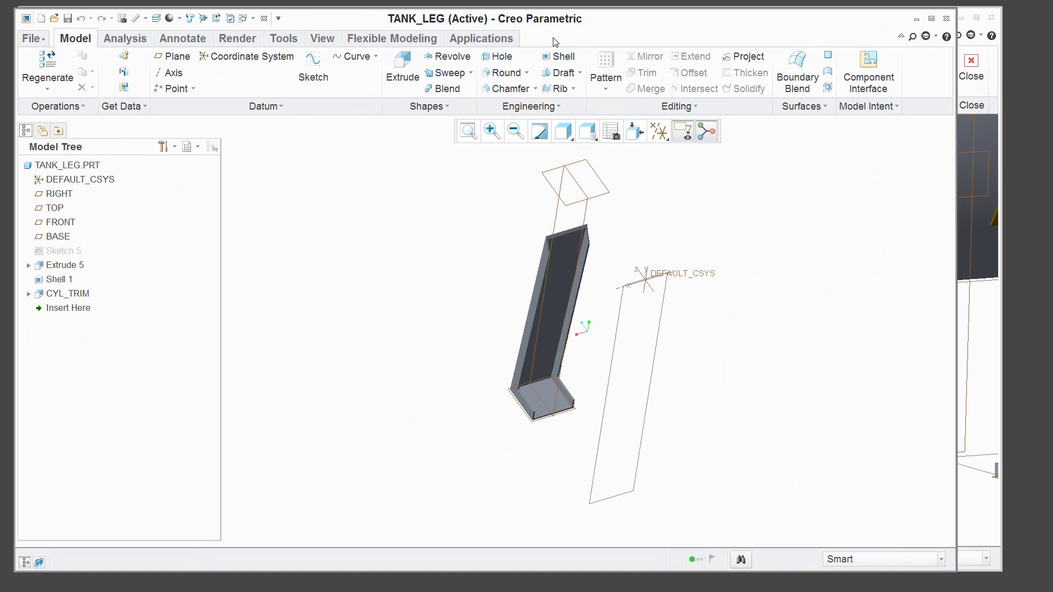
{"action": "left_click", "coordinate": [483, 38]}
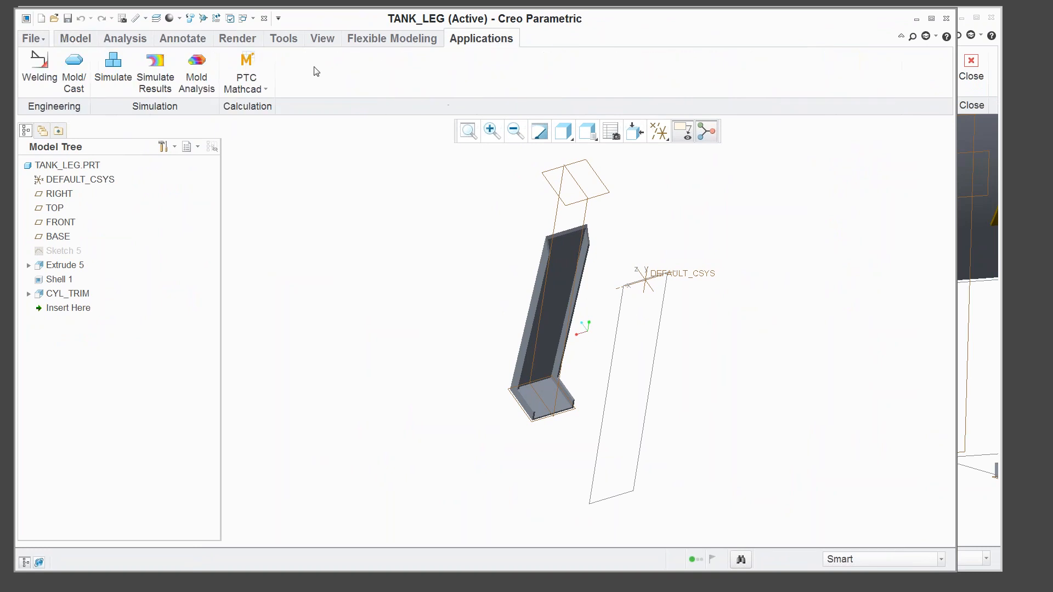
{"action": "left_click", "coordinate": [115, 71]}
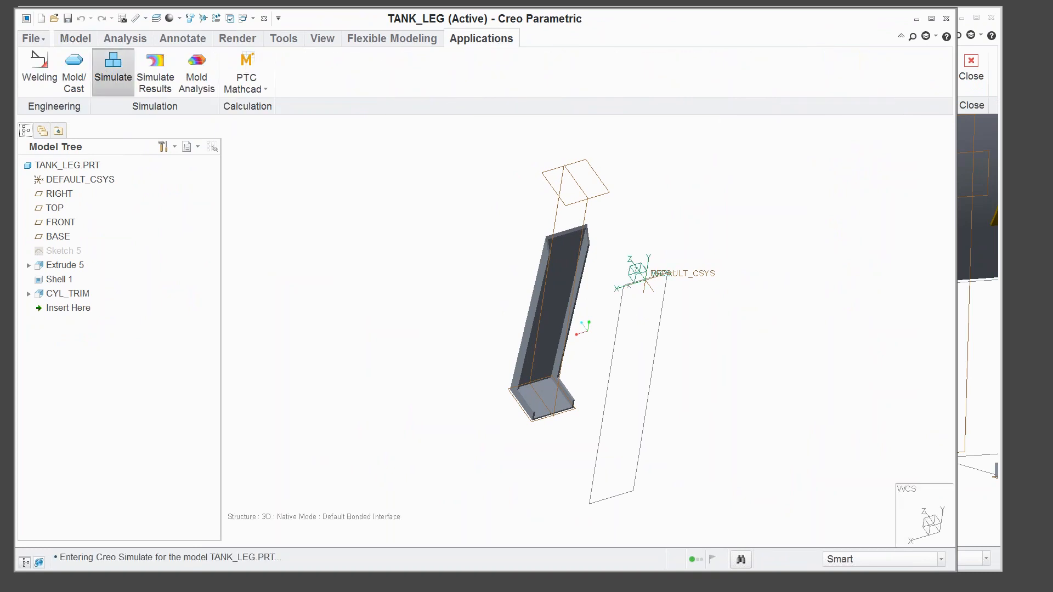
{"action": "left_click", "coordinate": [119, 39]}
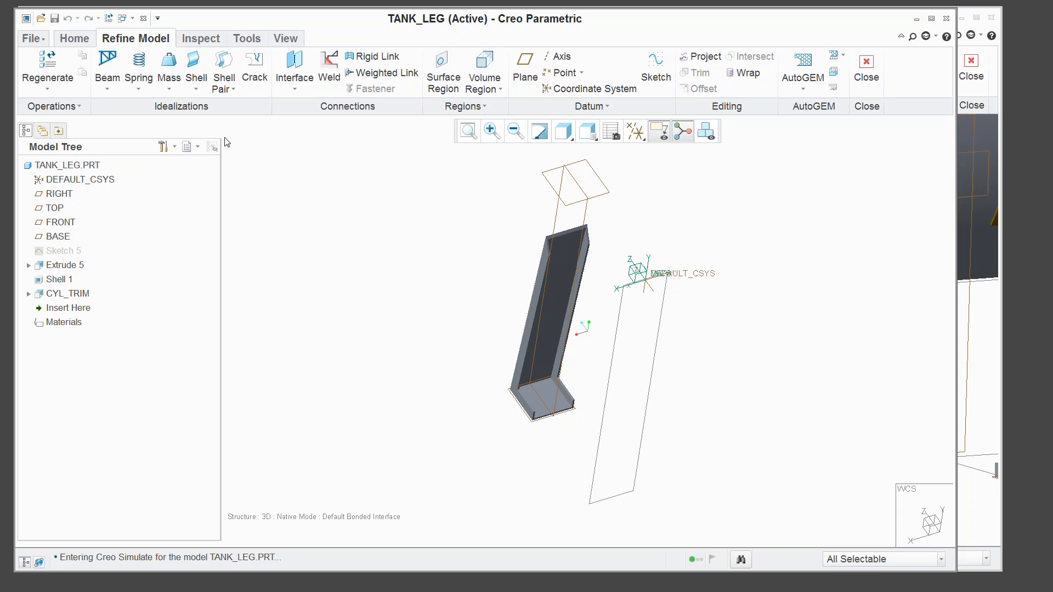
Auto-detect the tank leg's shell pairs using geometry analysis with a characteristic thickness of .5 in.
{"action": "scroll", "coordinate": [561, 314], "scroll_direction": "down", "scroll_amount": 2}
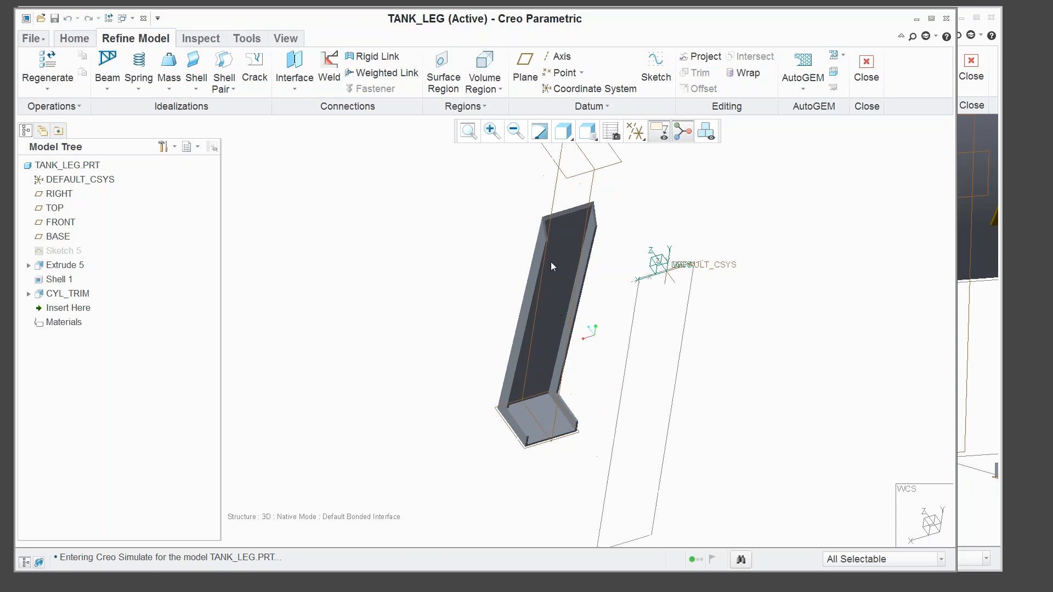
{"action": "scroll", "coordinate": [544, 355], "scroll_direction": "down", "scroll_amount": 1}
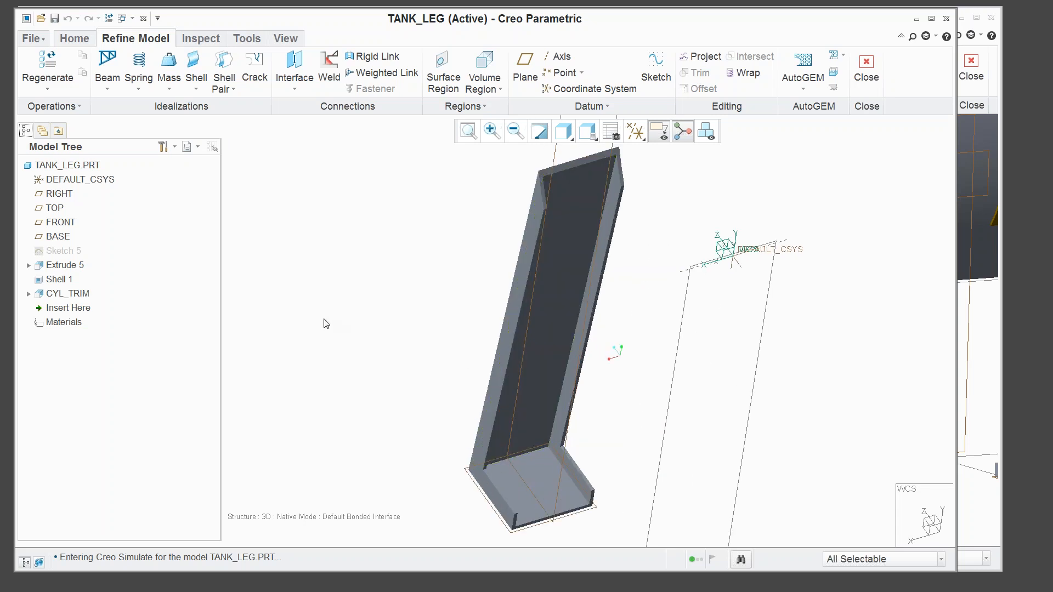
{"action": "left_click", "coordinate": [229, 90]}
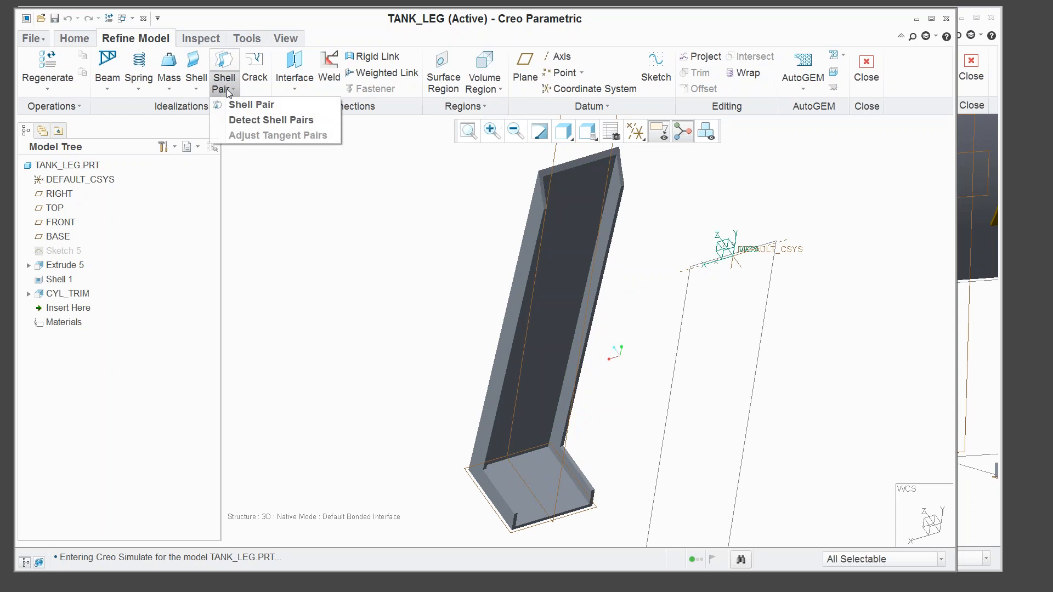
{"action": "left_click", "coordinate": [252, 122]}
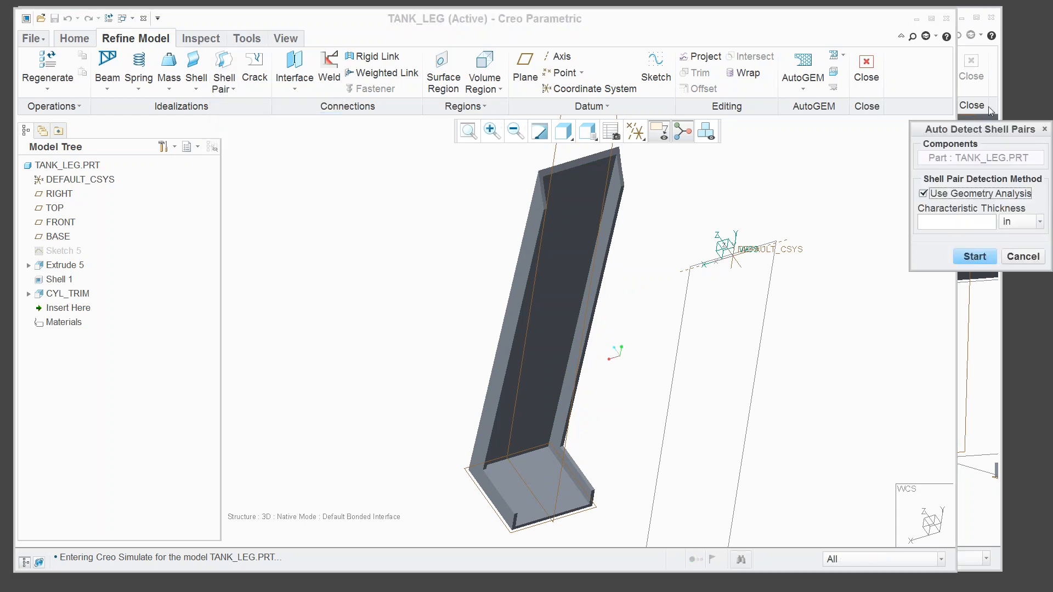
{"action": "left_click_drag", "start_coordinate": [987, 133], "coordinate": [802, 145]}
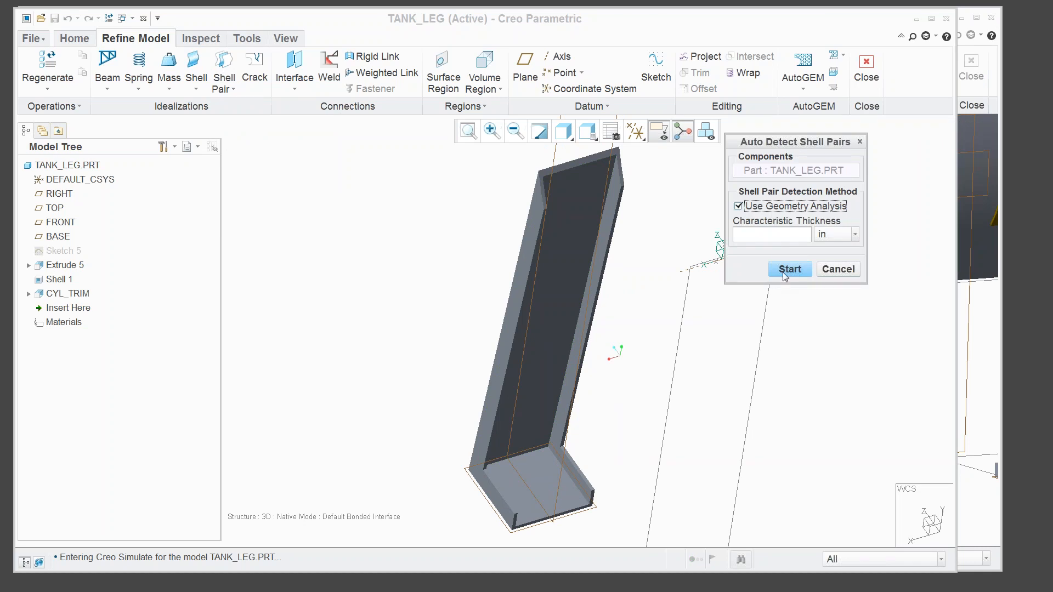
{"action": "left_click", "coordinate": [751, 234]}
{"action": "type", "text": ".5"}
{"action": "left_click", "coordinate": [786, 271]}
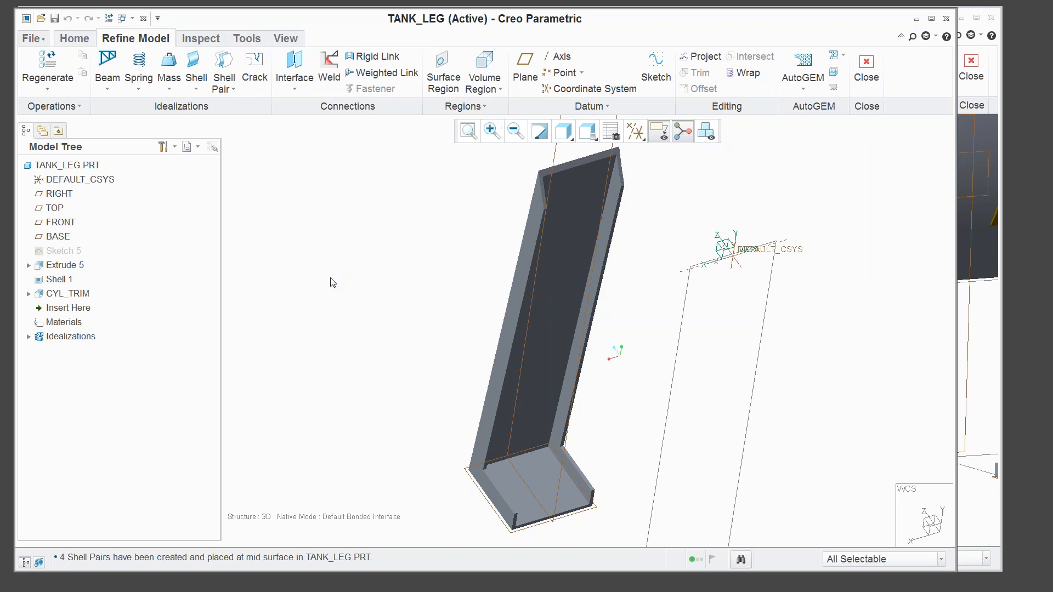
Expand the leg's shell pair idealizations and highlight ShellPair1 to check which surfaces it covers.
{"action": "left_click", "coordinate": [28, 337]}
{"action": "left_click", "coordinate": [39, 351]}
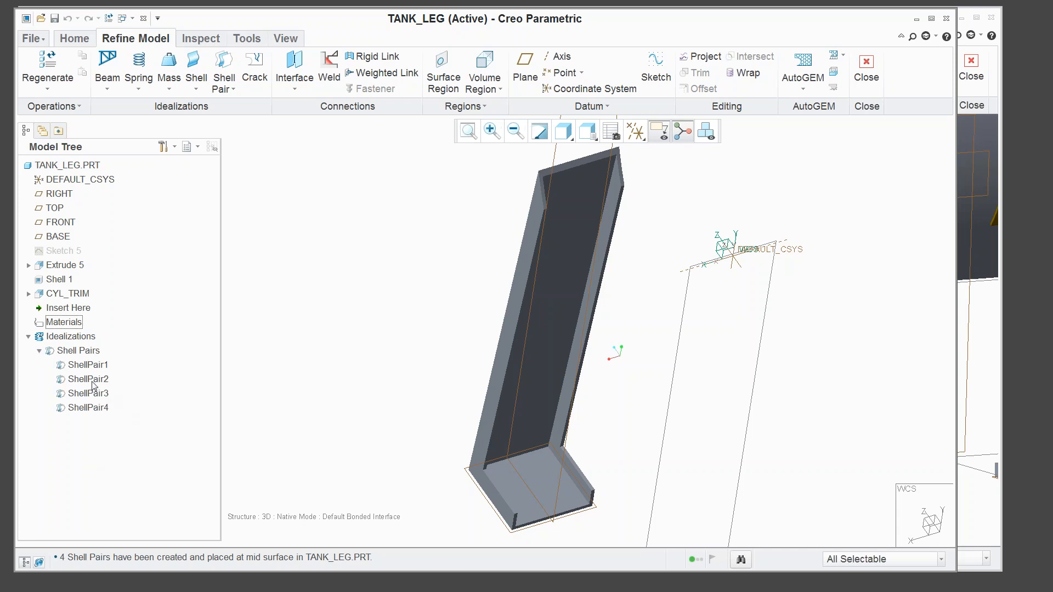
{"action": "left_click", "coordinate": [81, 365]}
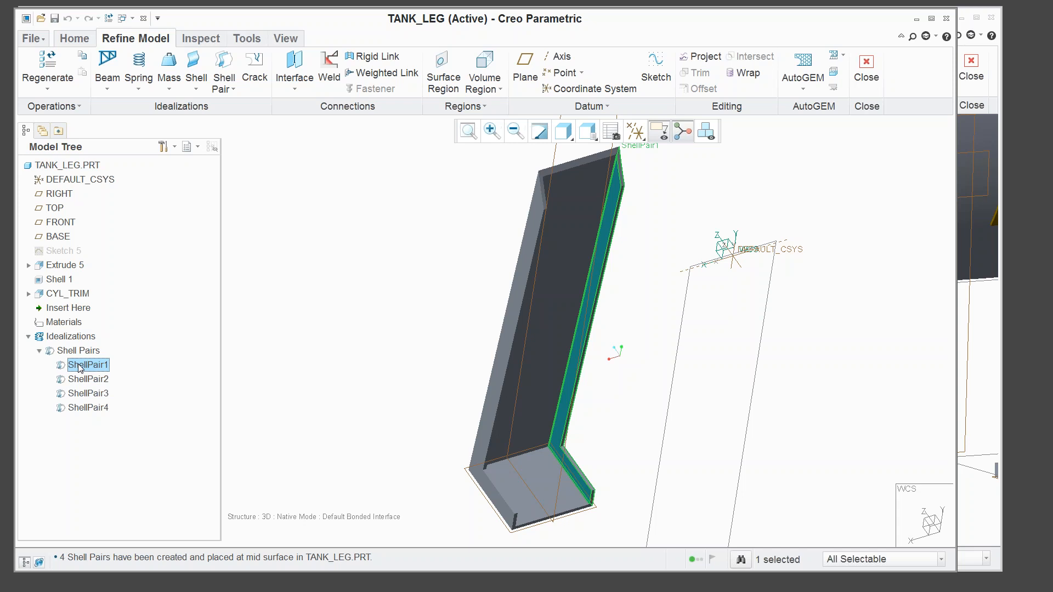
{"action": "left_click", "coordinate": [354, 282]}
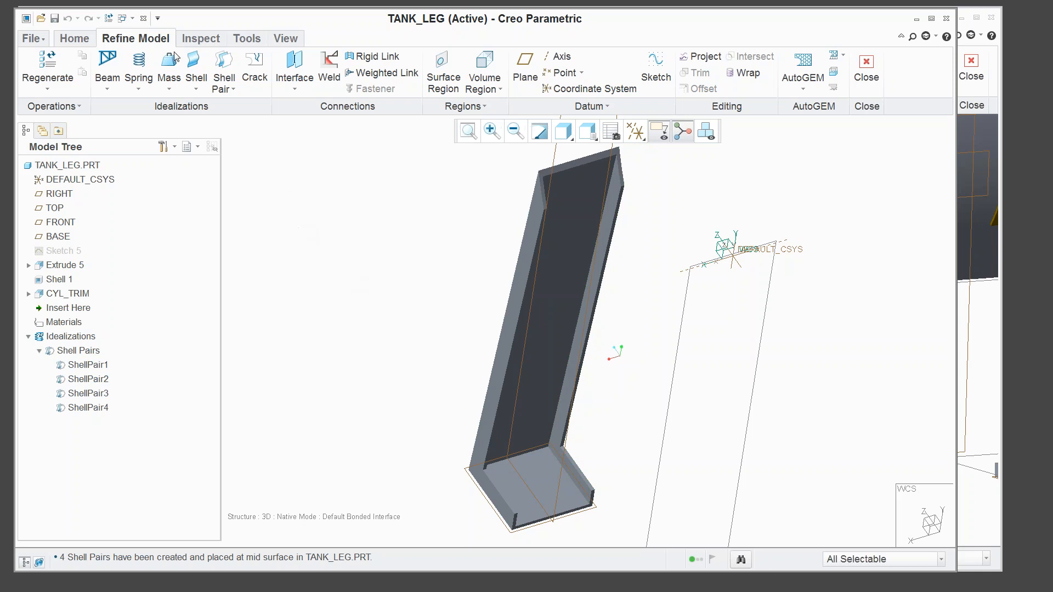
Close the leg part and assembly windows, and reopen the propane tank assembly from the models in session.
{"action": "left_click", "coordinate": [143, 18]}
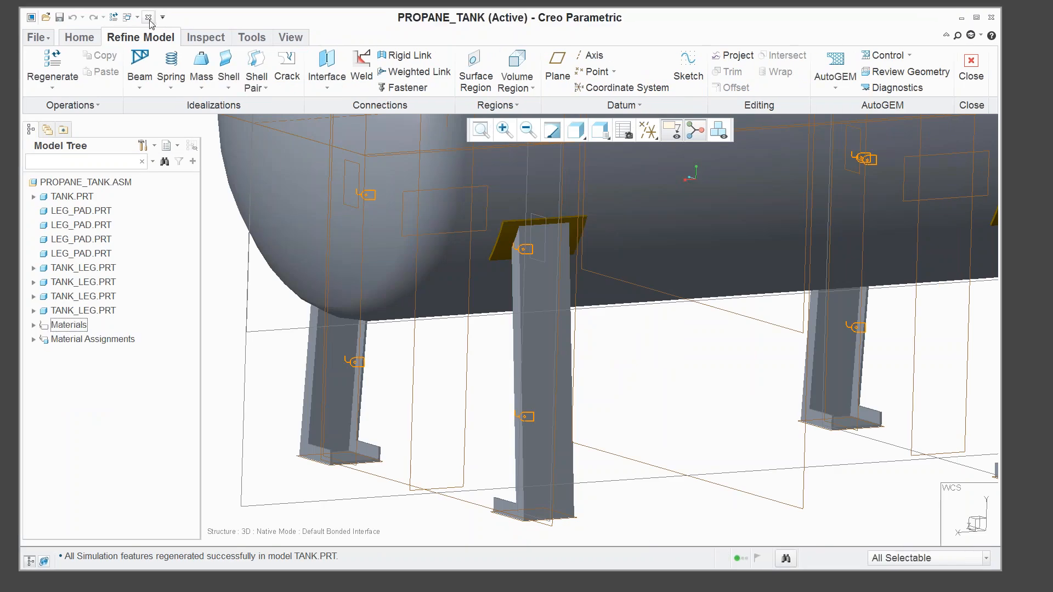
{"action": "left_click", "coordinate": [148, 18]}
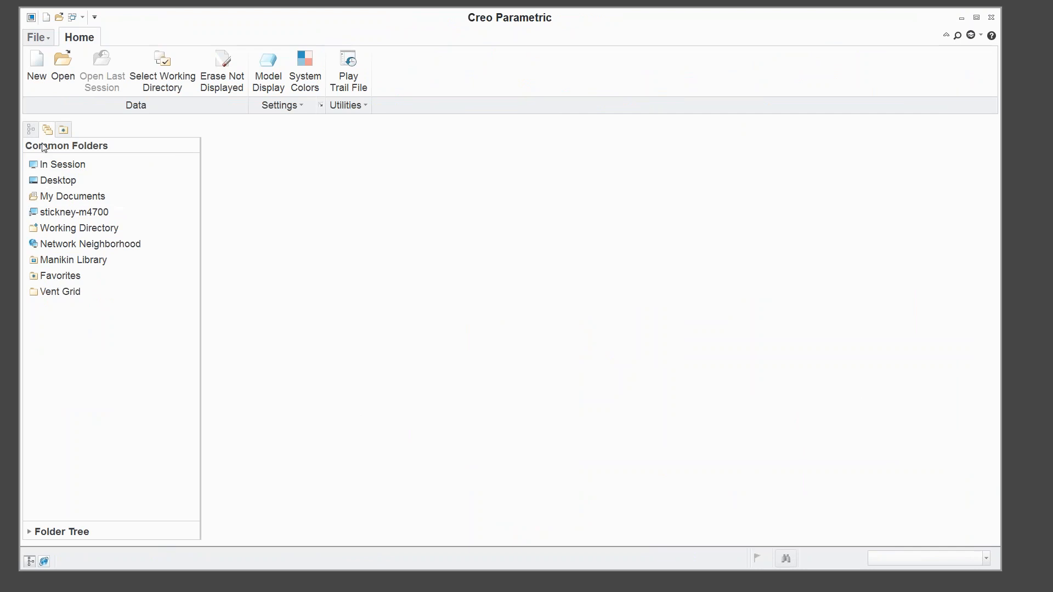
{"action": "left_click", "coordinate": [55, 164]}
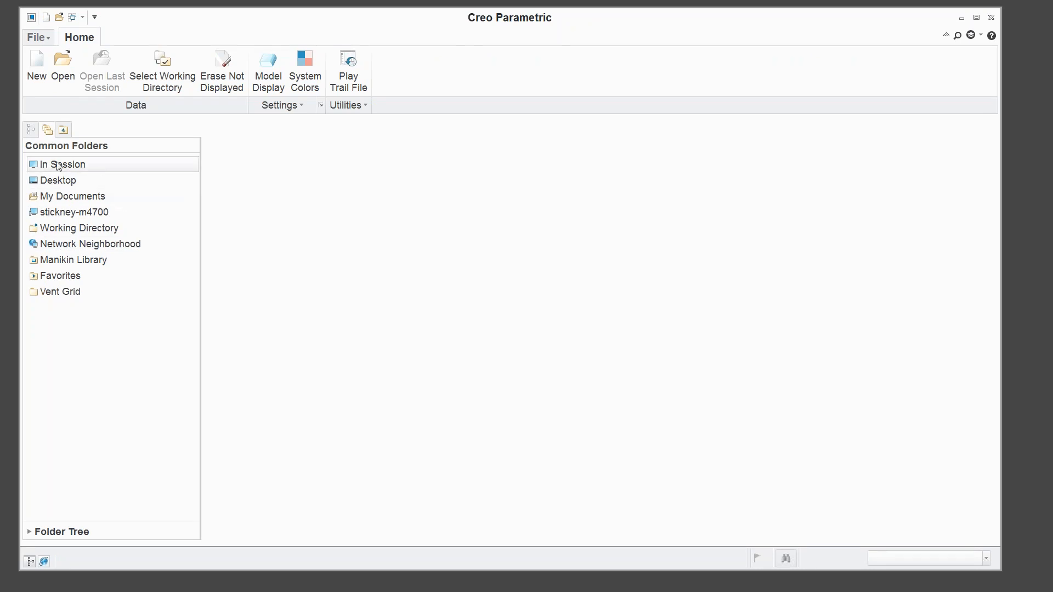
{"action": "left_click", "coordinate": [268, 212]}
{"action": "right_click", "coordinate": [269, 212]}
{"action": "left_click", "coordinate": [293, 217]}
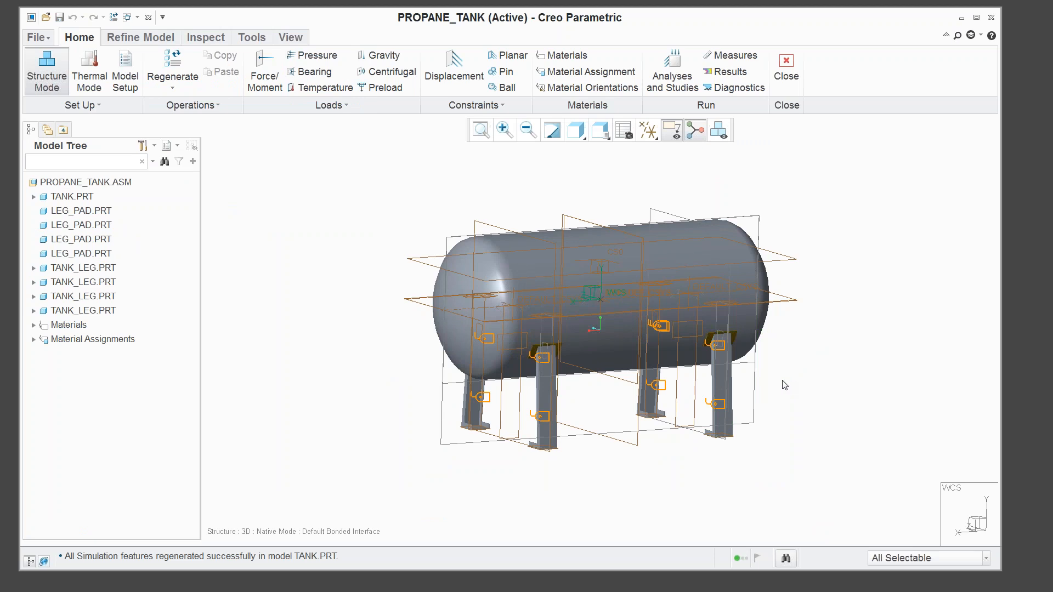
Add a maximum element size mesh control of 4 in to the TANK.PRT component.
{"action": "scroll", "coordinate": [790, 362], "scroll_direction": "down", "scroll_amount": 2}
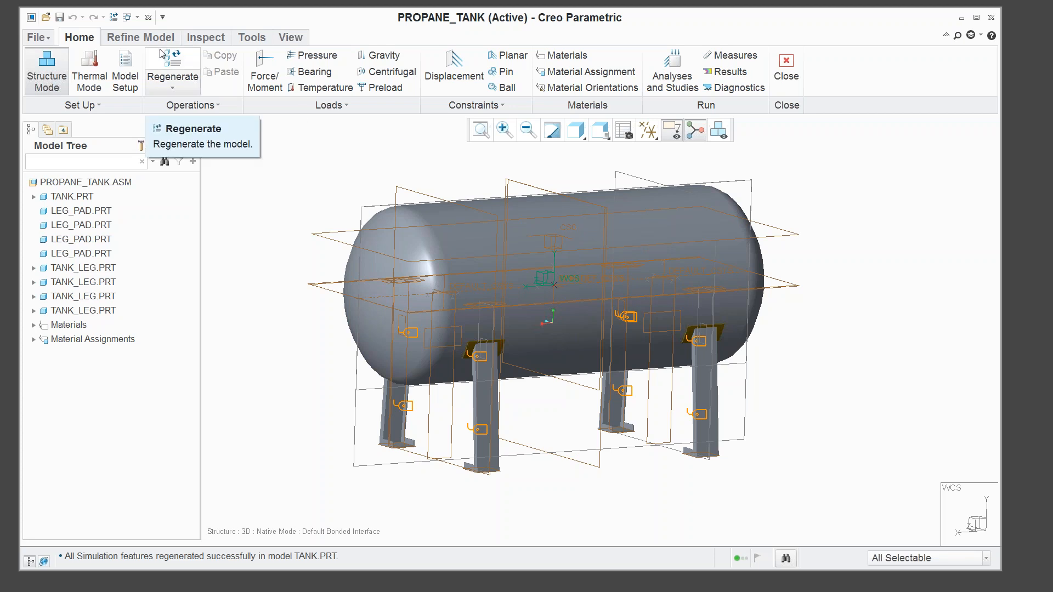
{"action": "left_click", "coordinate": [143, 39]}
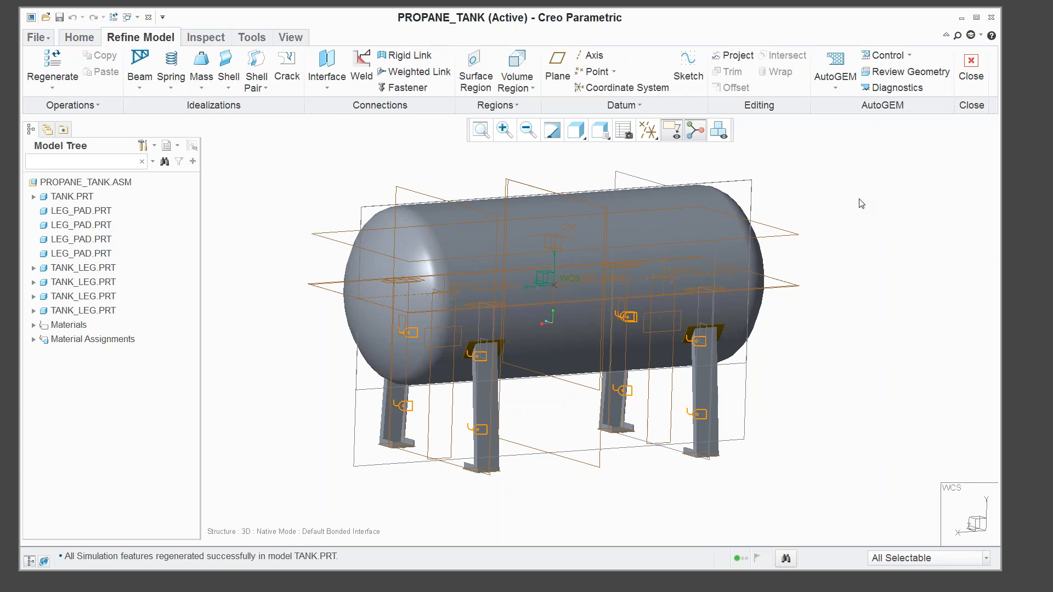
{"action": "left_click", "coordinate": [910, 58]}
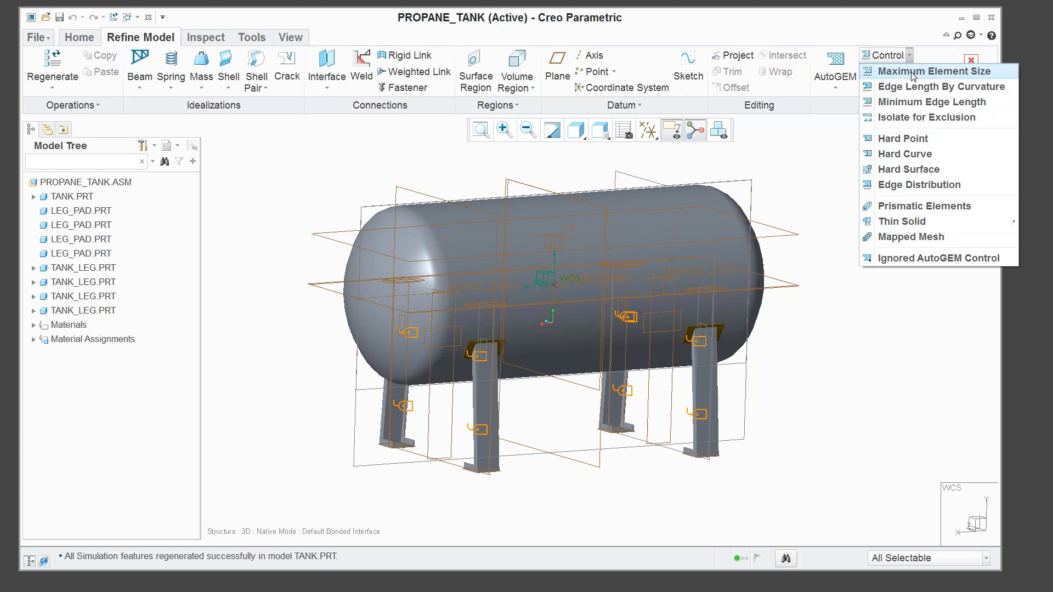
{"action": "left_click", "coordinate": [914, 76]}
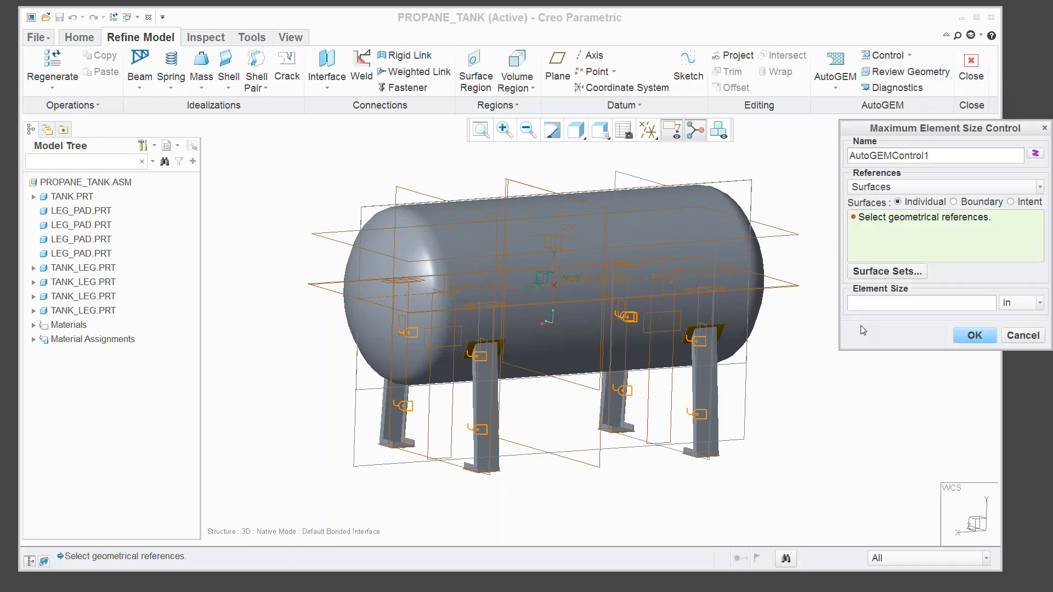
{"action": "type", "text": "4"}
{"action": "left_click", "coordinate": [1040, 188]}
{"action": "left_click", "coordinate": [932, 203]}
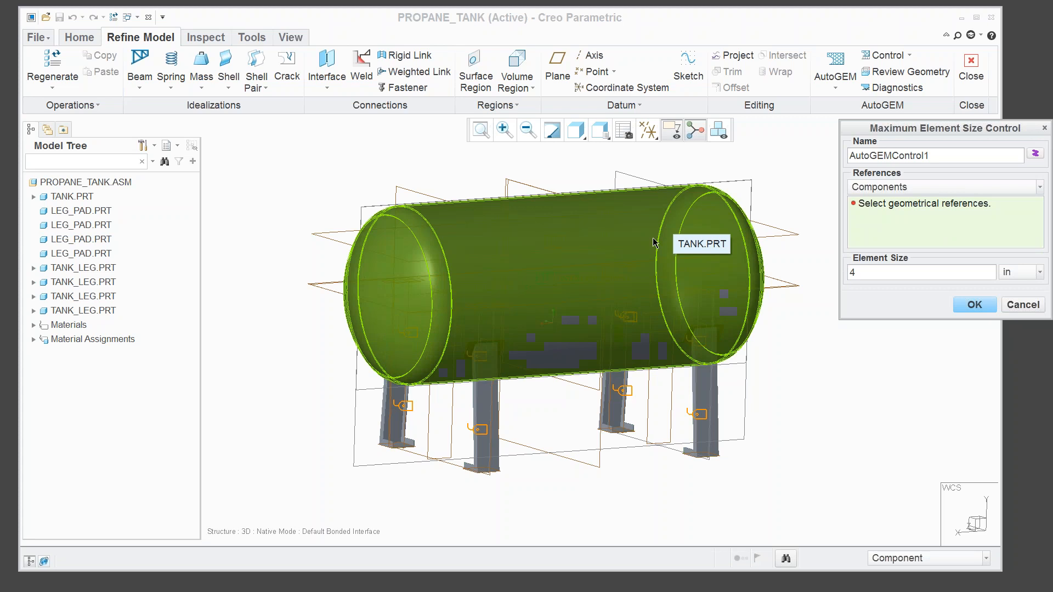
{"action": "left_click", "coordinate": [707, 262]}
{"action": "key", "text": "Return"}
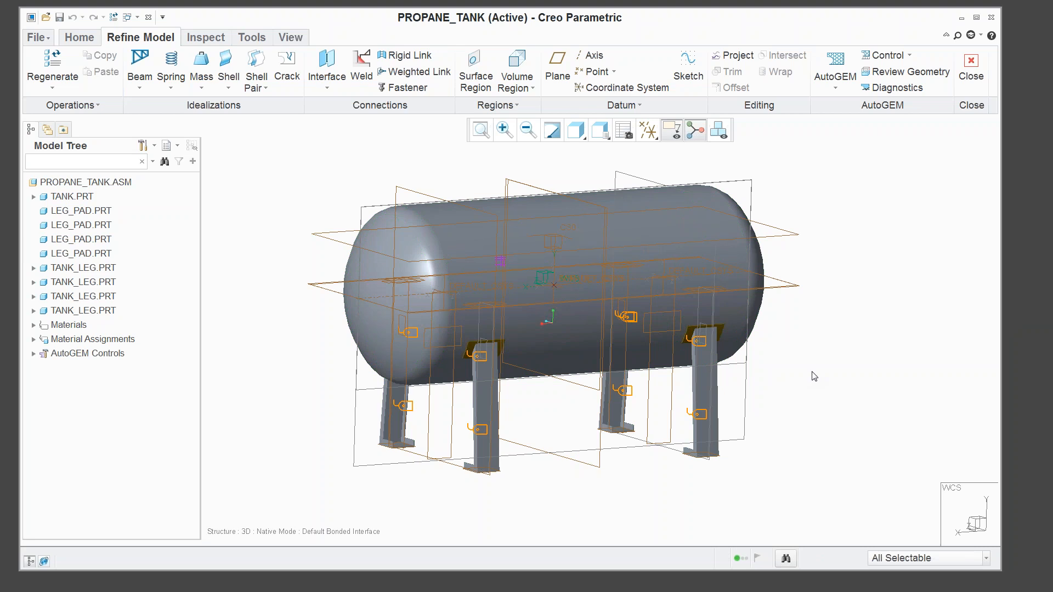
Add a maximum element size mesh control of 2 in to all four TANK_LEG.PRT components.
{"action": "scroll", "coordinate": [614, 463], "scroll_direction": "down", "scroll_amount": 2}
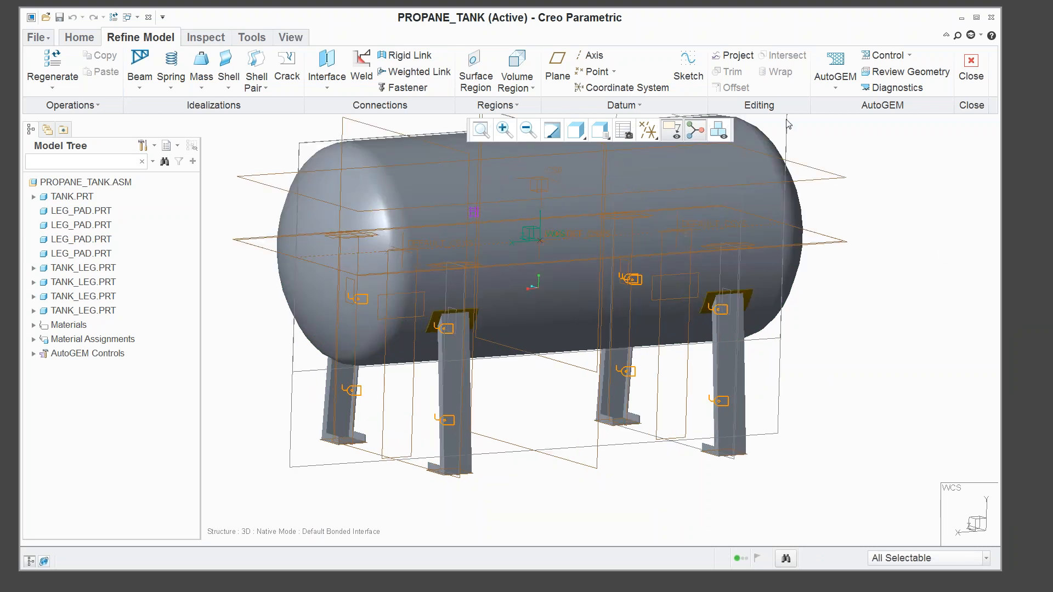
{"action": "left_click", "coordinate": [885, 55]}
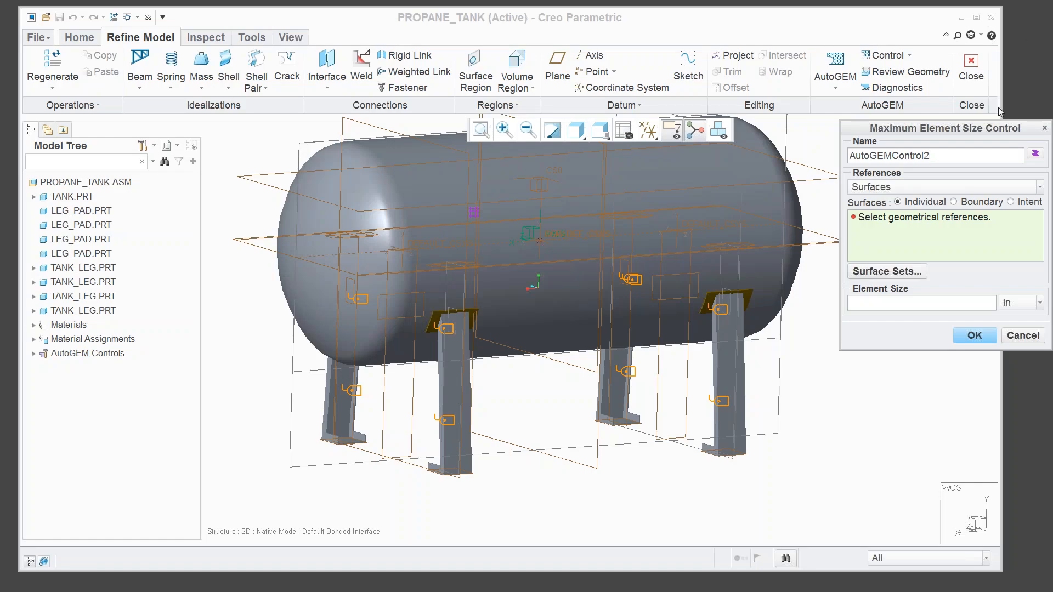
{"action": "left_click_drag", "start_coordinate": [992, 133], "coordinate": [900, 120]}
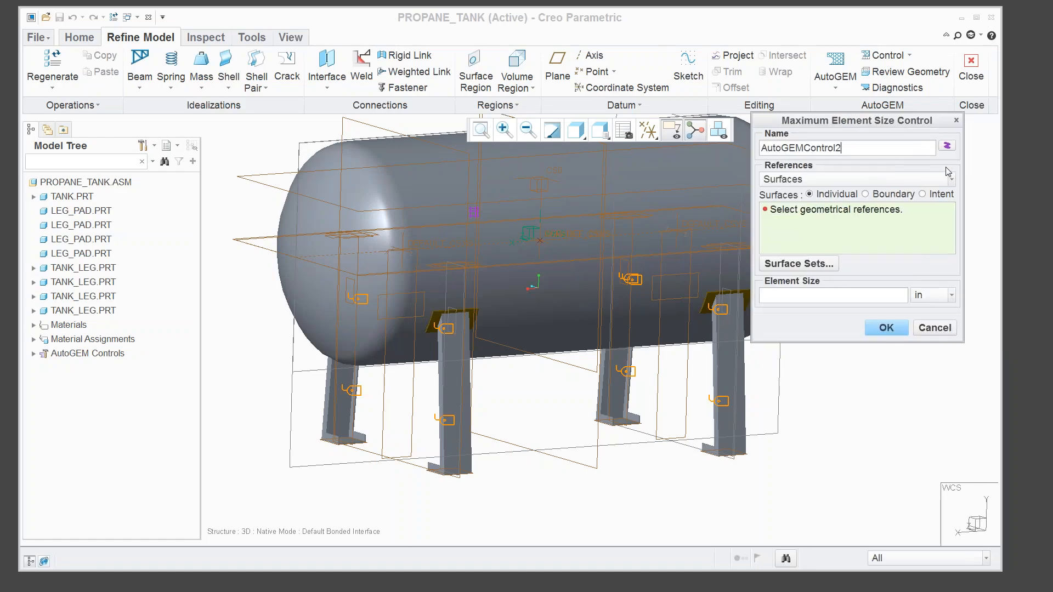
{"action": "left_click", "coordinate": [953, 179]}
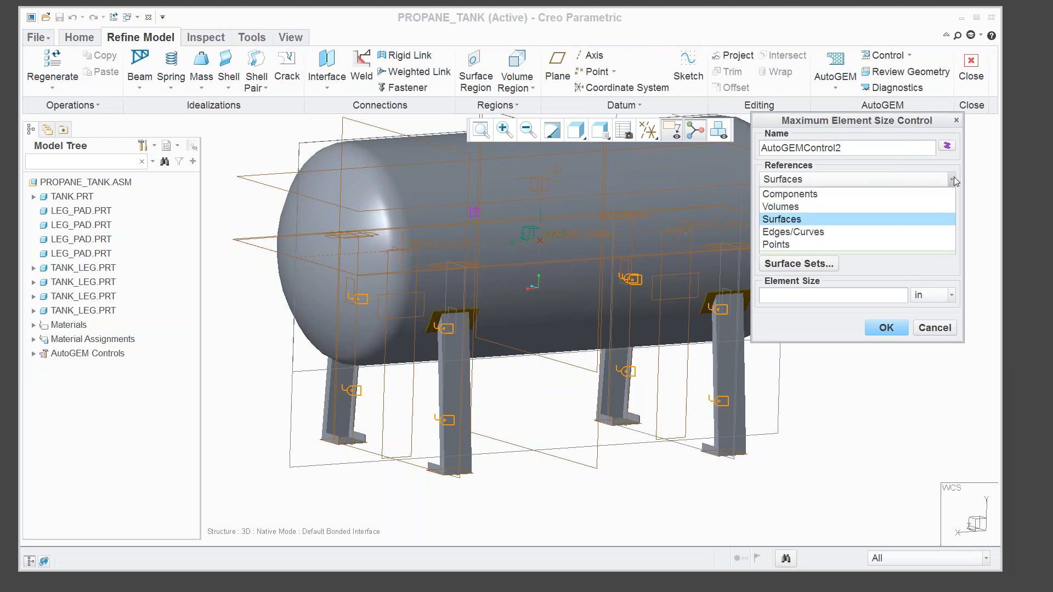
{"action": "left_click", "coordinate": [888, 196]}
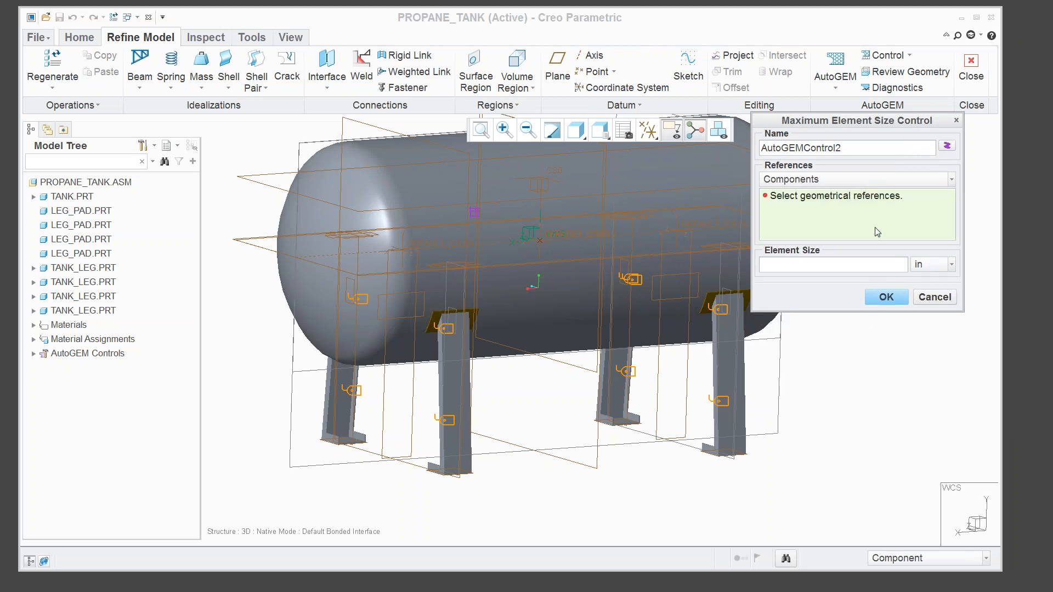
{"action": "left_click", "coordinate": [809, 267]}
{"action": "type", "text": "2"}
{"action": "left_click", "coordinate": [77, 269]}
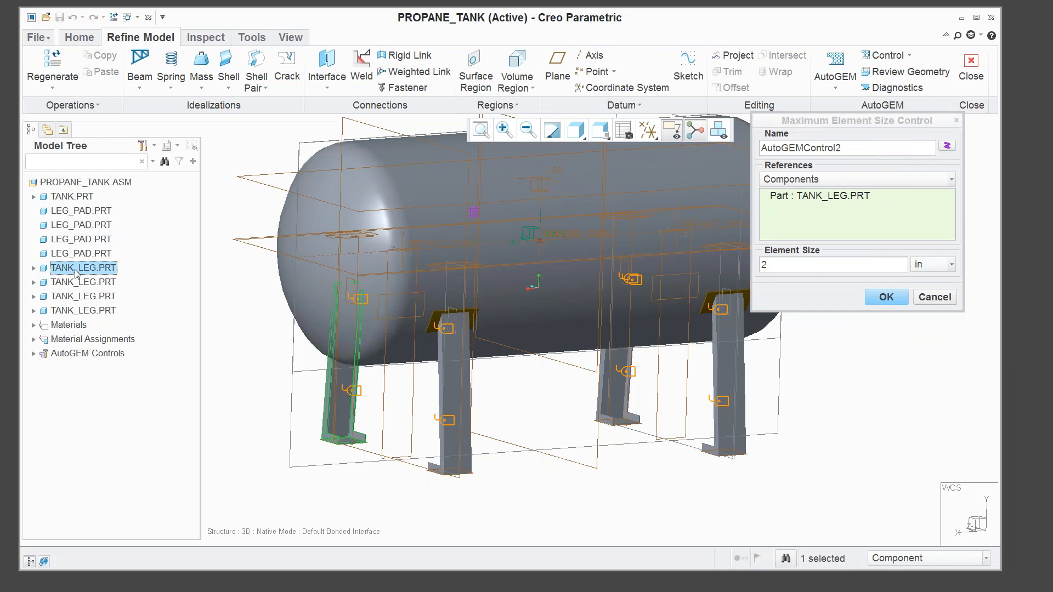
{"action": "left_click", "coordinate": [74, 311], "text": "shift"}
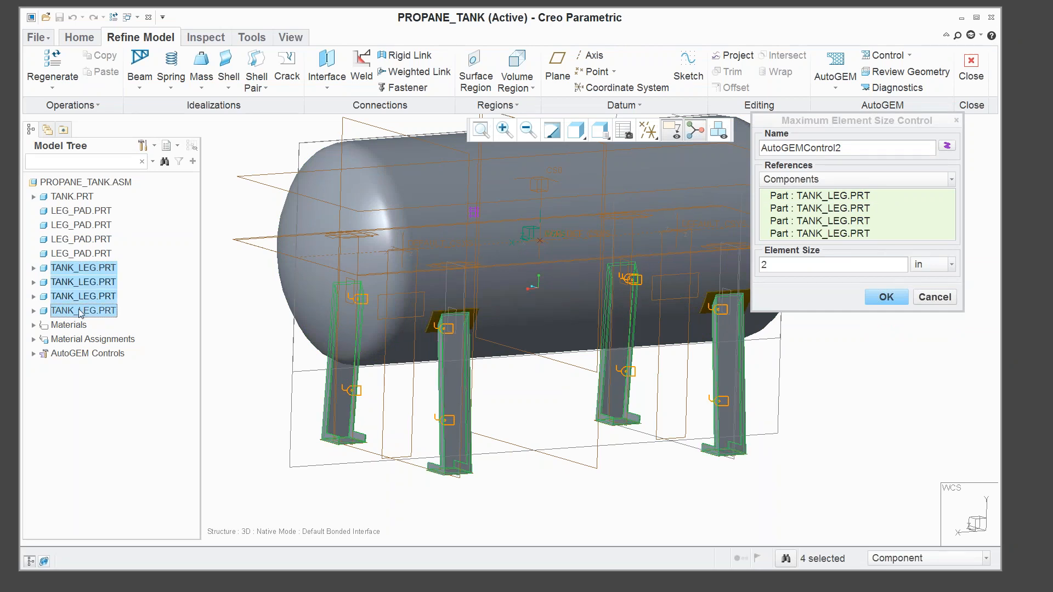
{"action": "left_click", "coordinate": [885, 299]}
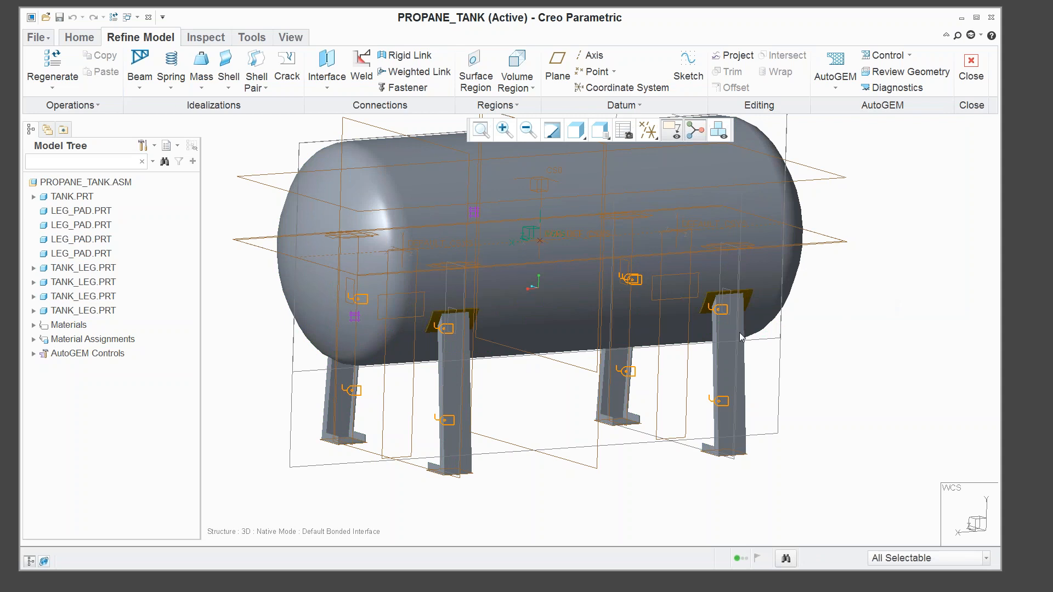
Add a maximum element size mesh control of 1 in to all four LEG_PAD.PRT components.
{"action": "scroll", "coordinate": [726, 305], "scroll_direction": "up", "scroll_amount": 5}
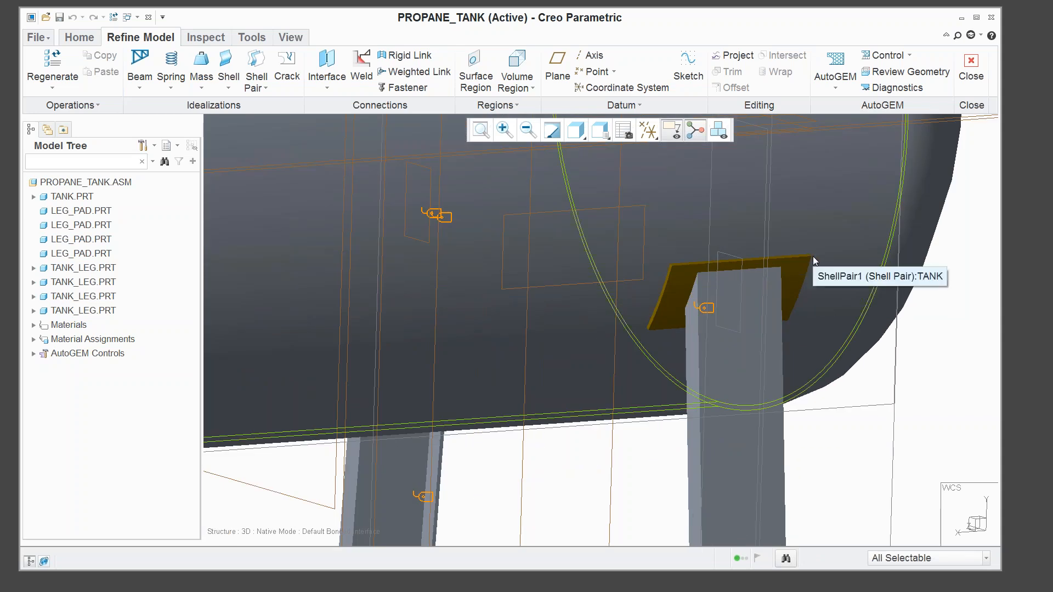
{"action": "scroll", "coordinate": [732, 307], "scroll_direction": "down", "scroll_amount": 5}
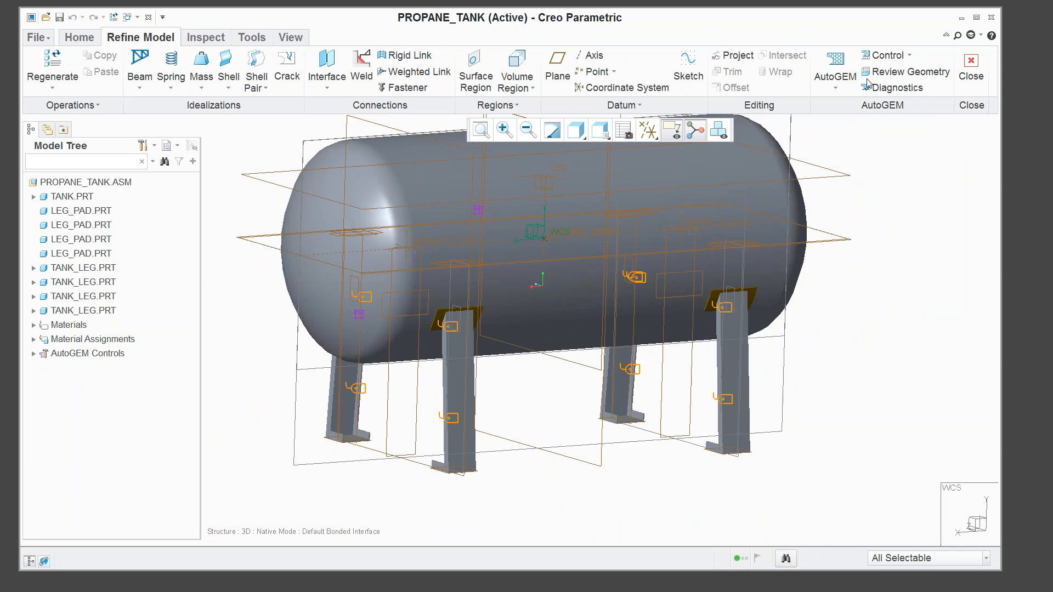
{"action": "left_click", "coordinate": [872, 61]}
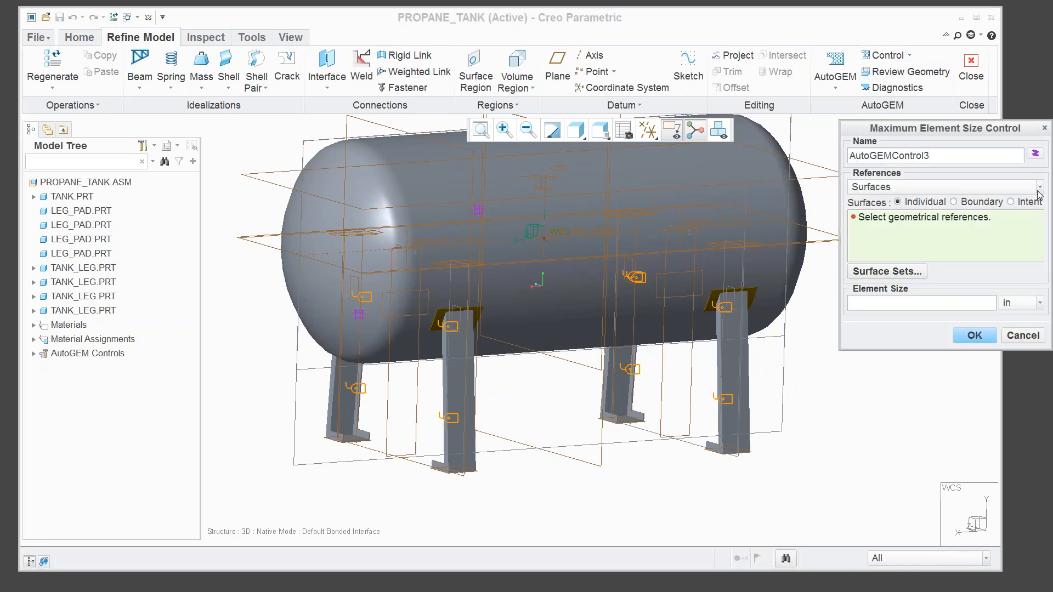
{"action": "left_click", "coordinate": [1038, 189]}
{"action": "left_click", "coordinate": [912, 201]}
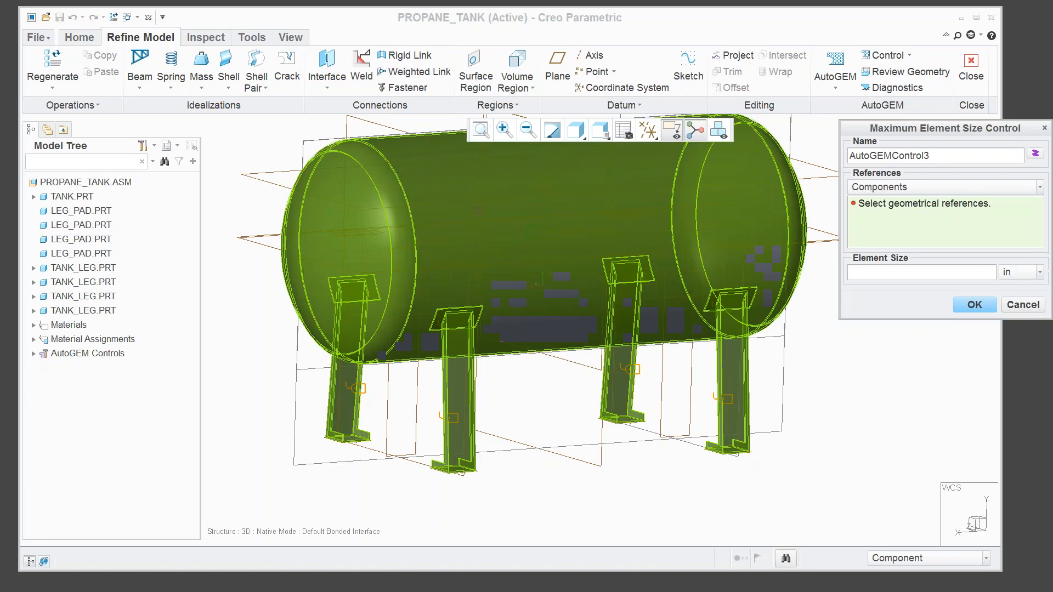
{"action": "left_click", "coordinate": [70, 212]}
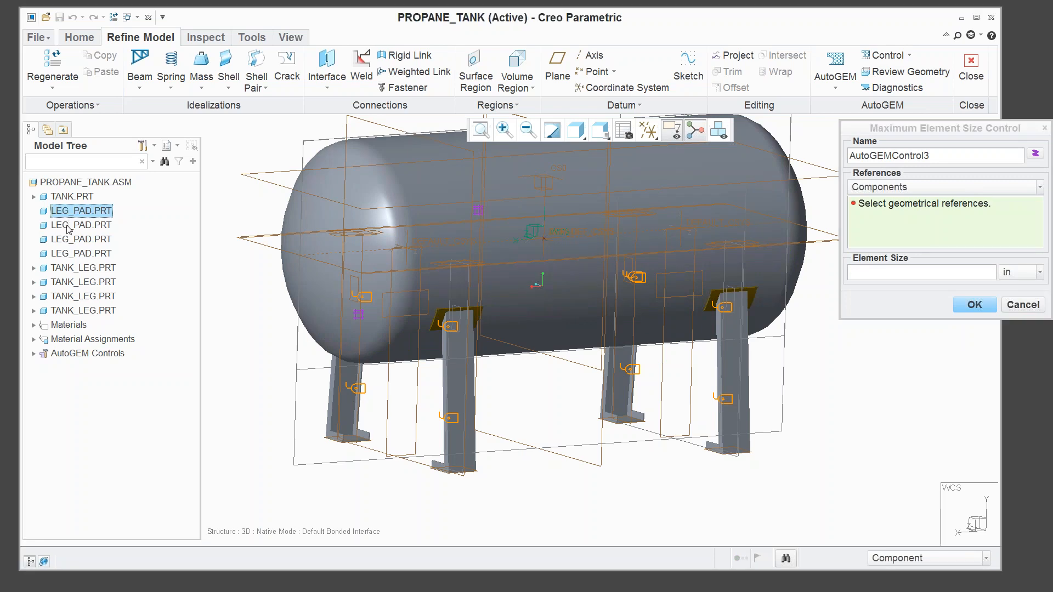
{"action": "left_click", "coordinate": [62, 255], "text": "shift"}
{"action": "left_click", "coordinate": [890, 275]}
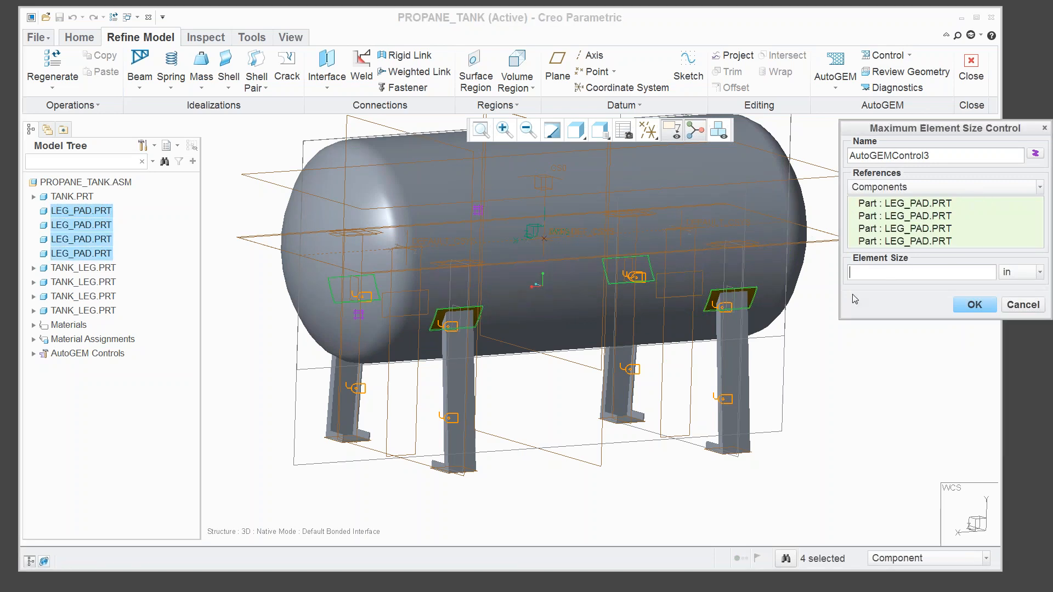
{"action": "type", "text": "1"}
{"action": "left_click", "coordinate": [974, 305]}
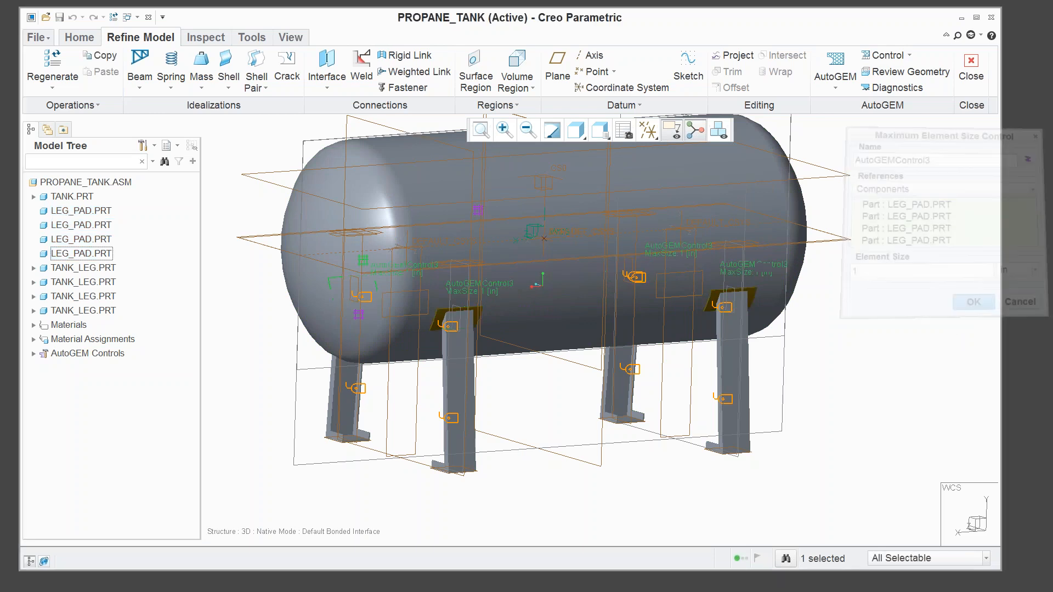
{"action": "scroll", "coordinate": [812, 357], "scroll_direction": "down", "scroll_amount": 3}
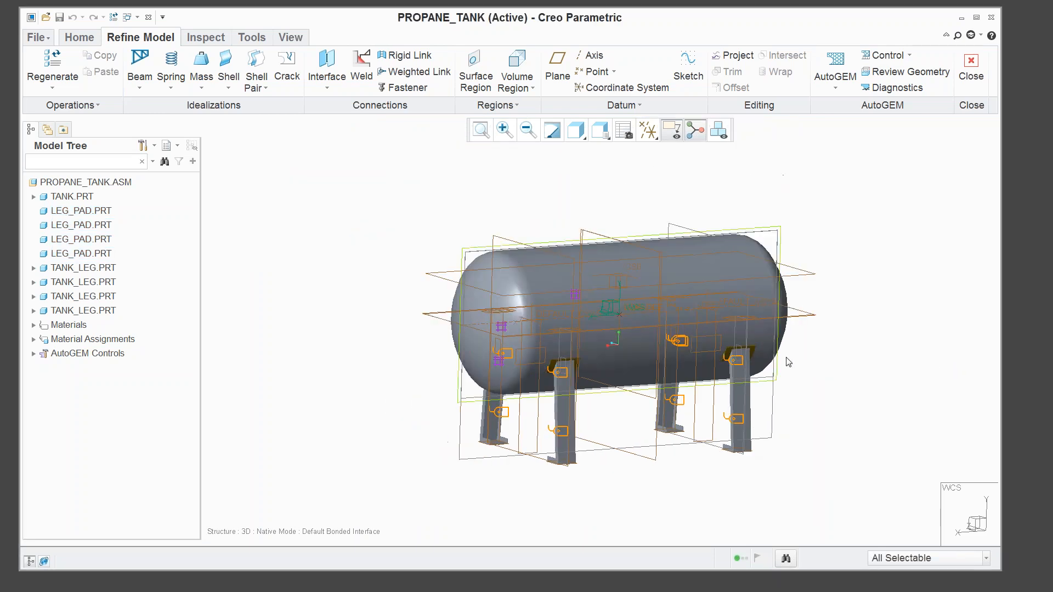
Generate an AutoGEM mesh for all geometry with properties and dismiss the mesh diagnostics.
{"action": "left_click", "coordinate": [835, 68]}
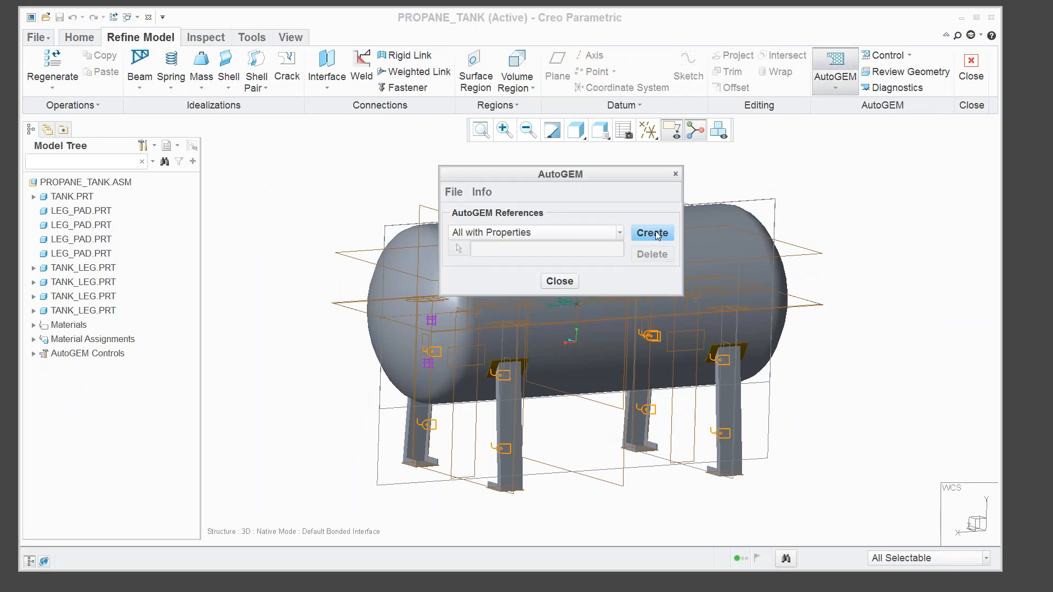
{"action": "left_click", "coordinate": [656, 233]}
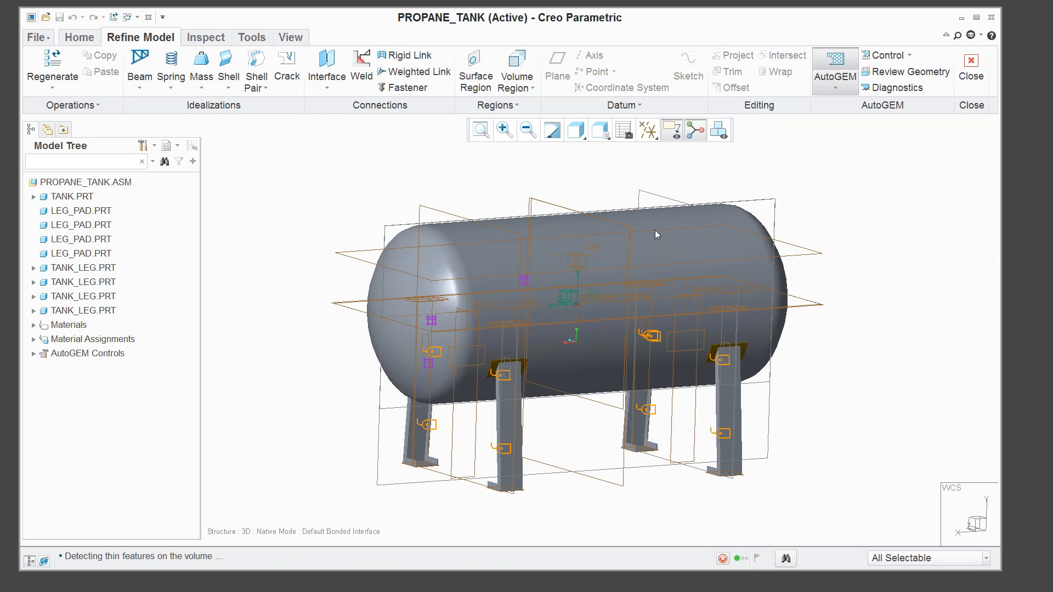
{"action": "left_click_drag", "start_coordinate": [985, 63], "coordinate": [614, 65]}
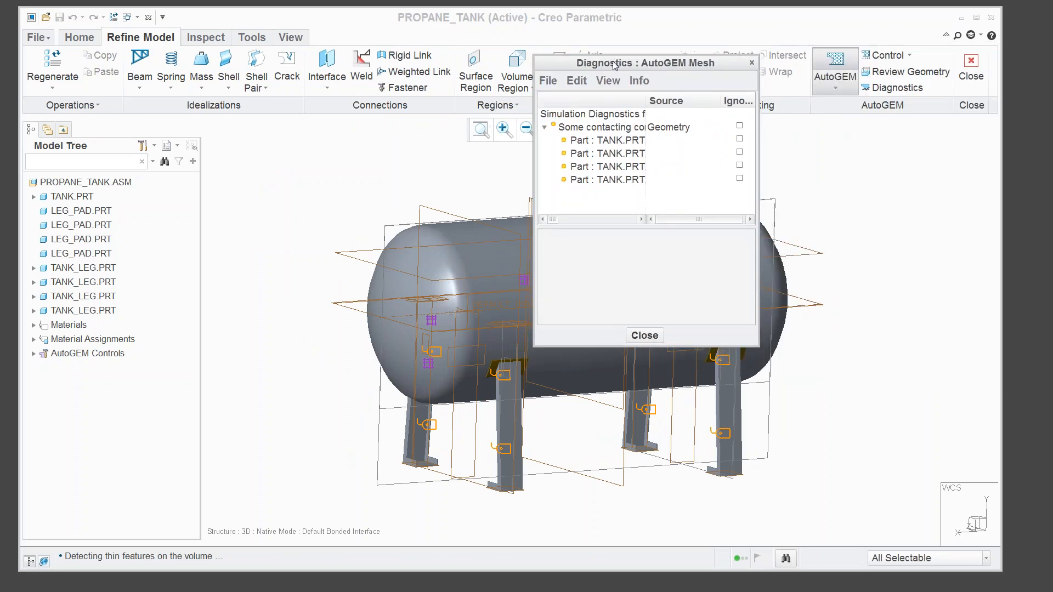
{"action": "left_click", "coordinate": [640, 336]}
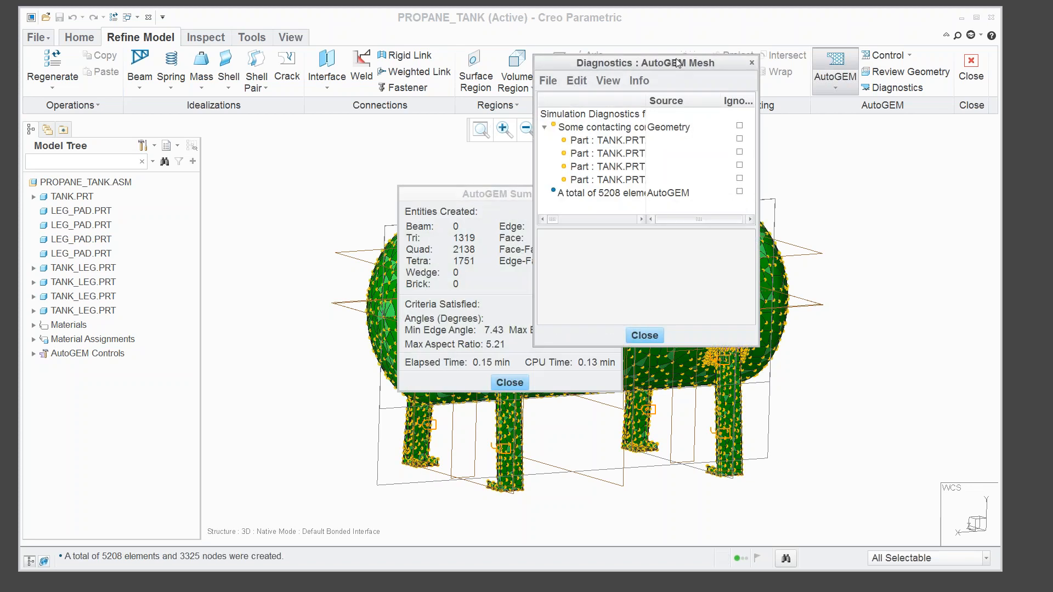
{"action": "left_click", "coordinate": [644, 335]}
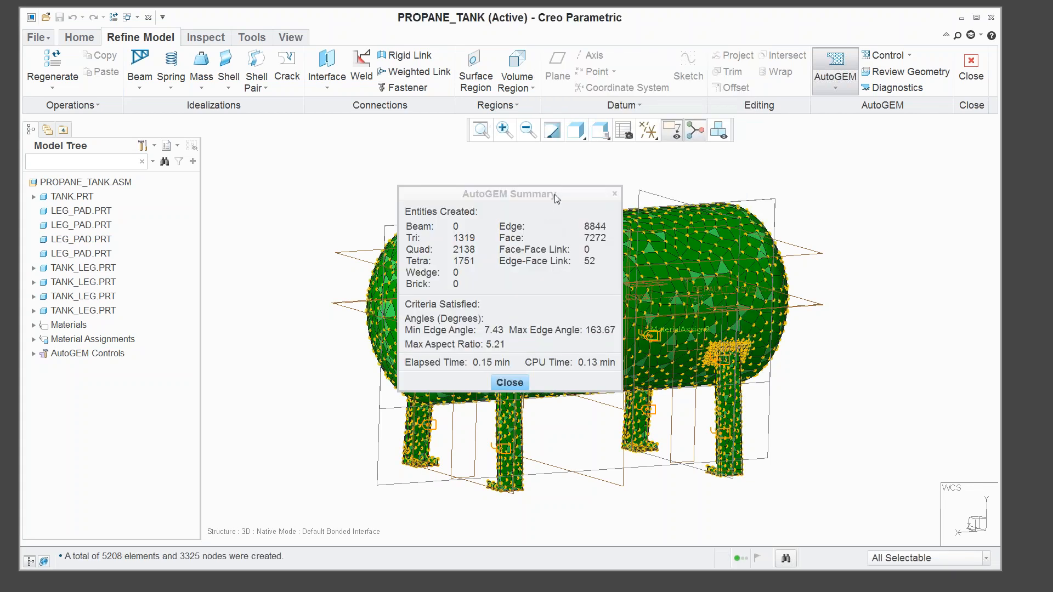
Examine the mesh around a leg pad, exit AutoGEM without saving the mesh and restore the full assembly view.
{"action": "left_click_drag", "start_coordinate": [555, 194], "coordinate": [282, 170]}
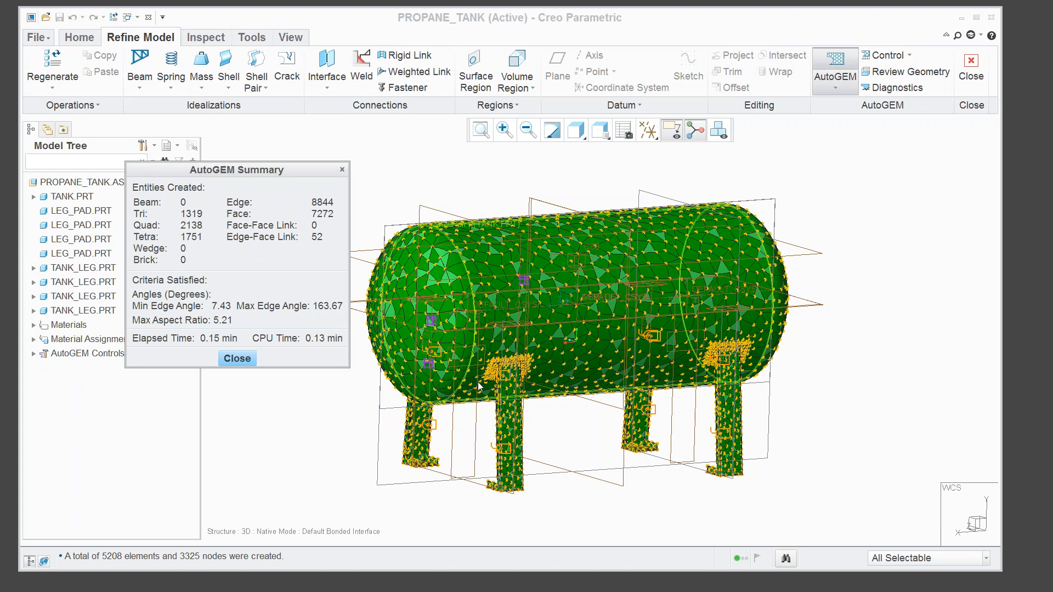
{"action": "scroll", "coordinate": [478, 382], "scroll_direction": "down", "scroll_amount": 3}
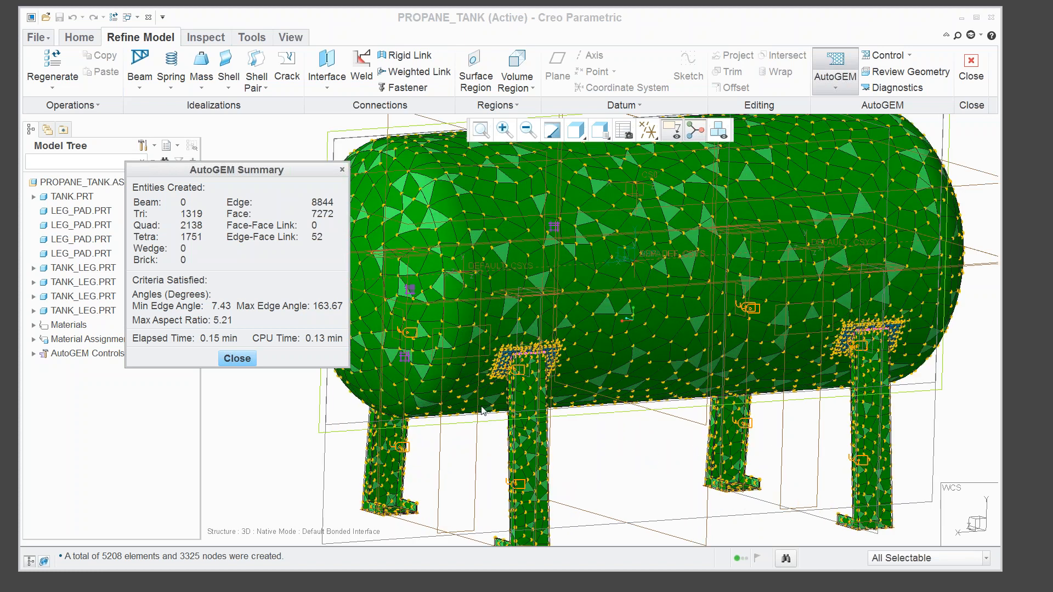
{"action": "scroll", "coordinate": [481, 360], "scroll_direction": "down", "scroll_amount": 1}
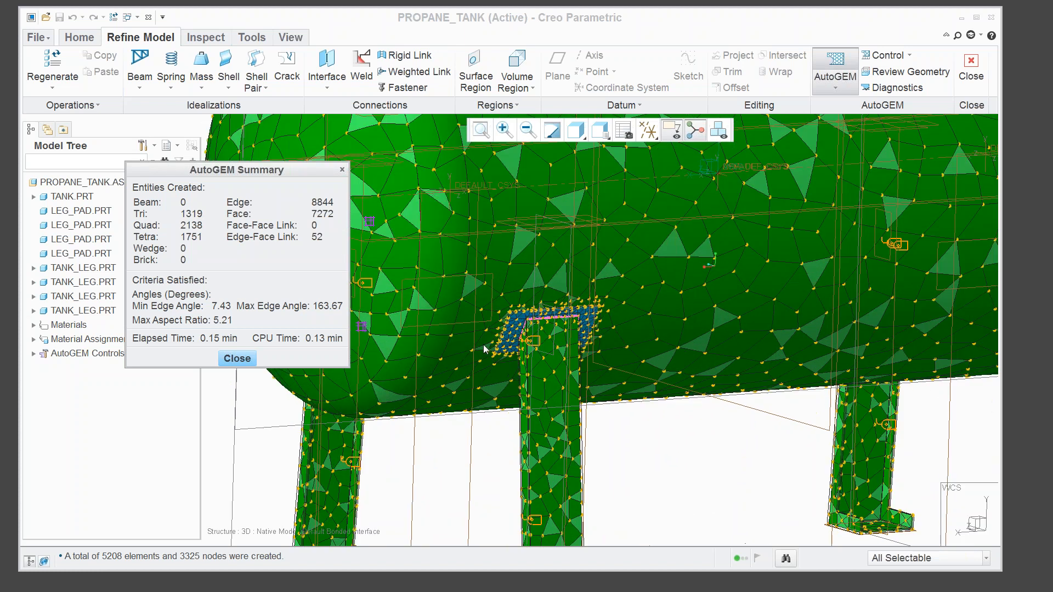
{"action": "scroll", "coordinate": [512, 318], "scroll_direction": "down", "scroll_amount": 1}
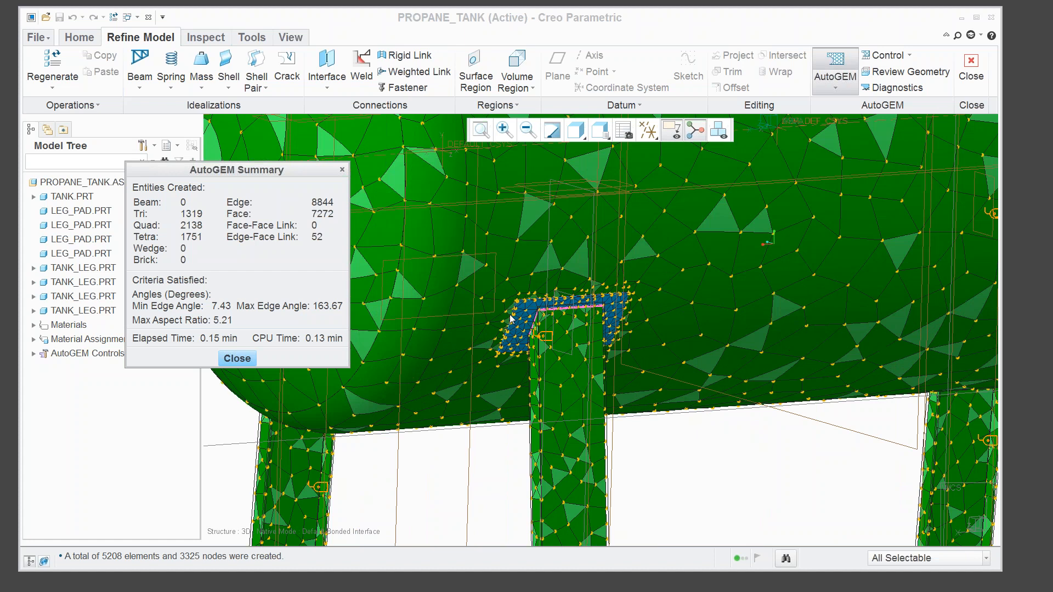
{"action": "scroll", "coordinate": [510, 318], "scroll_direction": "down", "scroll_amount": 1}
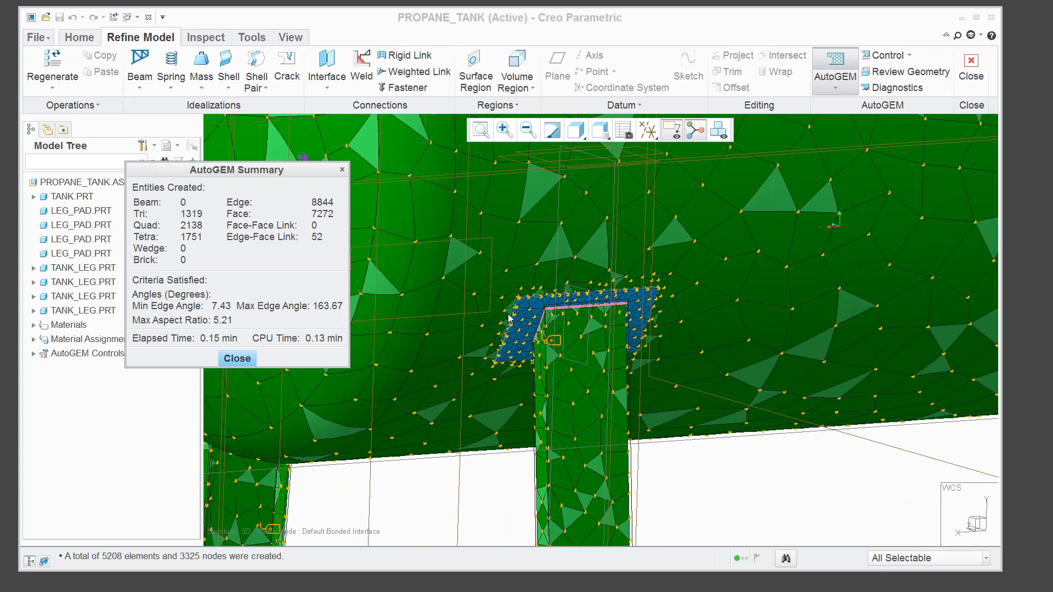
{"action": "scroll", "coordinate": [509, 317], "scroll_direction": "down", "scroll_amount": 1}
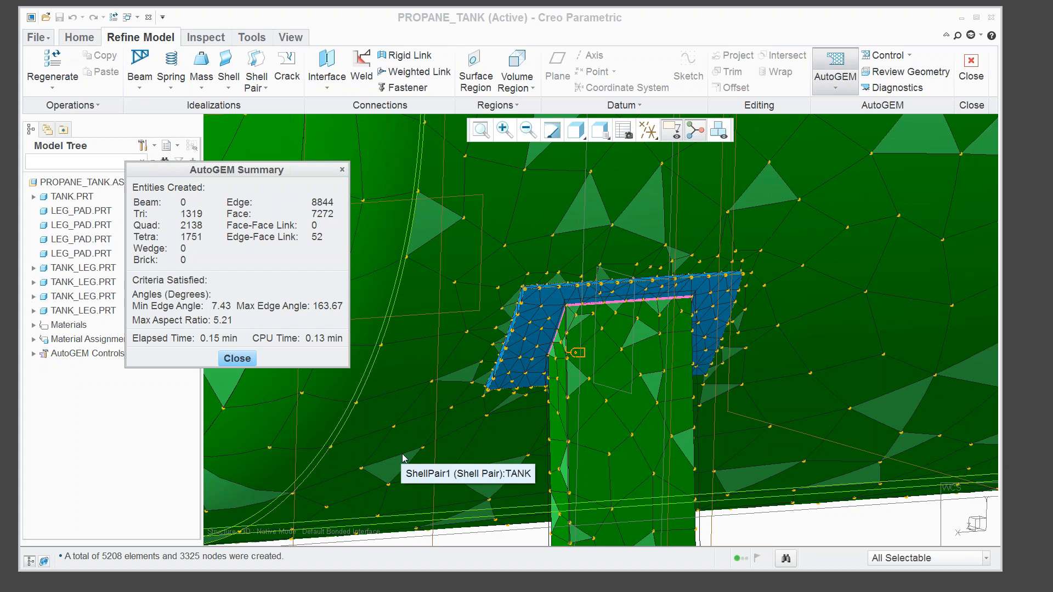
{"action": "left_click", "coordinate": [237, 360]}
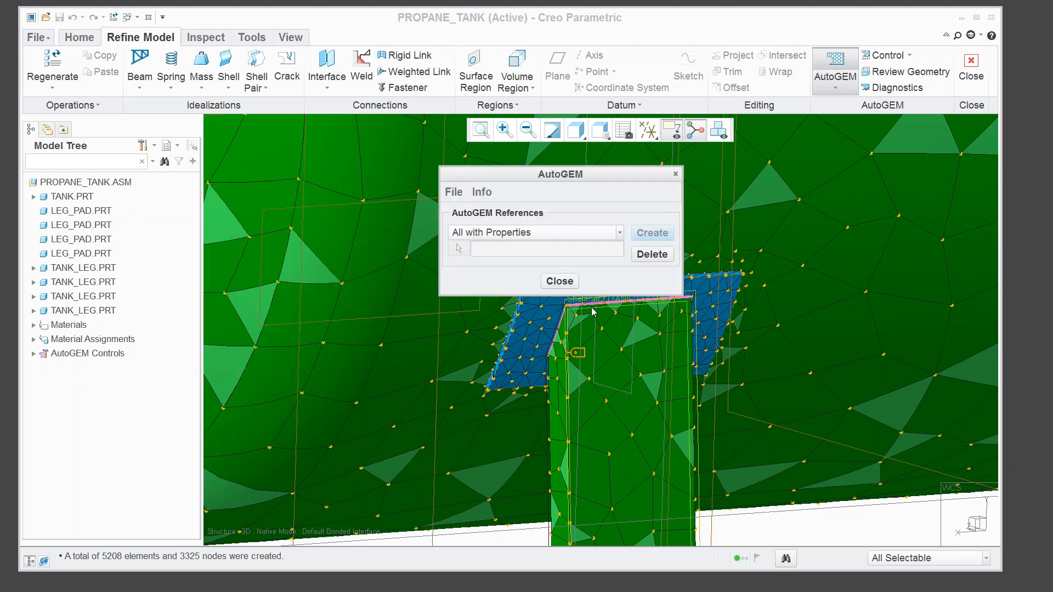
{"action": "left_click", "coordinate": [566, 282]}
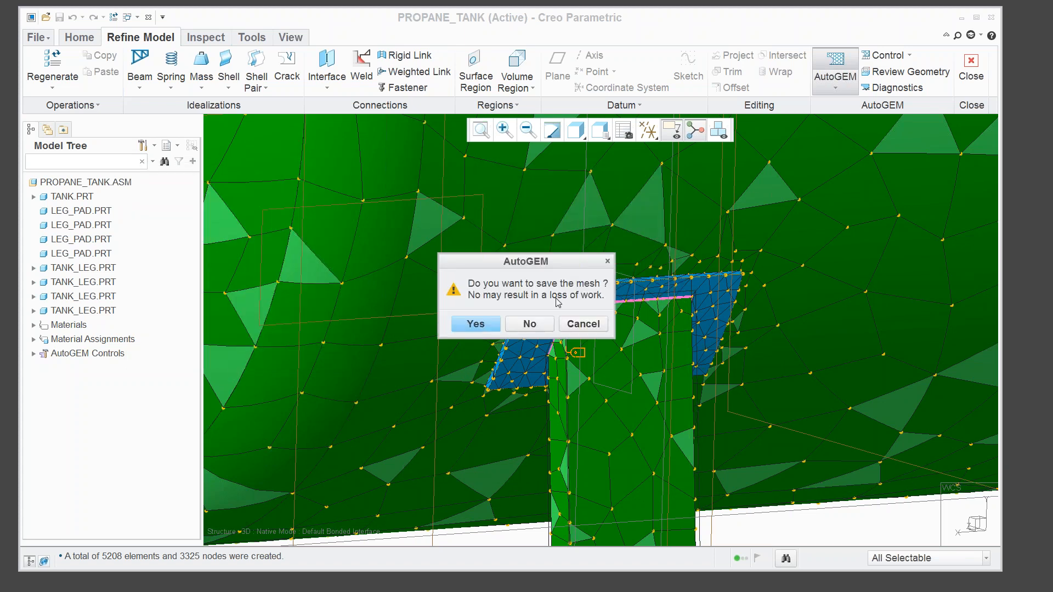
{"action": "left_click", "coordinate": [530, 324]}
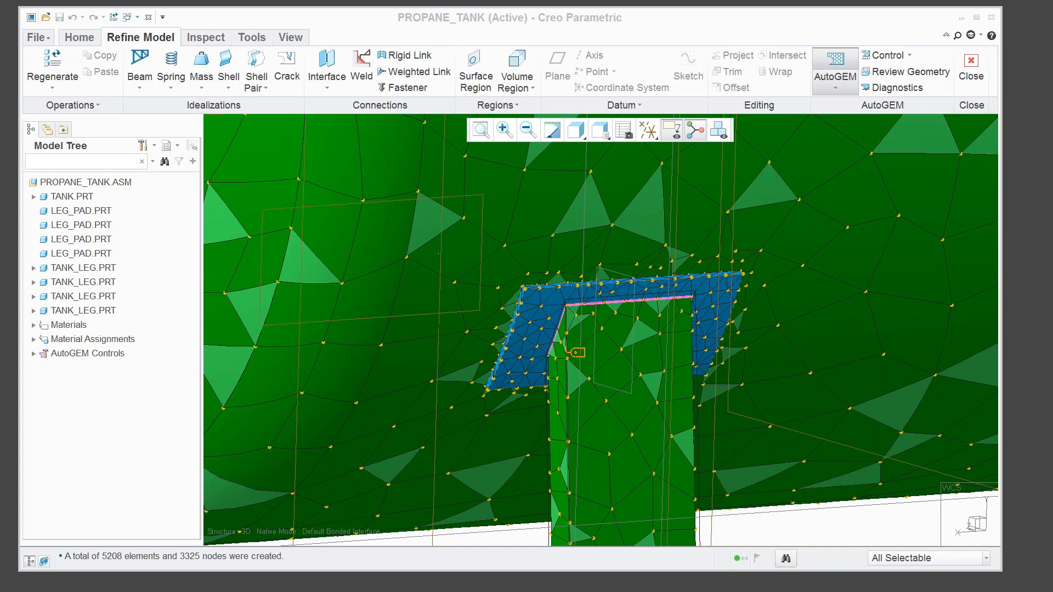
{"action": "key", "text": "ctrl+d"}
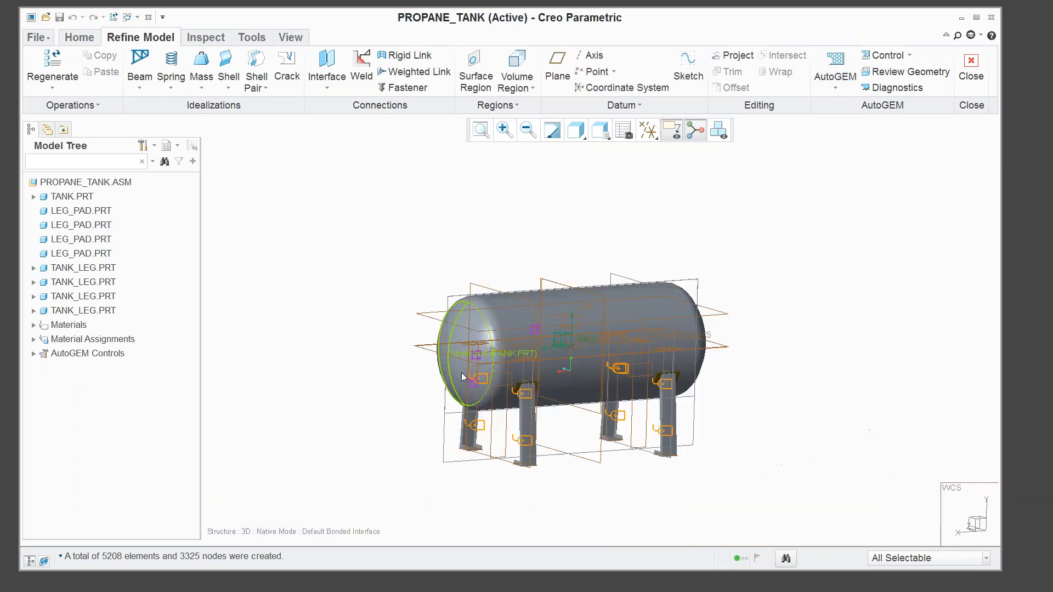
{"action": "scroll", "coordinate": [524, 403], "scroll_direction": "up", "scroll_amount": 2}
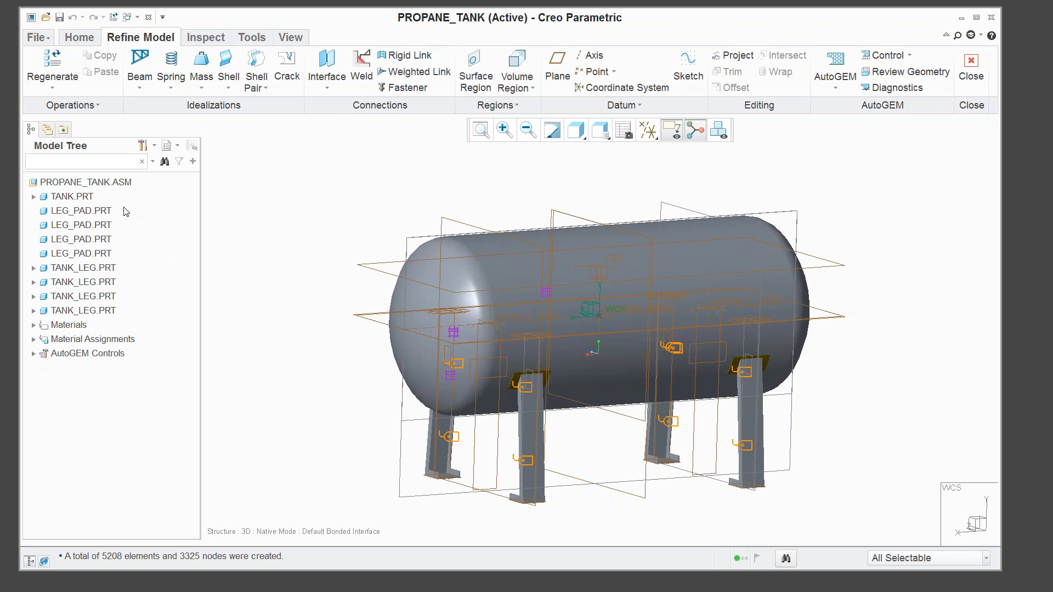
Add a displacement constraint in ConstraintSet1 to the bottom surfaces of all four tank legs.
{"action": "left_click", "coordinate": [93, 39]}
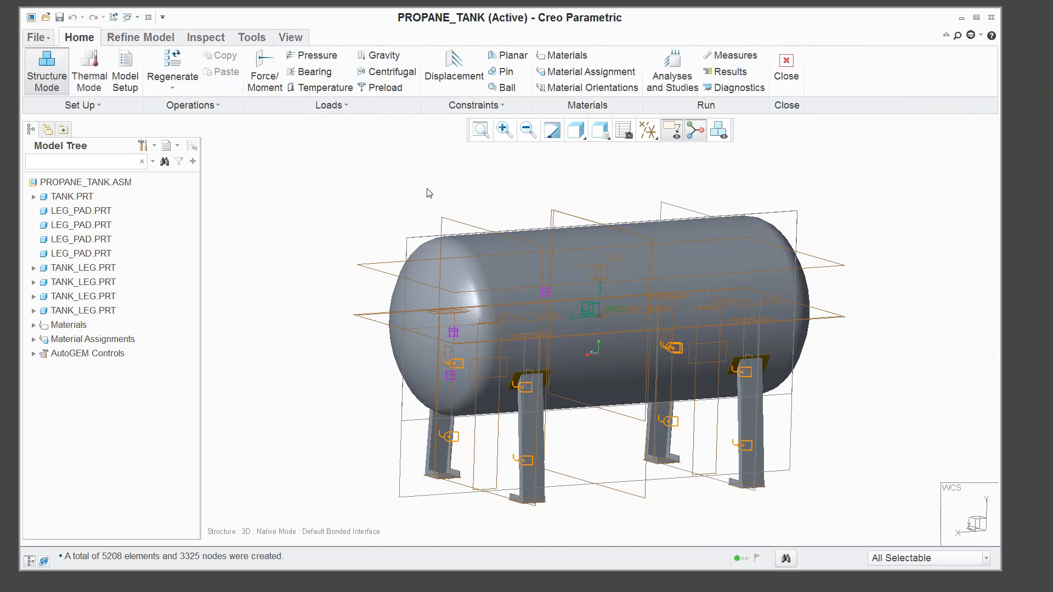
{"action": "left_click", "coordinate": [454, 70]}
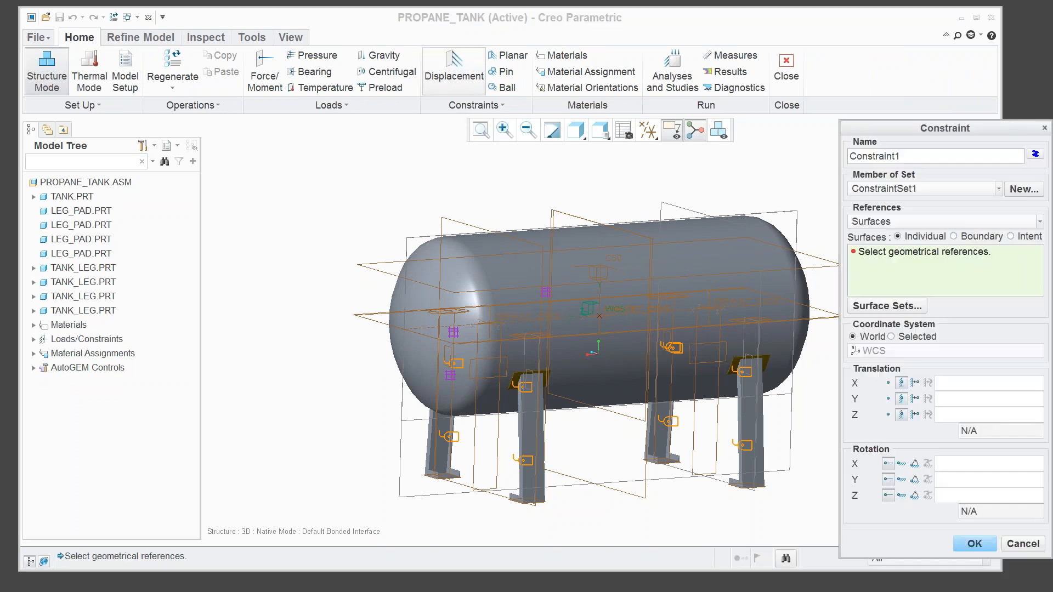
{"action": "left_click_drag", "start_coordinate": [885, 119], "coordinate": [831, 67]}
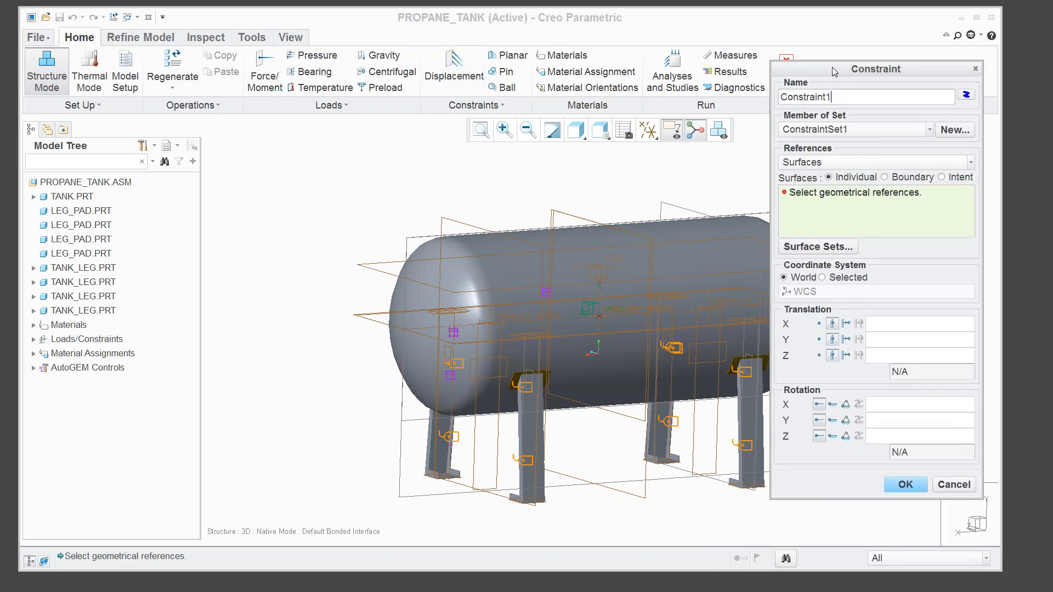
{"action": "mouse_move", "coordinate": [525, 344]}
{"action": "middle_mouse_down"}
{"action": "mouse_move", "coordinate": [542, 344]}
{"action": "mouse_move", "coordinate": [538, 355]}
{"action": "middle_mouse_up"}
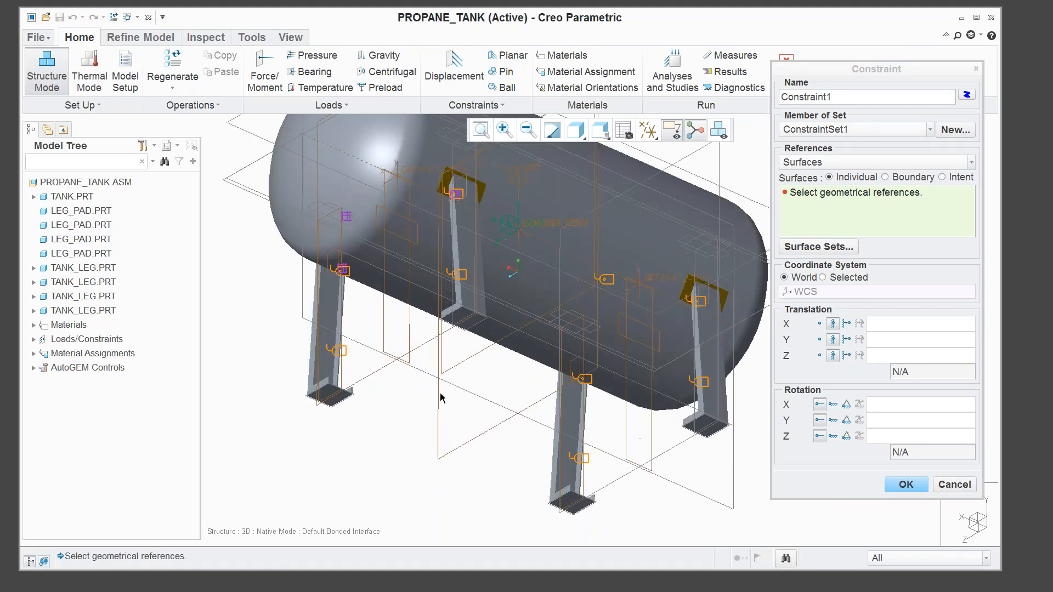
{"action": "scroll", "coordinate": [623, 396], "scroll_direction": "up", "scroll_amount": 2}
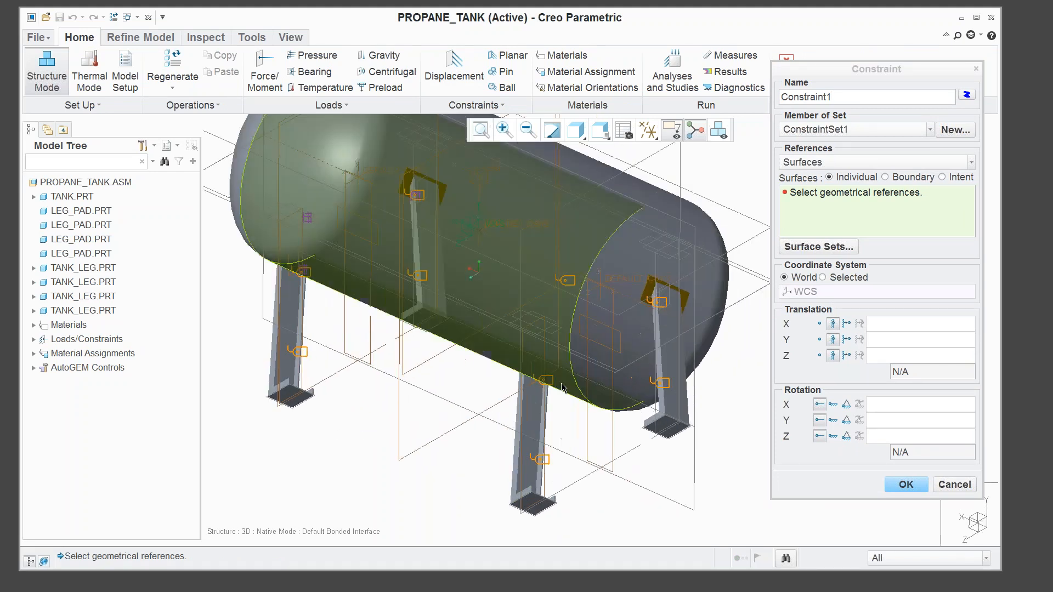
{"action": "left_click", "coordinate": [296, 401]}
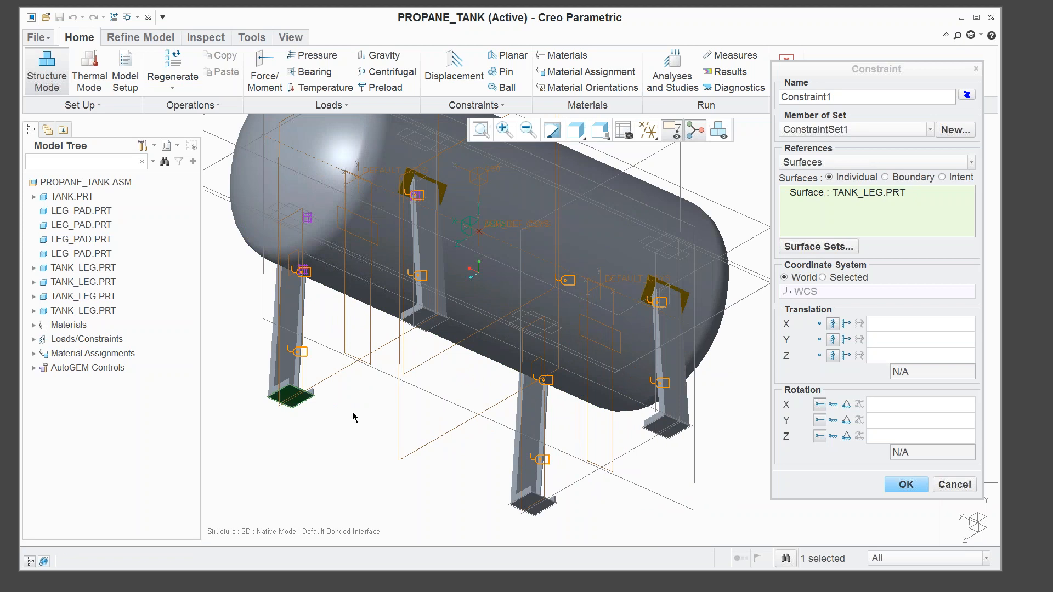
{"action": "left_click", "coordinate": [423, 319], "text": "ctrl"}
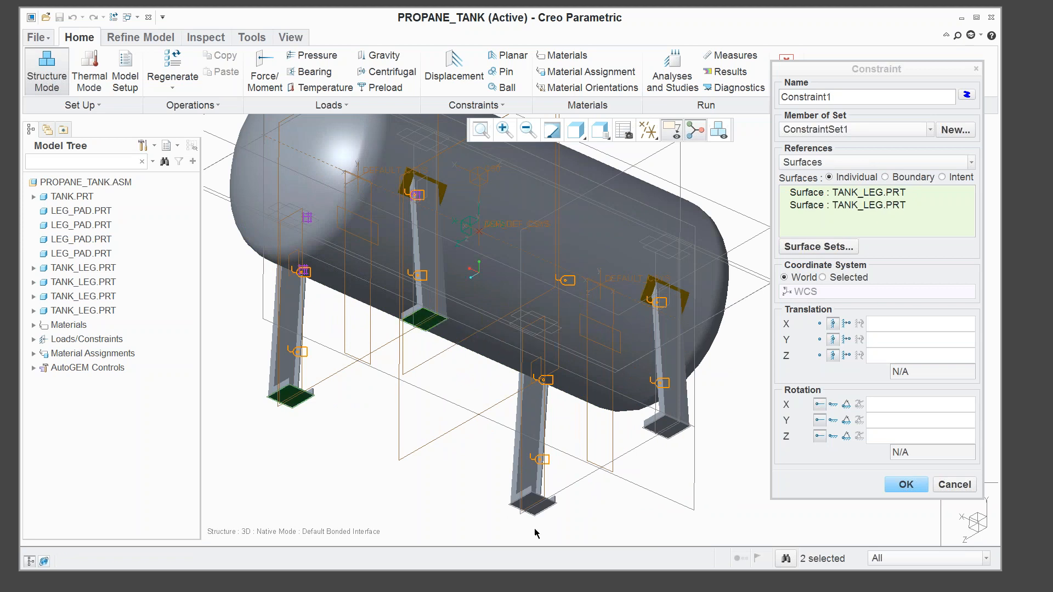
{"action": "left_click", "coordinate": [532, 504], "text": "ctrl"}
{"action": "left_click", "coordinate": [668, 428], "text": "ctrl"}
{"action": "scroll", "coordinate": [484, 467], "scroll_direction": "down", "scroll_amount": 3}
{"action": "middle_click_drag", "start_coordinate": [479, 452], "coordinate": [467, 488]}
{"action": "middle_click_drag", "start_coordinate": [540, 455], "coordinate": [540, 449]}
{"action": "left_click", "coordinate": [892, 486]}
{"action": "left_click", "coordinate": [759, 448]}
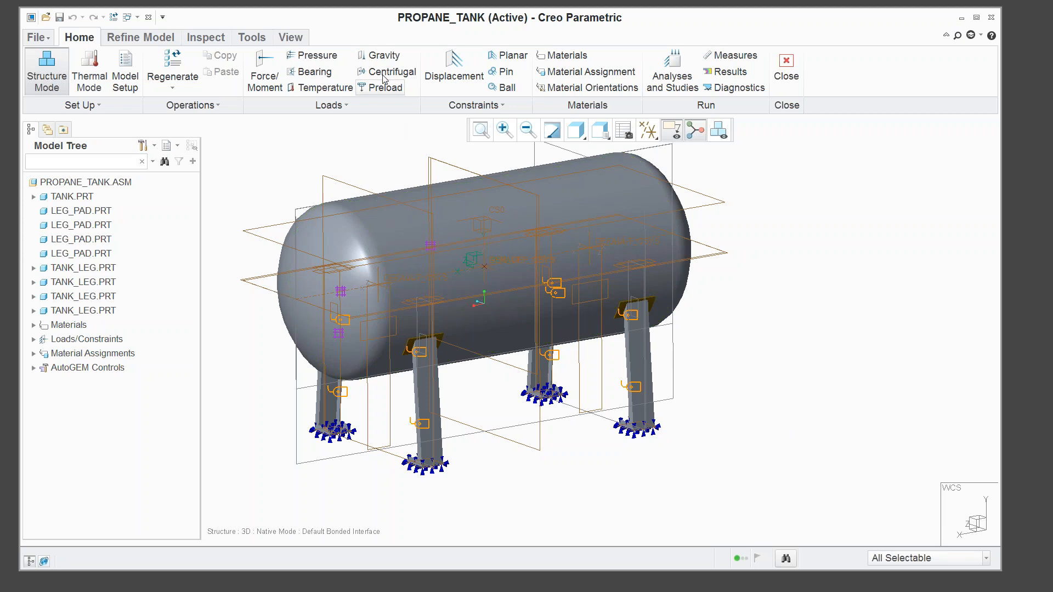
Start a gravity load and assign it to a new load set named gravity.
{"action": "left_click", "coordinate": [384, 56]}
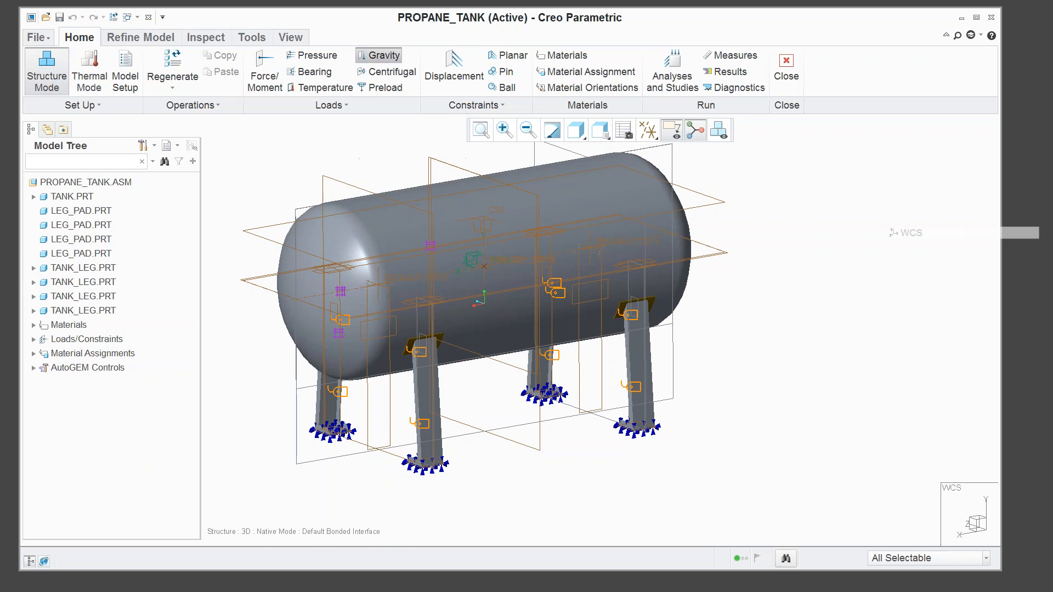
{"action": "left_click_drag", "start_coordinate": [931, 133], "coordinate": [740, 135]}
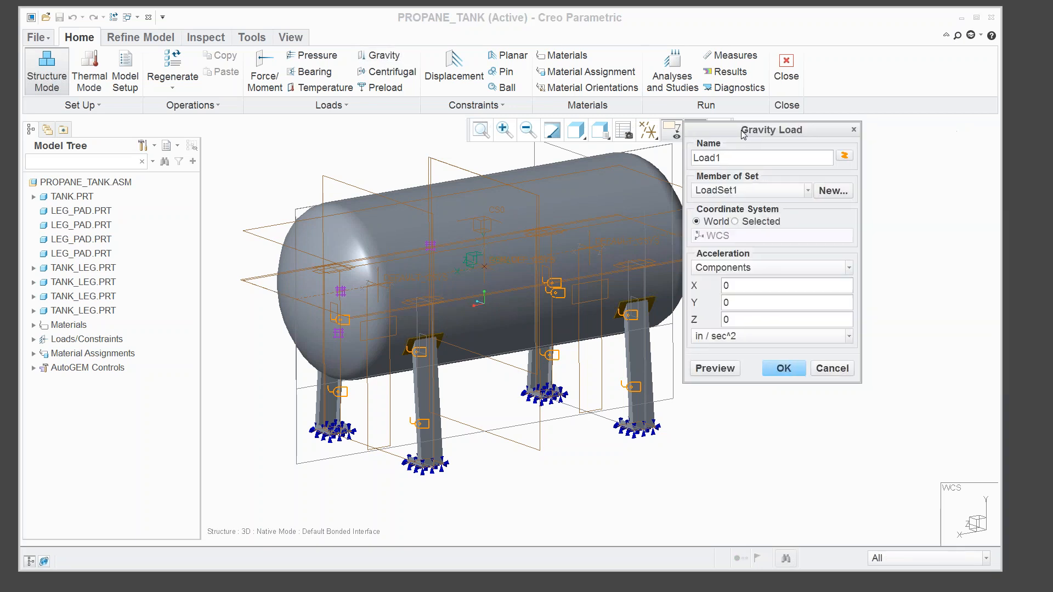
{"action": "left_click", "coordinate": [821, 191]}
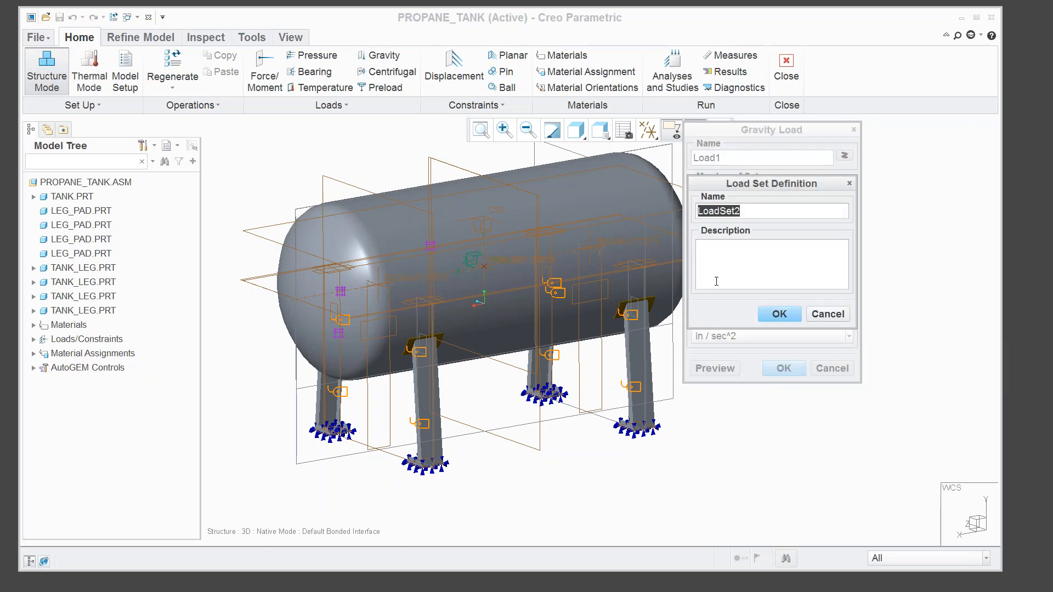
{"action": "type", "text": "gravity"}
{"action": "left_click", "coordinate": [780, 313]}
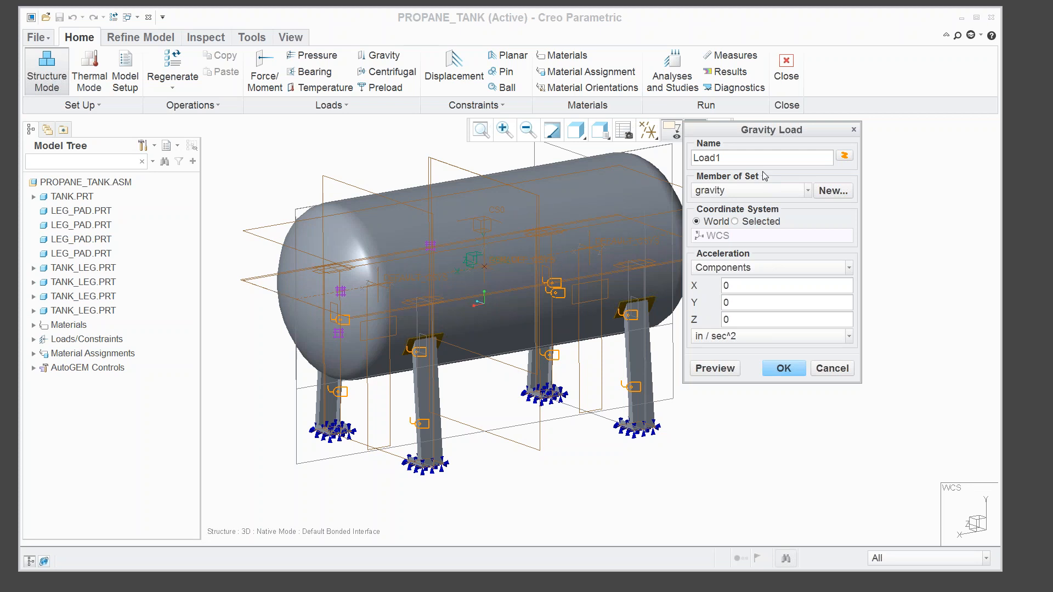
{"action": "left_click_drag", "start_coordinate": [819, 129], "coordinate": [872, 112]}
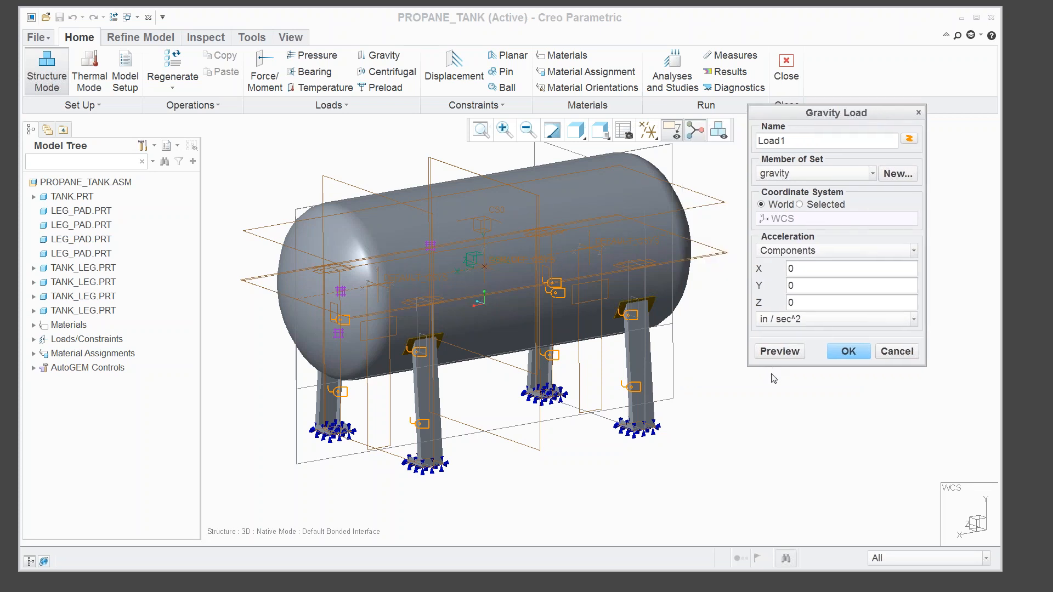
Set the gravity load's acceleration to -1 grav in the Y direction, preview it and create the load.
{"action": "left_click", "coordinate": [912, 322]}
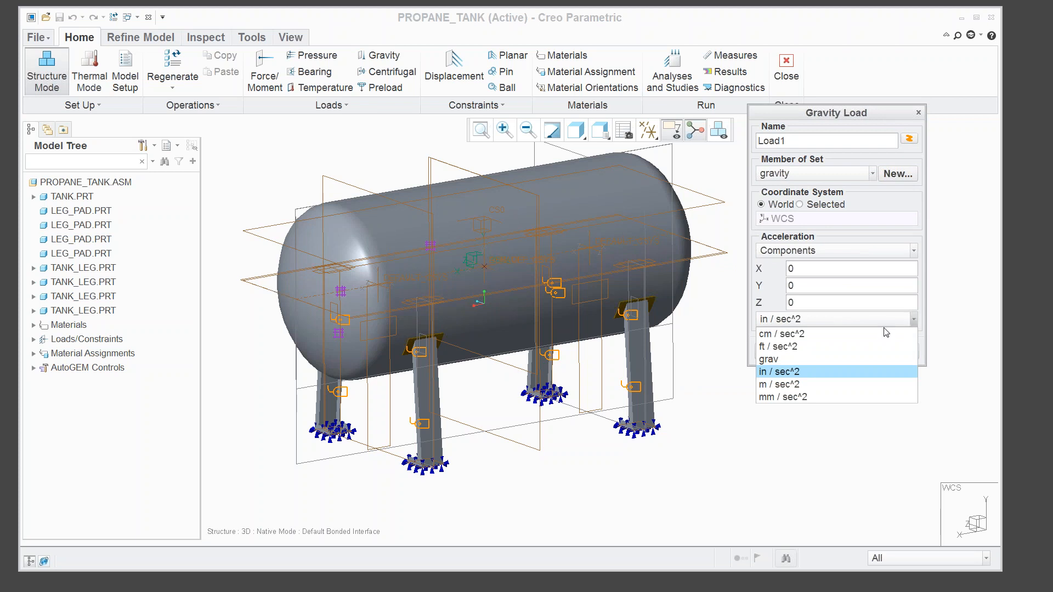
{"action": "left_click", "coordinate": [784, 360]}
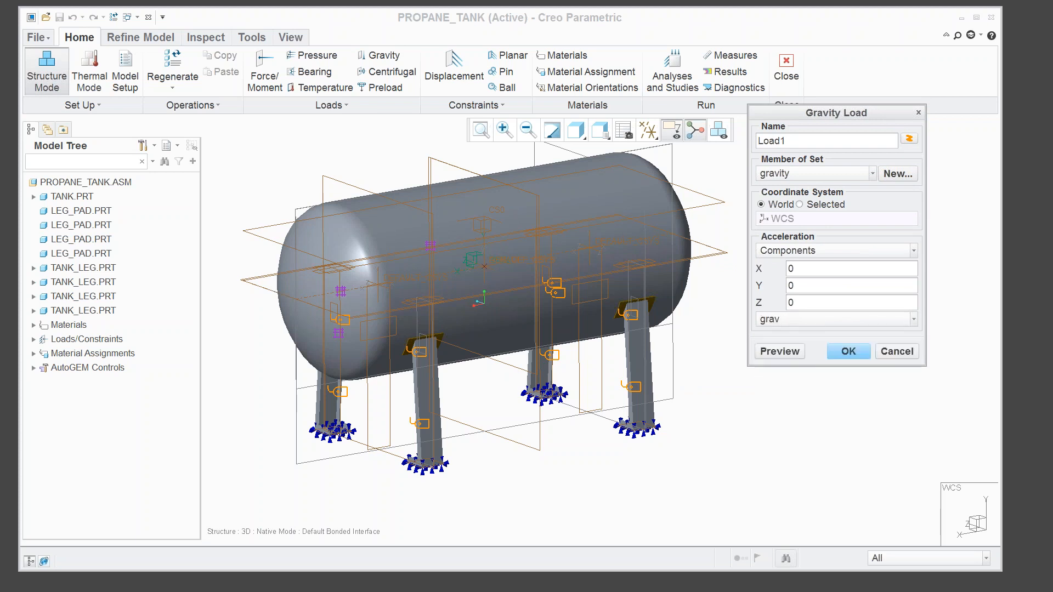
{"action": "double_click", "coordinate": [791, 285]}
{"action": "type", "text": "-1"}
{"action": "left_click", "coordinate": [800, 356]}
{"action": "left_click", "coordinate": [838, 352]}
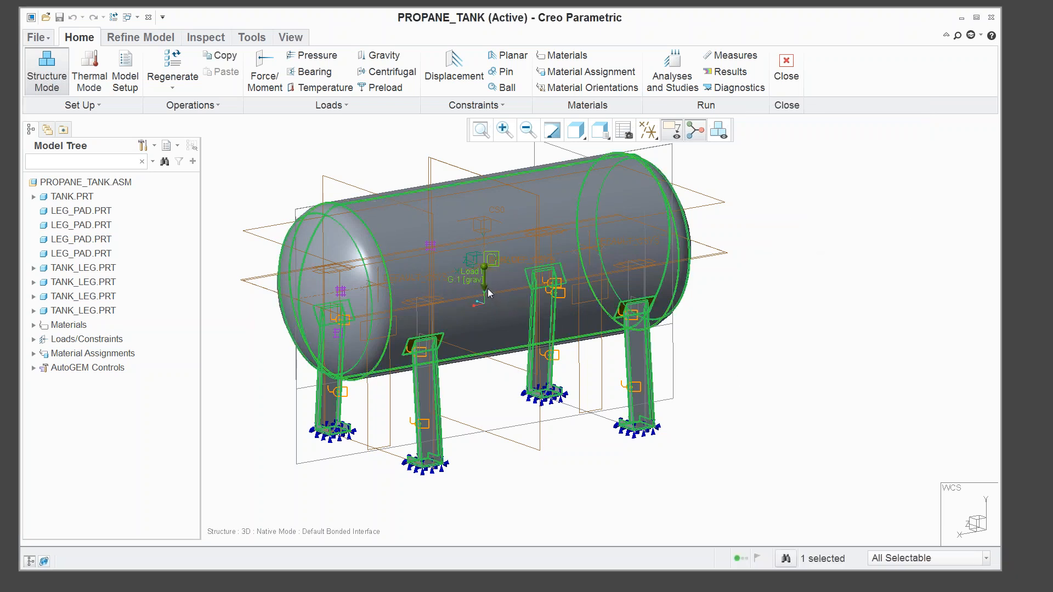
{"action": "left_click", "coordinate": [720, 411]}
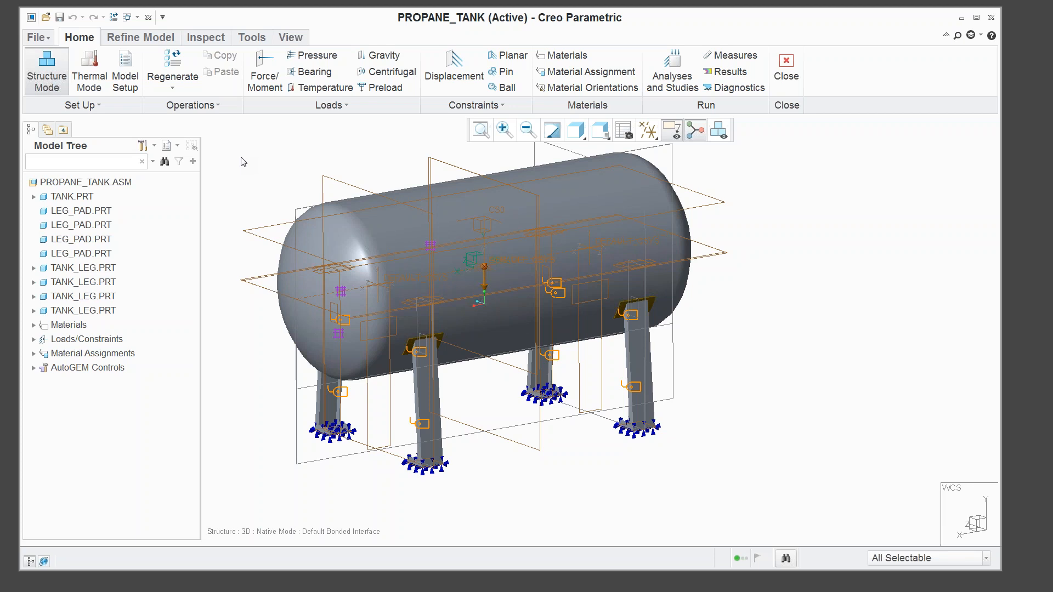
Start a pressure load and reference the tank's cylindrical wall, both rounded transition surfaces and both domed end surfaces.
{"action": "left_click", "coordinate": [317, 55]}
{"action": "left_click_drag", "start_coordinate": [897, 127], "coordinate": [800, 96]}
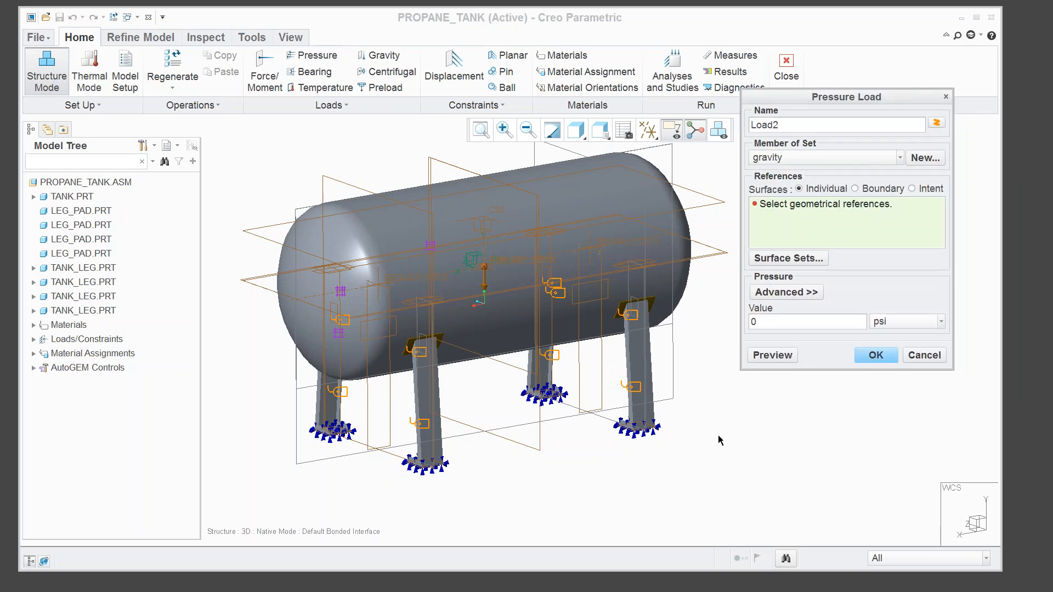
{"action": "right_click", "coordinate": [453, 219]}
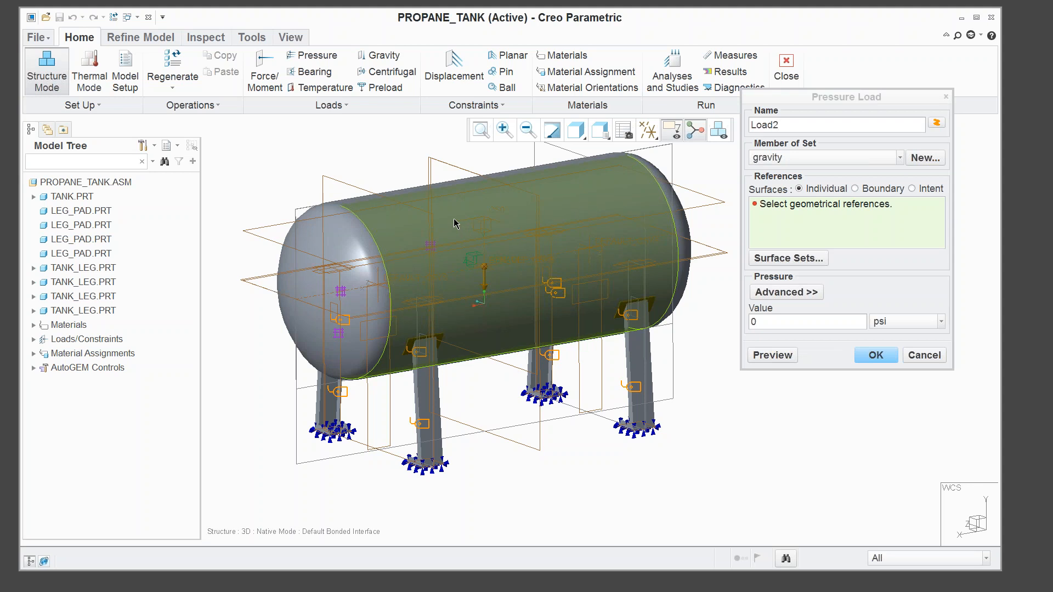
{"action": "left_click", "coordinate": [454, 223]}
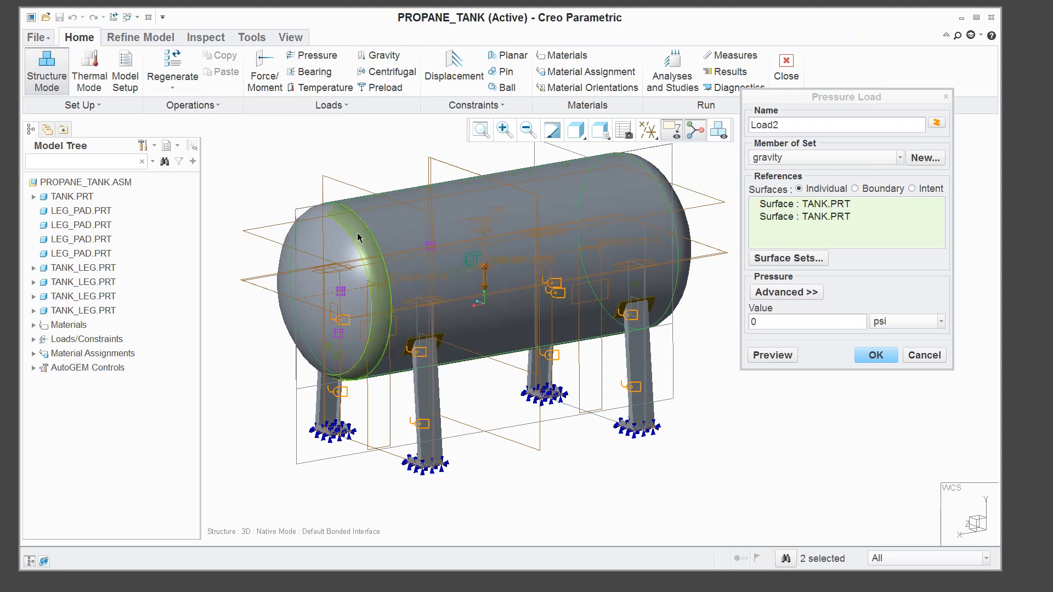
{"action": "left_click", "coordinate": [337, 248]}
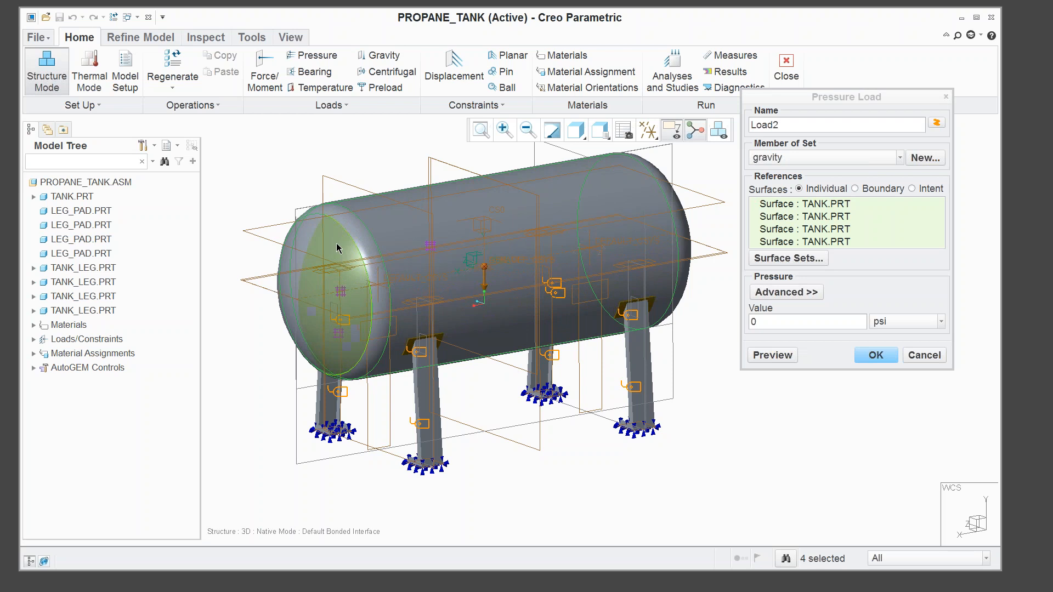
{"action": "left_click", "coordinate": [337, 243]}
{"action": "middle_click_drag", "start_coordinate": [771, 441], "coordinate": [715, 447]}
{"action": "scroll", "coordinate": [699, 194], "scroll_direction": "down", "scroll_amount": 2}
{"action": "scroll", "coordinate": [697, 192], "scroll_direction": "down", "scroll_amount": 2}
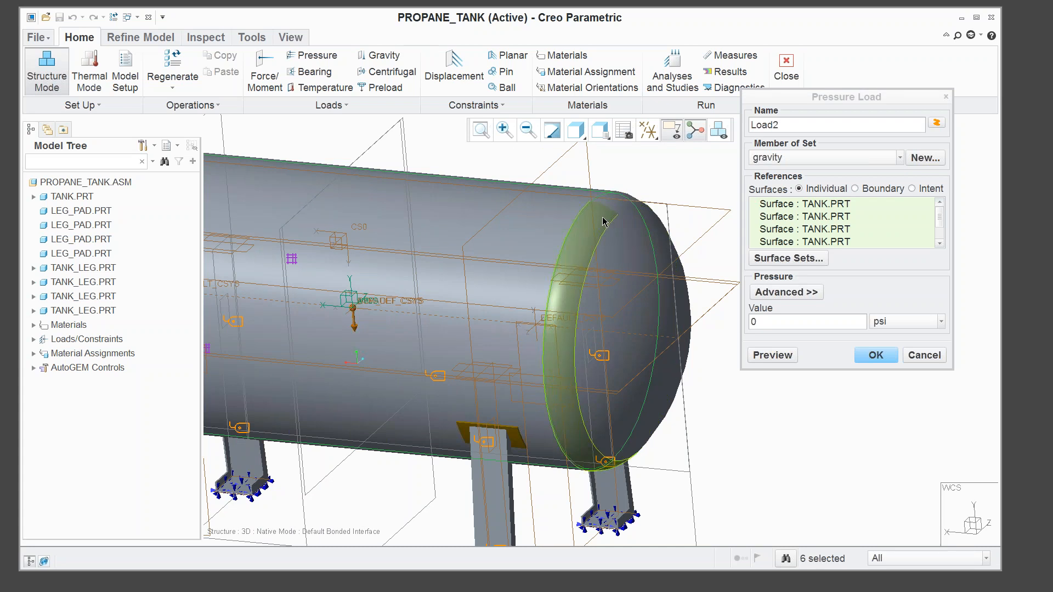
{"action": "left_click", "coordinate": [614, 253], "text": "ctrl"}
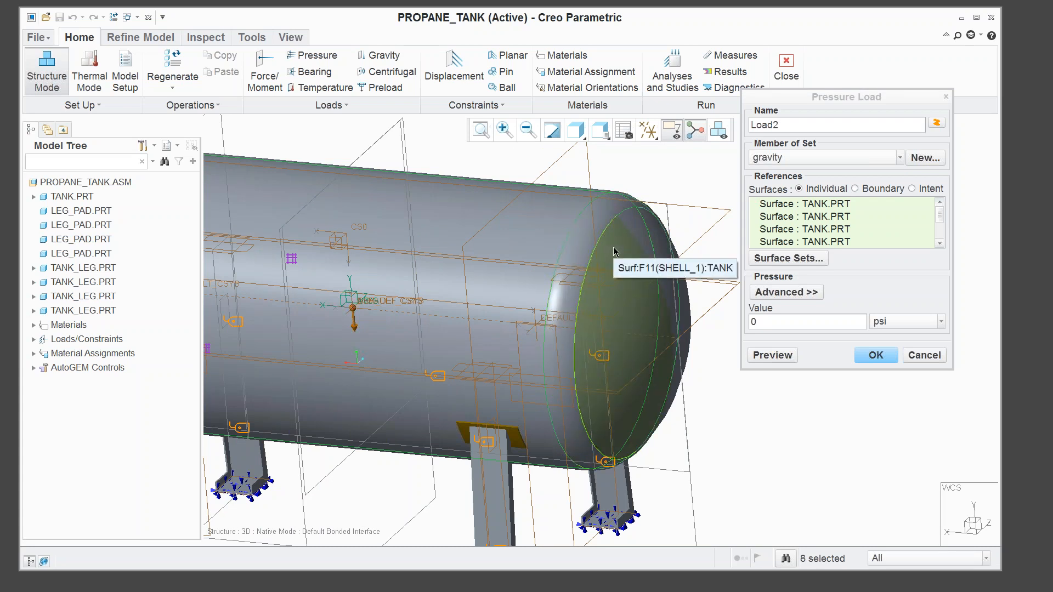
{"action": "left_click", "coordinate": [582, 329], "text": "ctrl"}
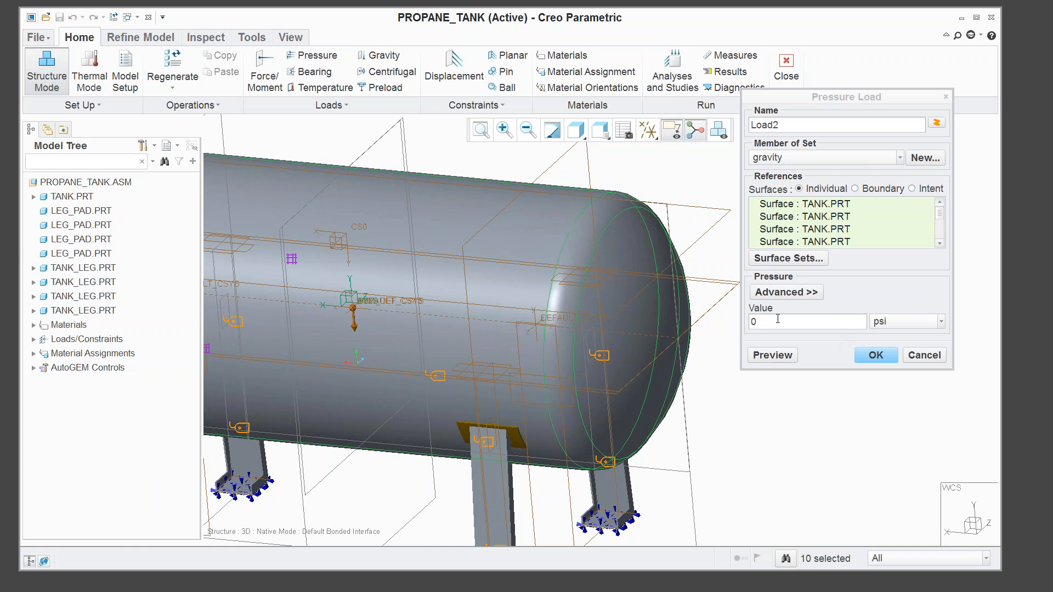
Set the pressure to 172 psi, create the load and clear the selection.
{"action": "left_click", "coordinate": [753, 322]}
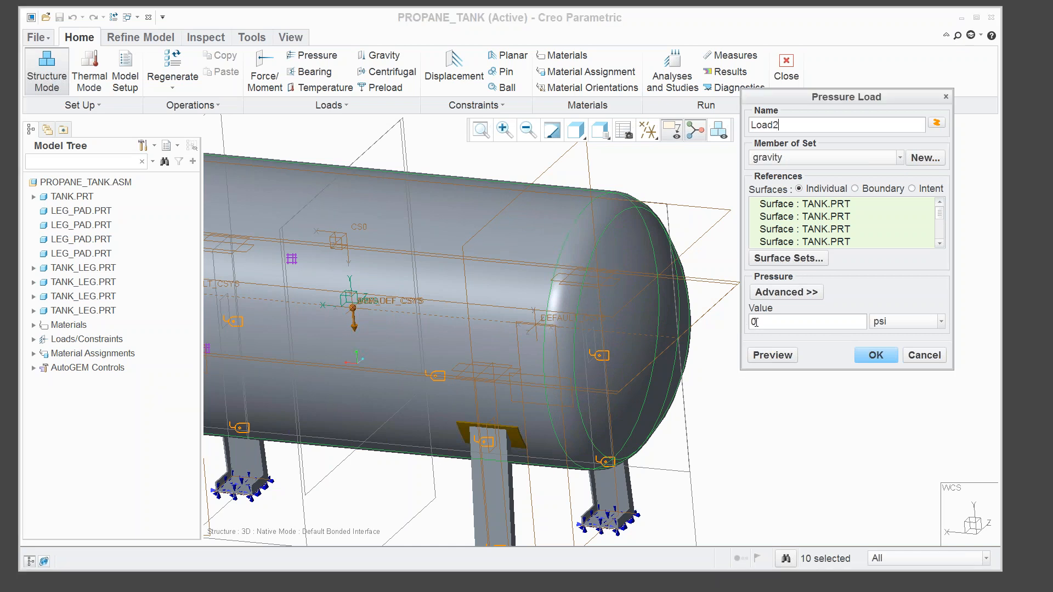
{"action": "double_click", "coordinate": [754, 322]}
{"action": "type", "text": "172"}
{"action": "key", "text": "ctrl+d"}
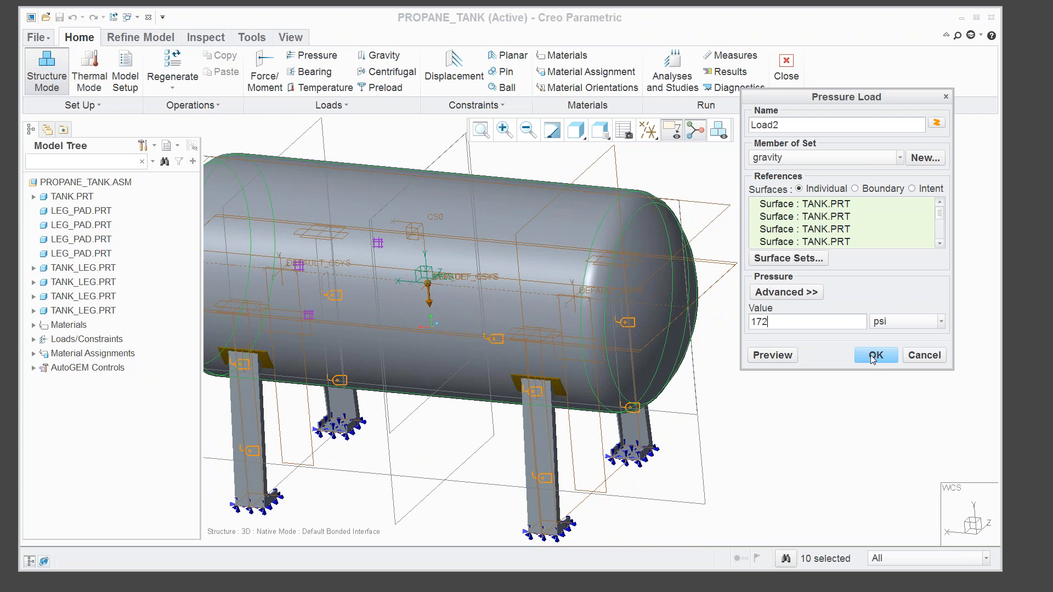
{"action": "left_click", "coordinate": [875, 356]}
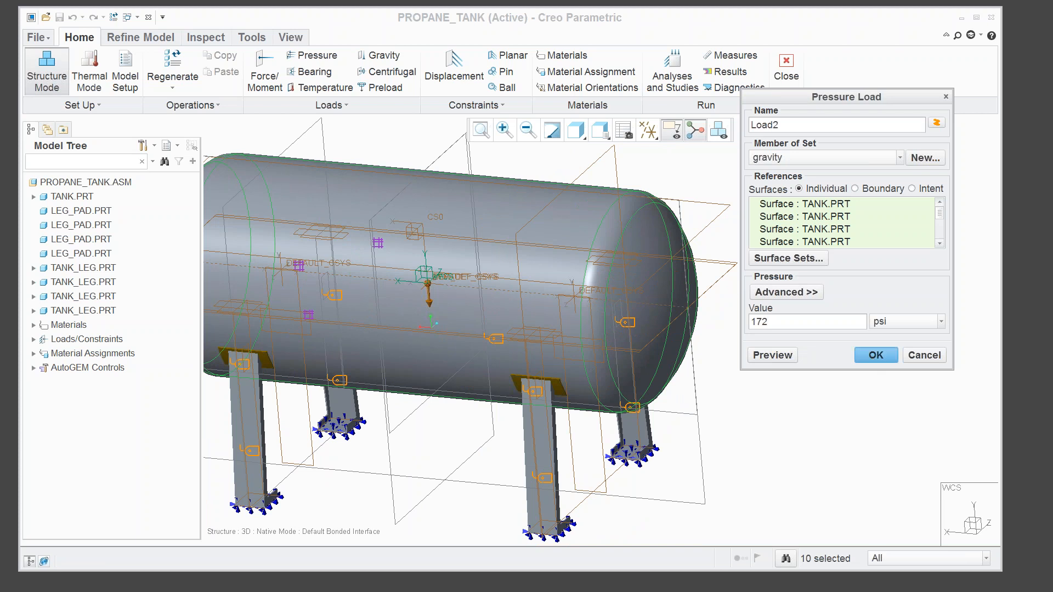
{"action": "scroll", "coordinate": [866, 266], "scroll_direction": "up", "scroll_amount": 2}
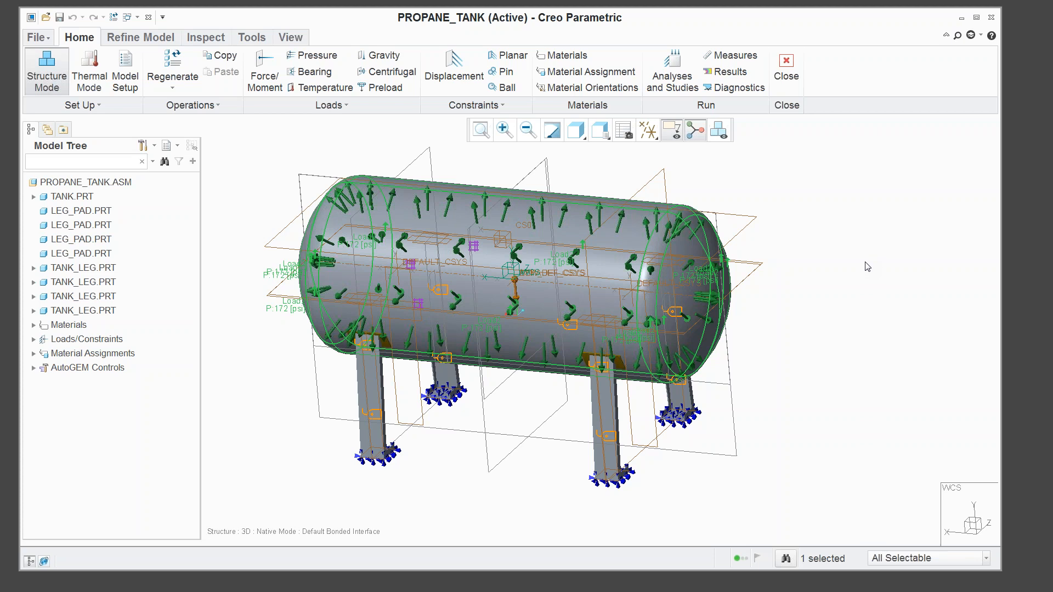
{"action": "left_click", "coordinate": [776, 190]}
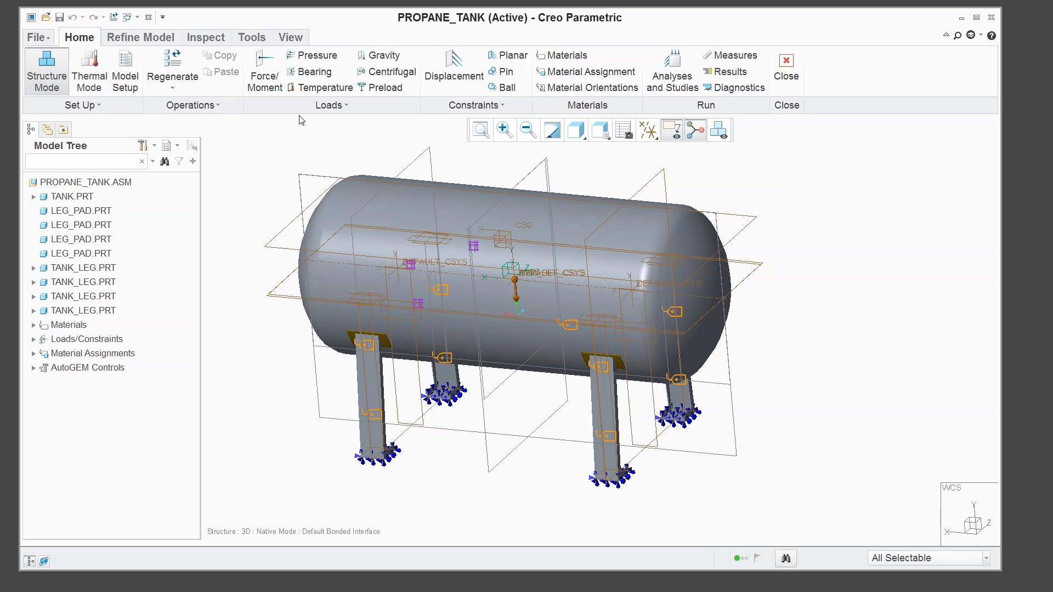
Start another pressure load and select the tank's end, transition and cylindrical wall surfaces as its references.
{"action": "left_click", "coordinate": [317, 57]}
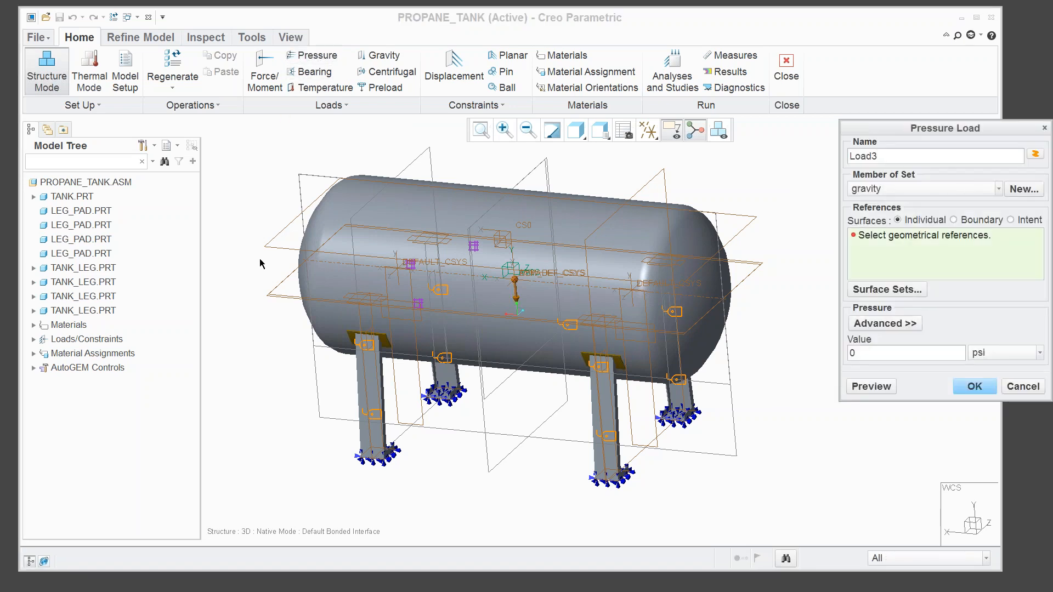
{"action": "left_click", "coordinate": [688, 281]}
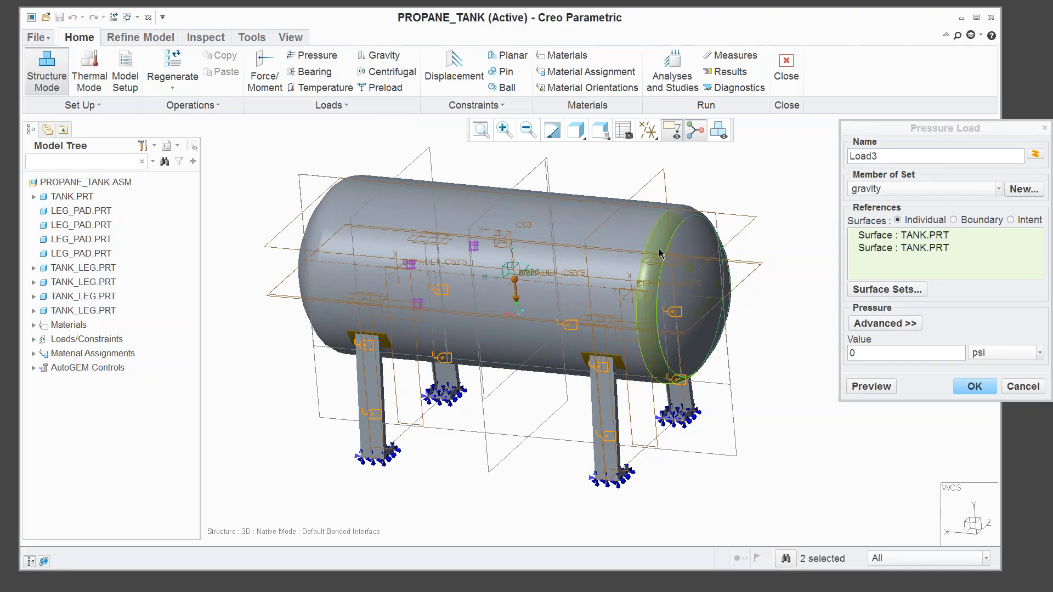
{"action": "left_click", "coordinate": [594, 248], "text": "ctrl"}
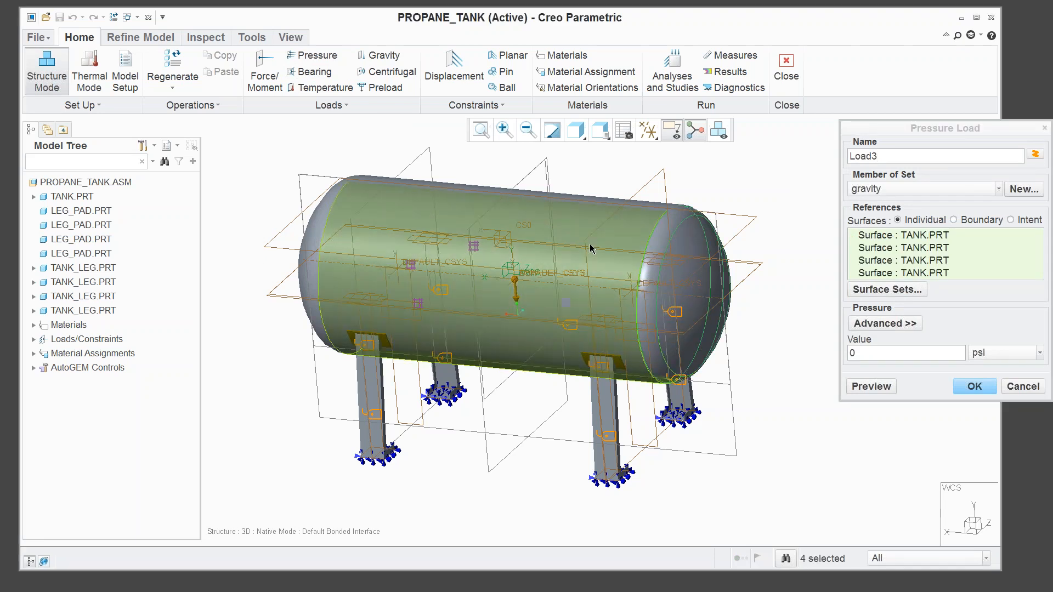
{"action": "left_click", "coordinate": [324, 233], "text": "ctrl"}
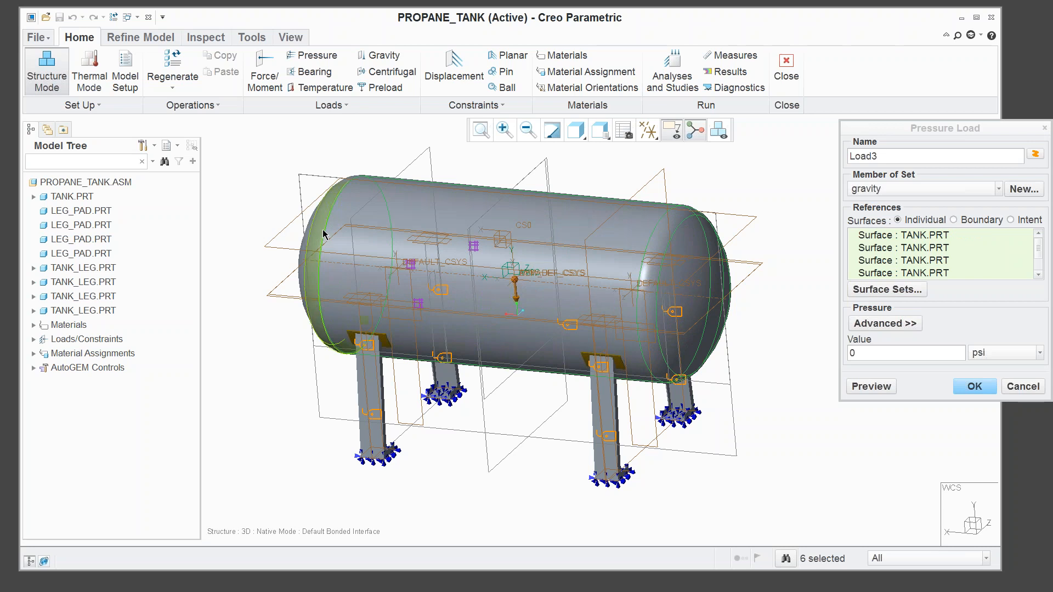
{"action": "left_click", "coordinate": [302, 246], "text": "ctrl"}
{"action": "left_click", "coordinate": [303, 246], "text": "ctrl"}
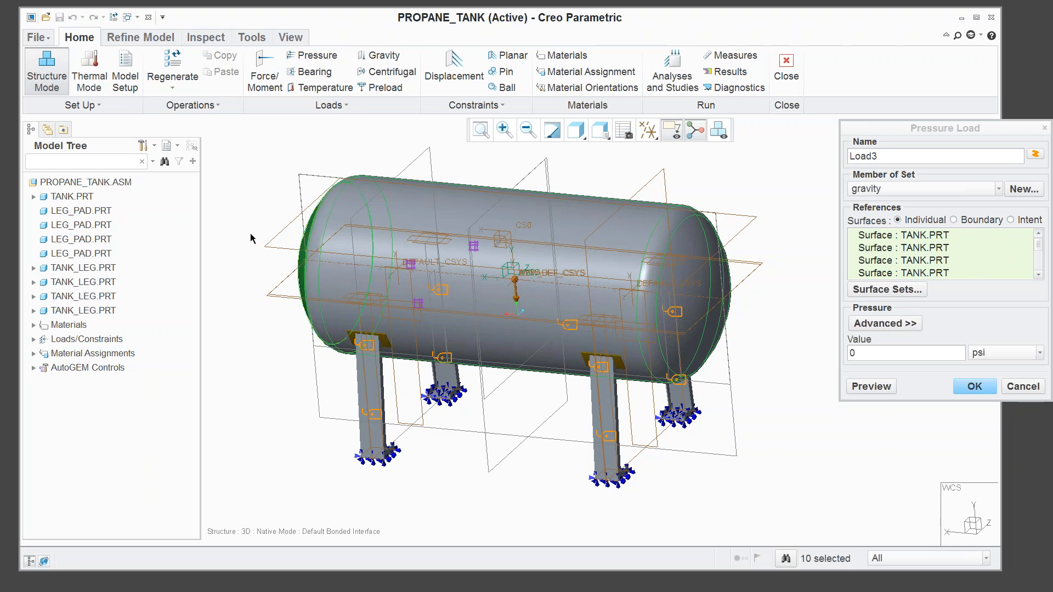
Remove the wrongly picked end reference from the pressure load and add the tank's domed end surface in its place.
{"action": "middle_click_drag", "start_coordinate": [253, 250], "coordinate": [298, 268]}
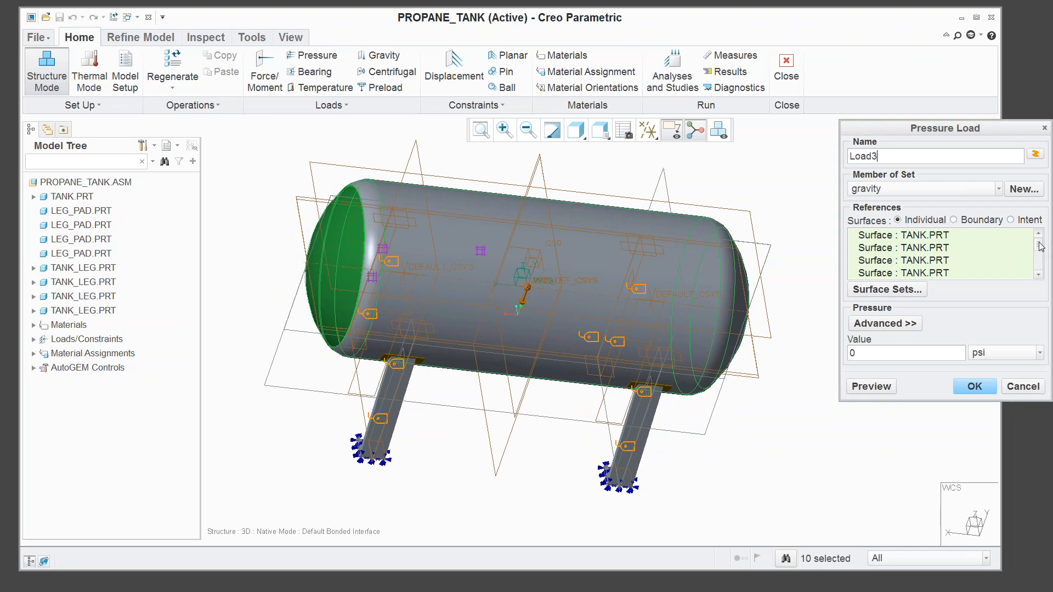
{"action": "left_click", "coordinate": [919, 273]}
{"action": "right_click", "coordinate": [919, 273]}
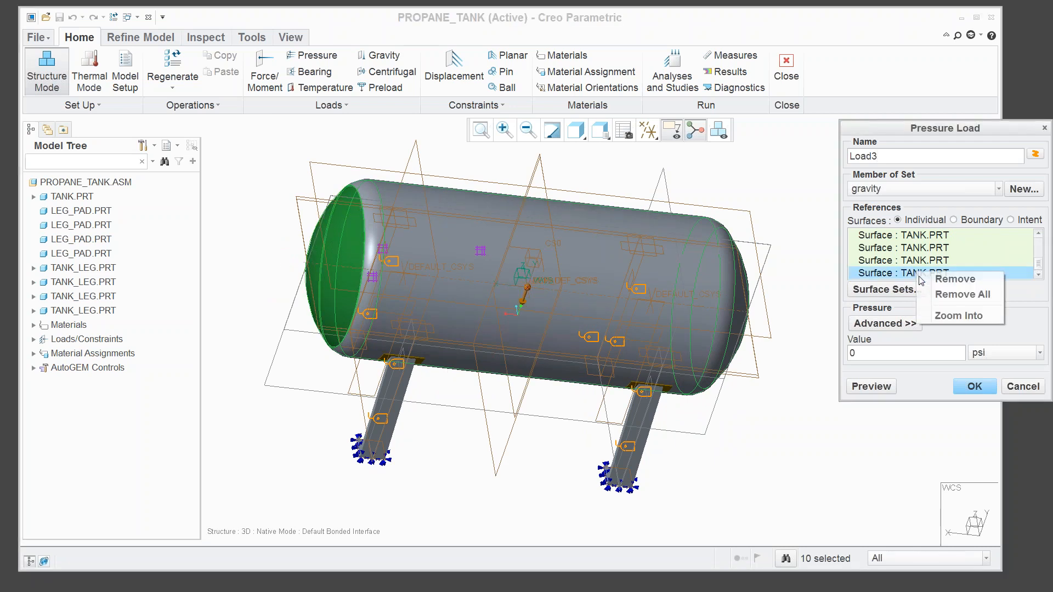
{"action": "left_click", "coordinate": [953, 281]}
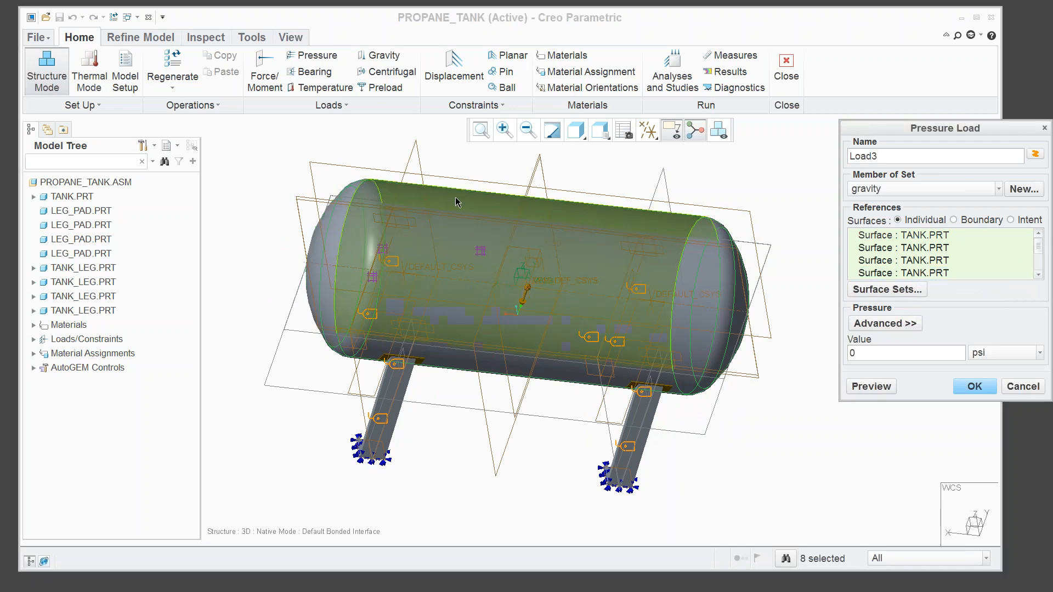
{"action": "right_click", "coordinate": [353, 242]}
{"action": "left_click", "coordinate": [307, 247], "text": "ctrl"}
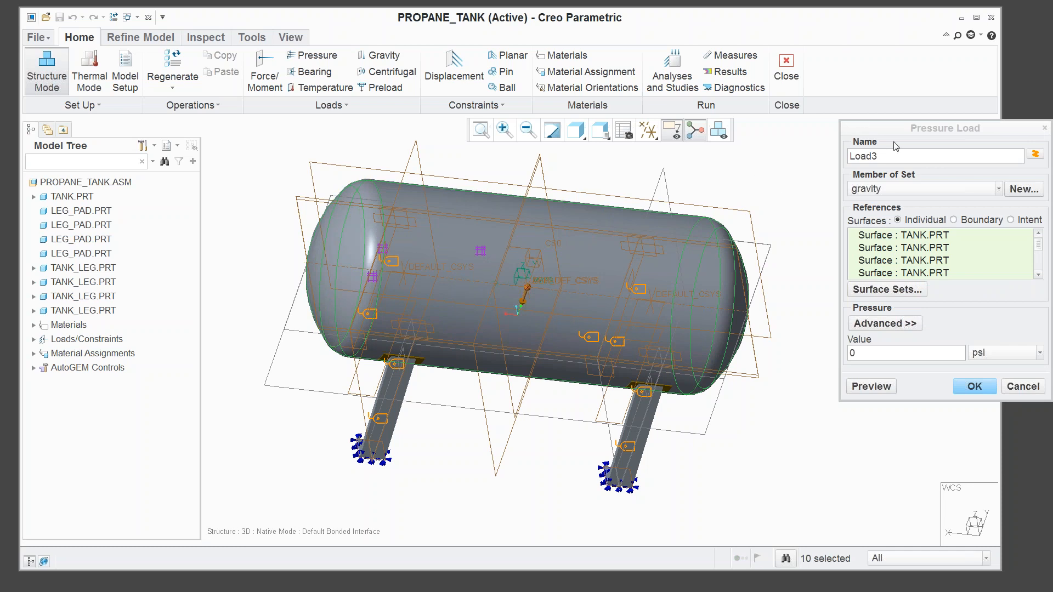
Assign the second pressure load to a new load set named hydrostatic.
{"action": "left_click_drag", "start_coordinate": [883, 130], "coordinate": [752, 53]}
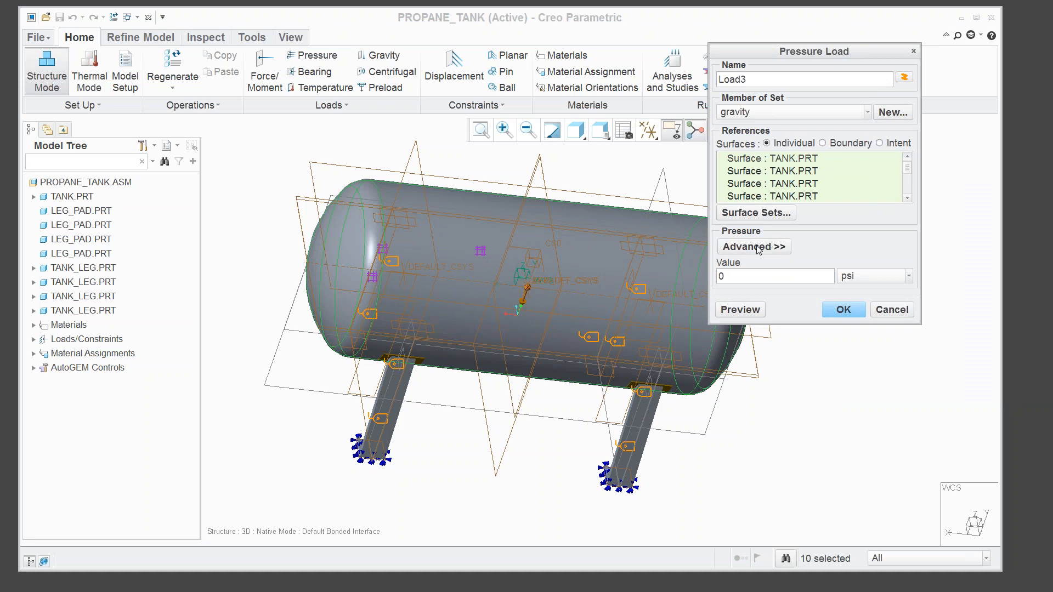
{"action": "left_click", "coordinate": [886, 114]}
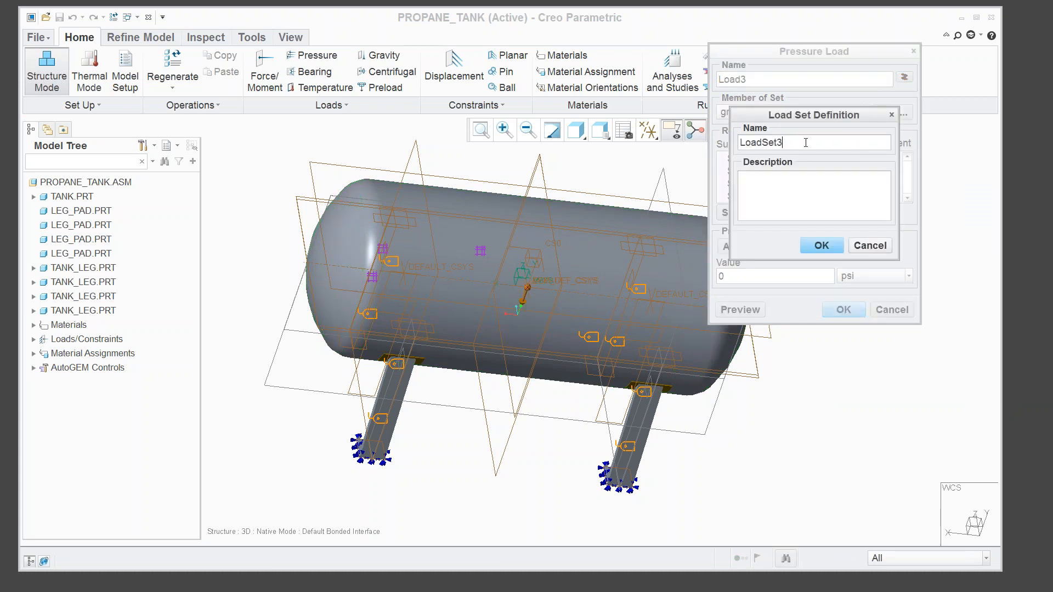
{"action": "left_click_drag", "start_coordinate": [805, 142], "coordinate": [740, 142]}
{"action": "type", "text": "hydrostatic"}
{"action": "left_click", "coordinate": [822, 245]}
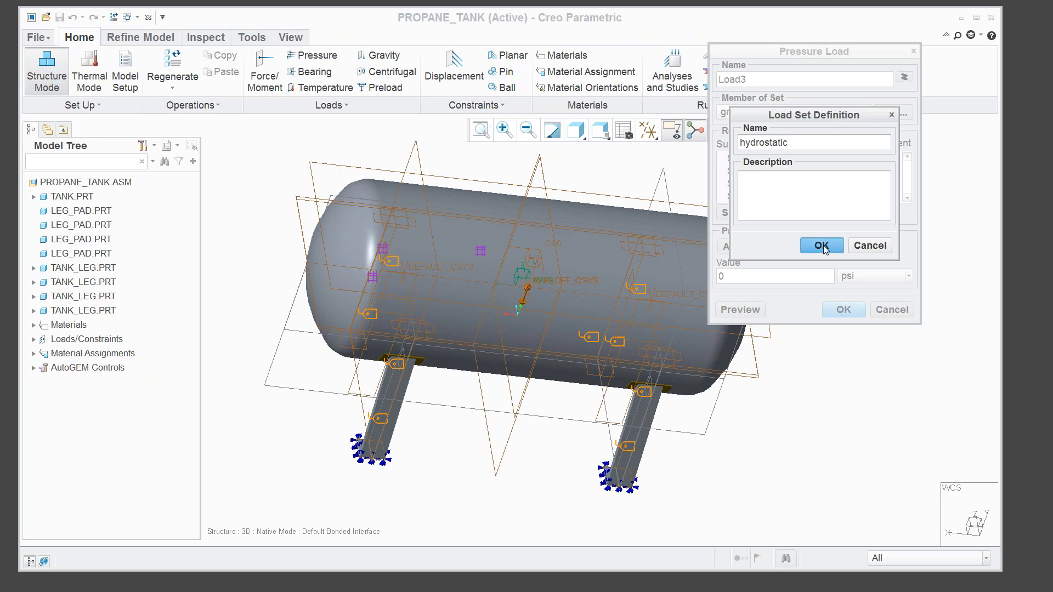
Show the advanced pressure options and set the spatial variation to Function of Coordinates.
{"action": "left_click", "coordinate": [777, 248]}
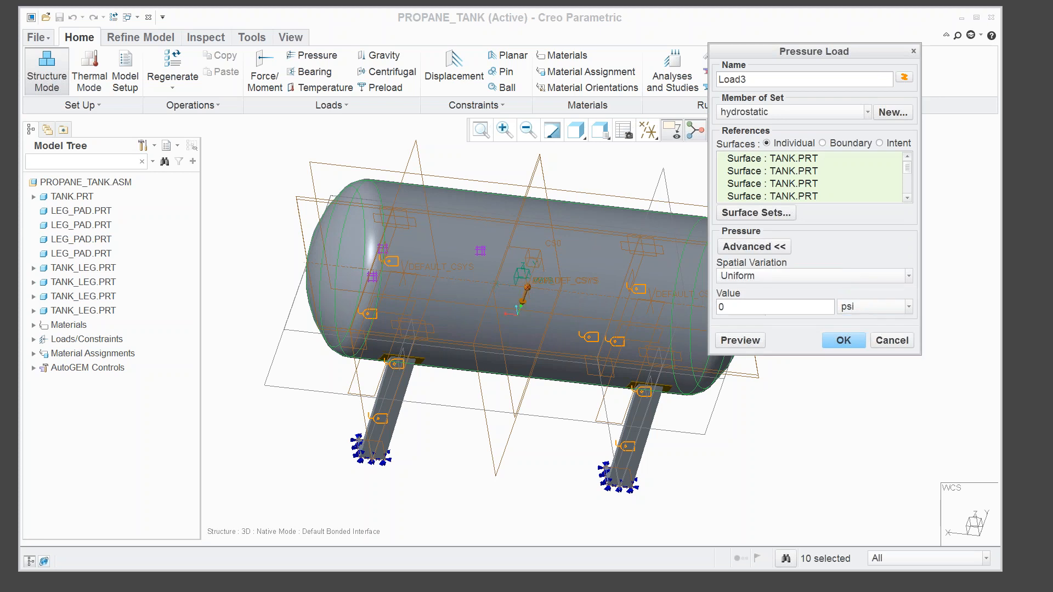
{"action": "left_click", "coordinate": [910, 277]}
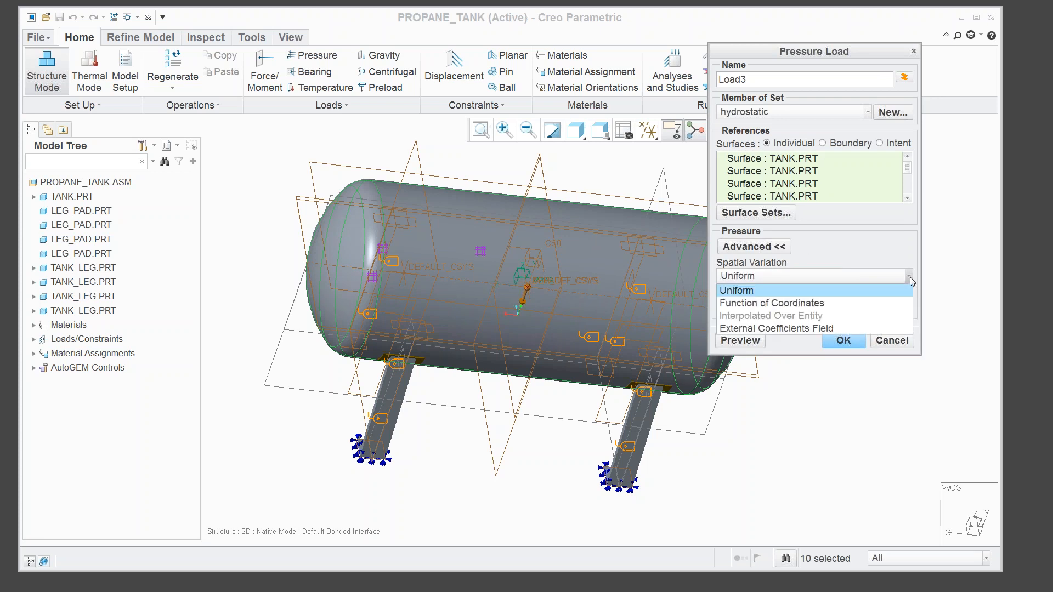
{"action": "left_click", "coordinate": [810, 303]}
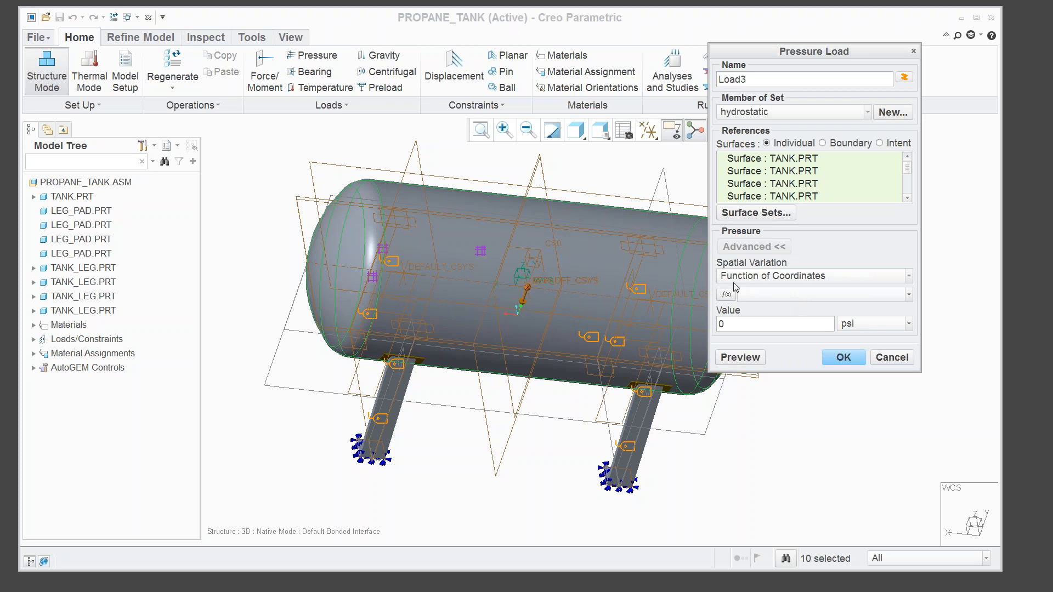
{"action": "middle_click_drag", "start_coordinate": [578, 178], "coordinate": [550, 165]}
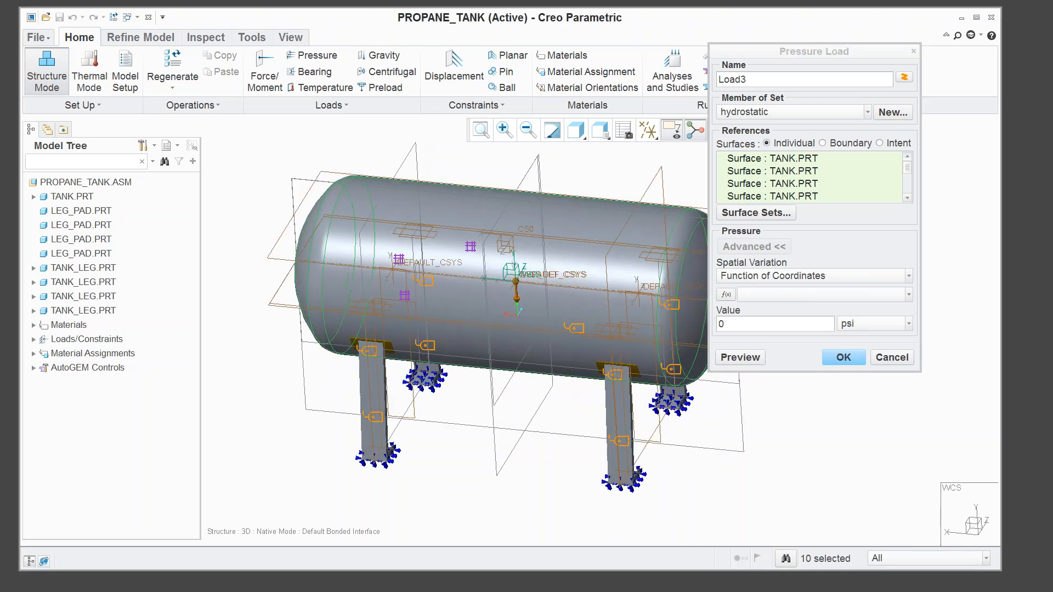
Create a new symbolic function for the hydrostatic load's spatial variation and insert the if(c,x,y) component as its expression.
{"action": "left_click", "coordinate": [726, 297]}
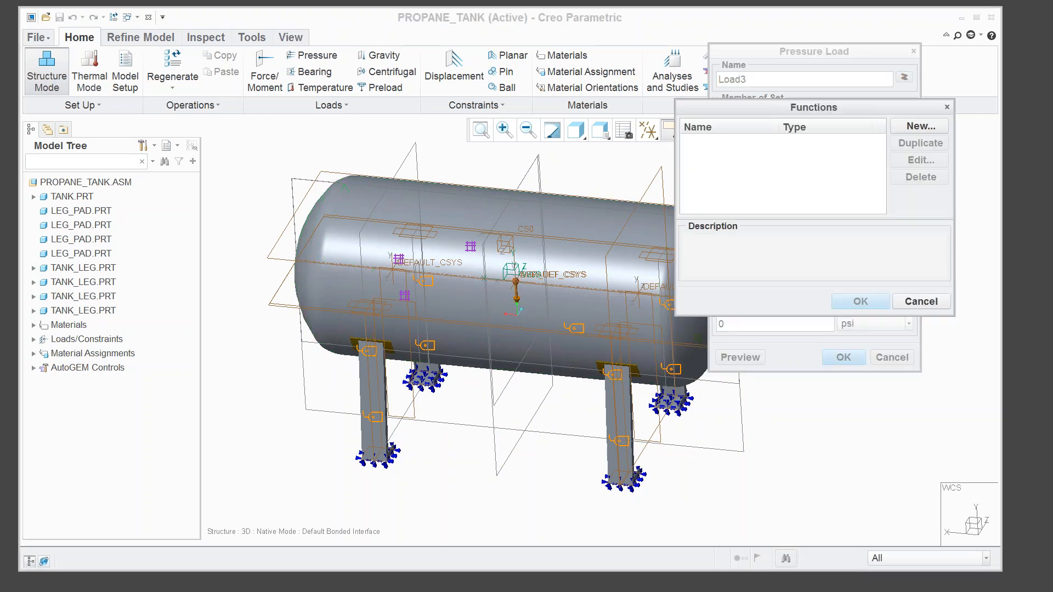
{"action": "left_click_drag", "start_coordinate": [871, 122], "coordinate": [892, 183]}
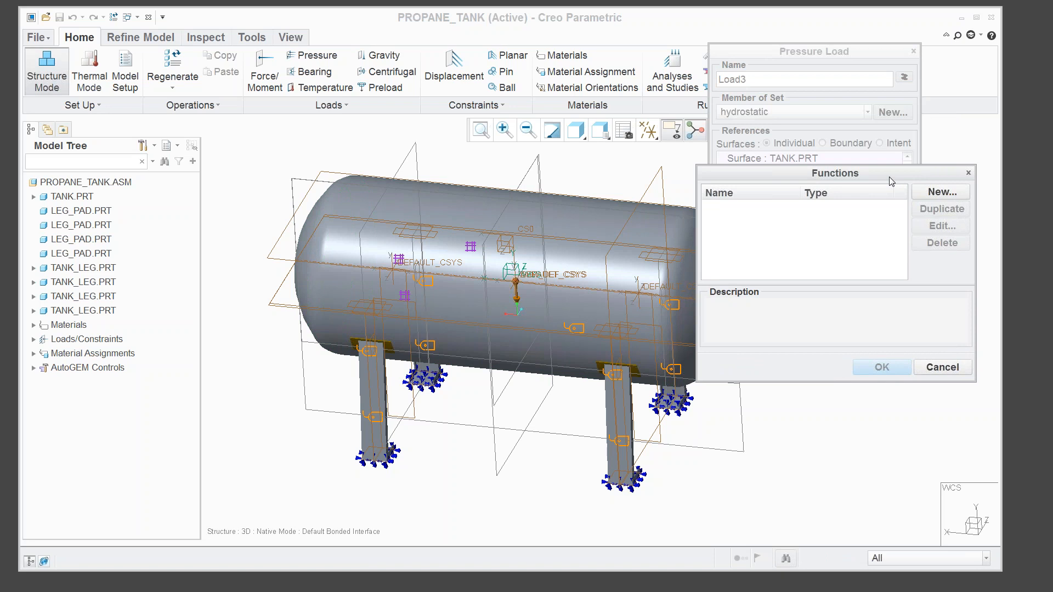
{"action": "left_click", "coordinate": [941, 192]}
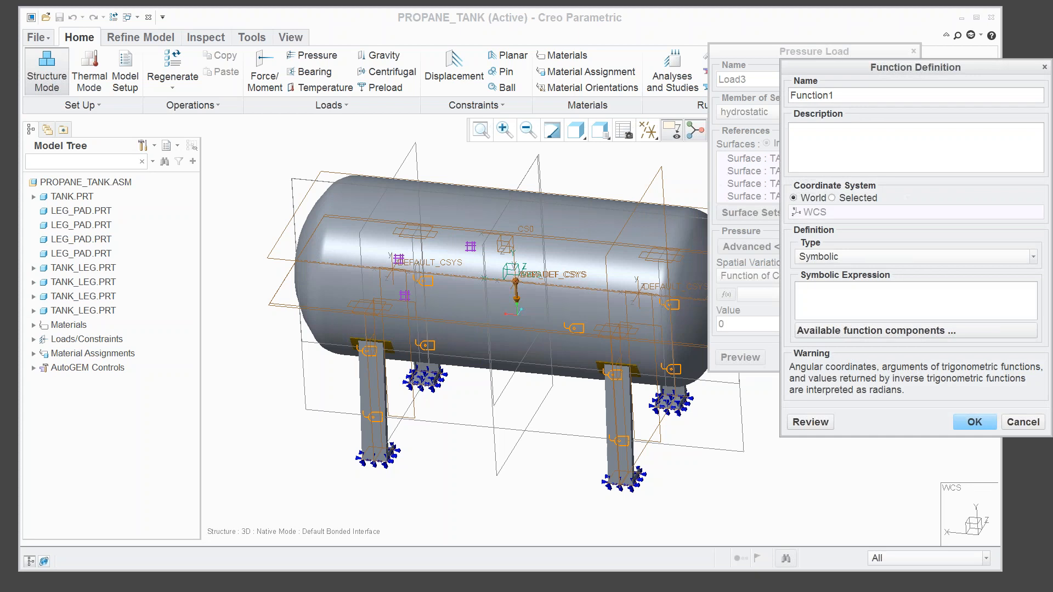
{"action": "left_click_drag", "start_coordinate": [902, 69], "coordinate": [795, 119]}
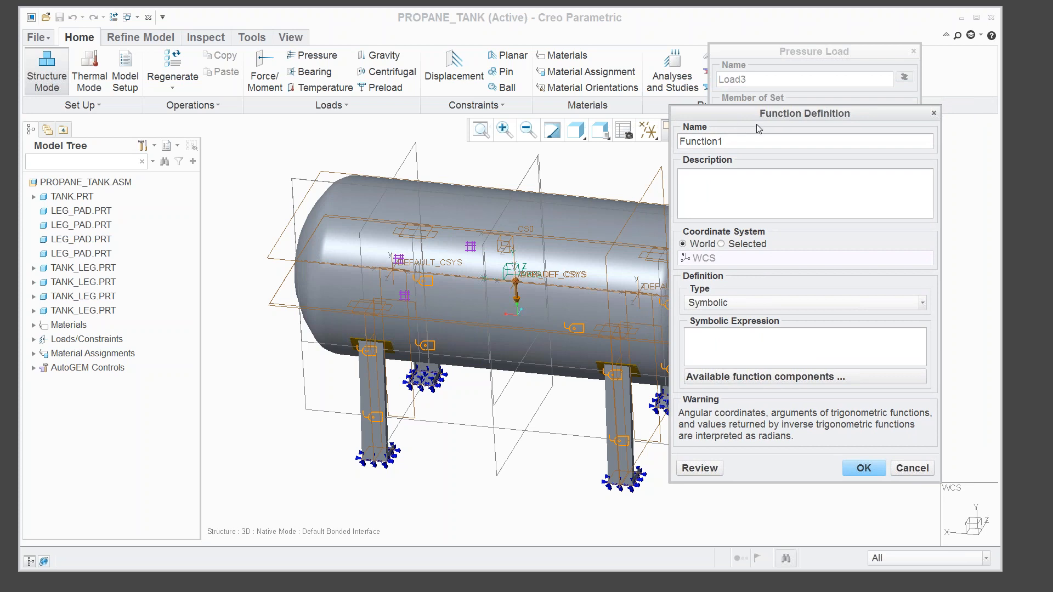
{"action": "left_click_drag", "start_coordinate": [747, 115], "coordinate": [715, 112]}
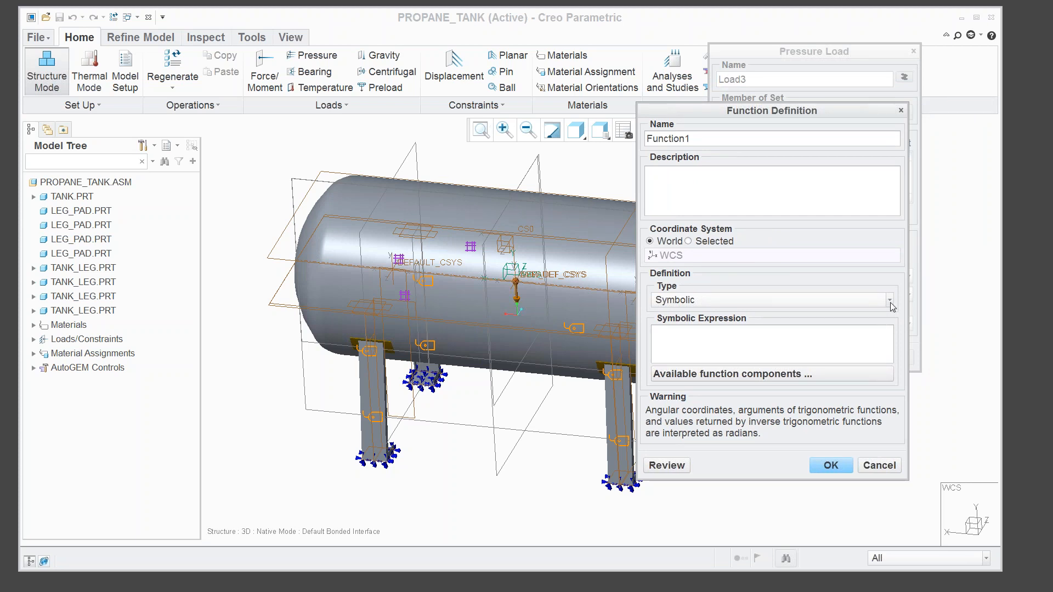
{"action": "left_click", "coordinate": [766, 375]}
{"action": "left_click_drag", "start_coordinate": [824, 391], "coordinate": [539, 169]}
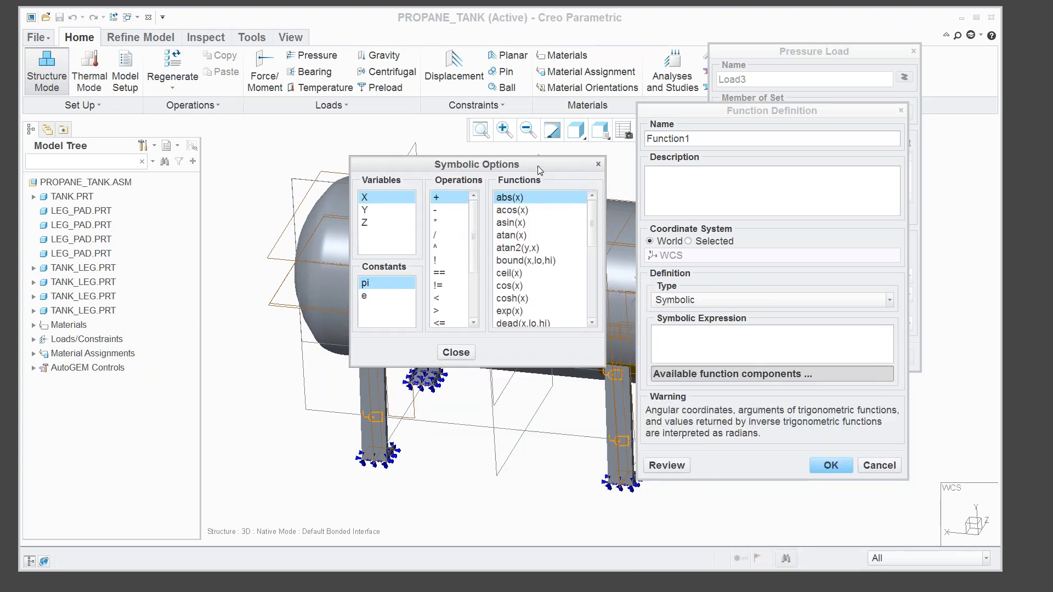
{"action": "mouse_move", "coordinate": [591, 224]}
{"action": "left_mouse_down"}
{"action": "mouse_move", "coordinate": [588, 315]}
{"action": "mouse_move", "coordinate": [587, 213]}
{"action": "left_mouse_up"}
{"action": "scroll", "coordinate": [593, 221], "scroll_direction": "down", "scroll_amount": 2}
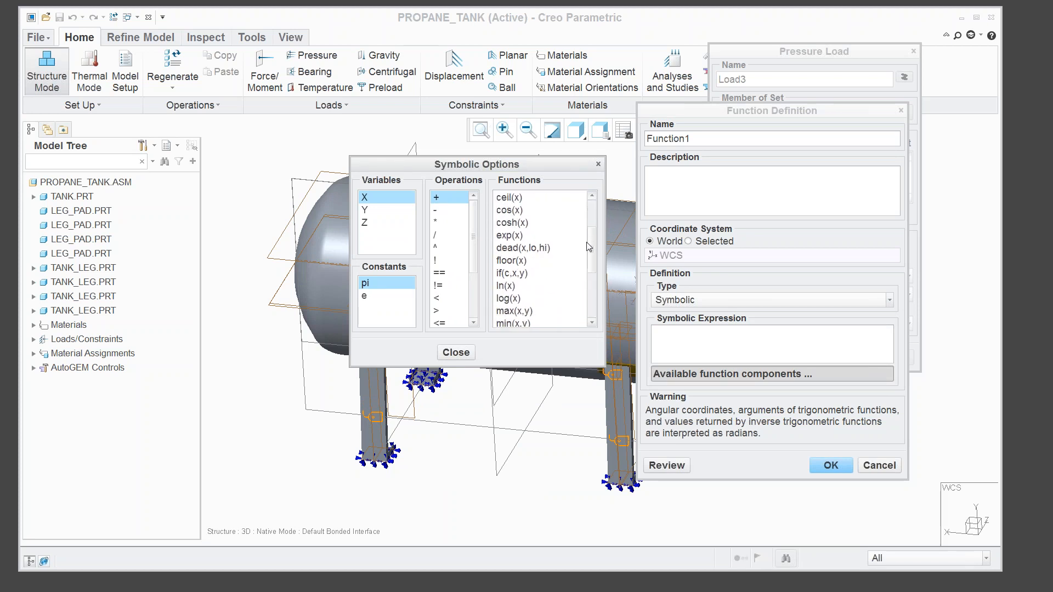
{"action": "double_click", "coordinate": [510, 274]}
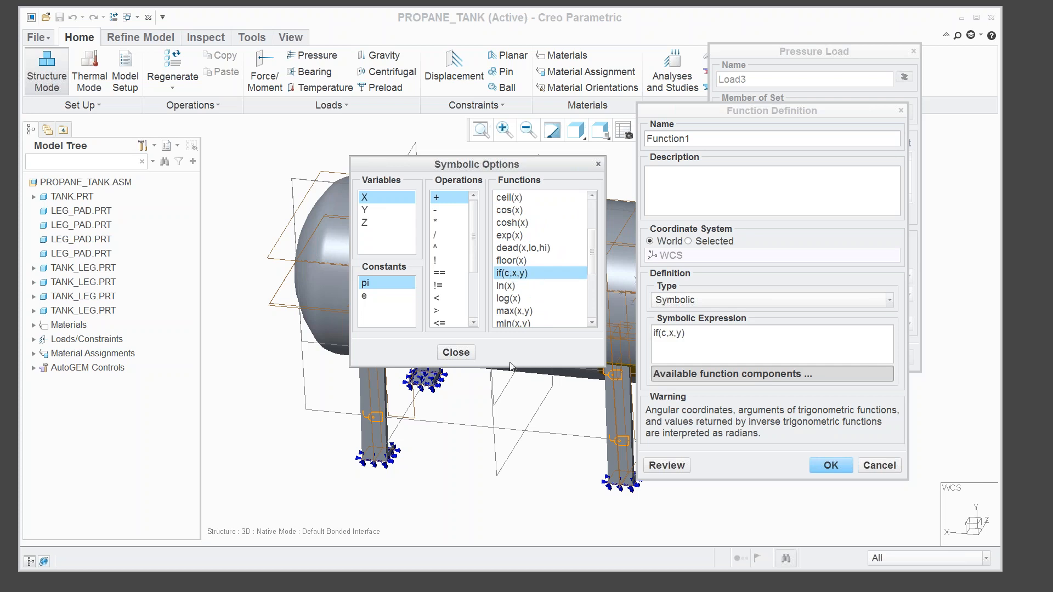
{"action": "left_click", "coordinate": [456, 353]}
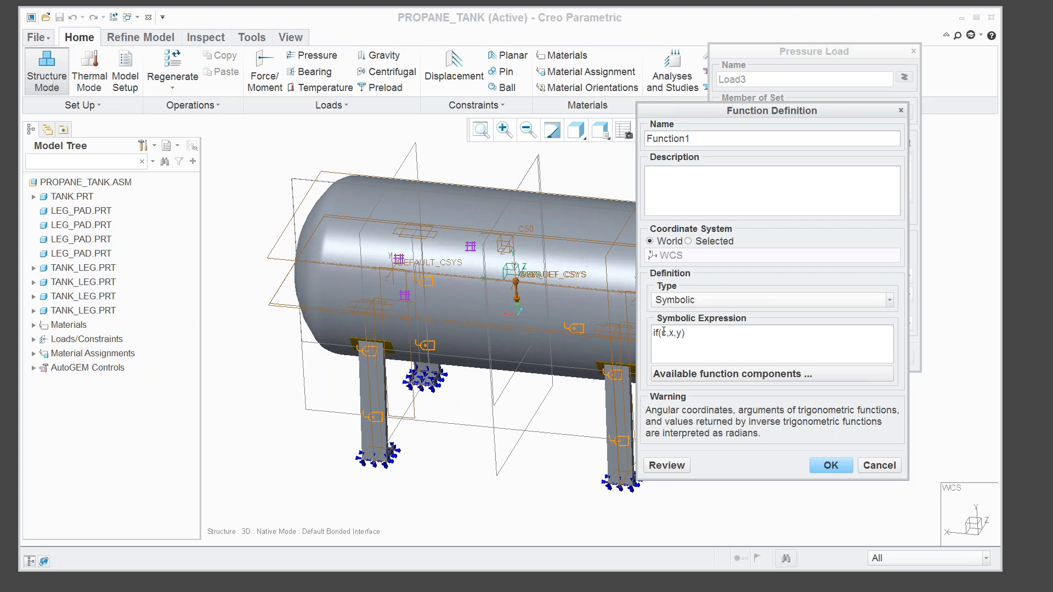
Reference the function to the tank part's CS0 coordinate system and complete its expression as if(y>0,y,0).
{"action": "left_click", "coordinate": [689, 243]}
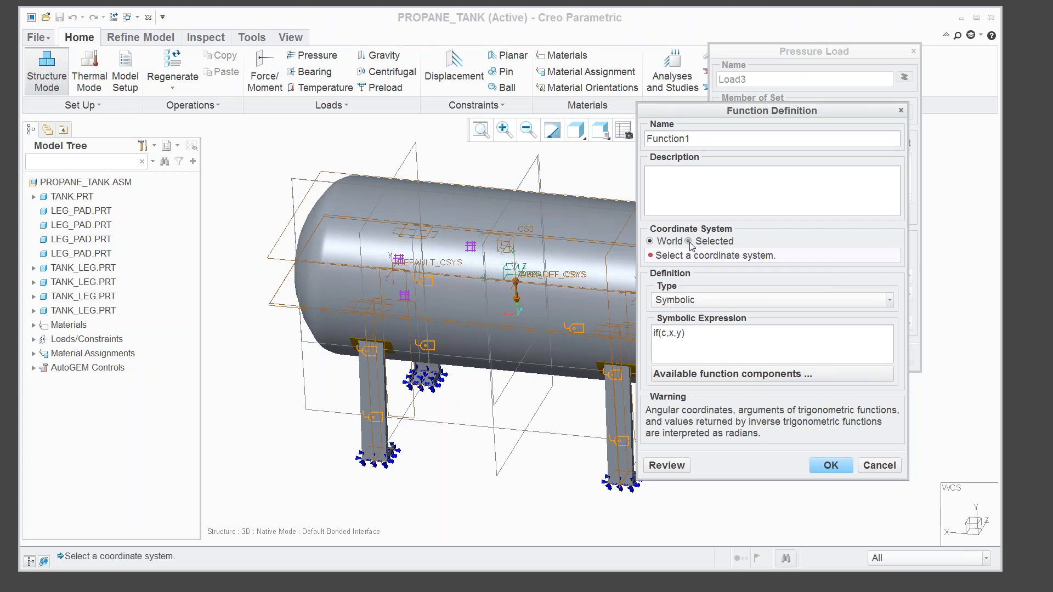
{"action": "left_click", "coordinate": [528, 229]}
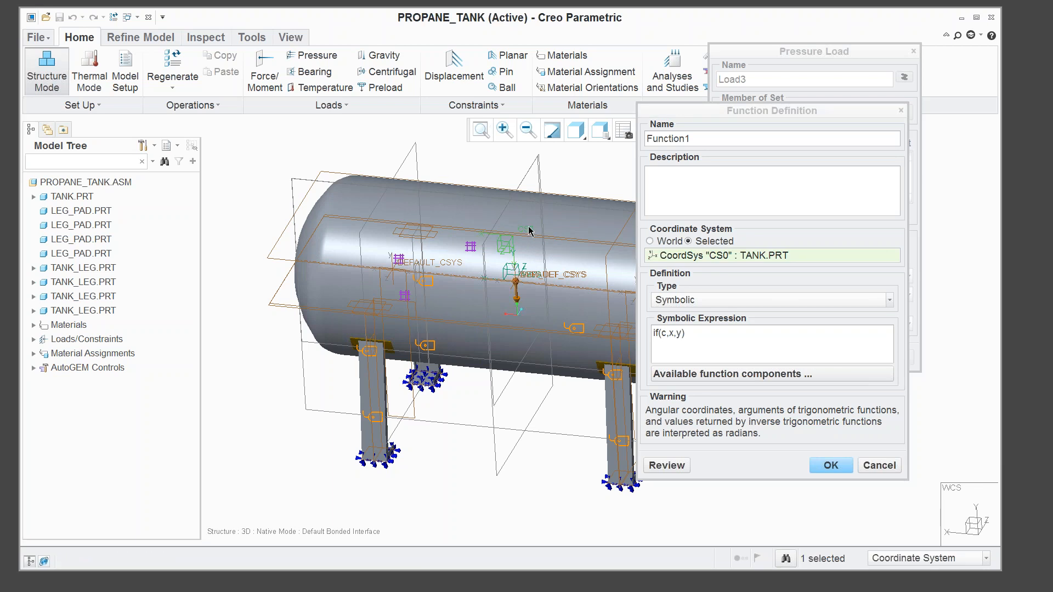
{"action": "double_click", "coordinate": [663, 333]}
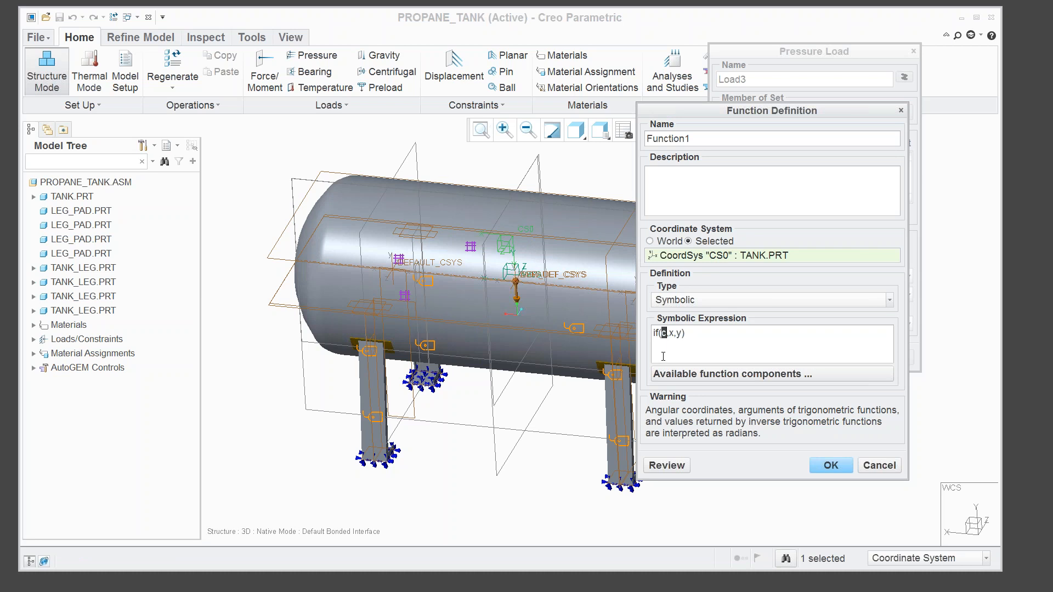
{"action": "type", "text": "y>0"}
{"action": "double_click", "coordinate": [684, 333]}
{"action": "type", "text": "y"}
{"action": "double_click", "coordinate": [694, 334]}
{"action": "double_click", "coordinate": [692, 333]}
{"action": "type", "text": "0"}
Review the function as a graph with a lower limit of -10 and an upper limit of 40 for Y.
{"action": "left_click", "coordinate": [667, 465]}
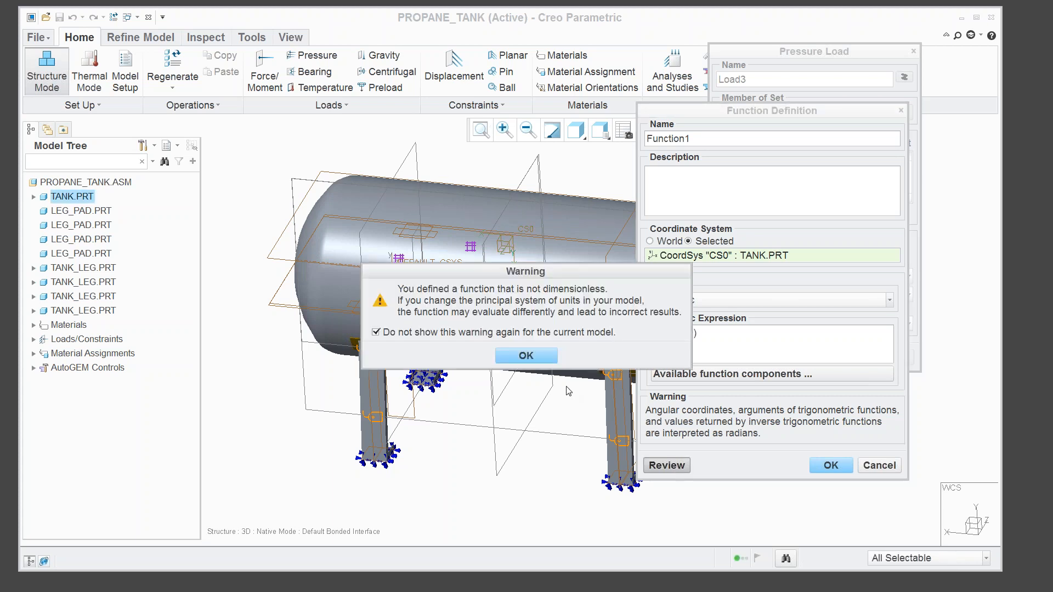
{"action": "left_click", "coordinate": [541, 355]}
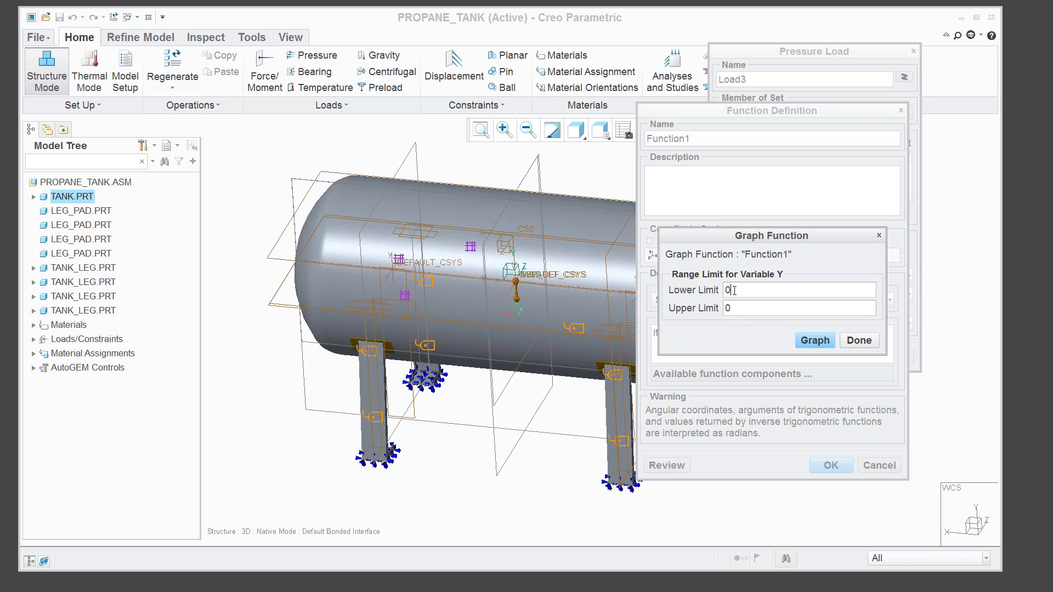
{"action": "left_click_drag", "start_coordinate": [734, 290], "coordinate": [709, 290]}
{"action": "type", "text": "-10"}
{"action": "left_click_drag", "start_coordinate": [733, 309], "coordinate": [725, 308]}
{"action": "type", "text": "40"}
{"action": "left_click", "coordinate": [806, 342]}
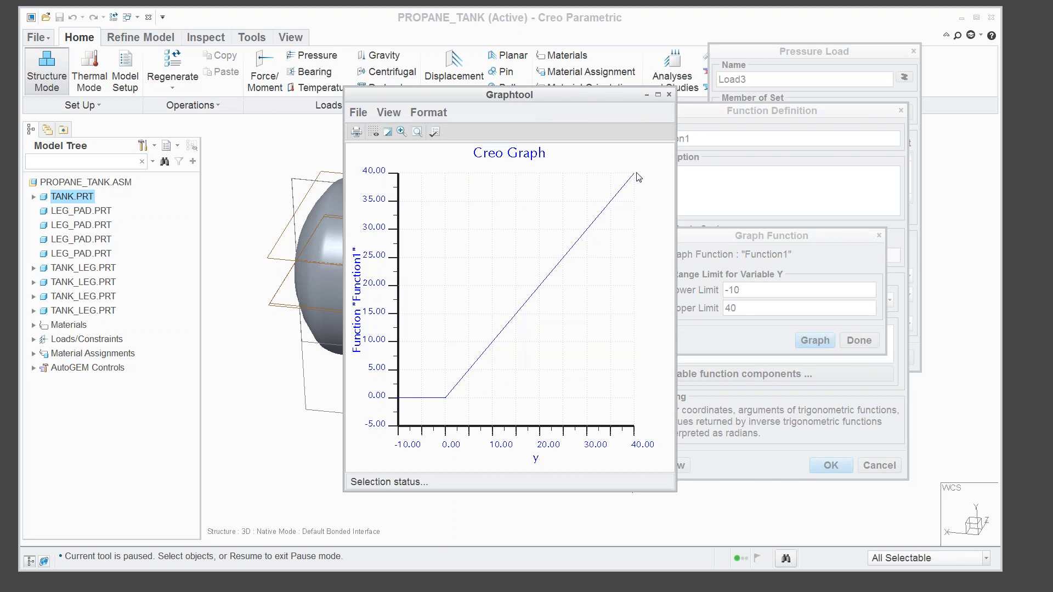
{"action": "left_click", "coordinate": [670, 95]}
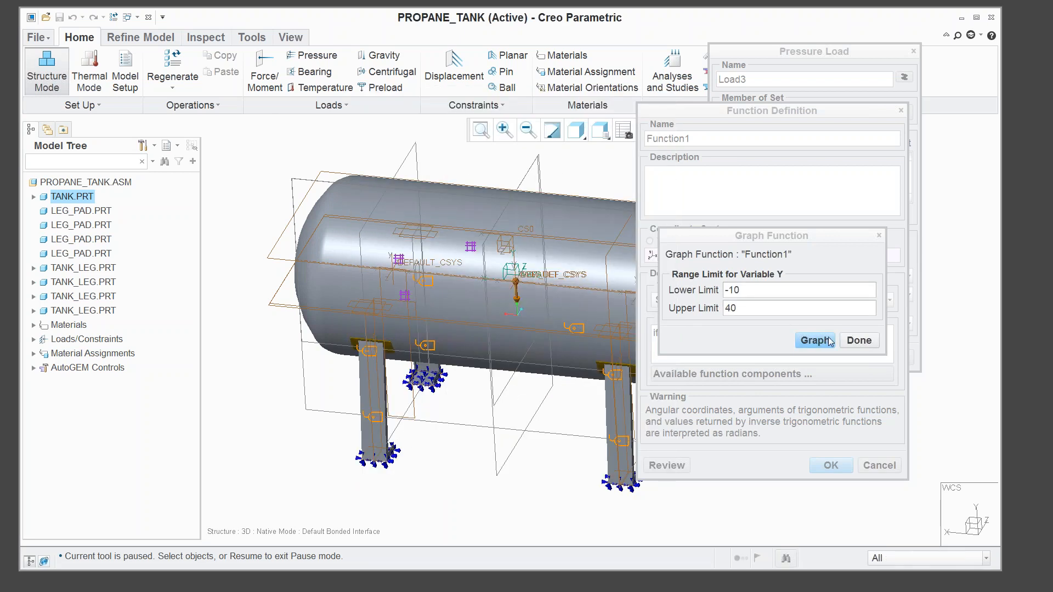
{"action": "left_click", "coordinate": [859, 341]}
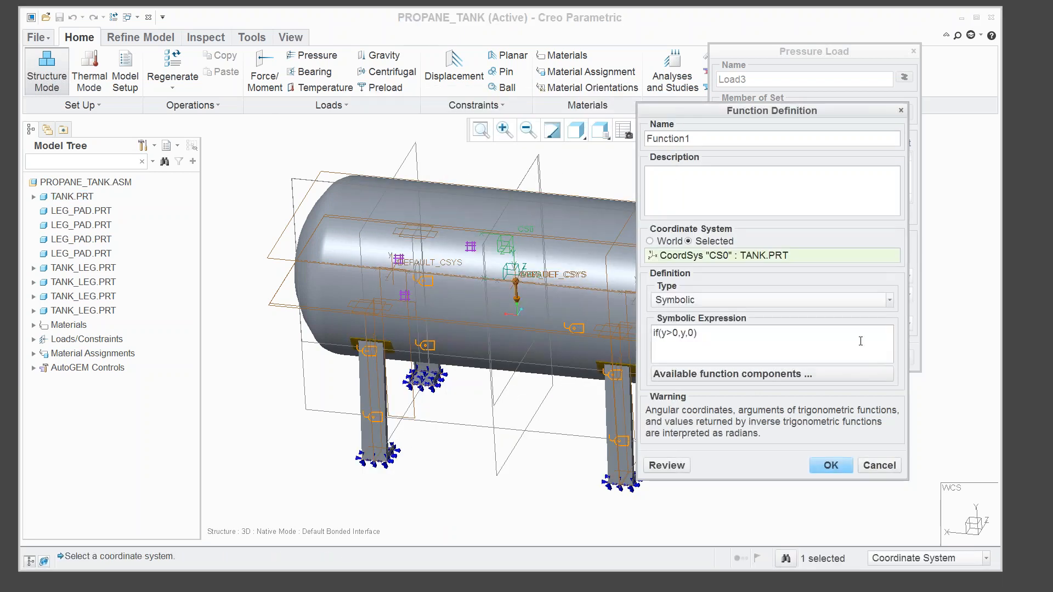
Apply the function to the hydrostatic pressure load and create the load with a value of .0211 psi.
{"action": "left_click", "coordinate": [820, 467]}
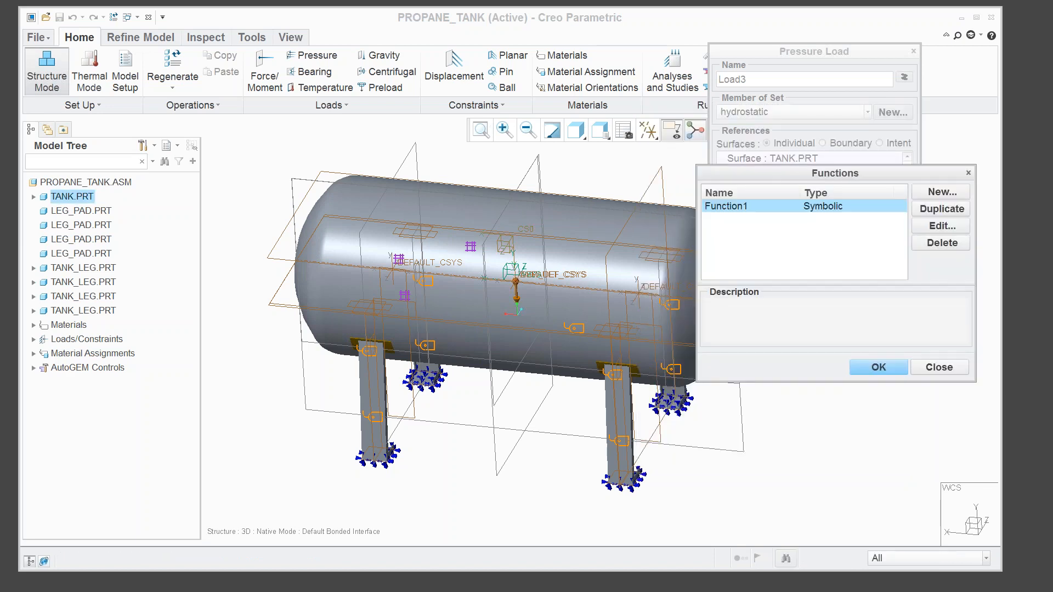
{"action": "left_click", "coordinate": [858, 368]}
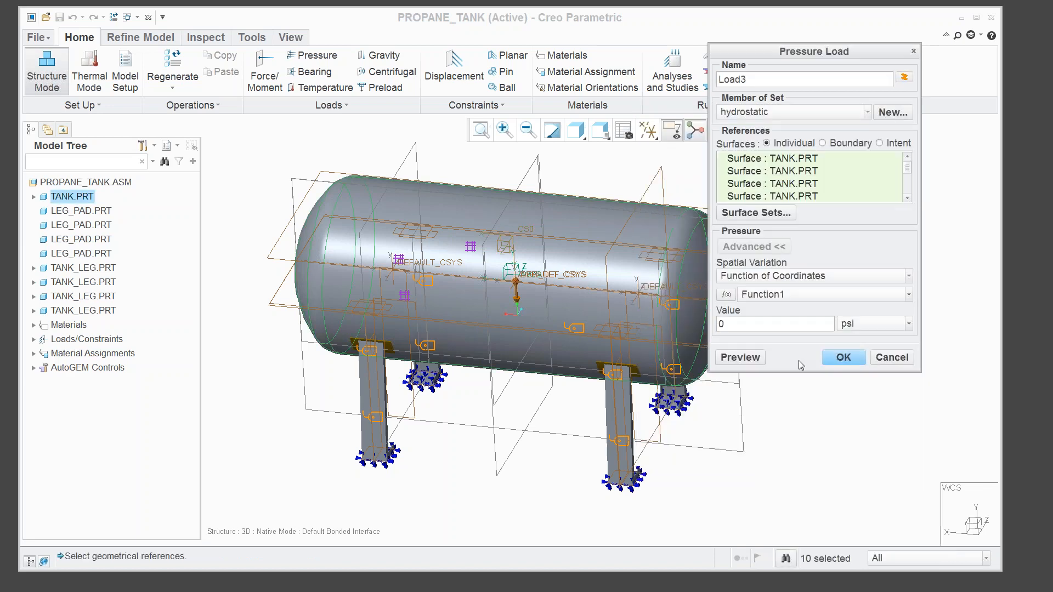
{"action": "double_click", "coordinate": [721, 324]}
{"action": "type", "text": ".0211"}
{"action": "left_click", "coordinate": [832, 361]}
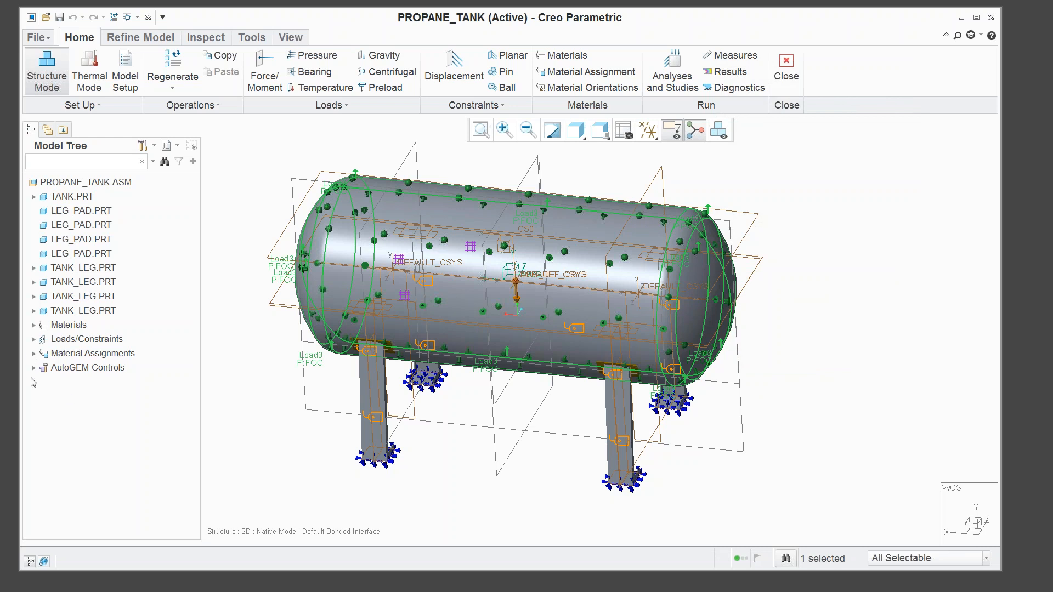
Find the pressure load in the hydrostatic load set and reopen its definition.
{"action": "left_click", "coordinate": [33, 340]}
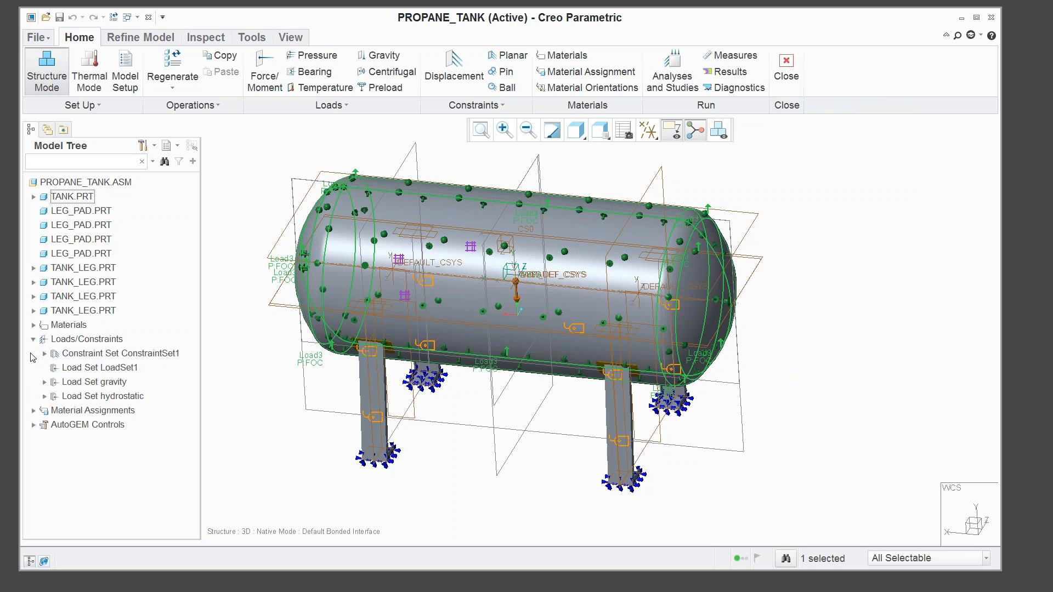
{"action": "right_click", "coordinate": [82, 397]}
{"action": "left_click", "coordinate": [46, 396]}
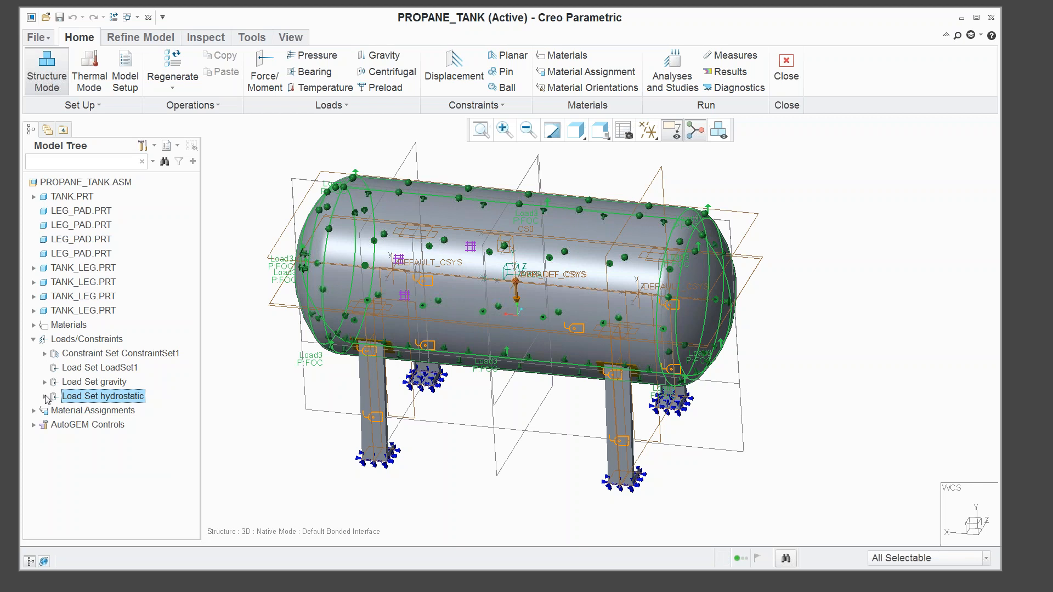
{"action": "right_click", "coordinate": [45, 395]}
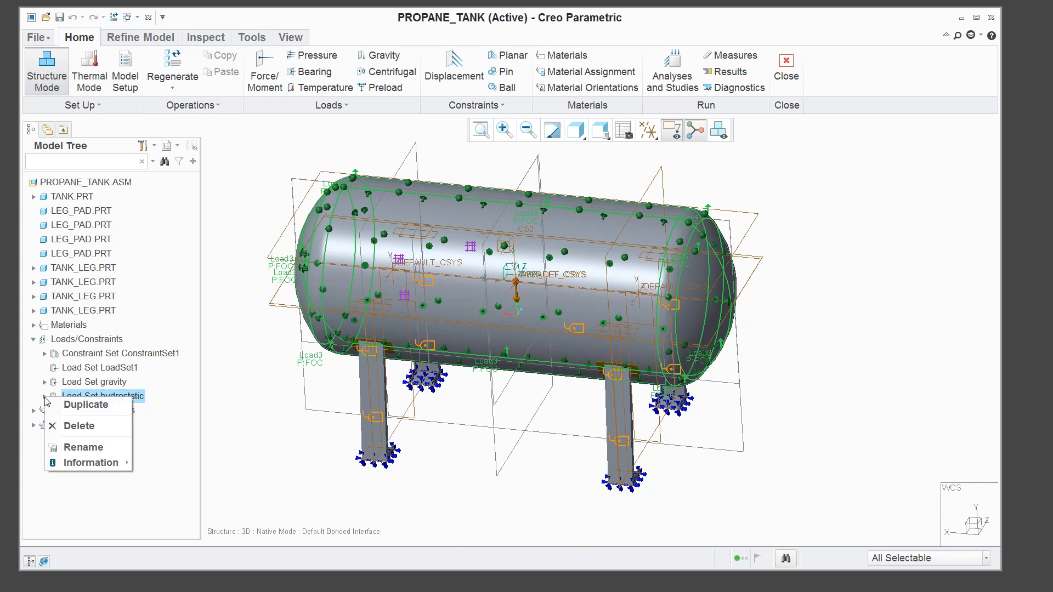
{"action": "left_click", "coordinate": [39, 405]}
{"action": "left_click", "coordinate": [44, 396]}
{"action": "left_click", "coordinate": [84, 411]}
{"action": "right_click", "coordinate": [85, 413]}
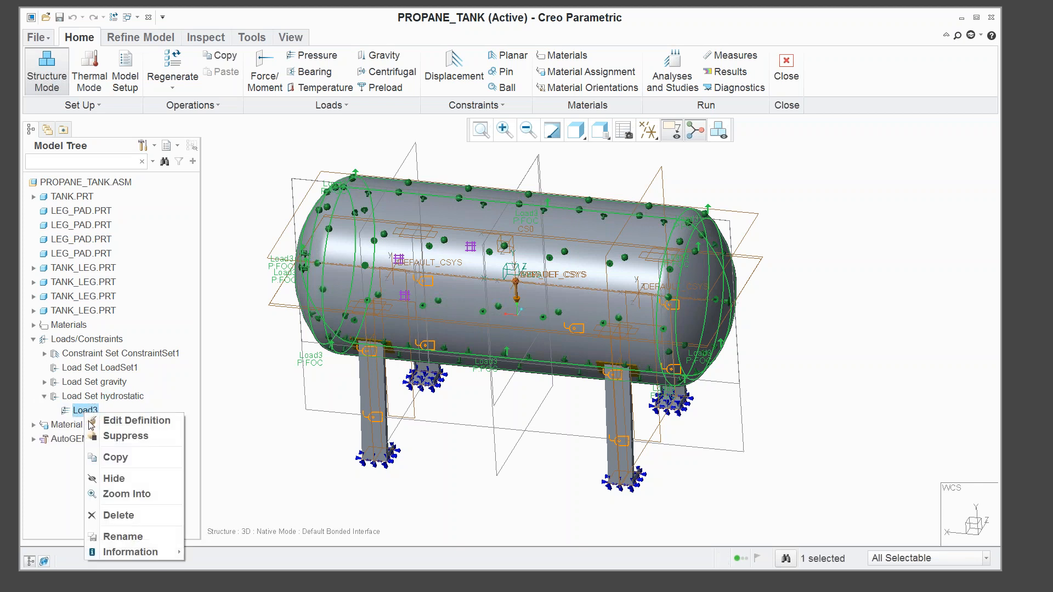
{"action": "left_click", "coordinate": [126, 421]}
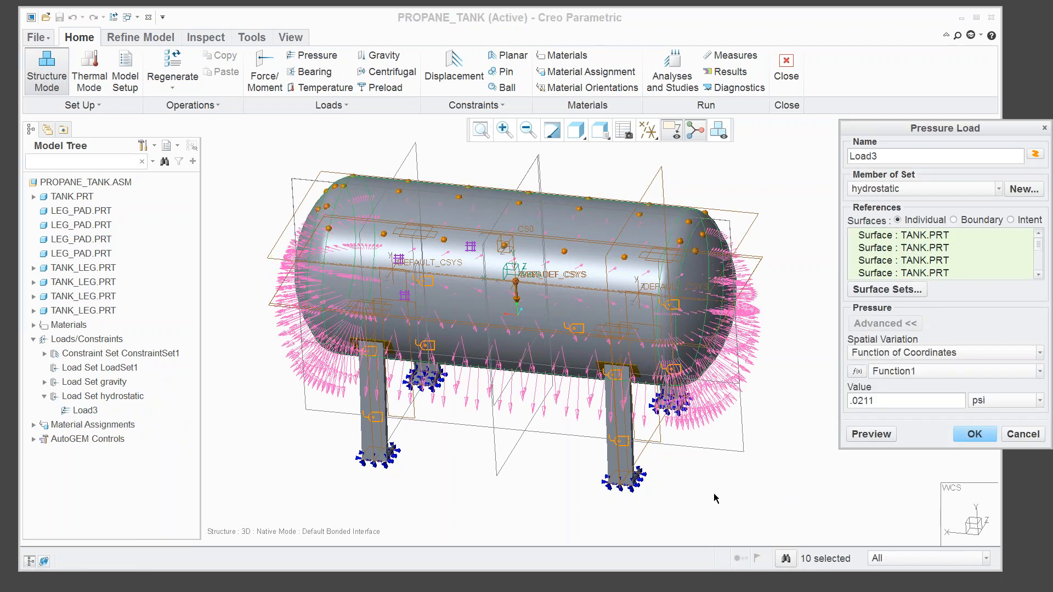
Examine the previewed hydrostatic pressure distribution around the tank from the side, and close the load definition.
{"action": "mouse_move", "coordinate": [724, 498]}
{"action": "middle_mouse_down"}
{"action": "mouse_move", "coordinate": [744, 477]}
{"action": "mouse_move", "coordinate": [728, 474]}
{"action": "middle_mouse_up"}
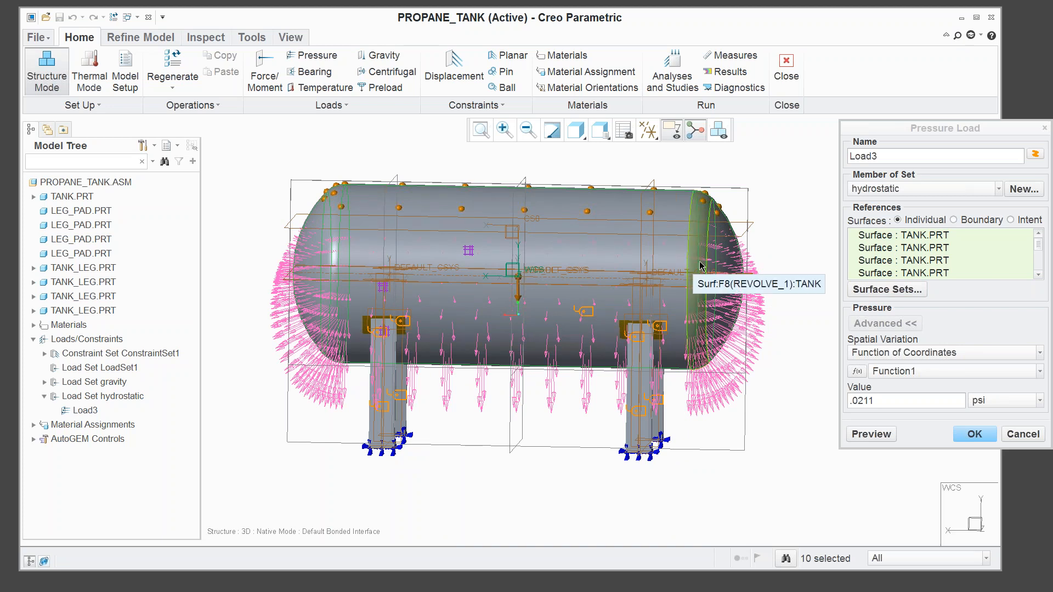
{"action": "middle_click_drag", "start_coordinate": [786, 252], "coordinate": [776, 259]}
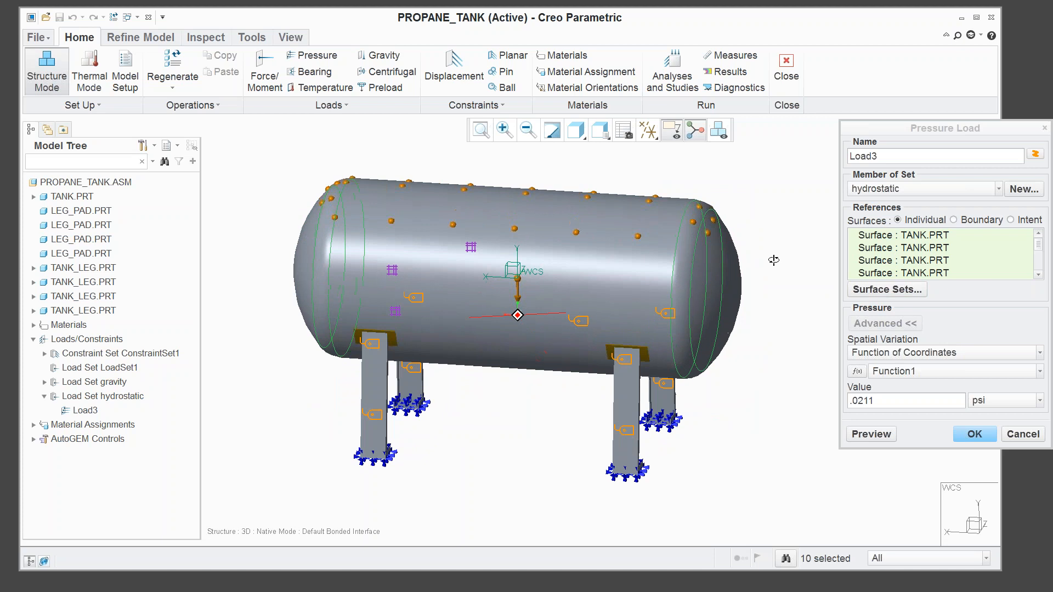
{"action": "left_click", "coordinate": [970, 436]}
{"action": "left_click", "coordinate": [843, 333]}
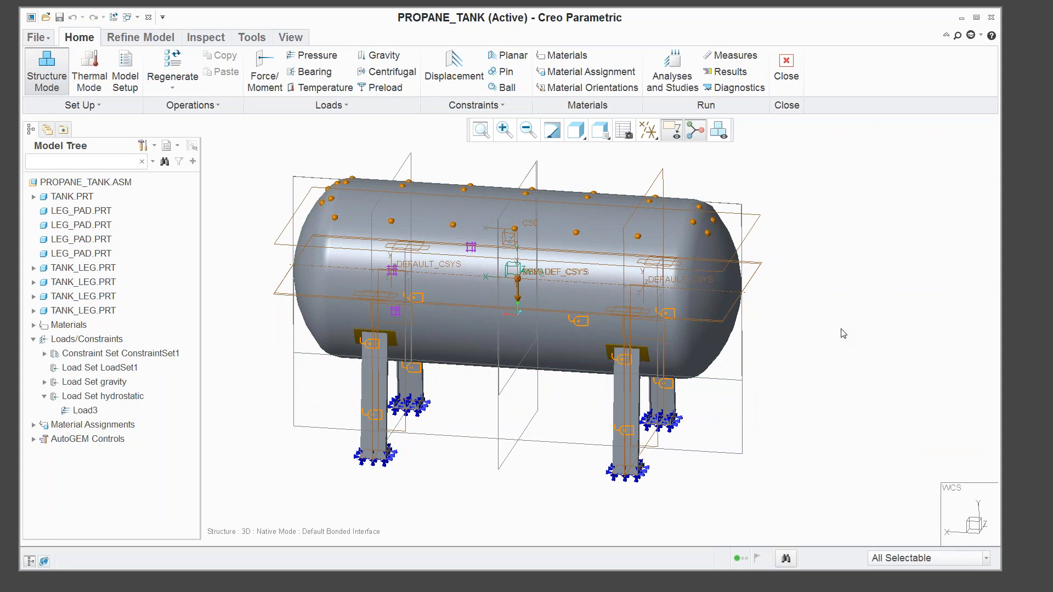
Create a static analysis named tank_initial that uses the gravity and hydrostatic load sets and leaves out LoadSet1.
{"action": "scroll", "coordinate": [844, 324], "scroll_direction": "up", "scroll_amount": 2}
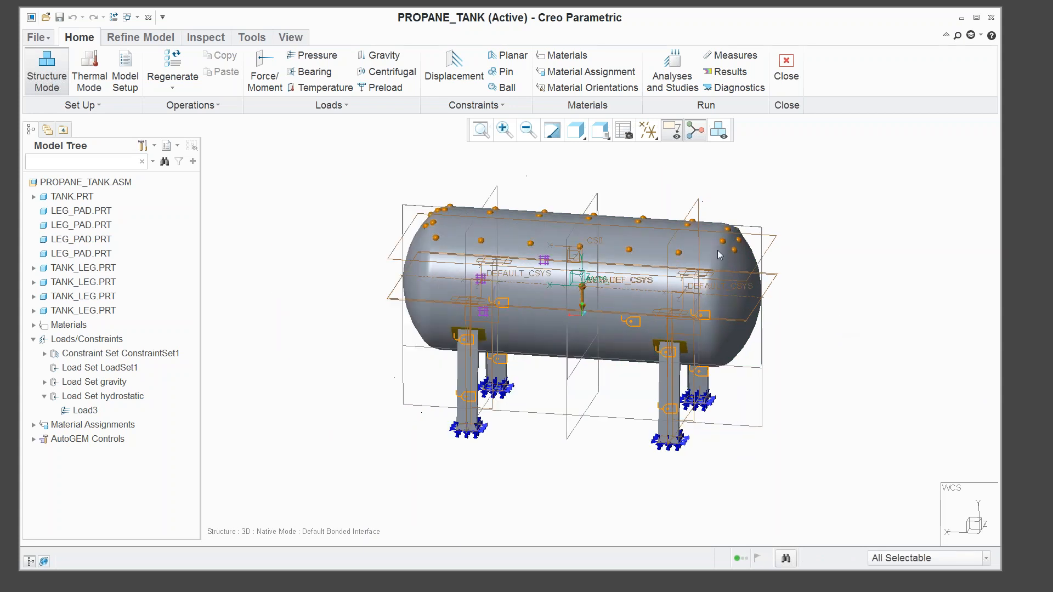
{"action": "scroll", "coordinate": [737, 232], "scroll_direction": "down", "scroll_amount": 2}
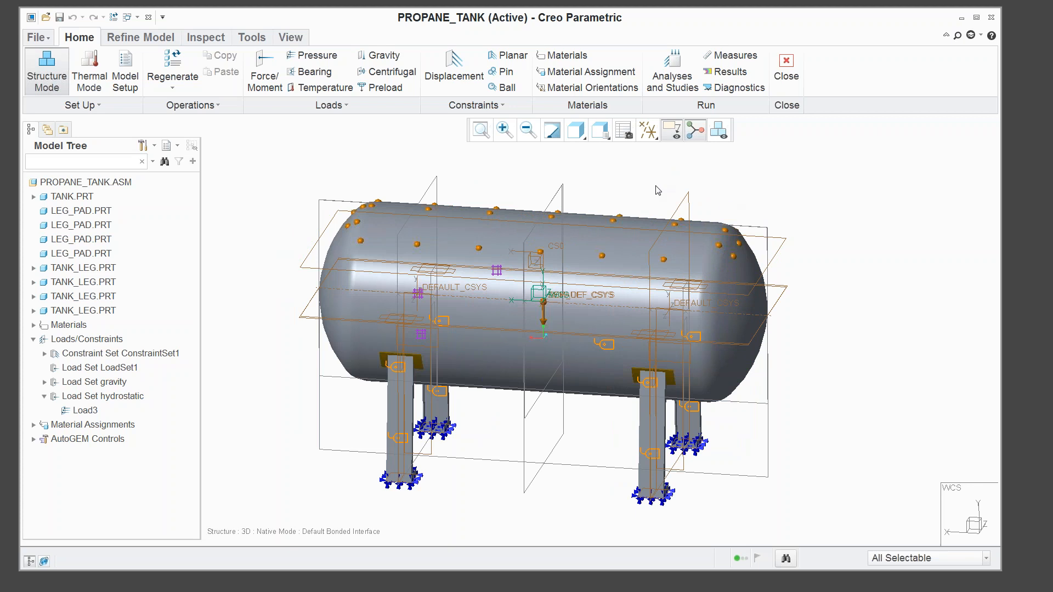
{"action": "left_click", "coordinate": [675, 71]}
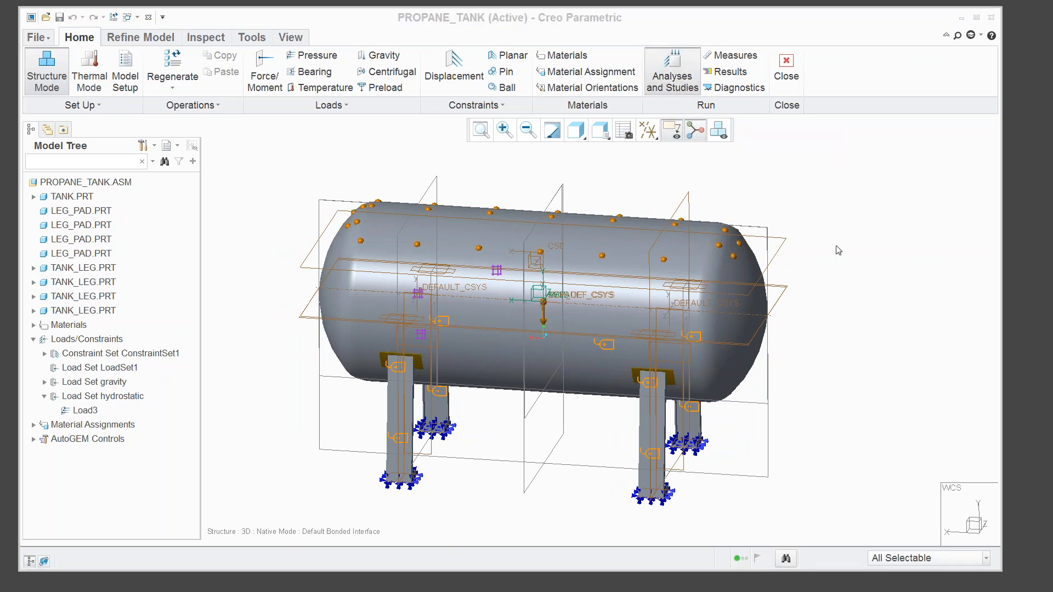
{"action": "left_click_drag", "start_coordinate": [916, 78], "coordinate": [774, 91]}
{"action": "left_click", "coordinate": [531, 108]}
{"action": "left_click", "coordinate": [552, 127]}
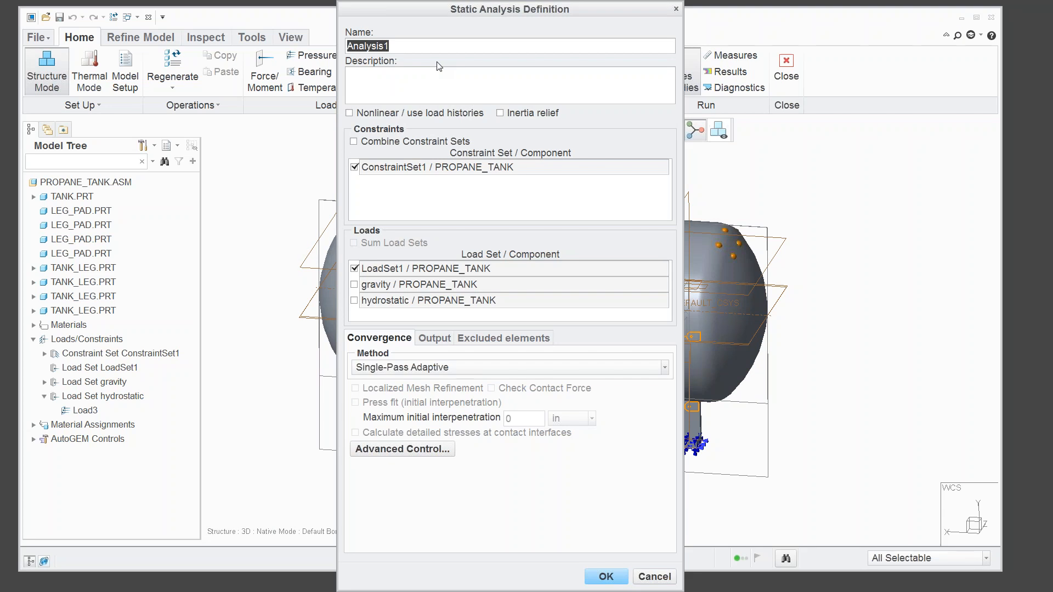
{"action": "type", "text": "tank_initial"}
{"action": "left_click", "coordinate": [355, 285]}
{"action": "left_click", "coordinate": [355, 301]}
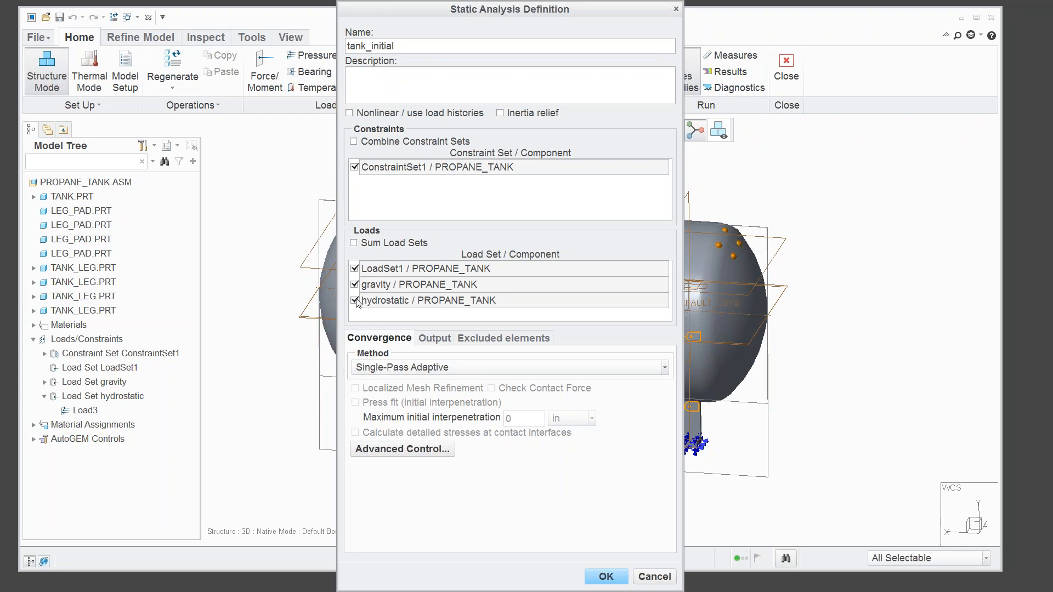
{"action": "left_click", "coordinate": [355, 269]}
{"action": "left_click", "coordinate": [604, 577]}
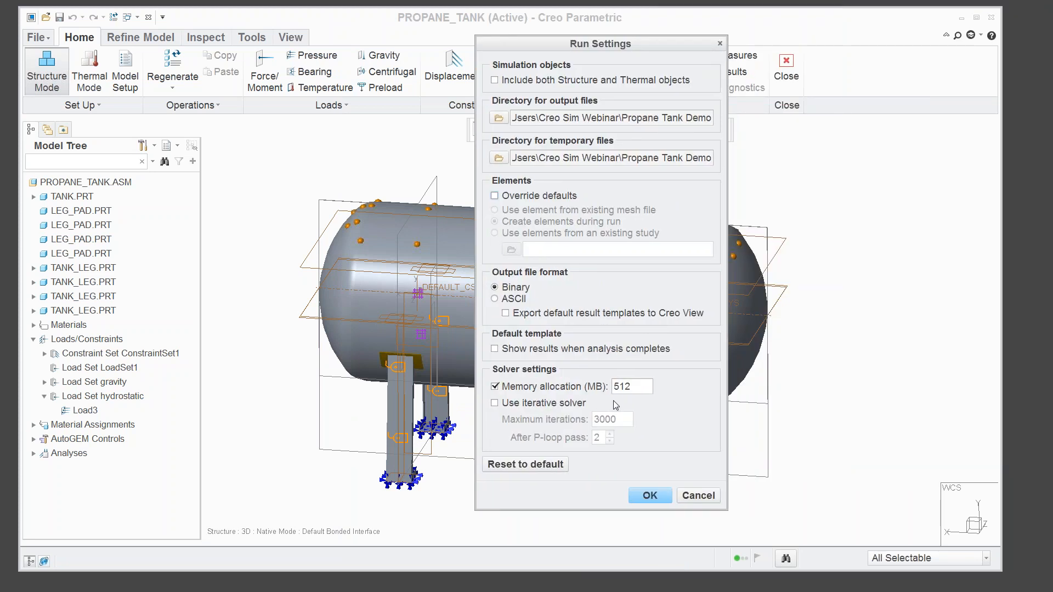
Set the solver memory allocation in the run settings to 5000 MB.
{"action": "left_click_drag", "start_coordinate": [615, 387], "coordinate": [641, 408]}
{"action": "type", "text": "5000"}
{"action": "left_click", "coordinate": [639, 497]}
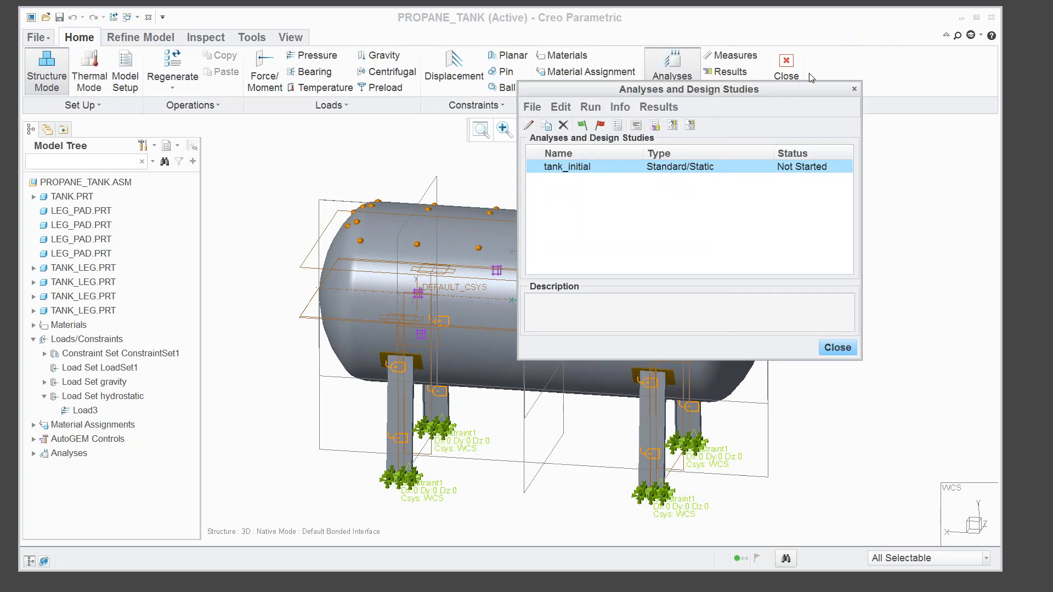
Close the list of analyses and design studies and open the simulation results.
{"action": "left_click_drag", "start_coordinate": [796, 88], "coordinate": [878, 71]}
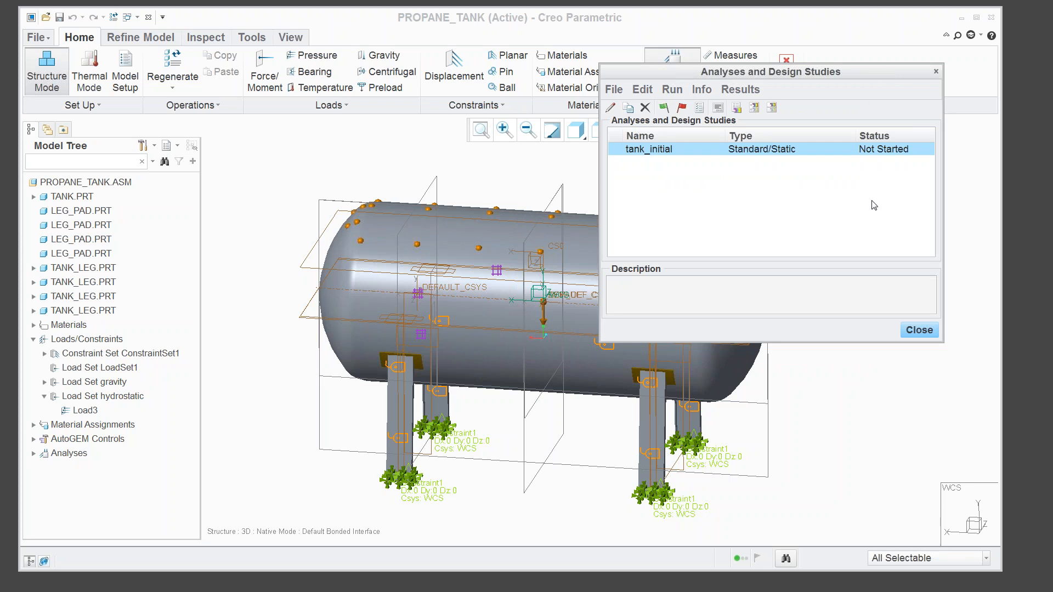
{"action": "left_click", "coordinate": [915, 335]}
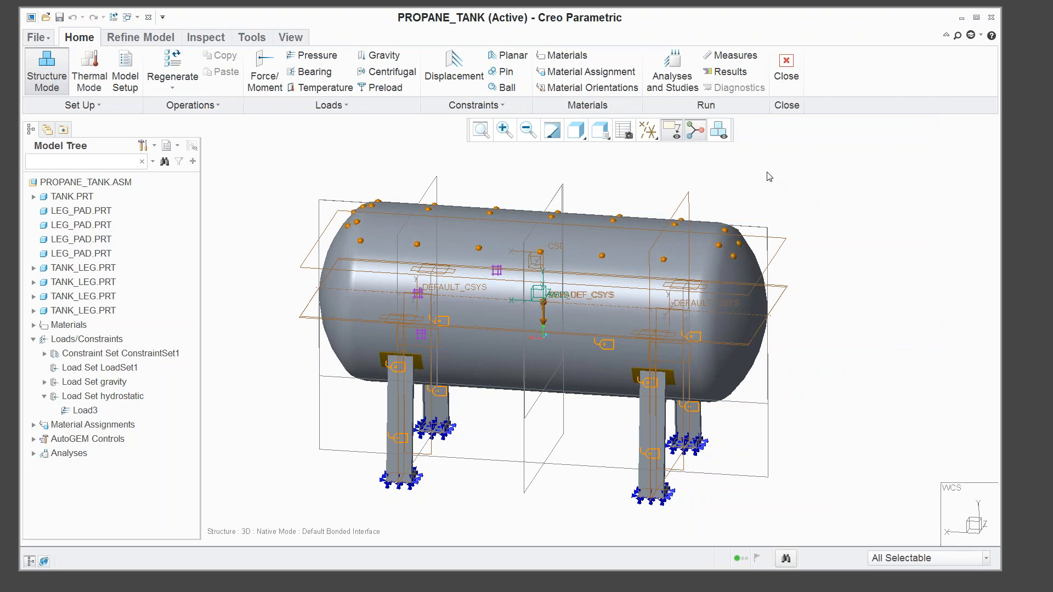
{"action": "left_click", "coordinate": [724, 74]}
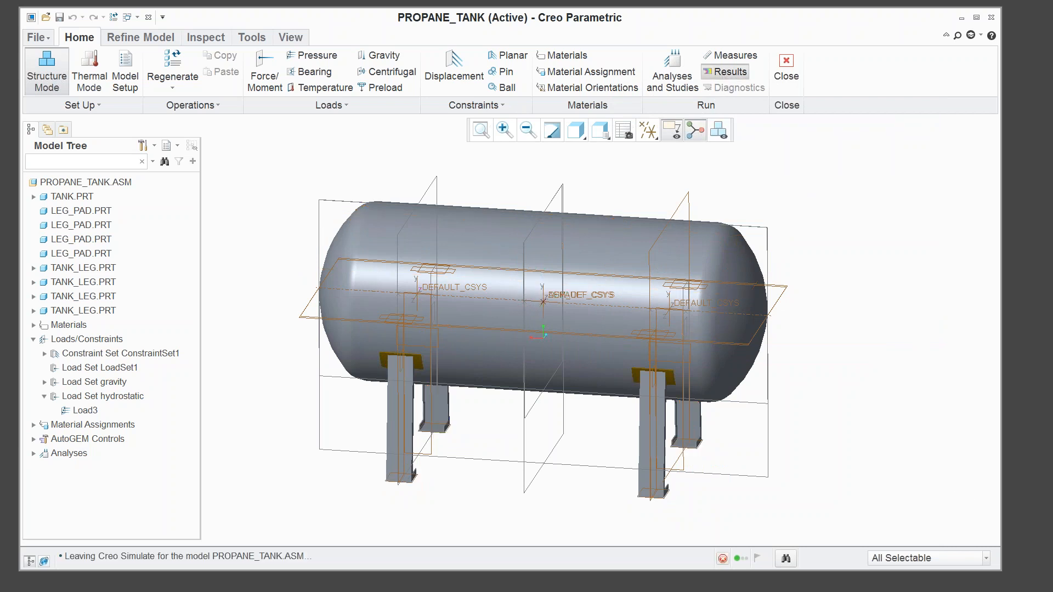
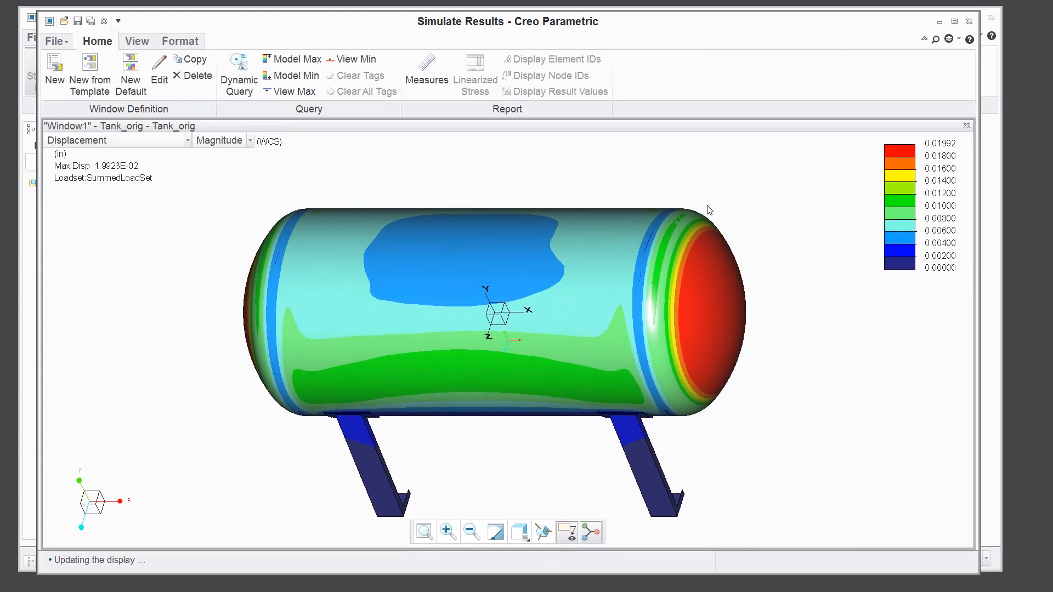
Examine the tank's displacement fringe plot from the leg side and switch it to the Y component.
{"action": "mouse_move", "coordinate": [773, 349]}
{"action": "middle_mouse_down"}
{"action": "mouse_move", "coordinate": [801, 325]}
{"action": "mouse_move", "coordinate": [822, 272]}
{"action": "mouse_move", "coordinate": [847, 264]}
{"action": "middle_mouse_up"}
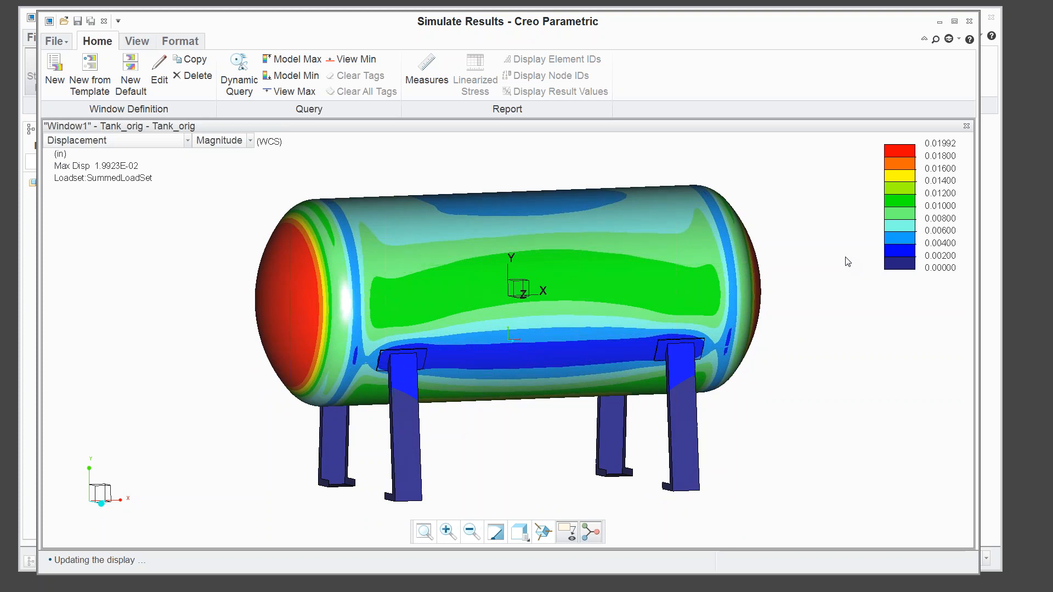
{"action": "left_click", "coordinate": [246, 144]}
{"action": "left_click", "coordinate": [230, 182]}
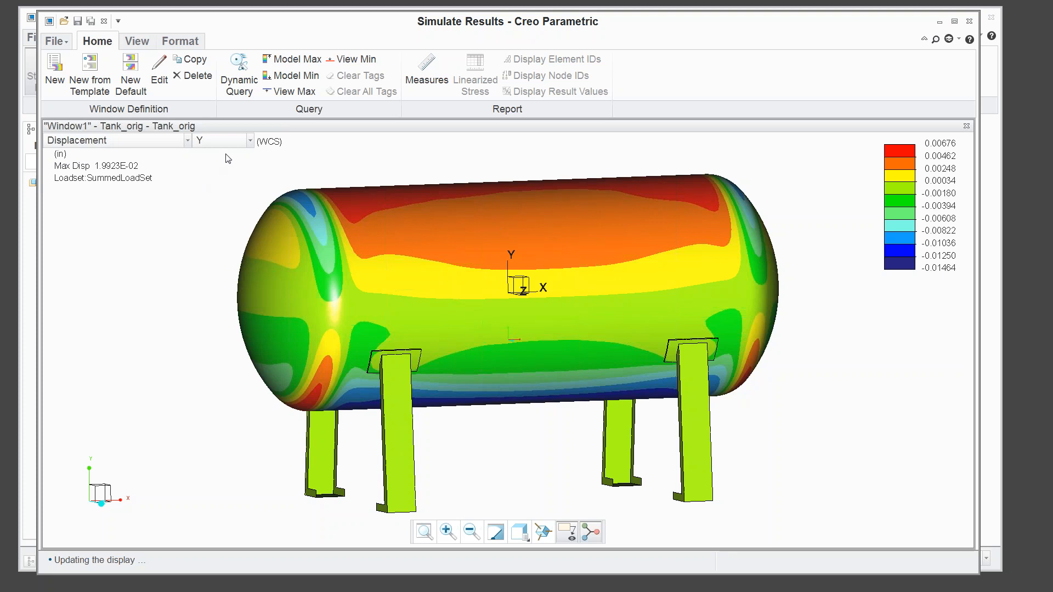
Switch the fringe plot from displacement to von Mises stress.
{"action": "left_click", "coordinate": [187, 141]}
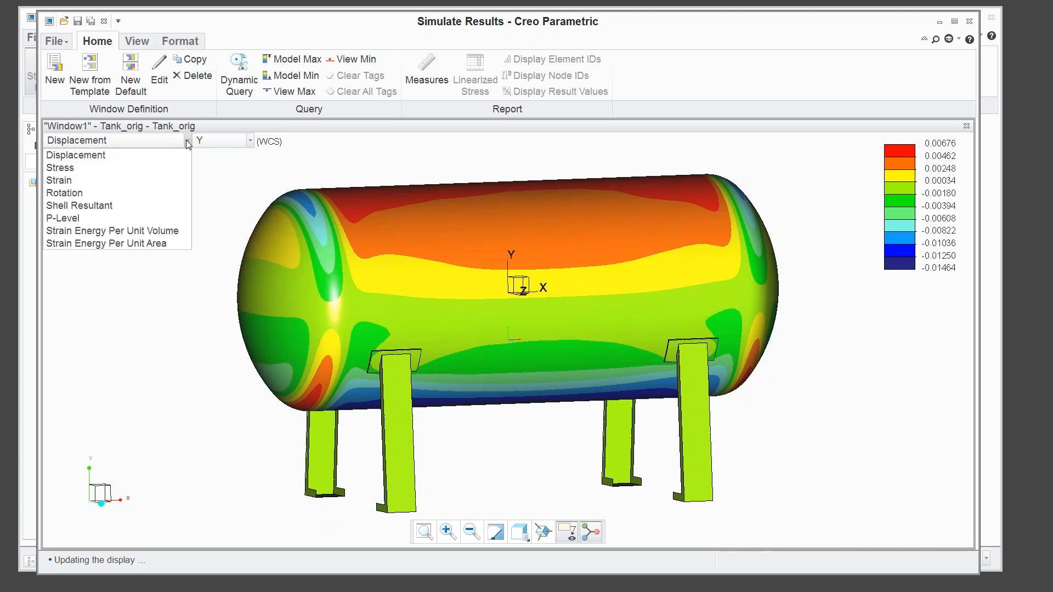
{"action": "left_click", "coordinate": [94, 169]}
{"action": "left_click", "coordinate": [305, 141]}
{"action": "left_click", "coordinate": [219, 168]}
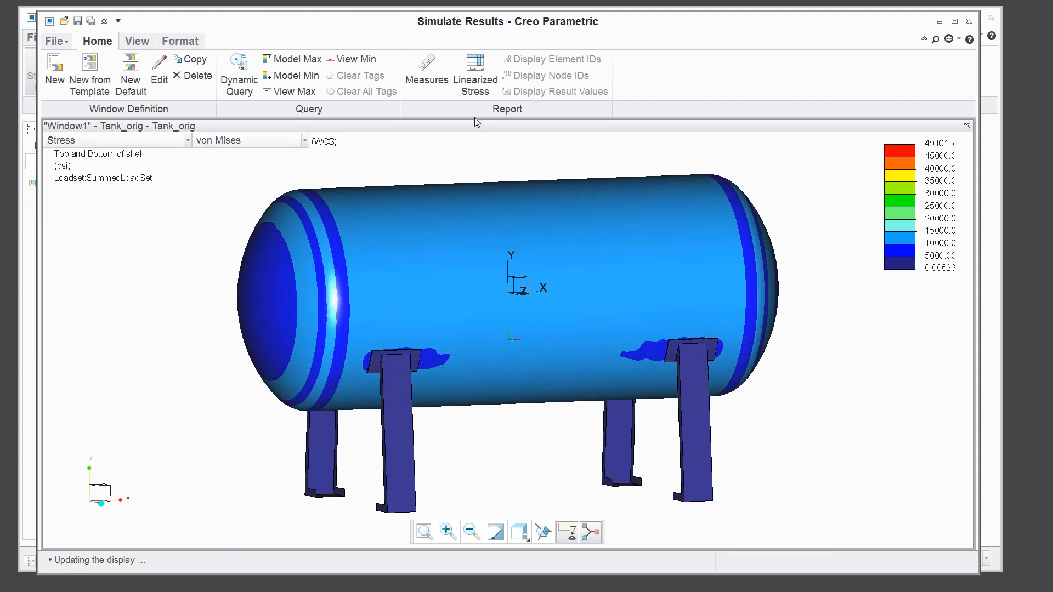
Mark the model's maximum von Mises stress and examine its location on the leg pad up close and in the whole tank.
{"action": "left_click", "coordinate": [297, 61]}
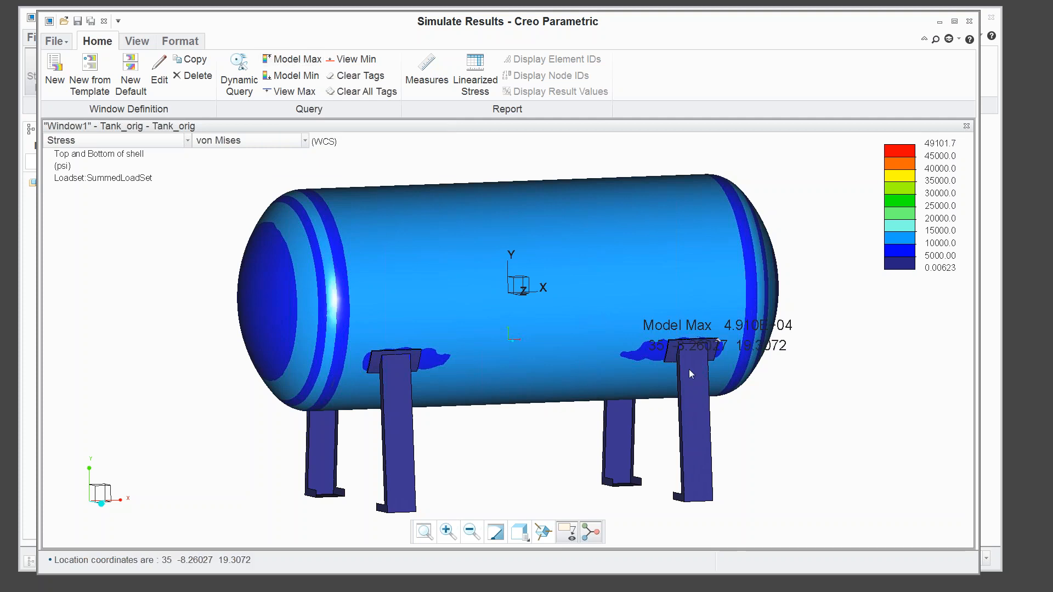
{"action": "scroll", "coordinate": [719, 353], "scroll_direction": "up", "scroll_amount": 2}
{"action": "scroll", "coordinate": [724, 343], "scroll_direction": "up", "scroll_amount": 2}
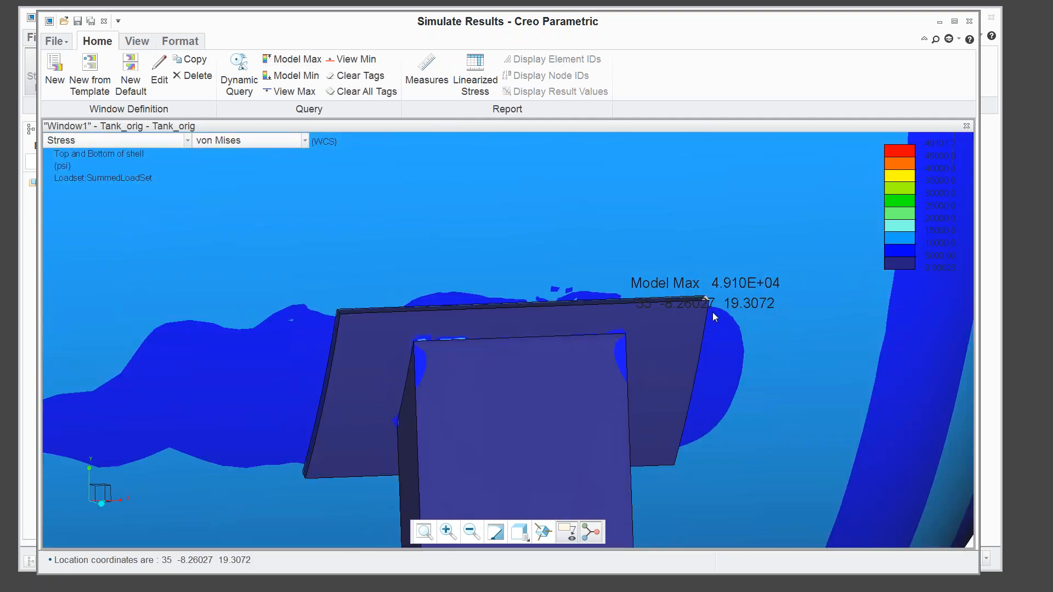
{"action": "scroll", "coordinate": [697, 286], "scroll_direction": "up", "scroll_amount": 3}
{"action": "scroll", "coordinate": [686, 273], "scroll_direction": "up", "scroll_amount": 1}
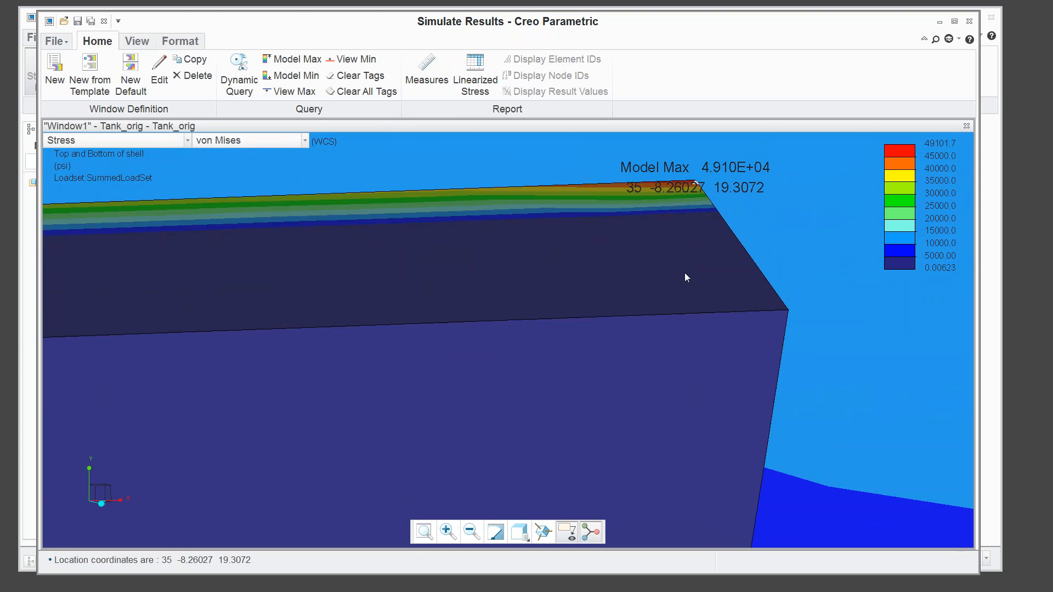
{"action": "middle_click_drag", "start_coordinate": [685, 272], "coordinate": [752, 265]}
{"action": "scroll", "coordinate": [689, 291], "scroll_direction": "down", "scroll_amount": 5}
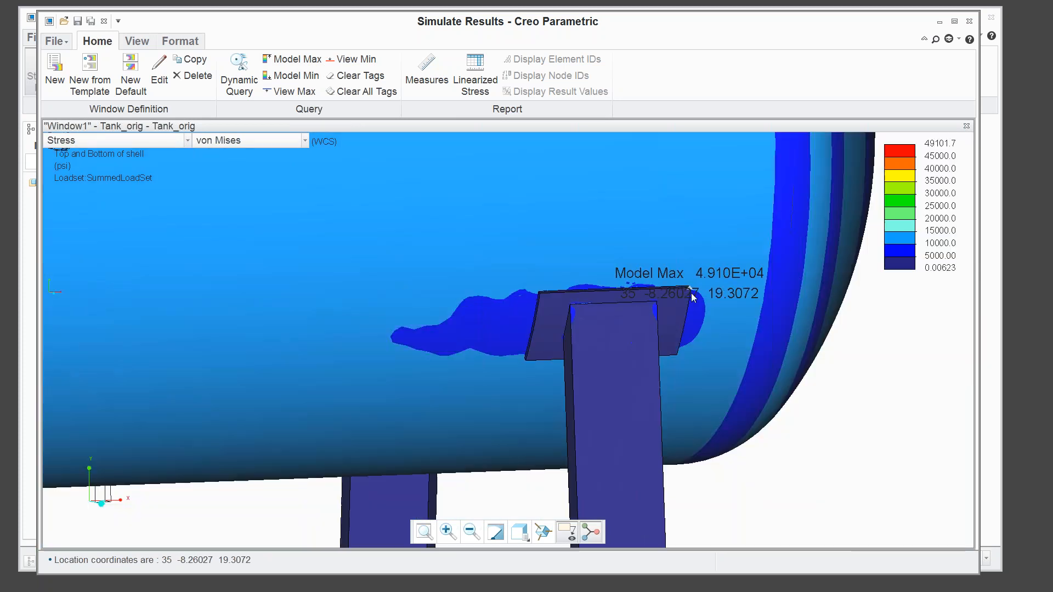
{"action": "scroll", "coordinate": [692, 293], "scroll_direction": "down", "scroll_amount": 3}
{"action": "middle_click_drag", "start_coordinate": [741, 305], "coordinate": [753, 202]}
{"action": "scroll", "coordinate": [657, 177], "scroll_direction": "down", "scroll_amount": 1}
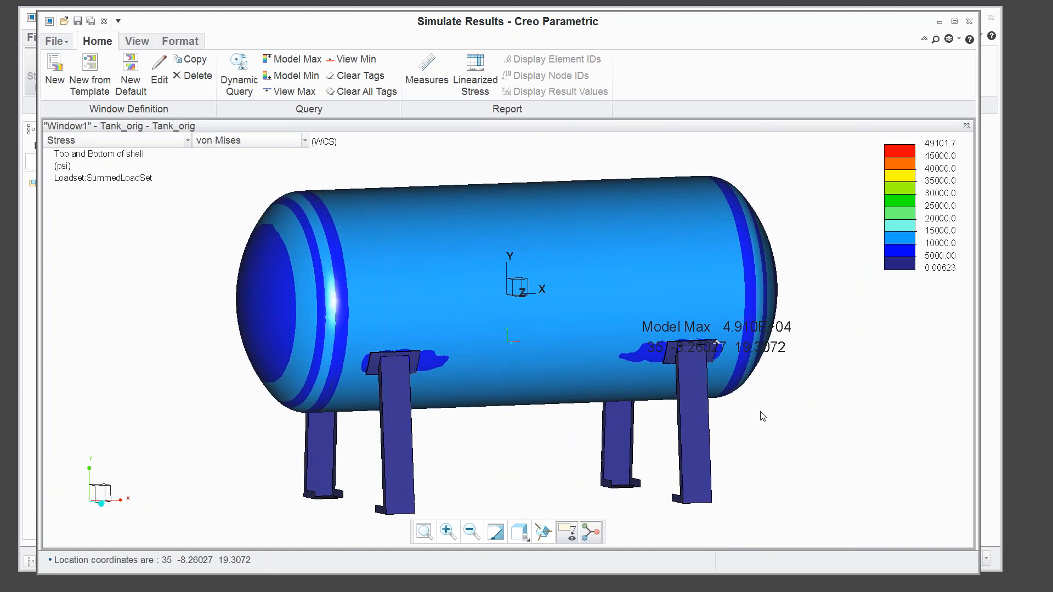
{"action": "scroll", "coordinate": [730, 348], "scroll_direction": "down", "scroll_amount": 6}
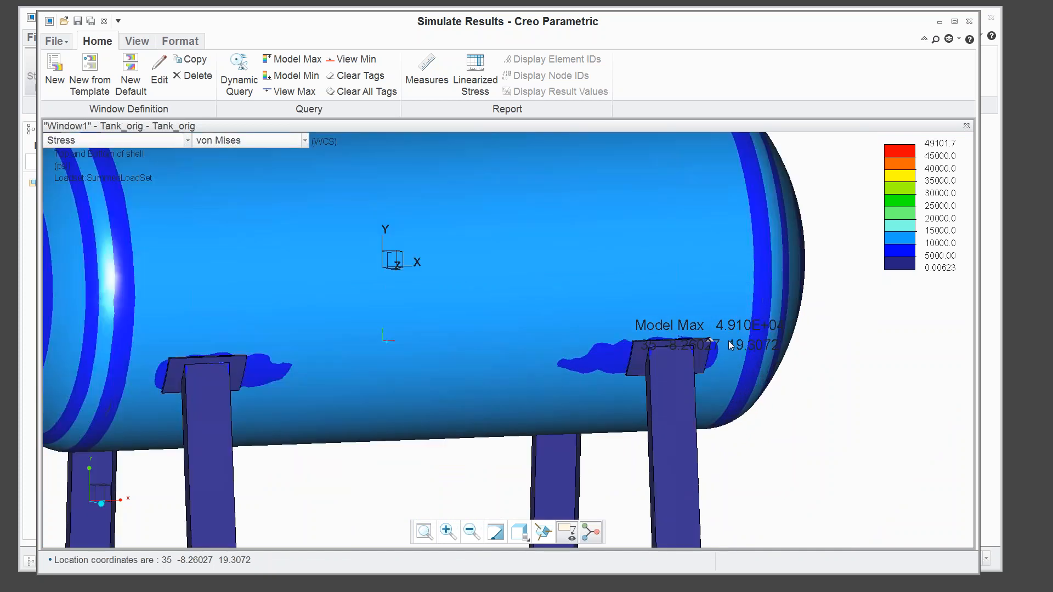
{"action": "scroll", "coordinate": [707, 341], "scroll_direction": "up", "scroll_amount": 6}
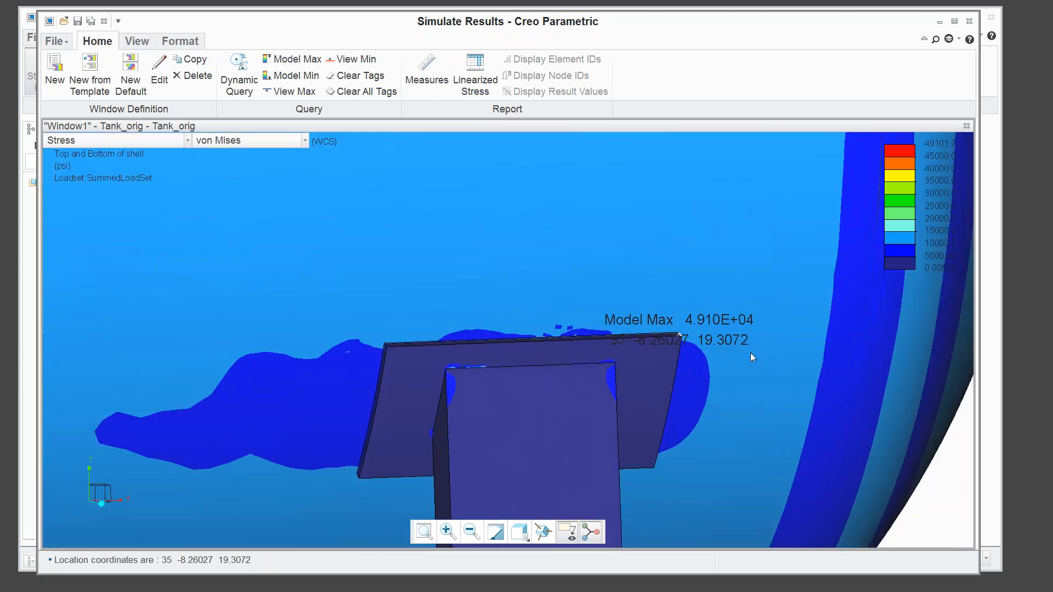
{"action": "scroll", "coordinate": [738, 420], "scroll_direction": "up", "scroll_amount": 2}
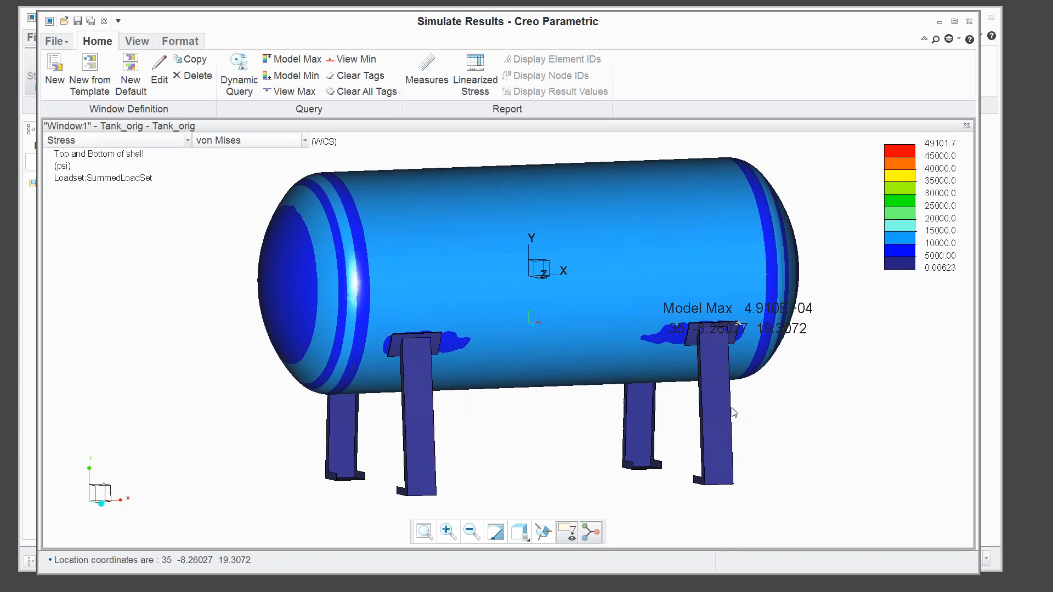
Turn on element edges in the stress result window and examine the mesh around the leg pad and leg.
{"action": "left_click", "coordinate": [159, 71]}
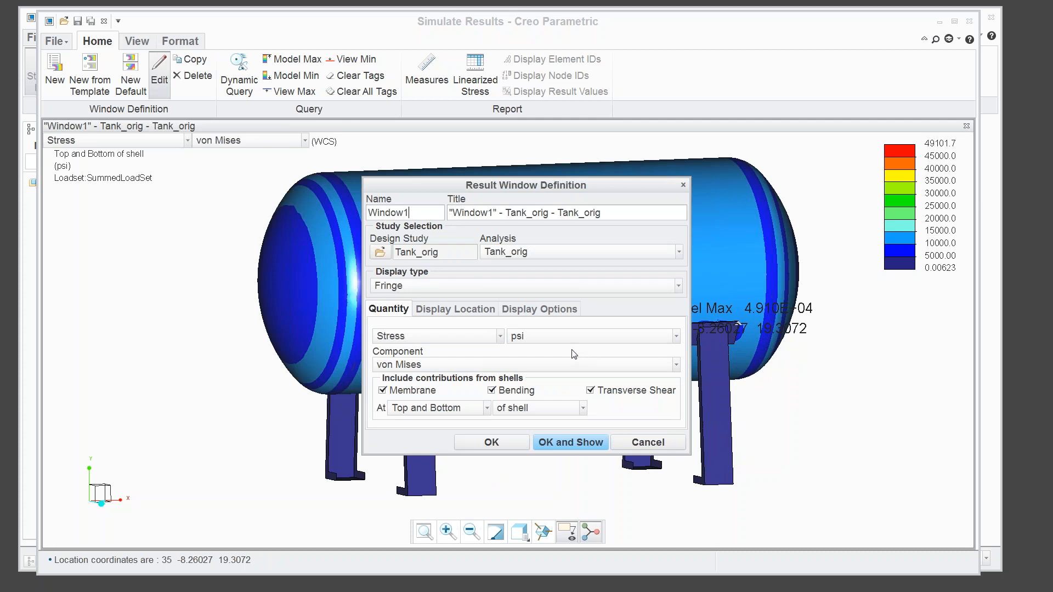
{"action": "left_click", "coordinate": [554, 315]}
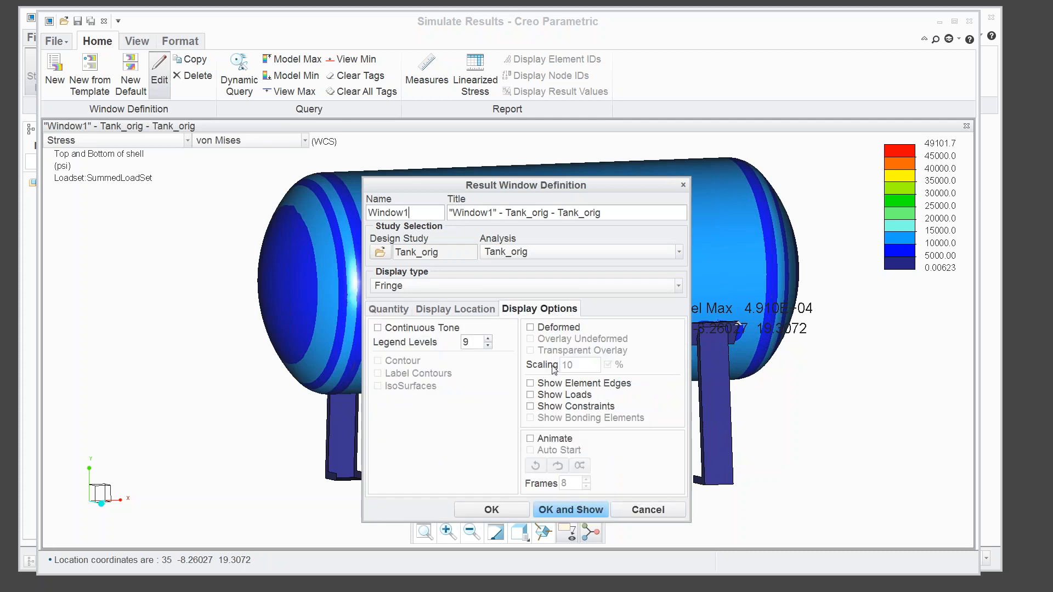
{"action": "left_click", "coordinate": [552, 384]}
{"action": "left_click", "coordinate": [571, 510]}
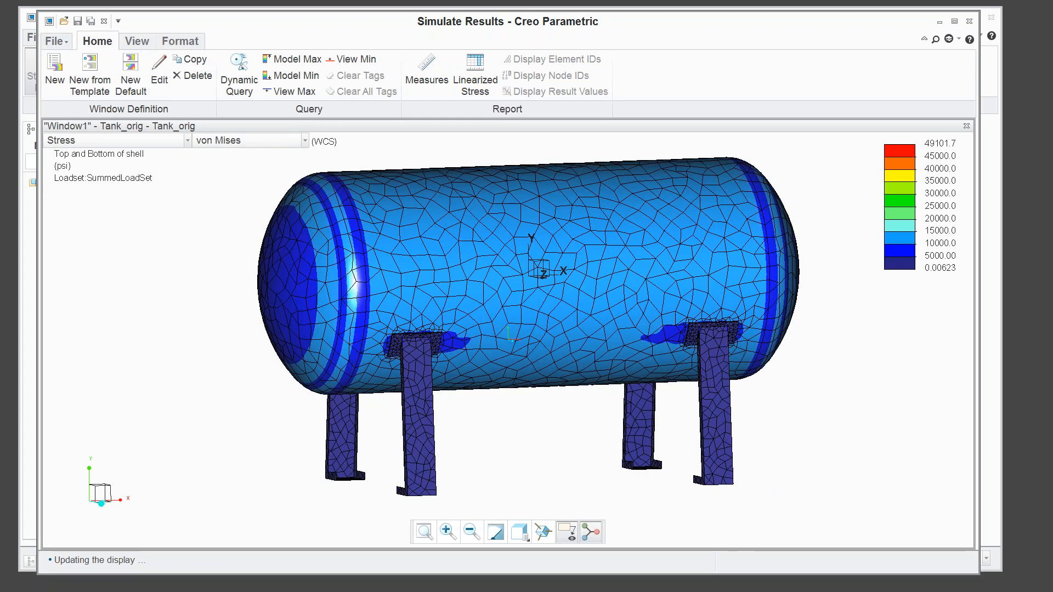
{"action": "scroll", "coordinate": [763, 331], "scroll_direction": "up", "scroll_amount": 5}
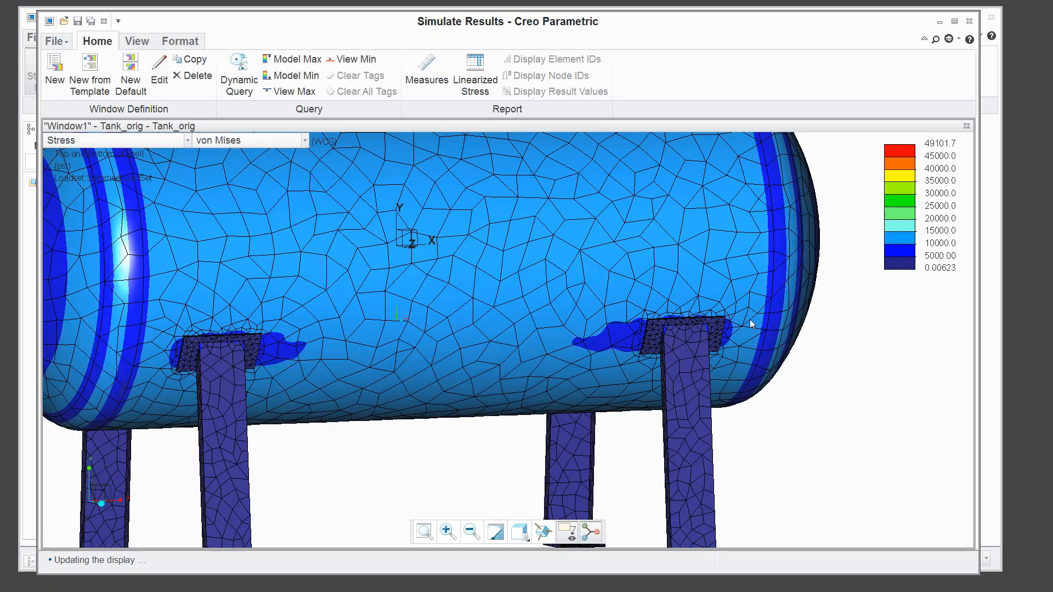
{"action": "scroll", "coordinate": [706, 312], "scroll_direction": "up", "scroll_amount": 2}
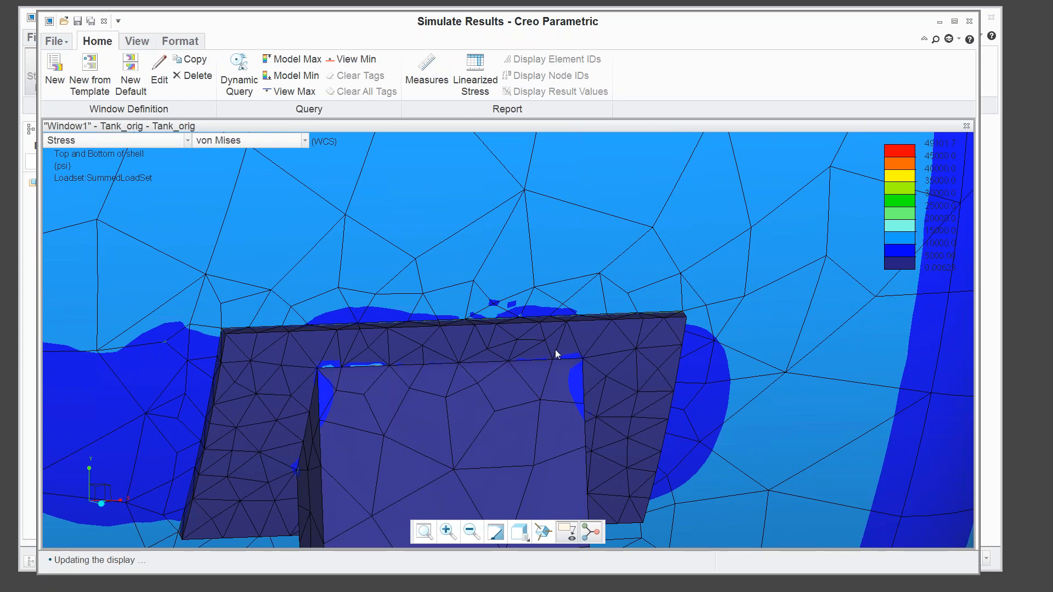
{"action": "scroll", "coordinate": [559, 351], "scroll_direction": "up", "scroll_amount": 2}
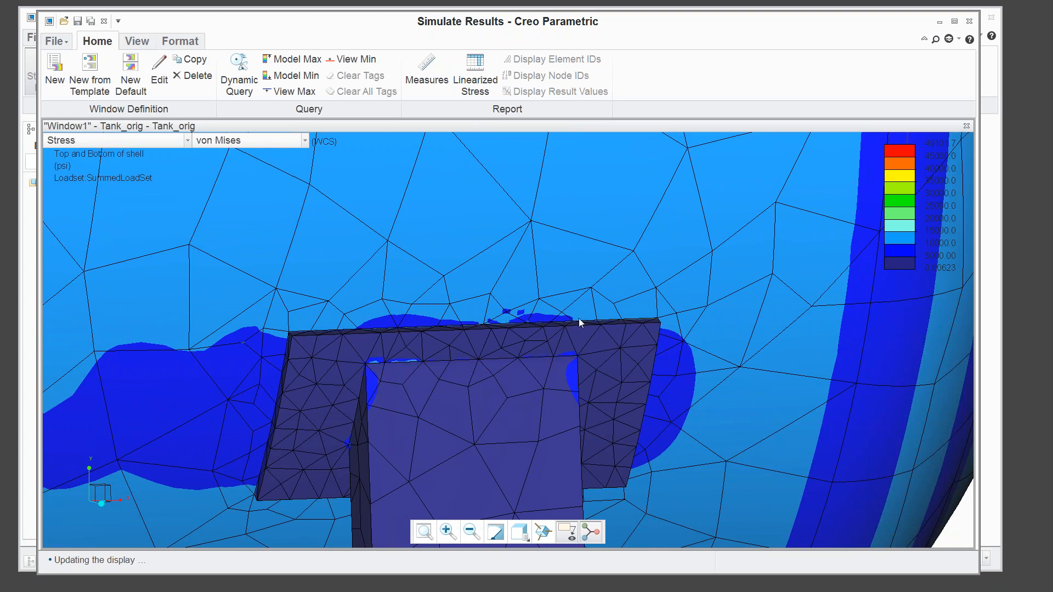
{"action": "scroll", "coordinate": [606, 317], "scroll_direction": "up", "scroll_amount": 2}
{"action": "middle_click_drag", "start_coordinate": [605, 344], "coordinate": [680, 378]}
{"action": "key", "text": "ctrl+d"}
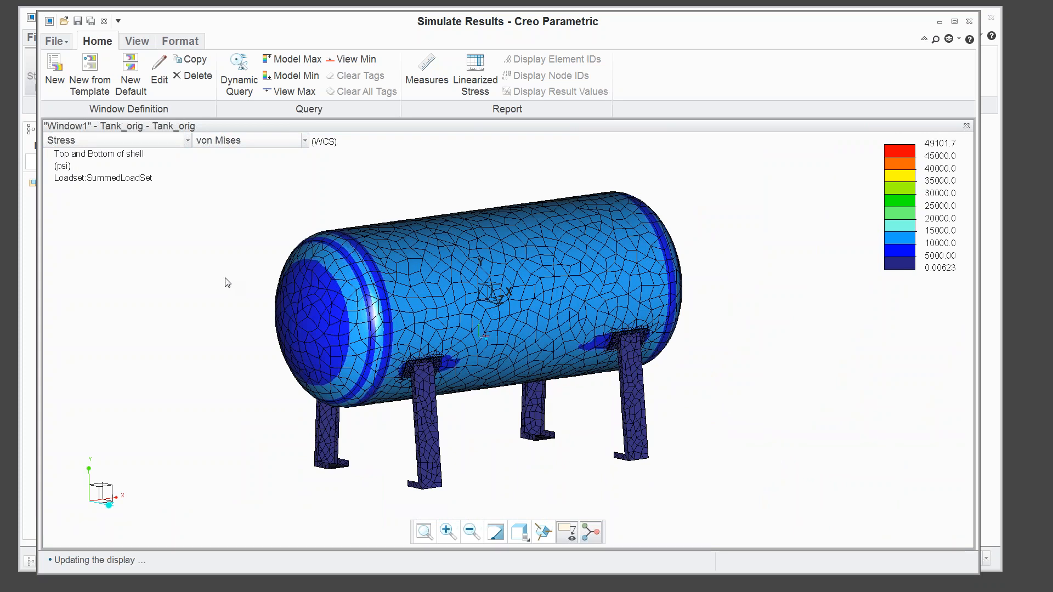
Close the simulation results without saving the result windows.
{"action": "left_click", "coordinate": [61, 41]}
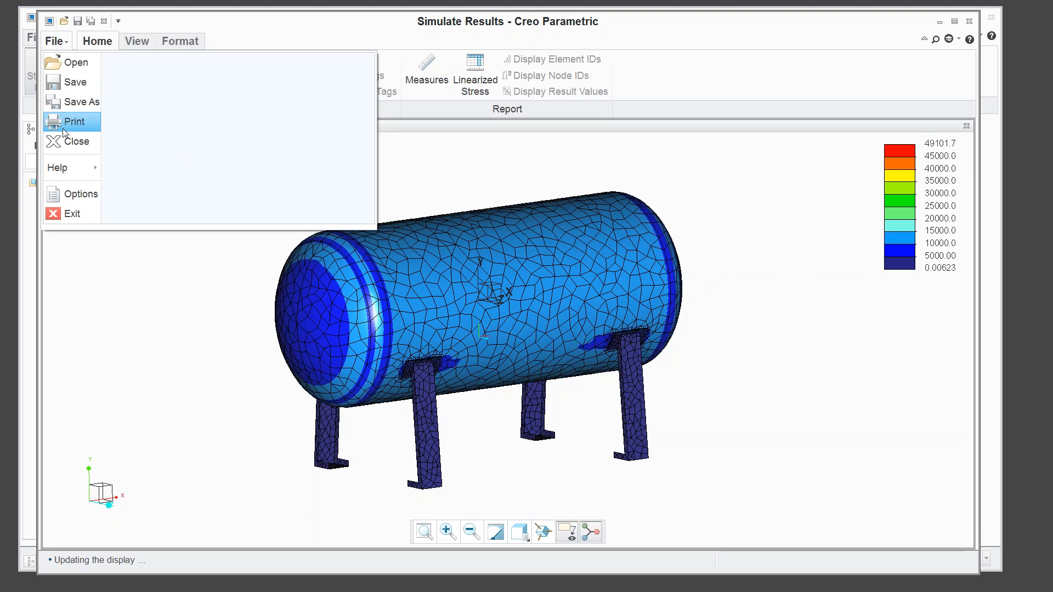
{"action": "left_click", "coordinate": [69, 143]}
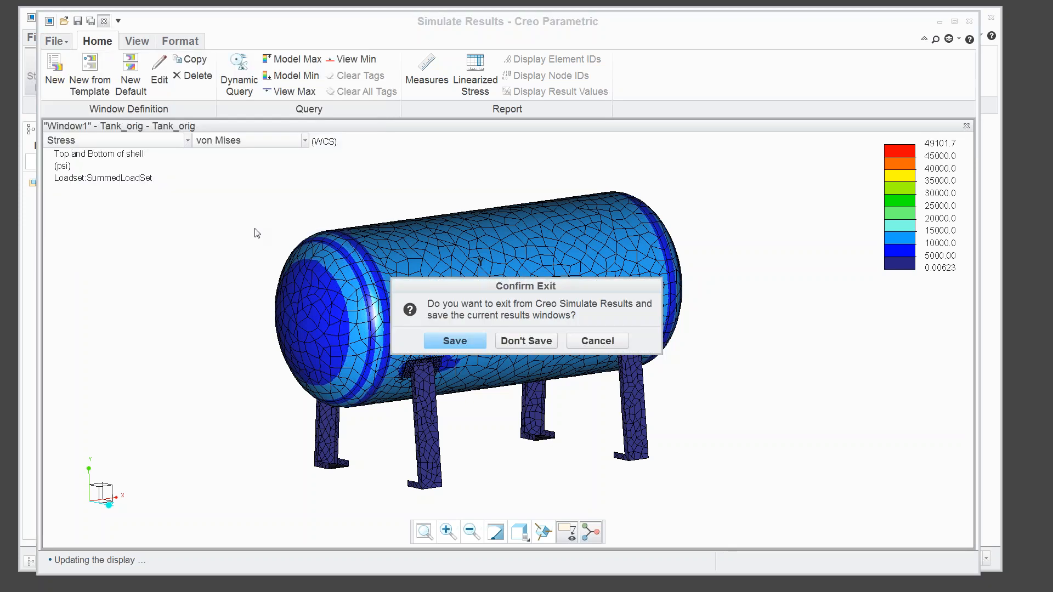
{"action": "left_click", "coordinate": [515, 337]}
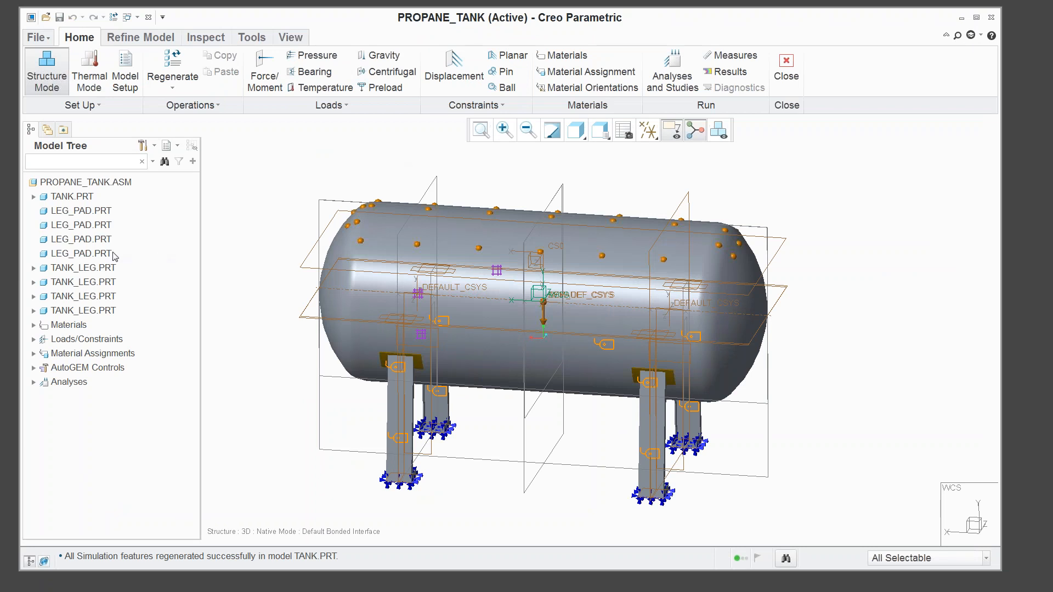
Open the assembly's first leg pad part in its own window and move that window into full view.
{"action": "left_click", "coordinate": [67, 213]}
{"action": "right_click", "coordinate": [68, 214]}
{"action": "key", "text": "Escape"}
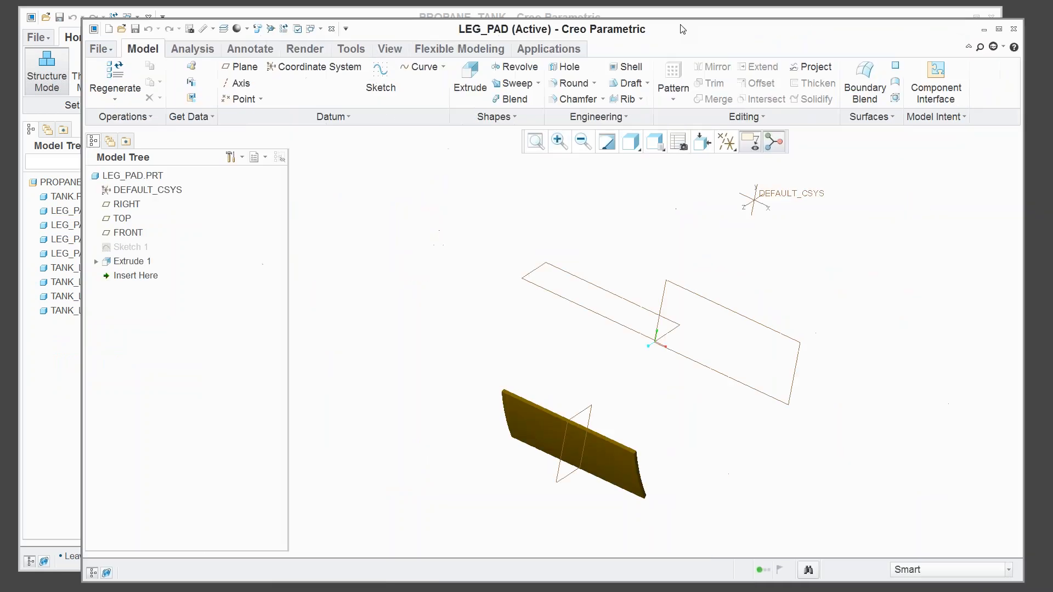
{"action": "left_click_drag", "start_coordinate": [617, 21], "coordinate": [641, 18]}
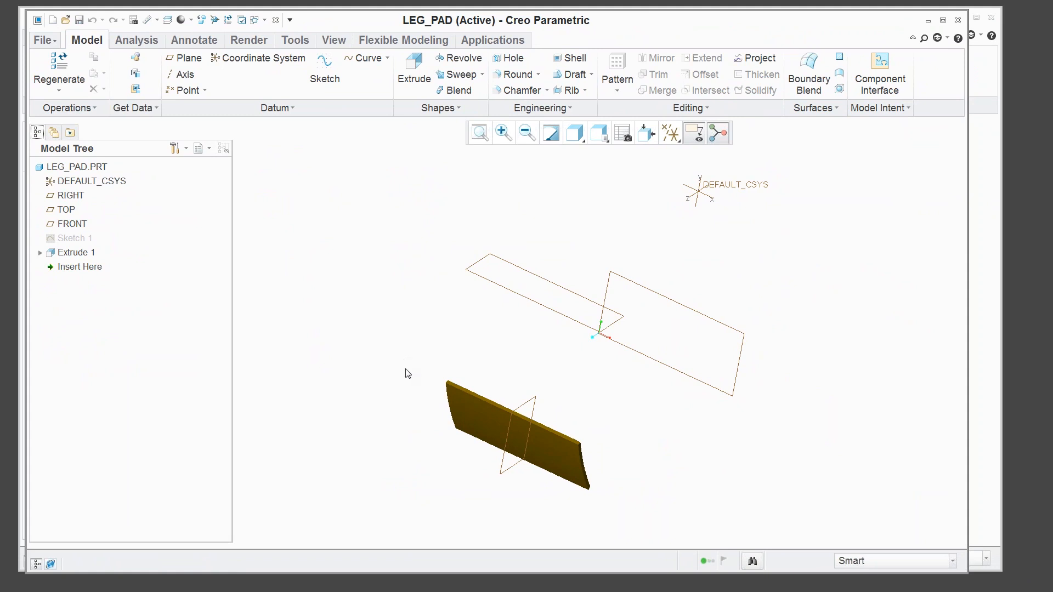
Set the leg pad's height dimension in Sketch 1 to 7.
{"action": "middle_click_drag", "start_coordinate": [404, 357], "coordinate": [382, 350]}
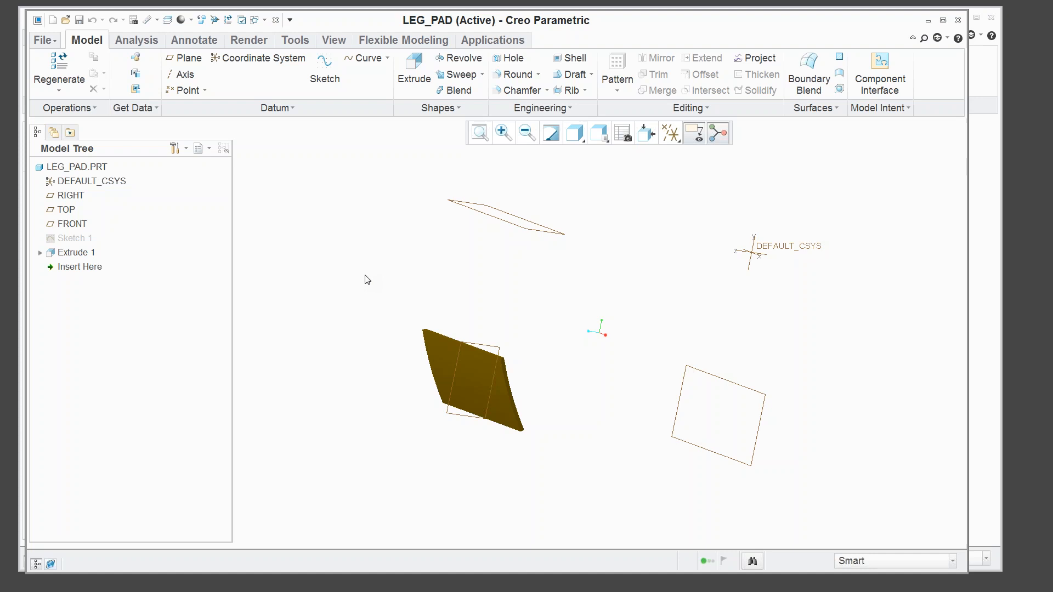
{"action": "left_click", "coordinate": [73, 240]}
{"action": "right_click", "coordinate": [73, 241]}
{"action": "left_click", "coordinate": [98, 262]}
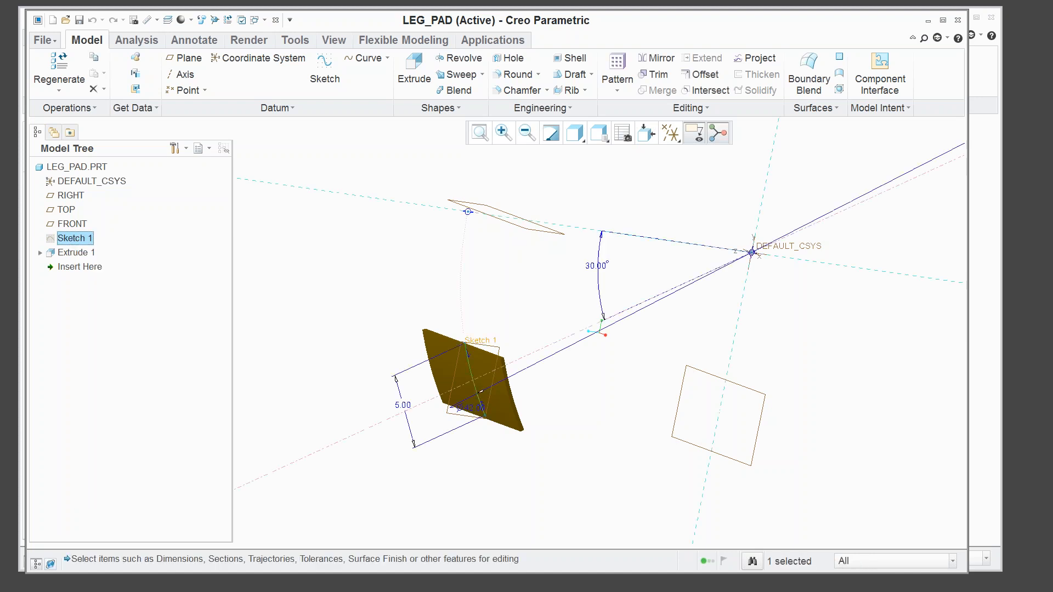
{"action": "double_click", "coordinate": [401, 407]}
{"action": "type", "text": "7"}
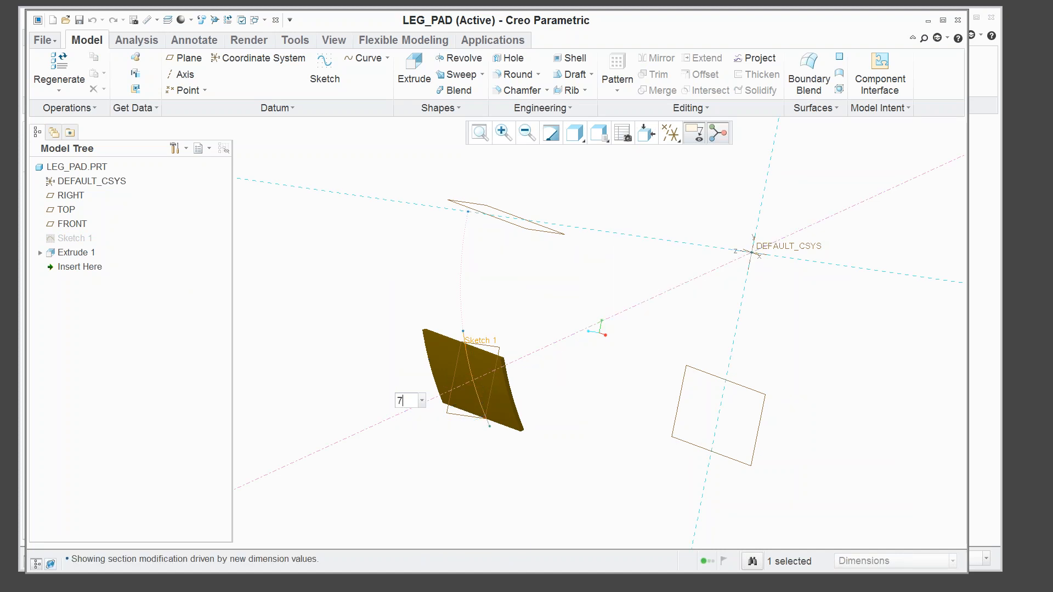
{"action": "key", "text": "Return"}
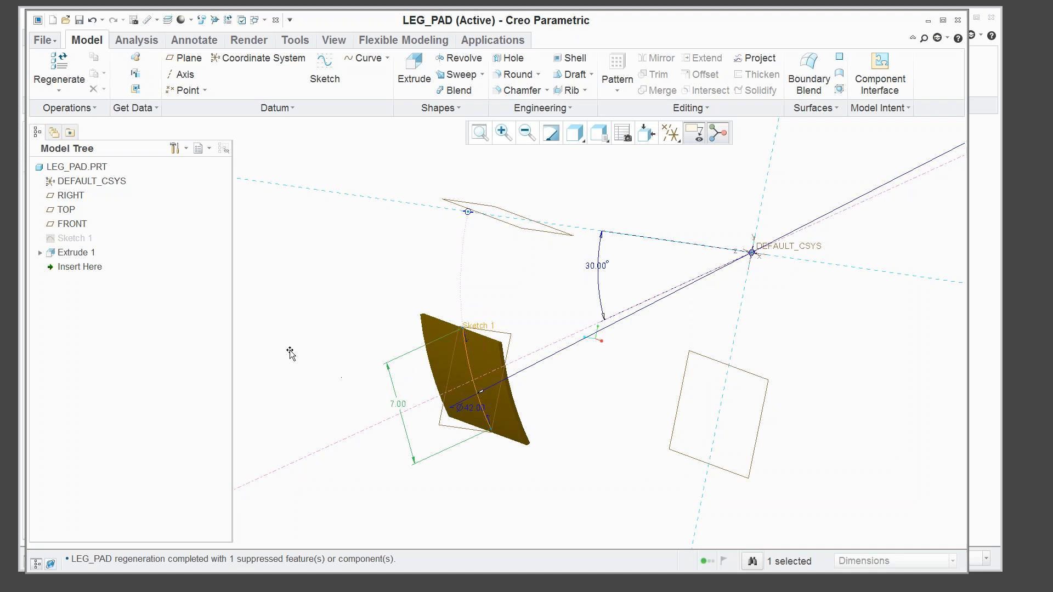
Set the leg pad's extrusion width in Extrude 1 to 12.
{"action": "left_click", "coordinate": [74, 253]}
{"action": "right_click", "coordinate": [77, 253]}
{"action": "left_click", "coordinate": [99, 280]}
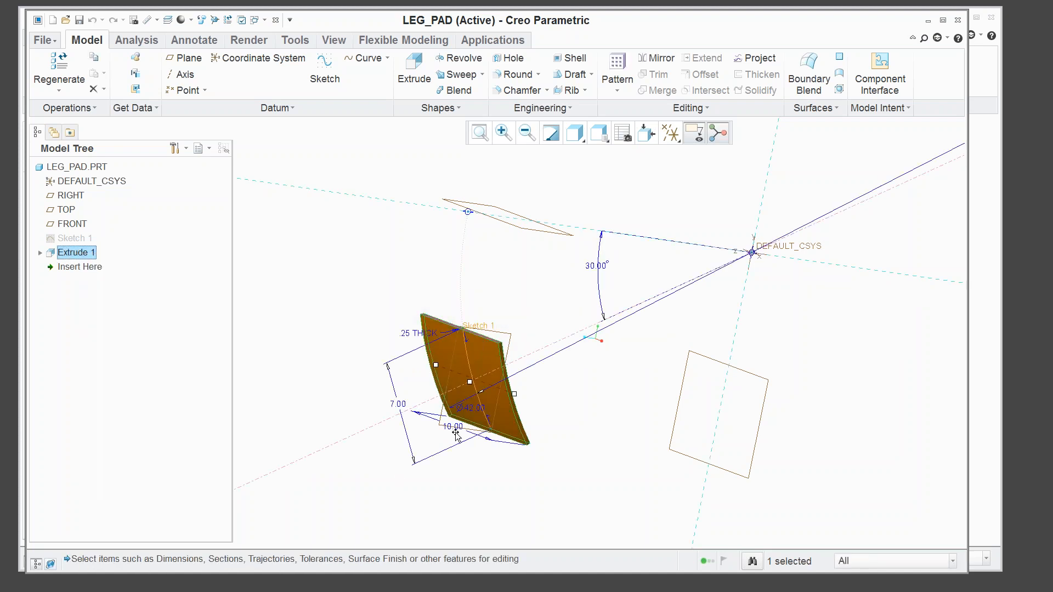
{"action": "scroll", "coordinate": [449, 439], "scroll_direction": "up", "scroll_amount": 3}
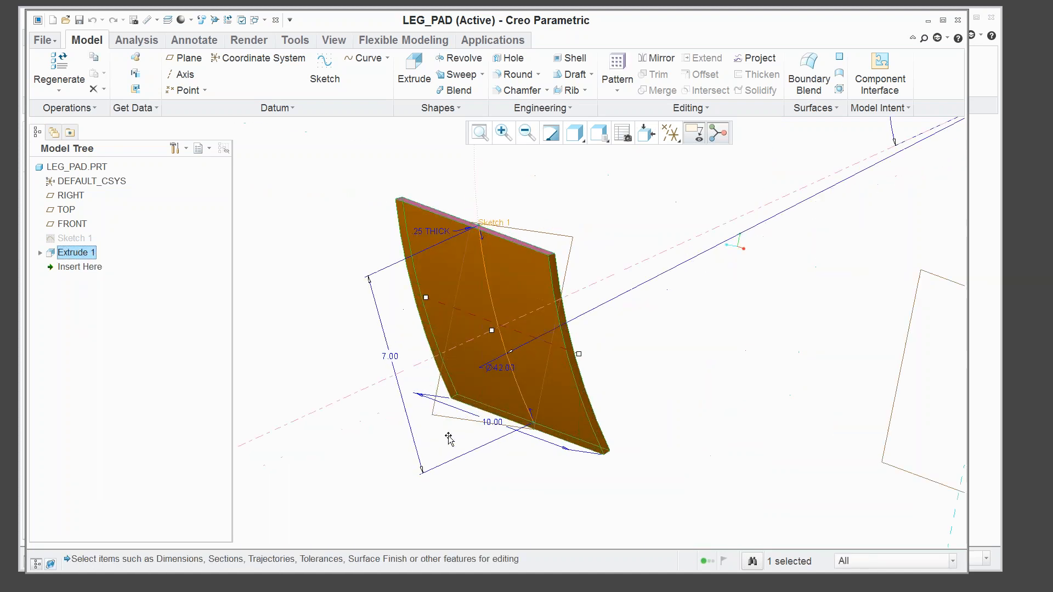
{"action": "double_click", "coordinate": [488, 421]}
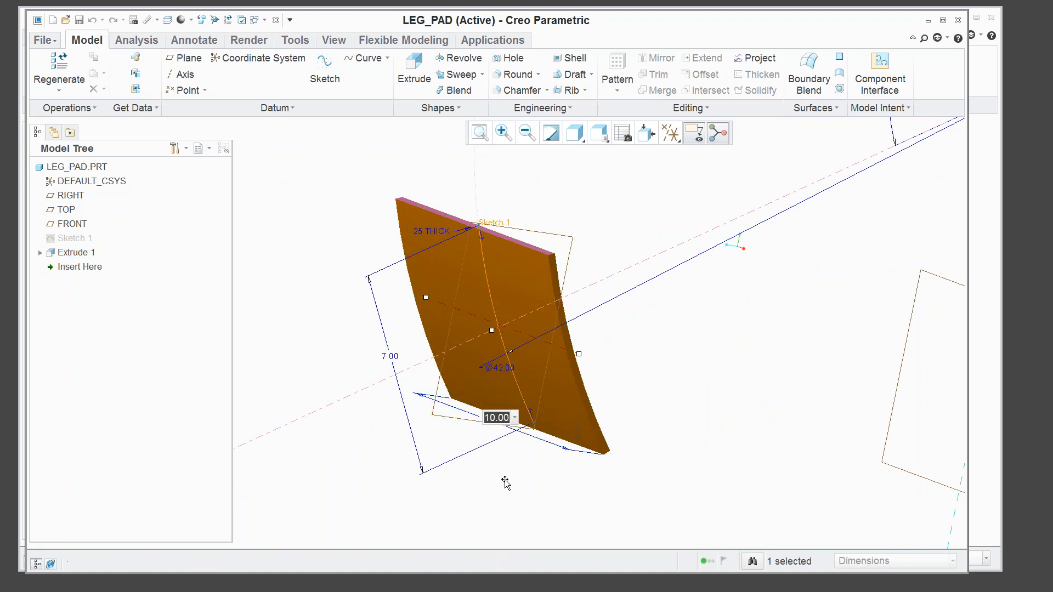
{"action": "type", "text": "12"}
{"action": "key", "text": "Return"}
{"action": "scroll", "coordinate": [461, 423], "scroll_direction": "down", "scroll_amount": 4}
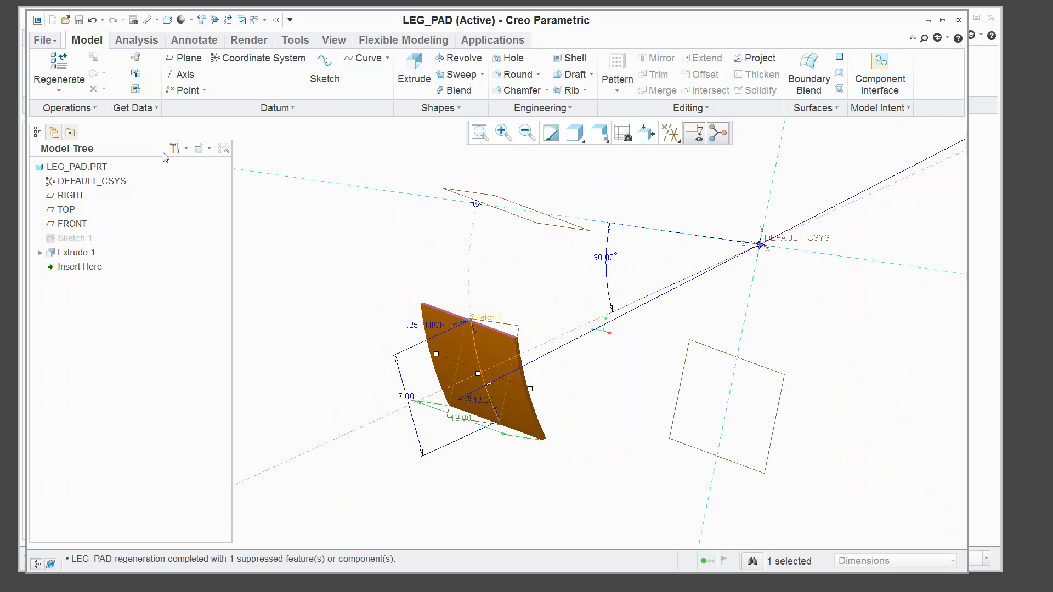
Show suppressed features in the leg pad's model tree and resume Round 1.
{"action": "left_click", "coordinate": [186, 149]}
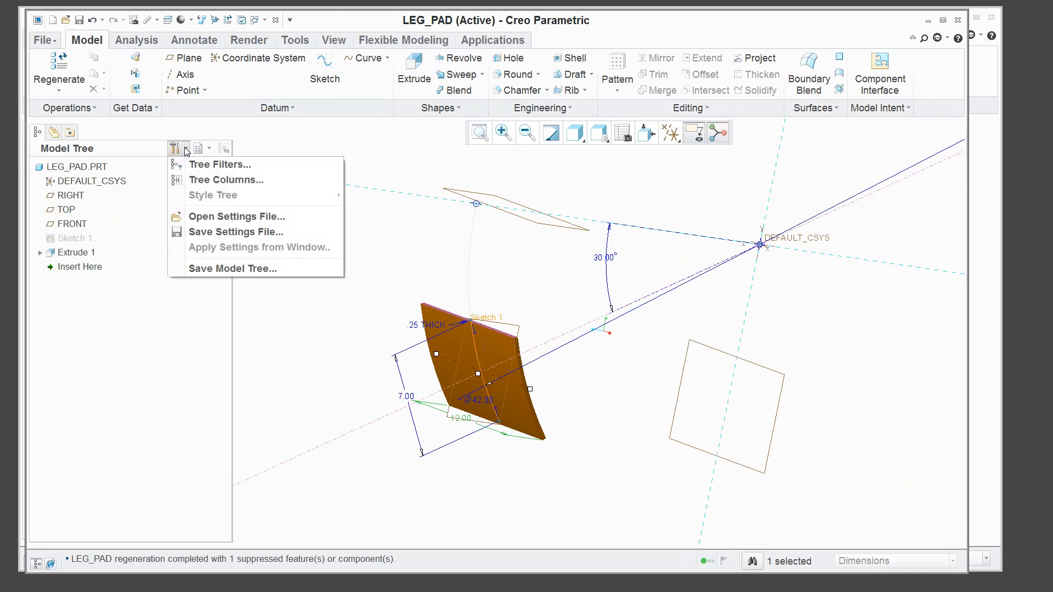
{"action": "left_click", "coordinate": [213, 166]}
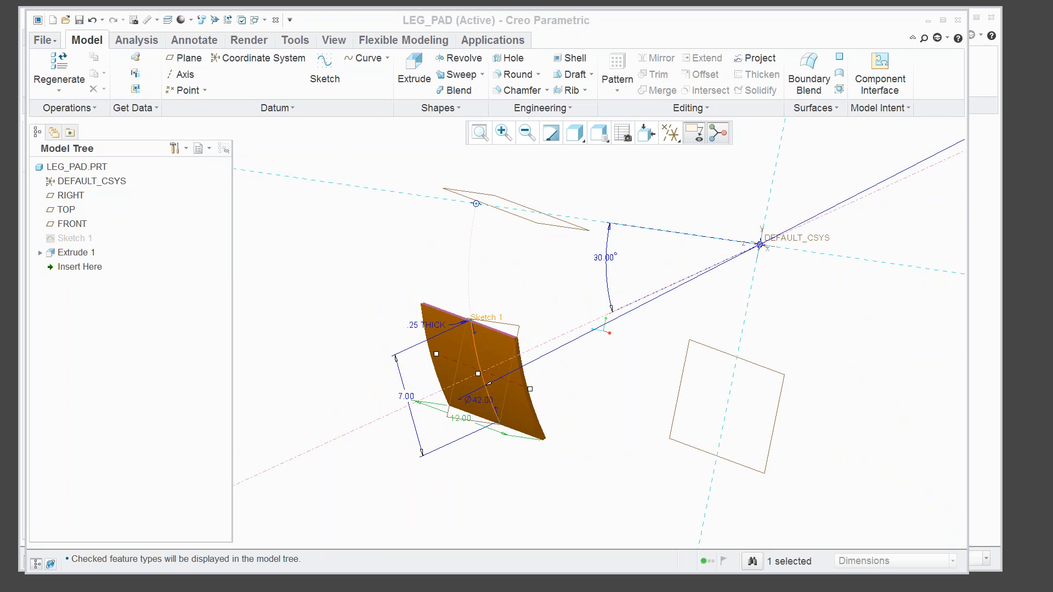
{"action": "left_click", "coordinate": [827, 266]}
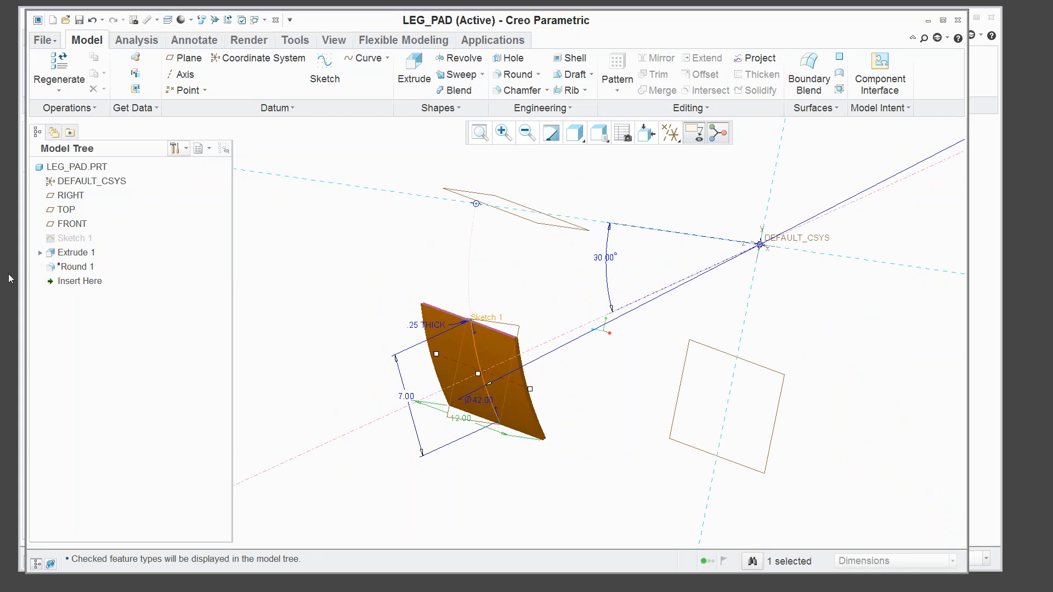
{"action": "right_click", "coordinate": [80, 268]}
{"action": "left_click", "coordinate": [112, 273]}
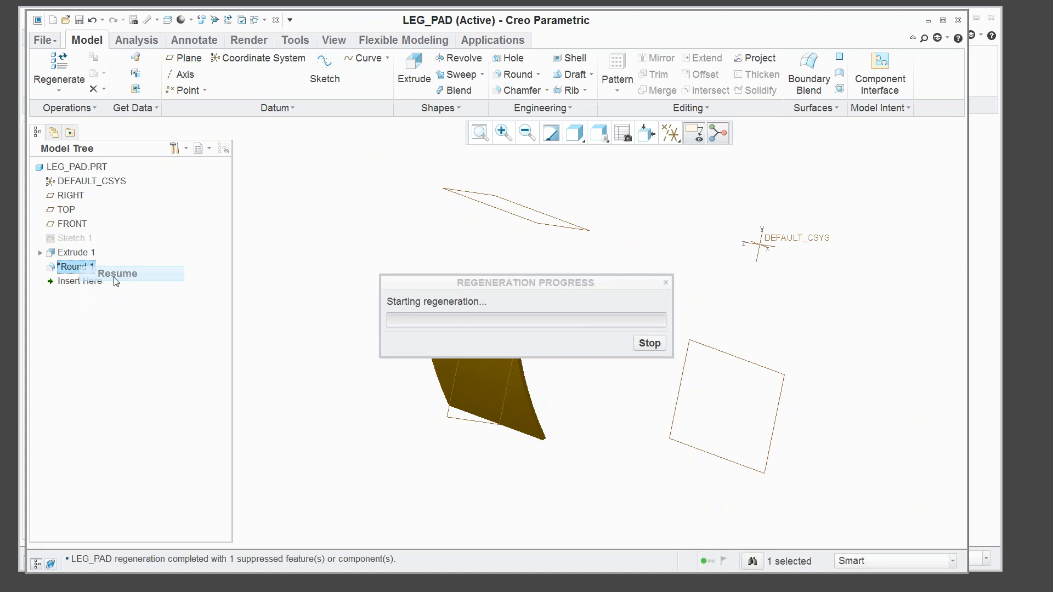
{"action": "left_click", "coordinate": [434, 418]}
{"action": "scroll", "coordinate": [514, 357], "scroll_direction": "down", "scroll_amount": 5}
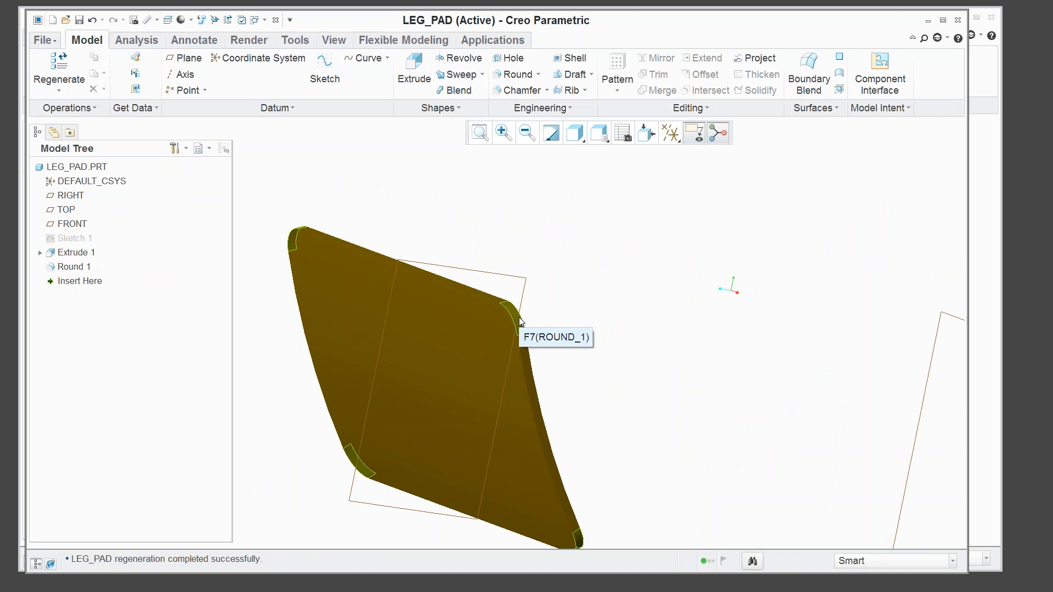
Display the leg pad shaded with edges and close its part window to return to the propane tank assembly.
{"action": "left_click", "coordinate": [592, 139]}
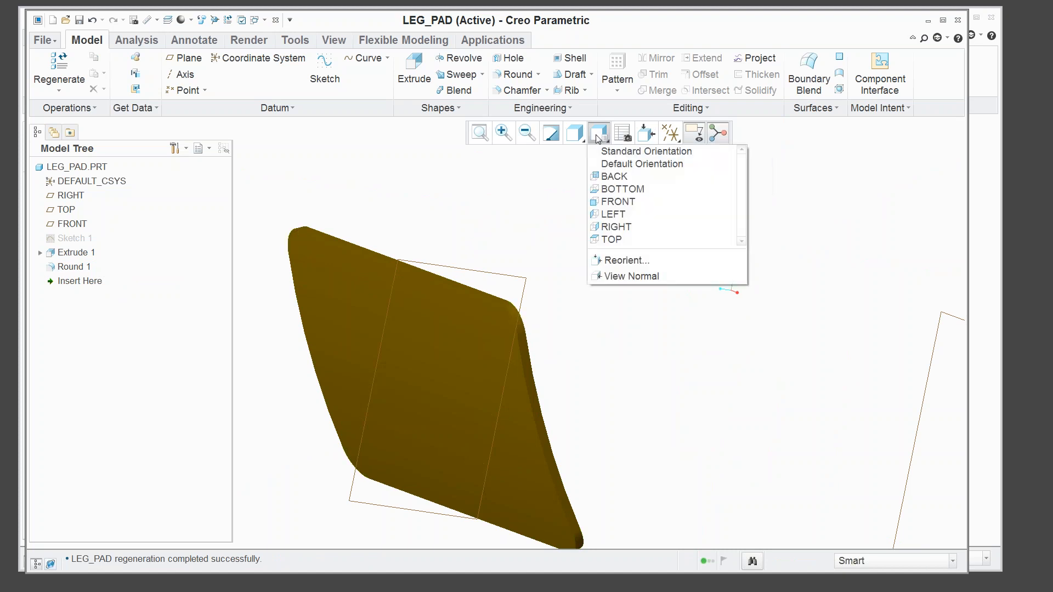
{"action": "left_click", "coordinate": [574, 139]}
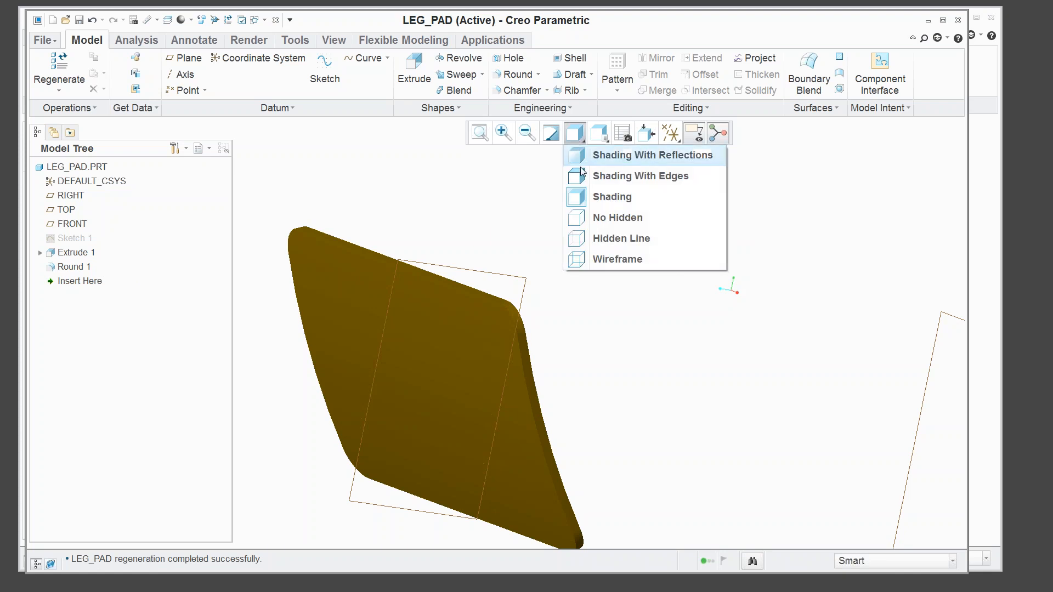
{"action": "left_click", "coordinate": [582, 176]}
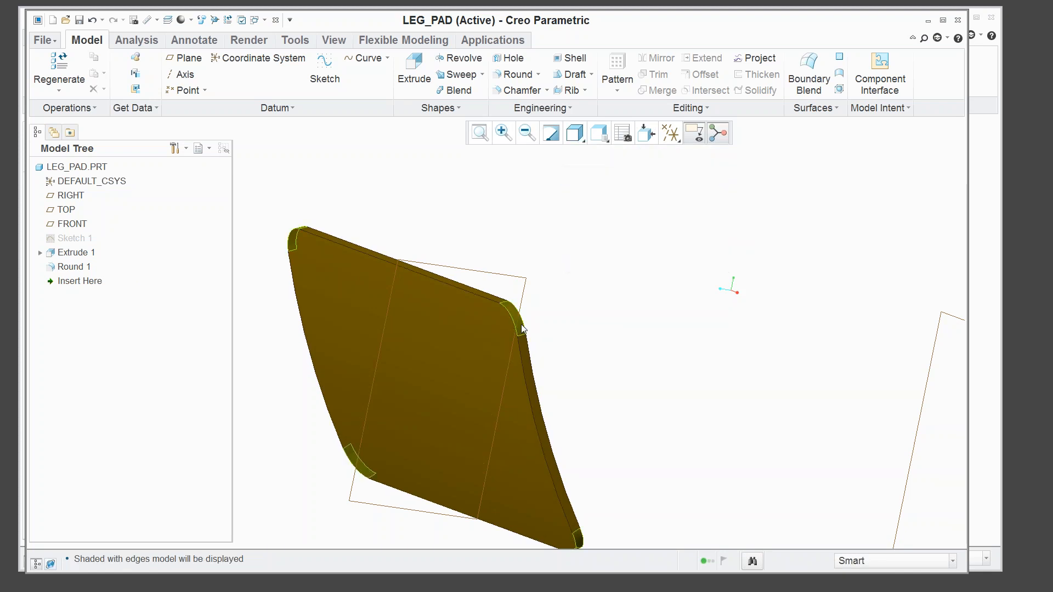
{"action": "scroll", "coordinate": [545, 275], "scroll_direction": "down", "scroll_amount": 2}
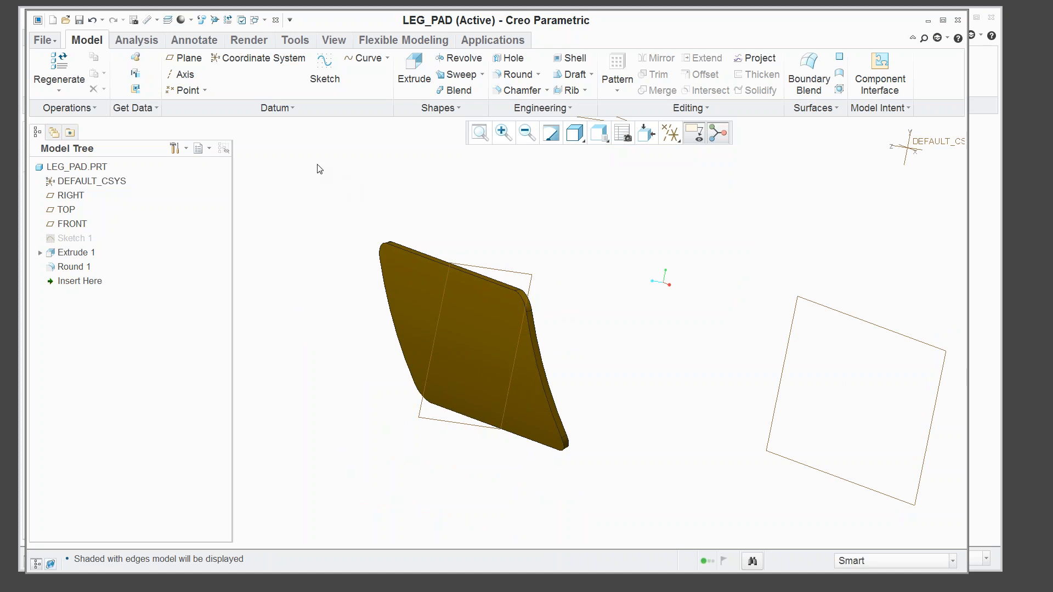
{"action": "left_click", "coordinate": [276, 22]}
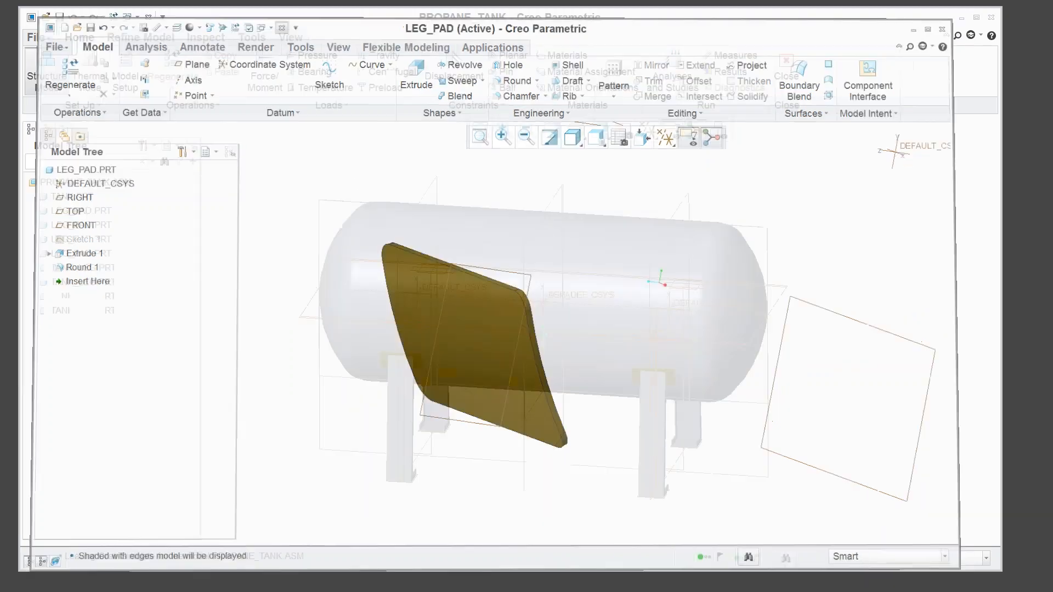
Examine the resized leg pads against the tank and legs in the assembly.
{"action": "scroll", "coordinate": [686, 370], "scroll_direction": "up", "scroll_amount": 5}
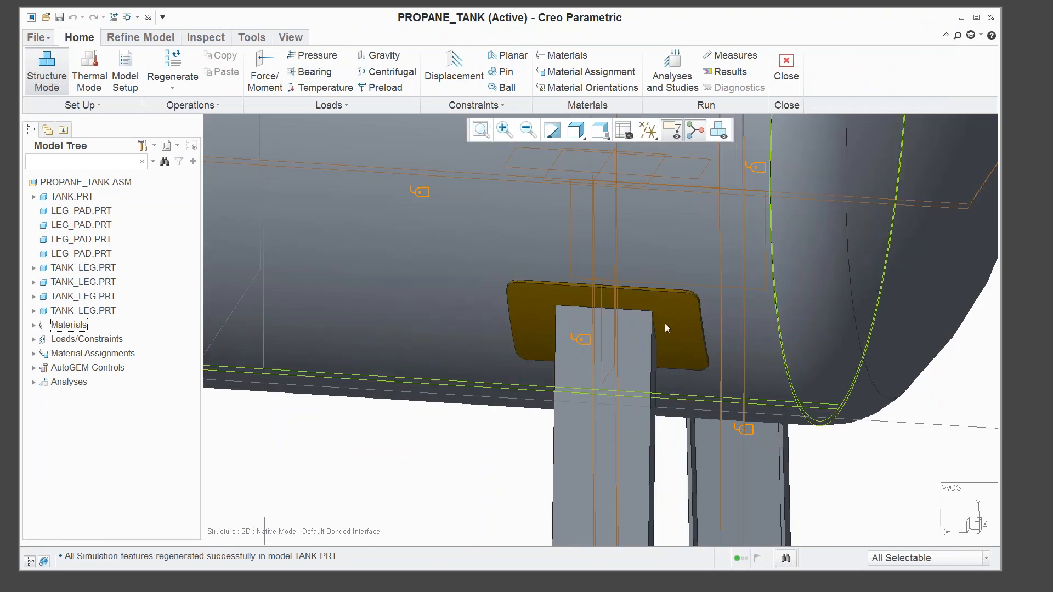
{"action": "scroll", "coordinate": [665, 324], "scroll_direction": "down", "scroll_amount": 1}
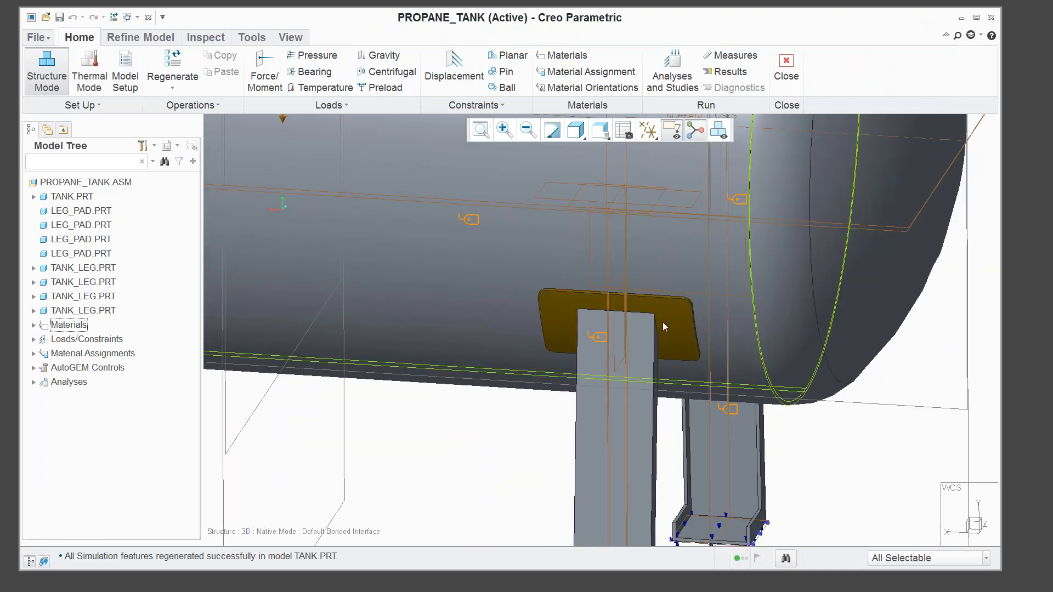
{"action": "scroll", "coordinate": [694, 315], "scroll_direction": "down", "scroll_amount": 5}
{"action": "mouse_move", "coordinate": [571, 376]}
{"action": "middle_mouse_down"}
{"action": "mouse_move", "coordinate": [609, 355]}
{"action": "mouse_move", "coordinate": [612, 373]}
{"action": "mouse_move", "coordinate": [764, 320]}
{"action": "middle_mouse_up"}
{"action": "scroll", "coordinate": [778, 291], "scroll_direction": "up", "scroll_amount": 2}
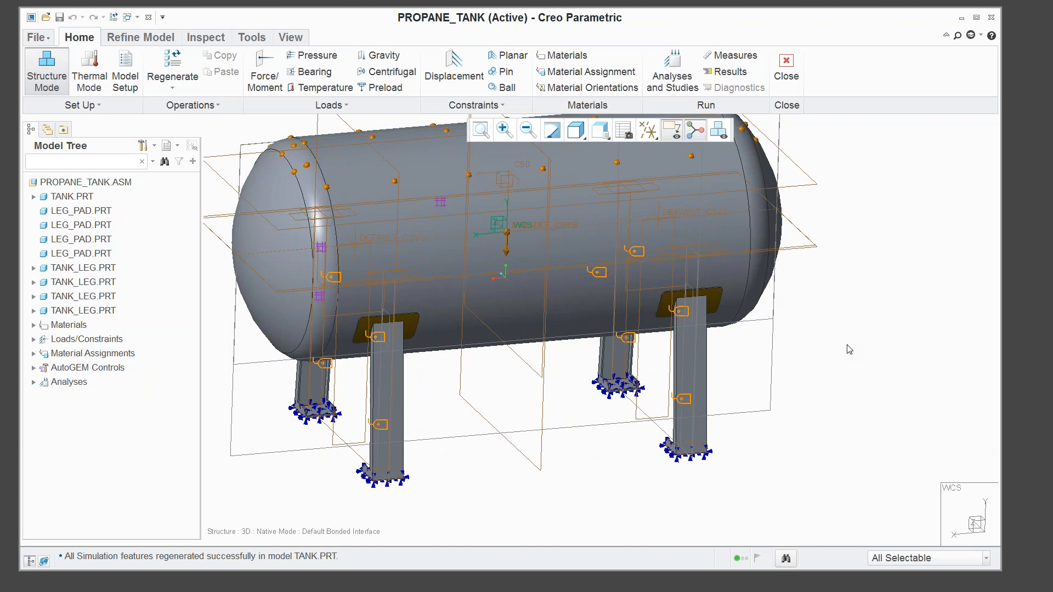
{"action": "scroll", "coordinate": [795, 395], "scroll_direction": "up", "scroll_amount": 2}
{"action": "scroll", "coordinate": [686, 164], "scroll_direction": "down", "scroll_amount": 2}
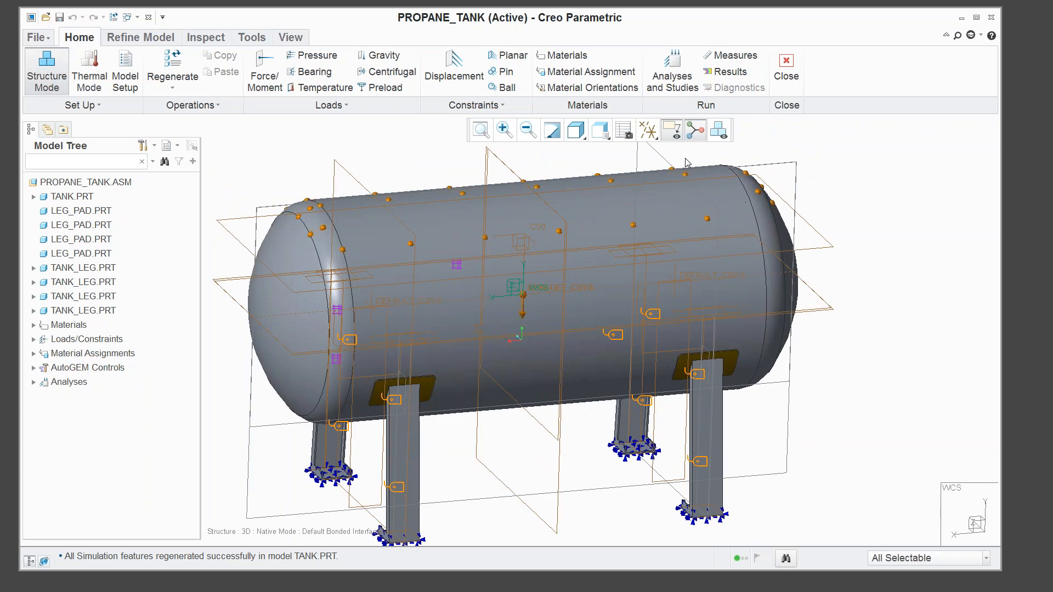
{"action": "scroll", "coordinate": [686, 162], "scroll_direction": "up", "scroll_amount": 2}
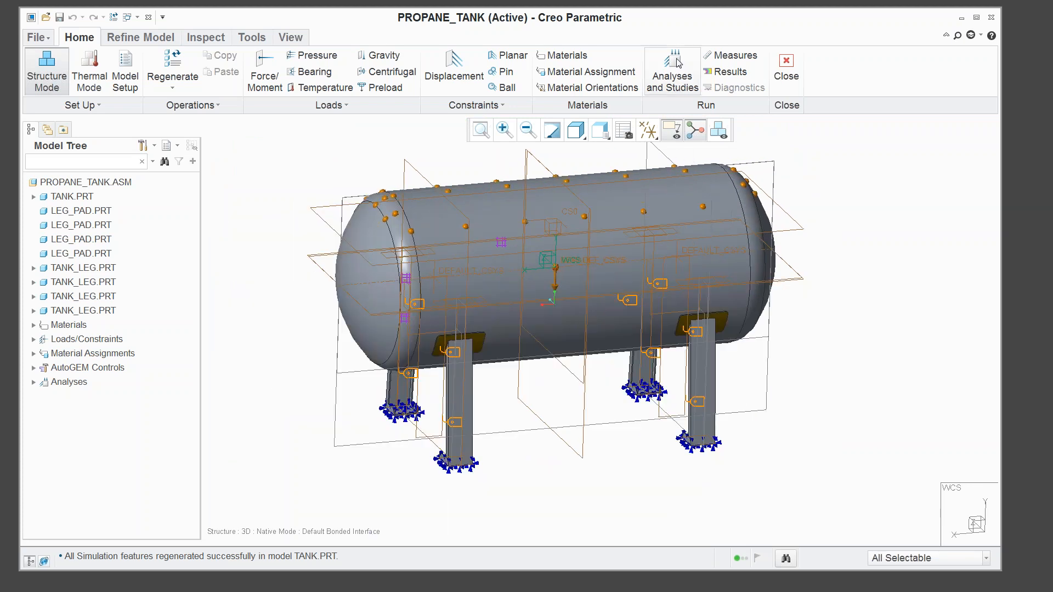
Rename the copied static analysis Copy_of_tank_initial as tank_new_pads and close the list of analyses and design studies.
{"action": "left_click", "coordinate": [673, 77]}
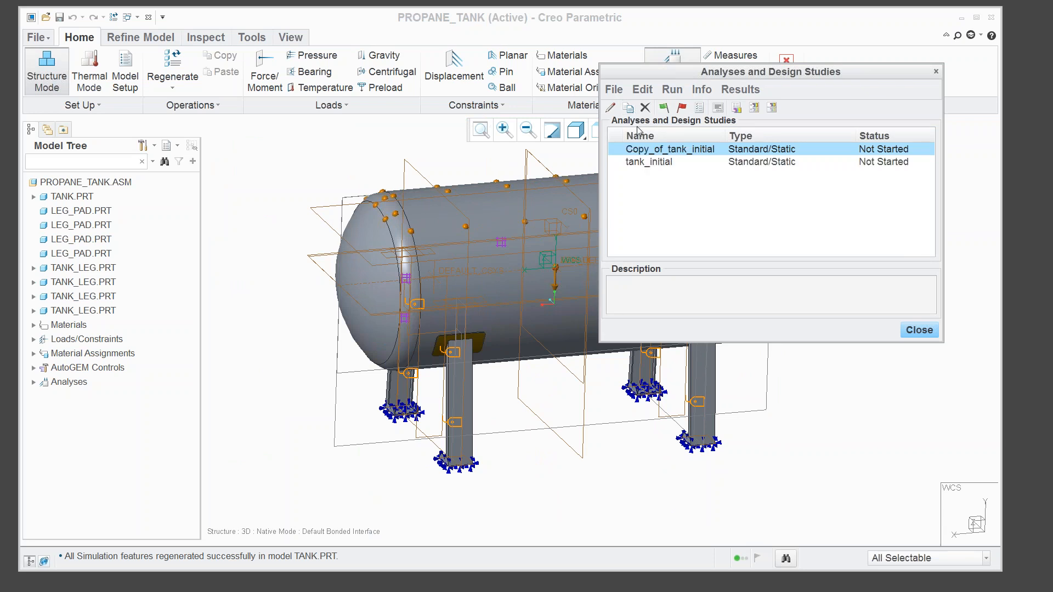
{"action": "left_click", "coordinate": [612, 109]}
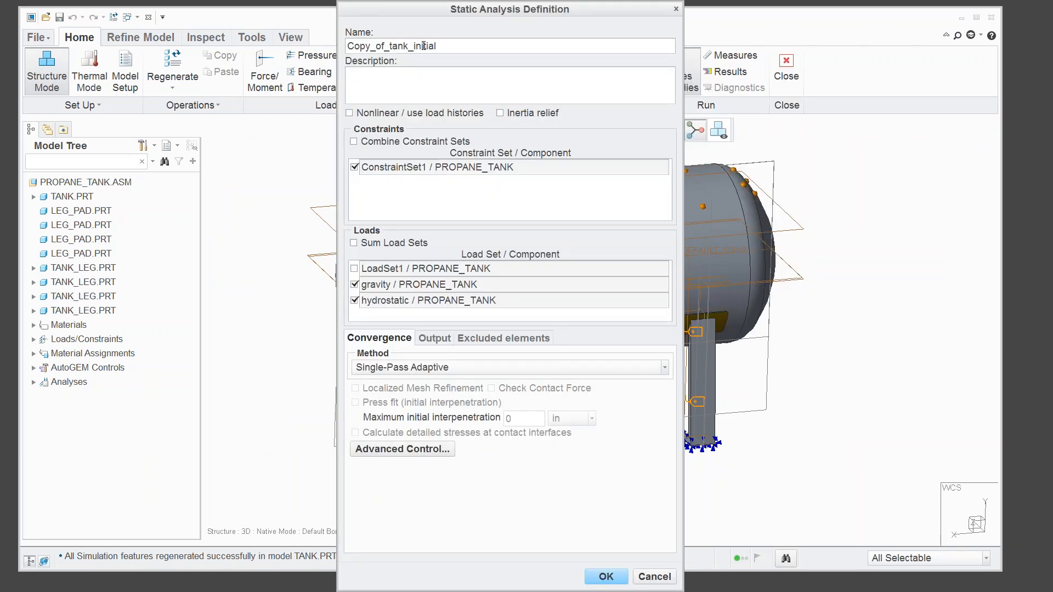
{"action": "double_click", "coordinate": [415, 46]}
{"action": "type", "text": "new_pads"}
{"action": "key", "text": "BackSpace"}
{"action": "key", "text": "BackSpace"}
{"action": "key", "text": "BackSpace"}
{"action": "key", "text": "BackSpace"}
{"action": "key", "text": "BackSpace"}
{"action": "key", "text": "BackSpace"}
{"action": "key", "text": "BackSpace"}
{"action": "key", "text": "BackSpace"}
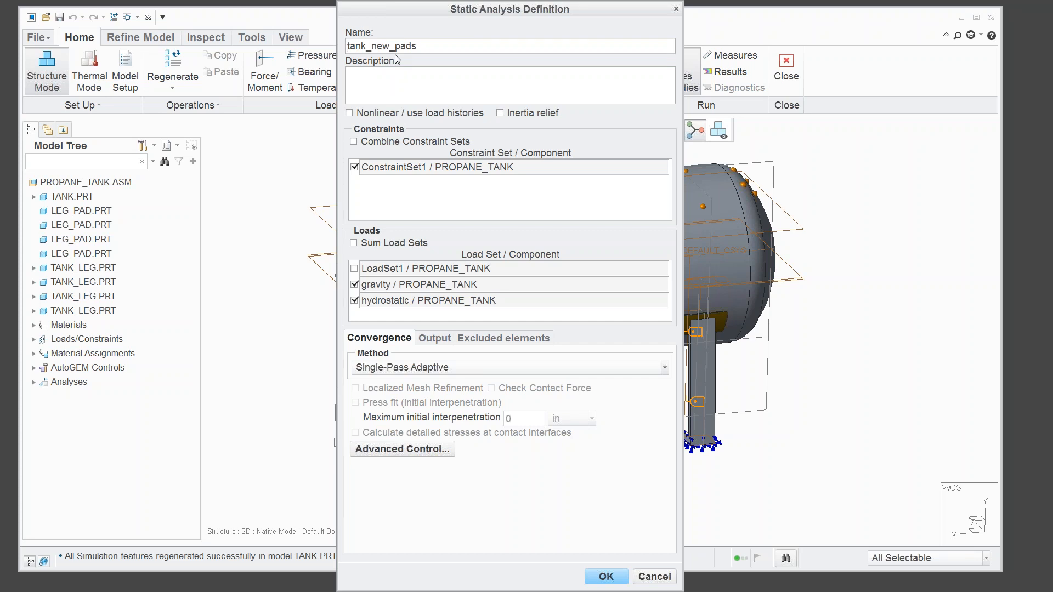
{"action": "left_click", "coordinate": [607, 577]}
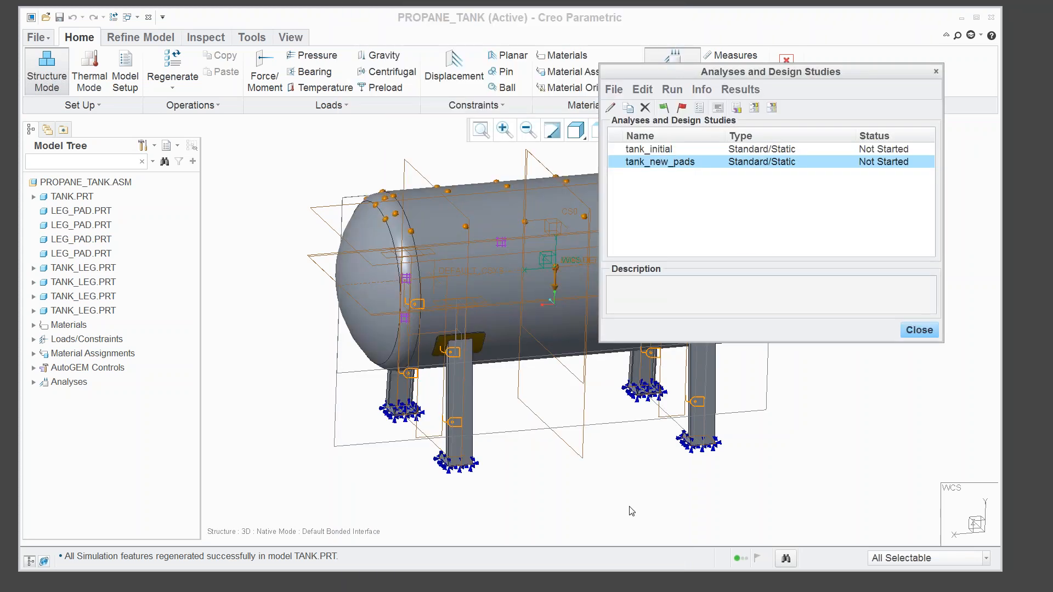
{"action": "left_click_drag", "start_coordinate": [874, 70], "coordinate": [850, 77]}
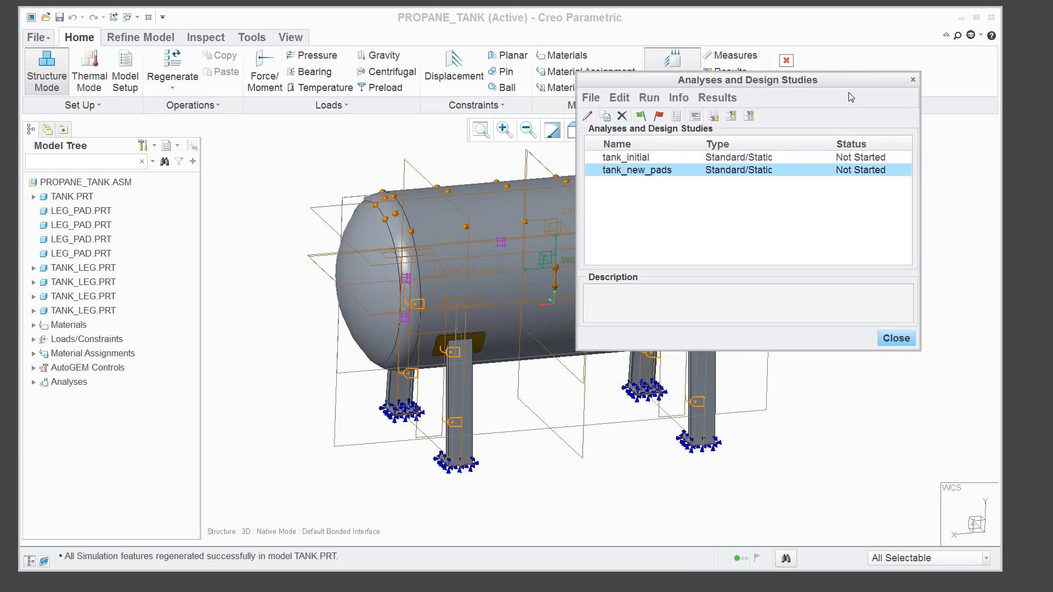
{"action": "left_click", "coordinate": [895, 338]}
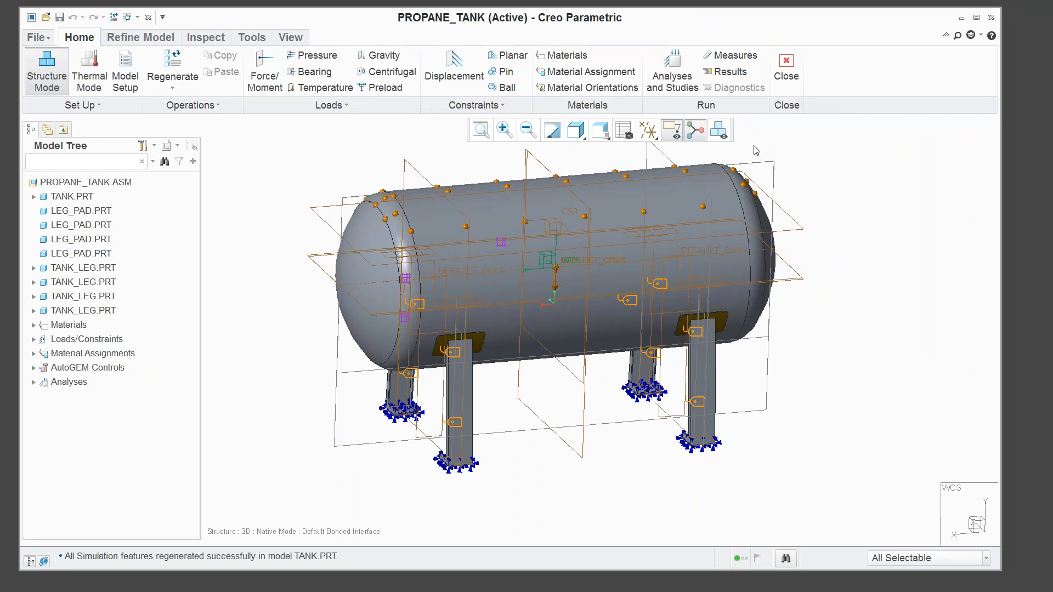
Open the von Mises stress results of Tank_larger_pads and examine the stress distribution around the leg pads.
{"action": "left_click", "coordinate": [725, 72]}
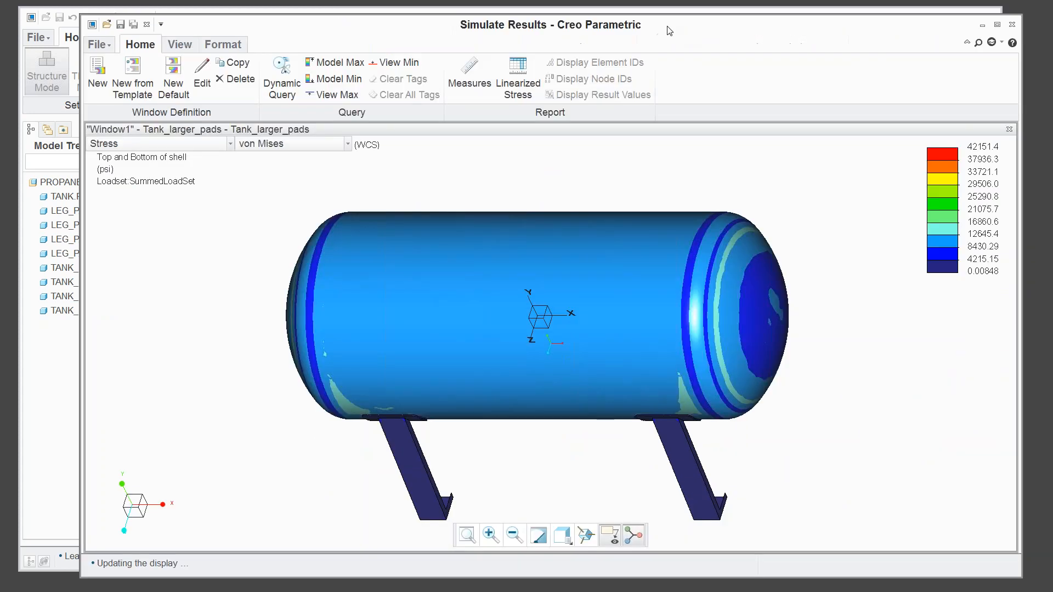
{"action": "left_click_drag", "start_coordinate": [670, 31], "coordinate": [624, 27]}
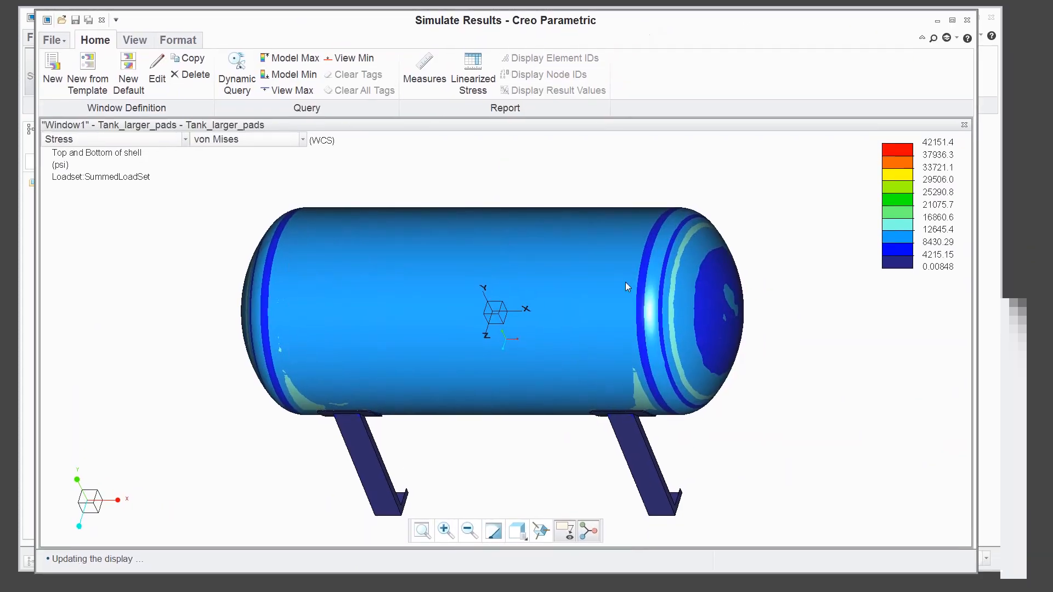
{"action": "mouse_move", "coordinate": [696, 392]}
{"action": "middle_mouse_down"}
{"action": "mouse_move", "coordinate": [732, 364]}
{"action": "mouse_move", "coordinate": [750, 308]}
{"action": "middle_mouse_up"}
{"action": "scroll", "coordinate": [677, 363], "scroll_direction": "down", "scroll_amount": 2}
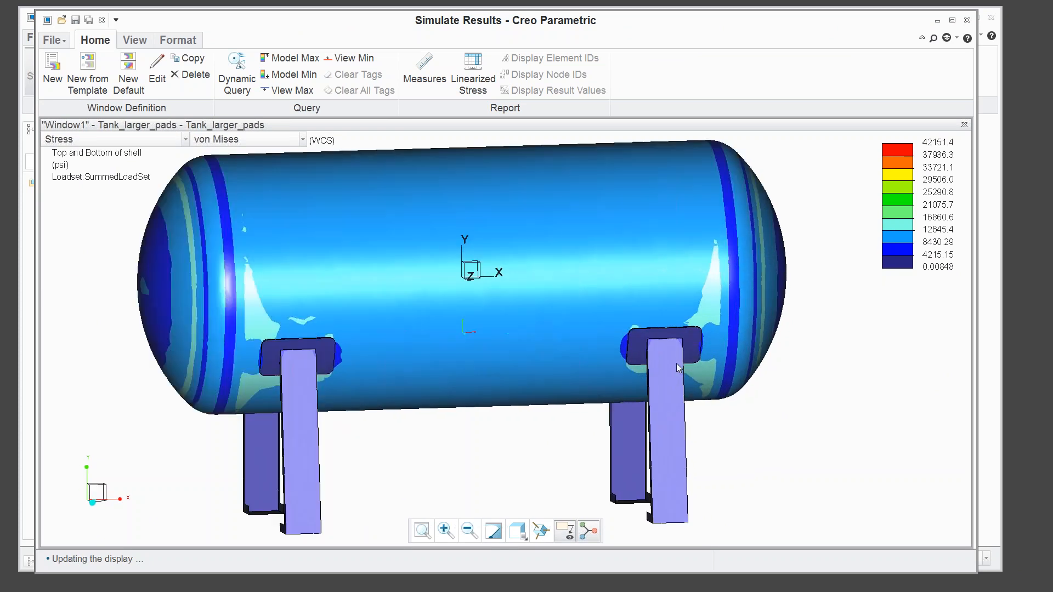
{"action": "scroll", "coordinate": [676, 363], "scroll_direction": "down", "scroll_amount": 3}
{"action": "scroll", "coordinate": [683, 362], "scroll_direction": "up", "scroll_amount": 4}
{"action": "scroll", "coordinate": [715, 365], "scroll_direction": "down", "scroll_amount": 2}
{"action": "scroll", "coordinate": [713, 361], "scroll_direction": "up", "scroll_amount": 1}
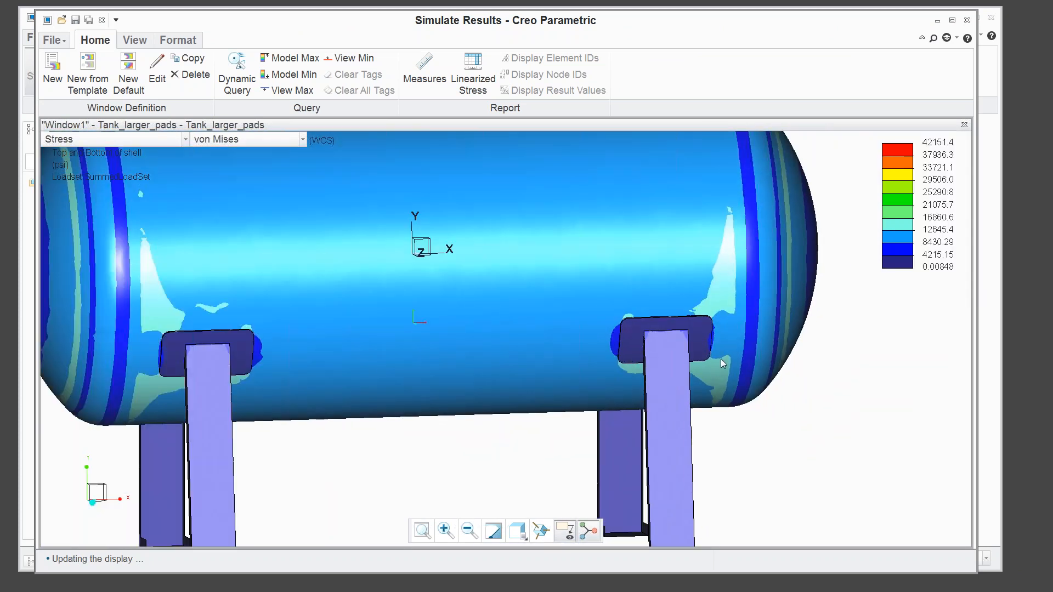
{"action": "scroll", "coordinate": [759, 352], "scroll_direction": "up", "scroll_amount": 1}
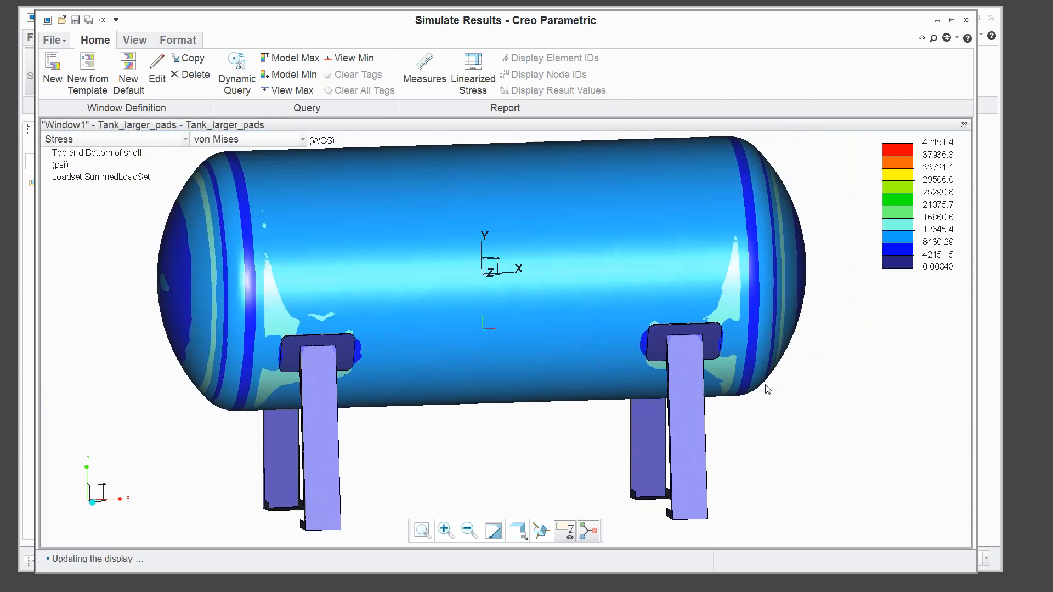
{"action": "mouse_move", "coordinate": [721, 343]}
{"action": "middle_mouse_down"}
{"action": "mouse_move", "coordinate": [660, 343]}
{"action": "mouse_move", "coordinate": [662, 362]}
{"action": "mouse_move", "coordinate": [673, 350]}
{"action": "middle_mouse_up"}
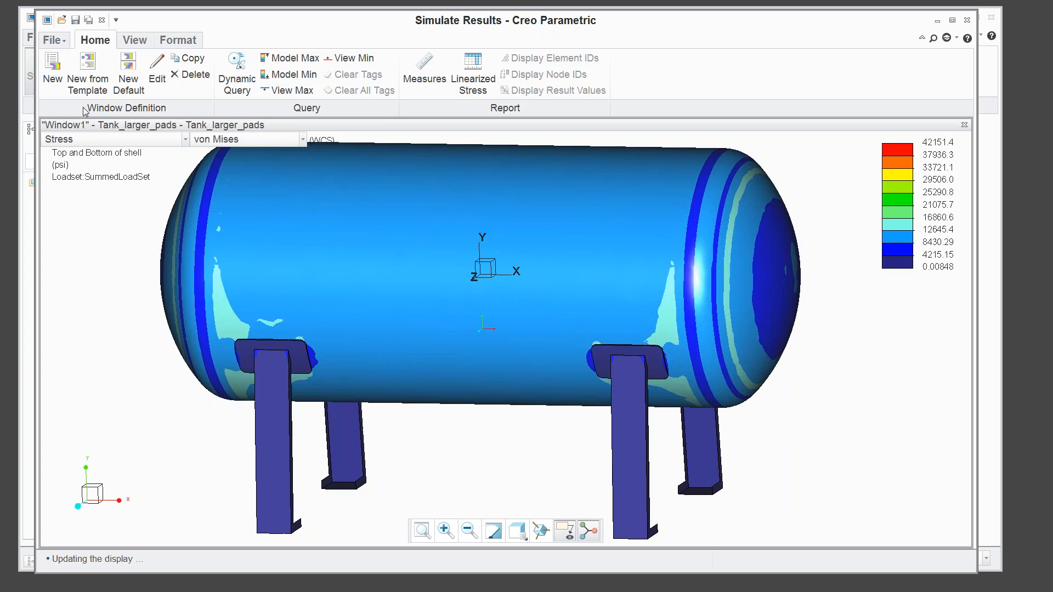
Set the stress legend's minimum to 0 and maximum to 16000 and apply it to the von Mises fringe plot.
{"action": "left_click", "coordinate": [178, 40]}
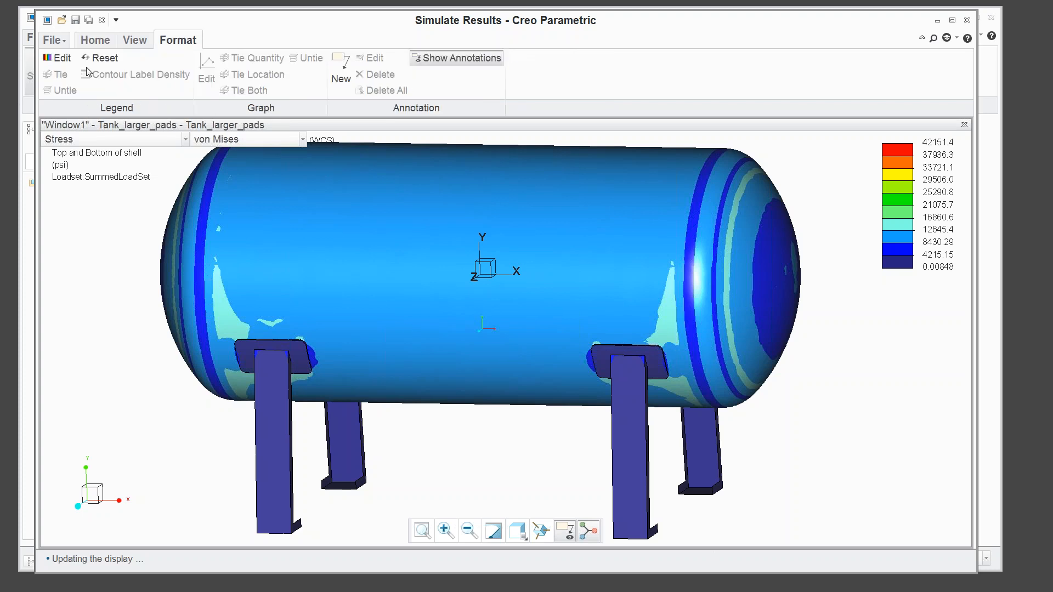
{"action": "left_click", "coordinate": [57, 57]}
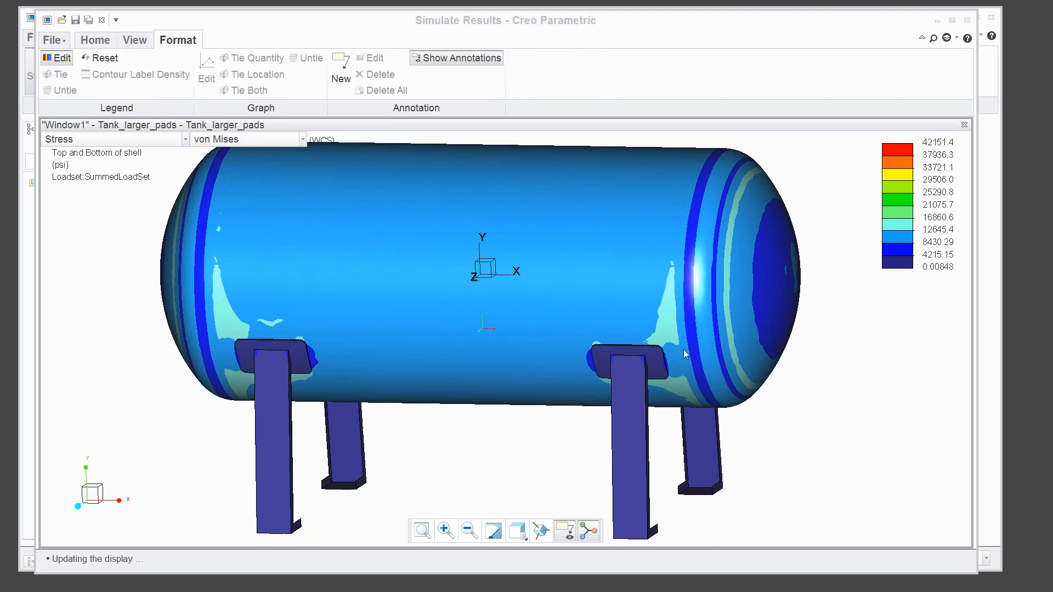
{"action": "left_click", "coordinate": [486, 311]}
{"action": "left_click_drag", "start_coordinate": [484, 310], "coordinate": [442, 310]}
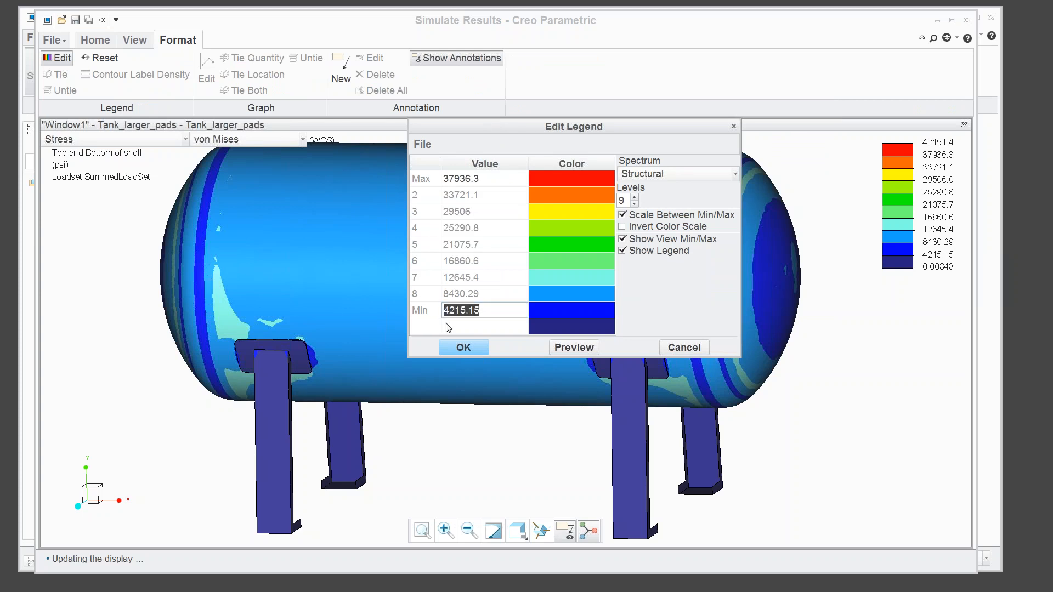
{"action": "type", "text": "0"}
{"action": "key", "text": "Return"}
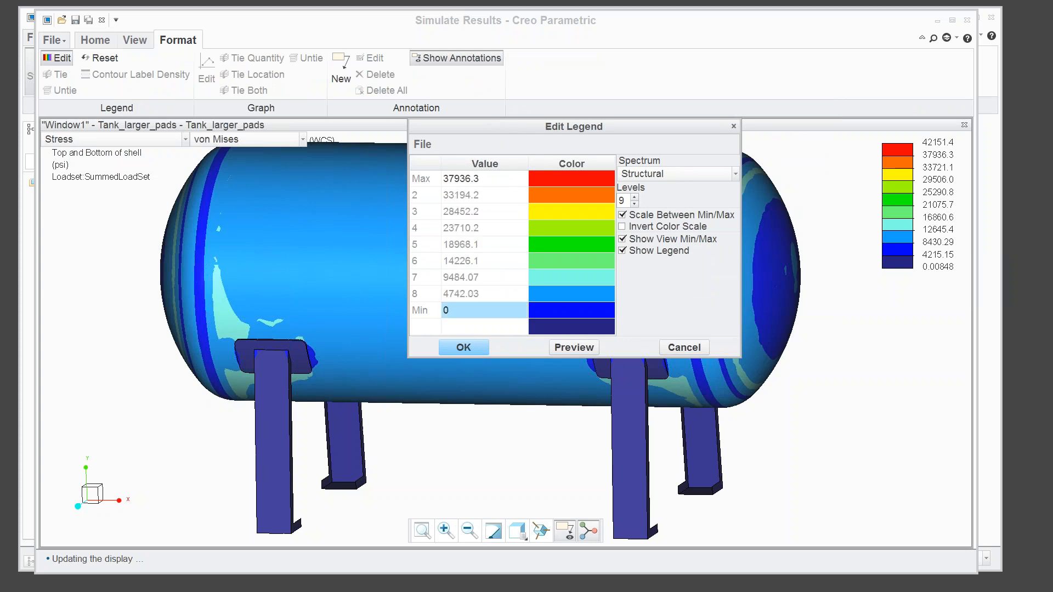
{"action": "left_click", "coordinate": [473, 179]}
{"action": "left_click_drag", "start_coordinate": [502, 180], "coordinate": [441, 180]}
{"action": "type", "text": "16000"}
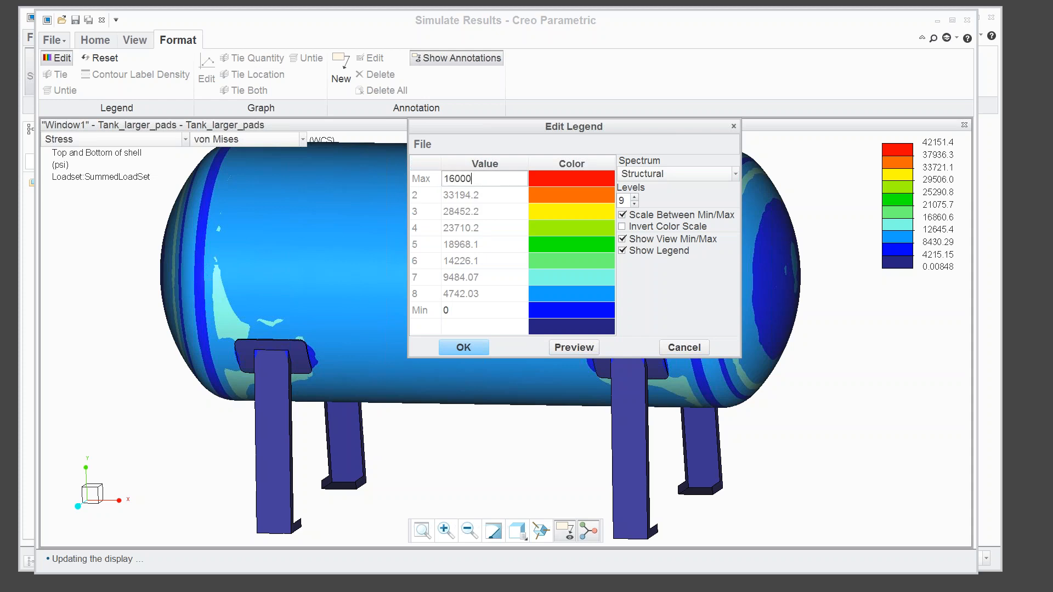
{"action": "key", "text": "Return"}
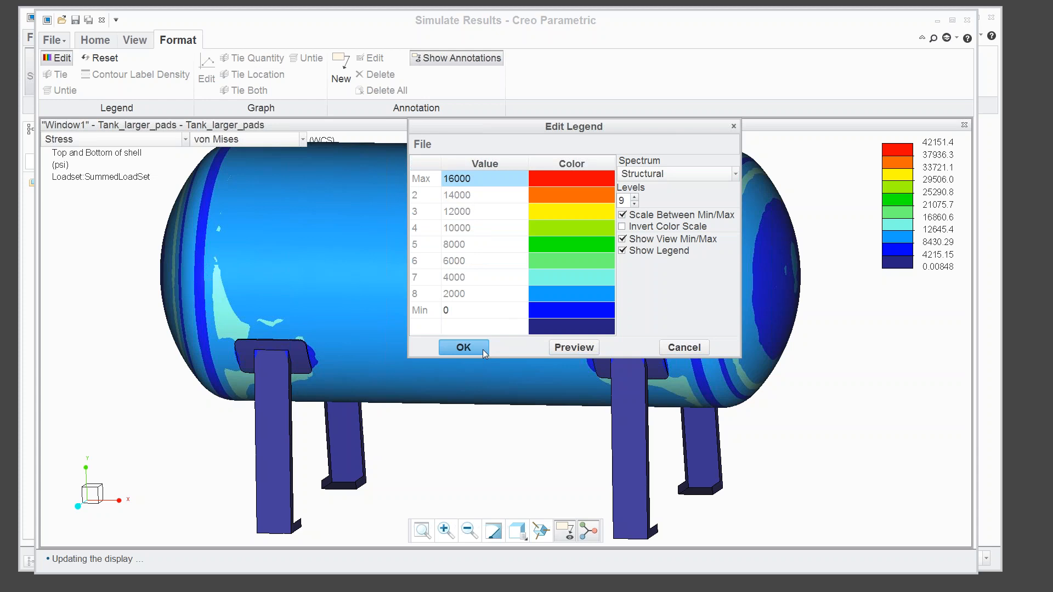
{"action": "left_click", "coordinate": [464, 348]}
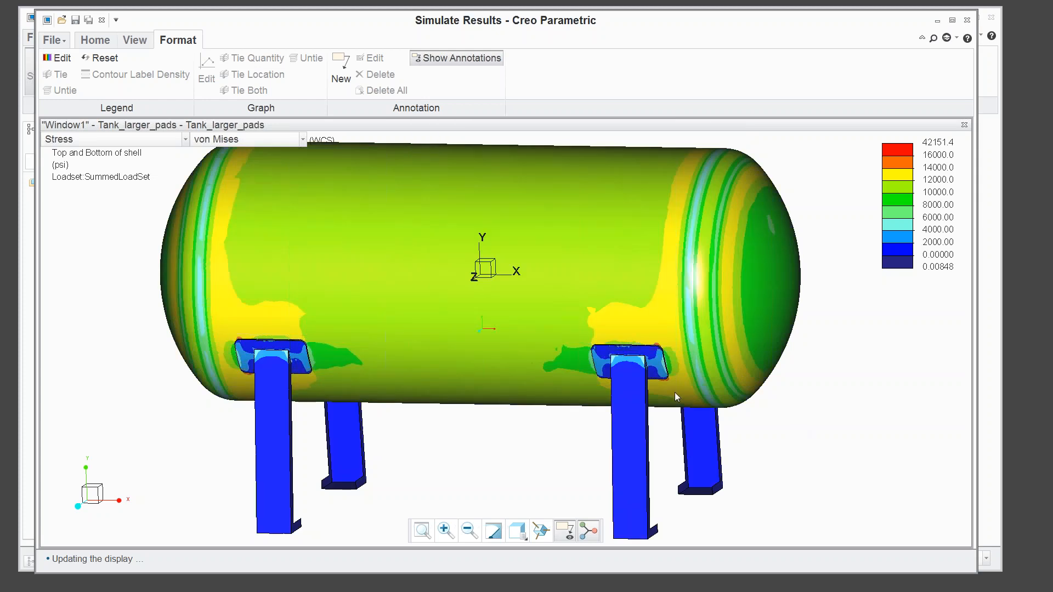
Examine the stress distribution along the upper edge and rounded corner of a front leg pad.
{"action": "scroll", "coordinate": [667, 354], "scroll_direction": "up", "scroll_amount": 5}
{"action": "scroll", "coordinate": [643, 338], "scroll_direction": "up", "scroll_amount": 3}
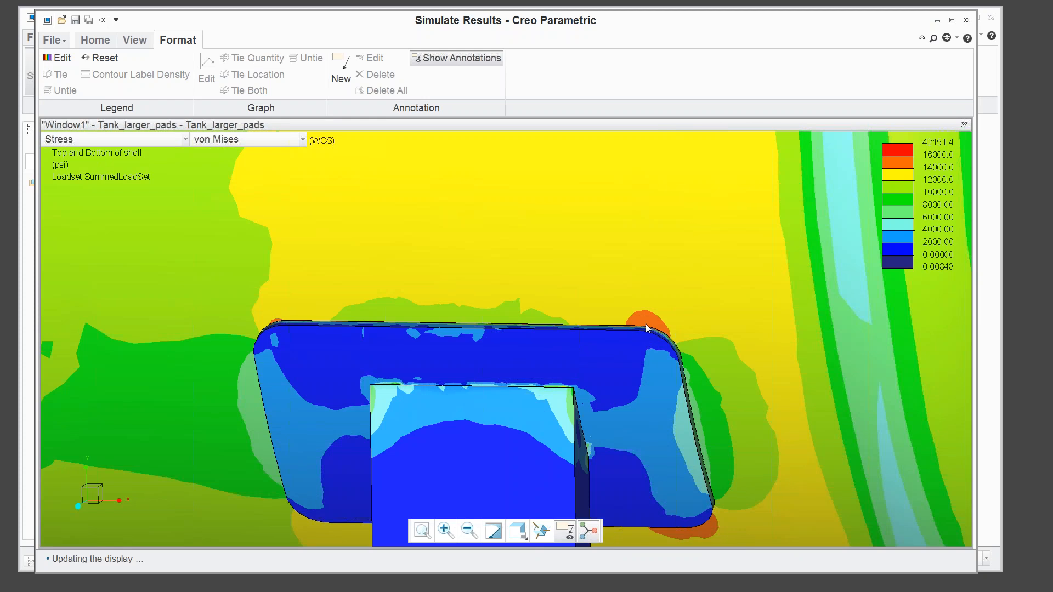
{"action": "scroll", "coordinate": [591, 325], "scroll_direction": "up", "scroll_amount": 5}
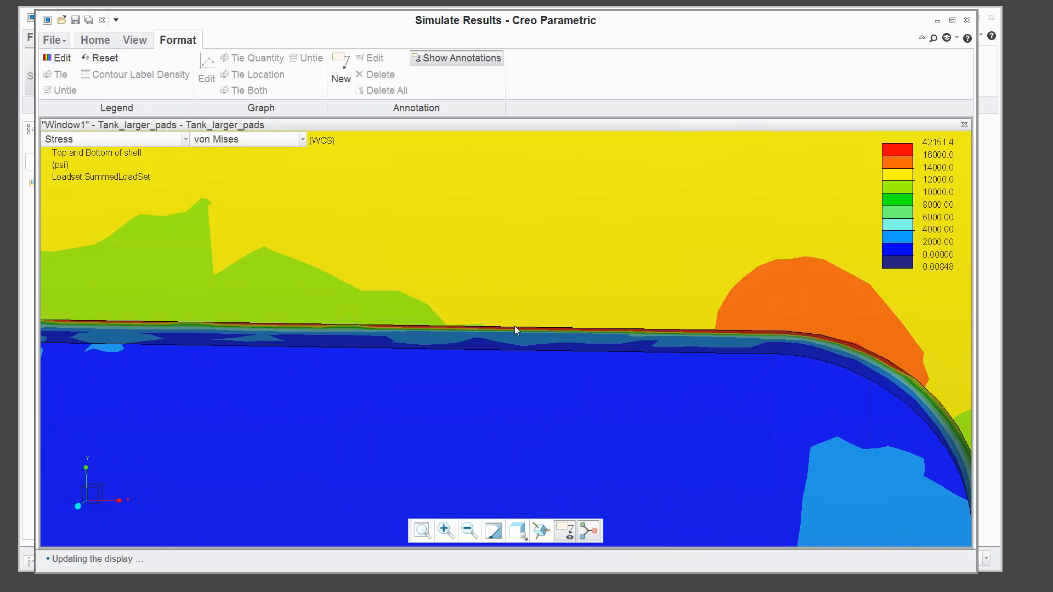
{"action": "scroll", "coordinate": [635, 322], "scroll_direction": "down", "scroll_amount": 5}
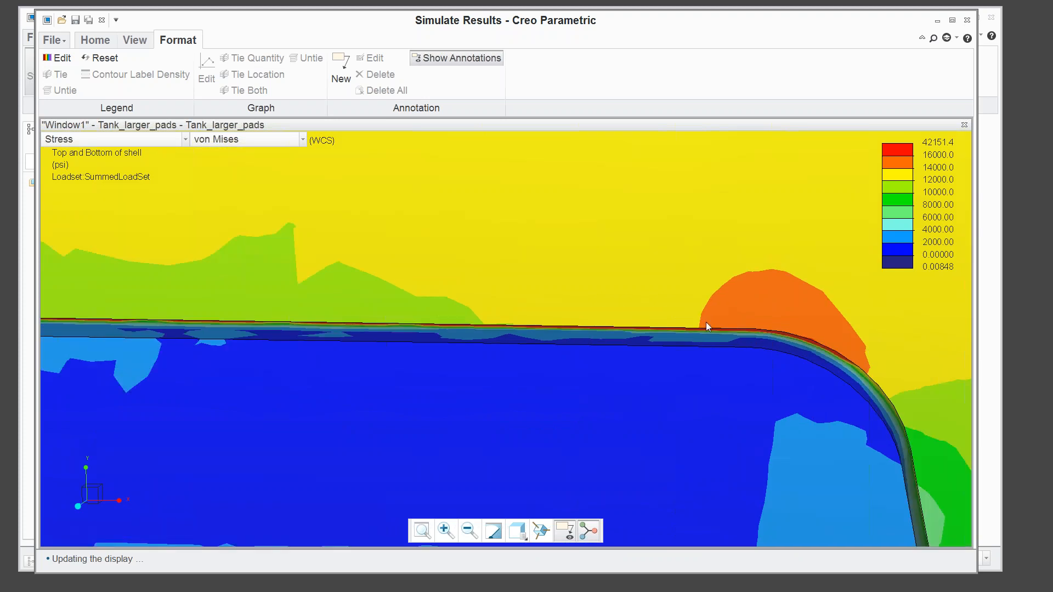
{"action": "scroll", "coordinate": [658, 362], "scroll_direction": "down", "scroll_amount": 10}
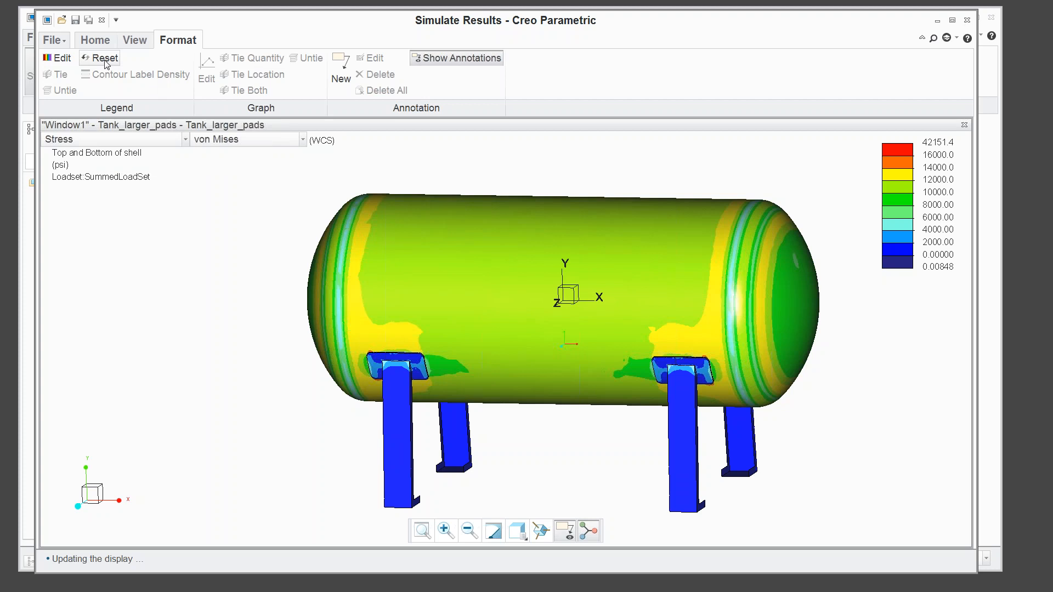
Redefine the result window to show the deformed shape at 5% scaling with element edges.
{"action": "left_click", "coordinate": [95, 40]}
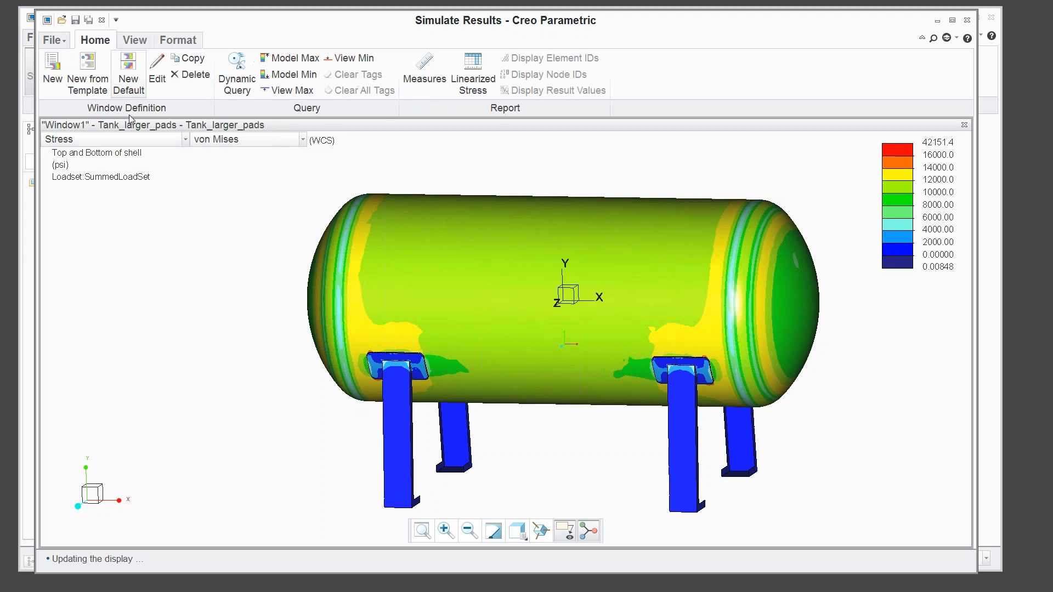
{"action": "left_click", "coordinate": [161, 81]}
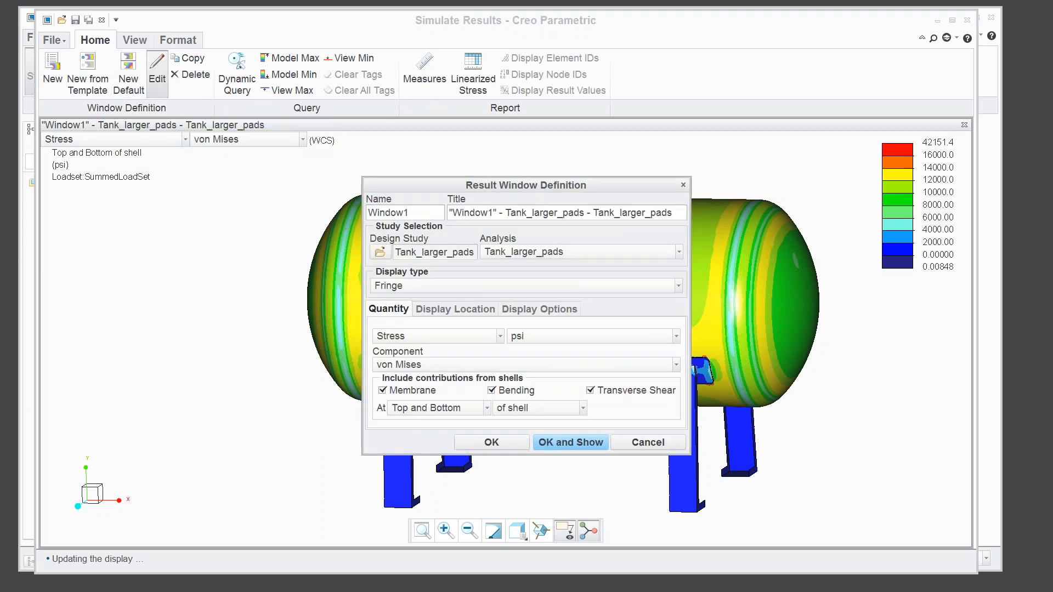
{"action": "left_click", "coordinate": [533, 316]}
{"action": "left_click", "coordinate": [553, 329]}
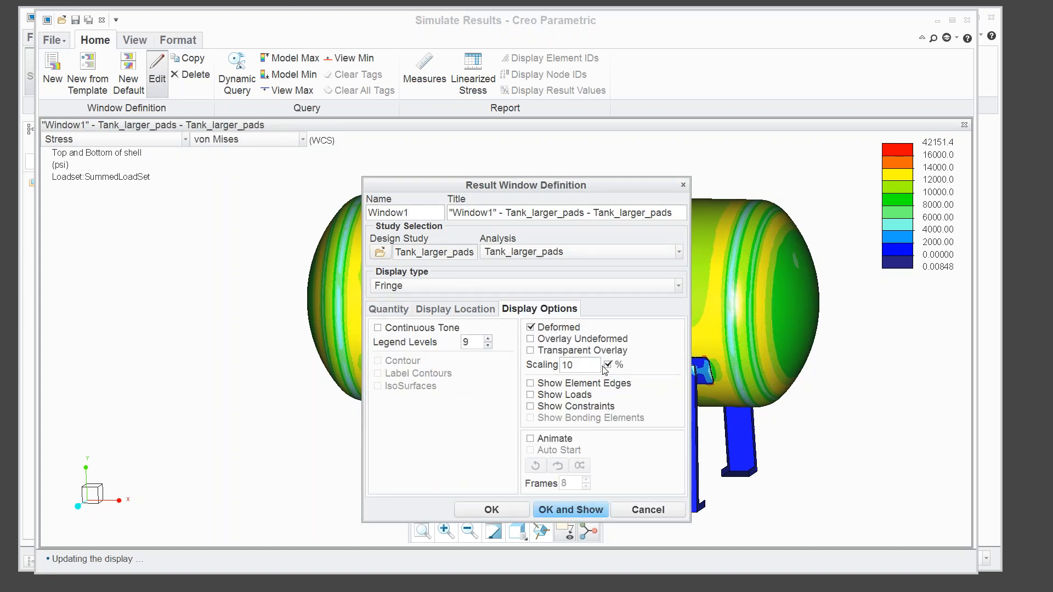
{"action": "left_click_drag", "start_coordinate": [571, 365], "coordinate": [562, 367]}
{"action": "type", "text": "5"}
{"action": "left_click", "coordinate": [563, 385]}
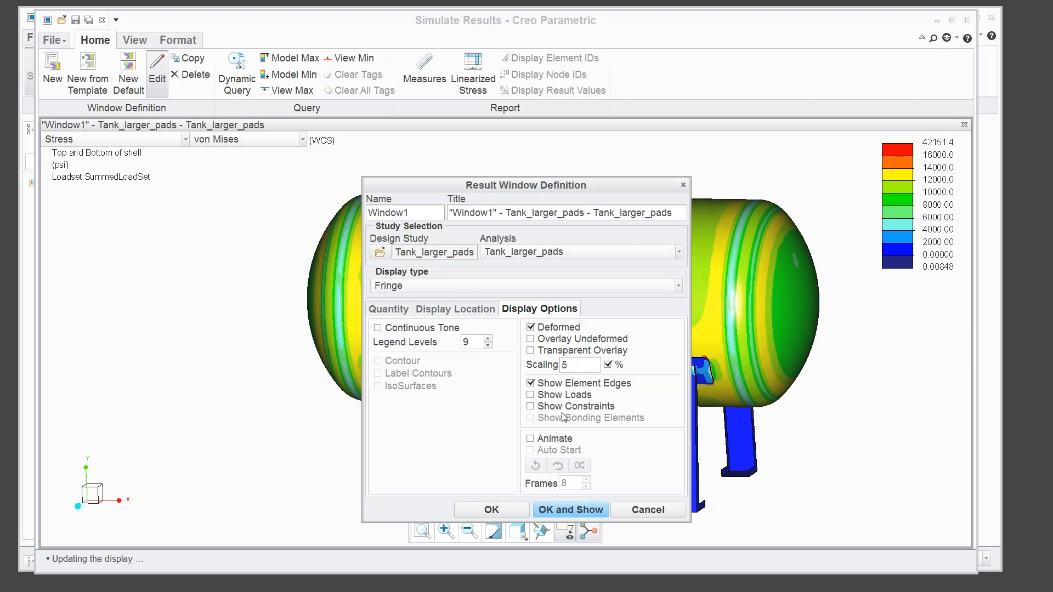
{"action": "left_click", "coordinate": [571, 509]}
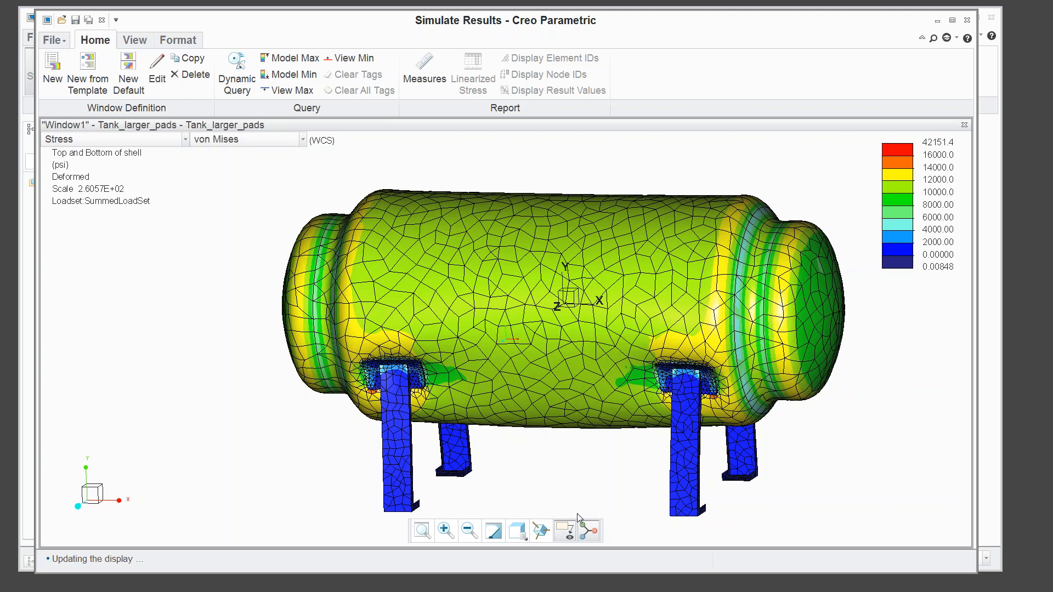
Turn off the deformed shape in the result window definition and redisplay the stress plot.
{"action": "left_click", "coordinate": [159, 80]}
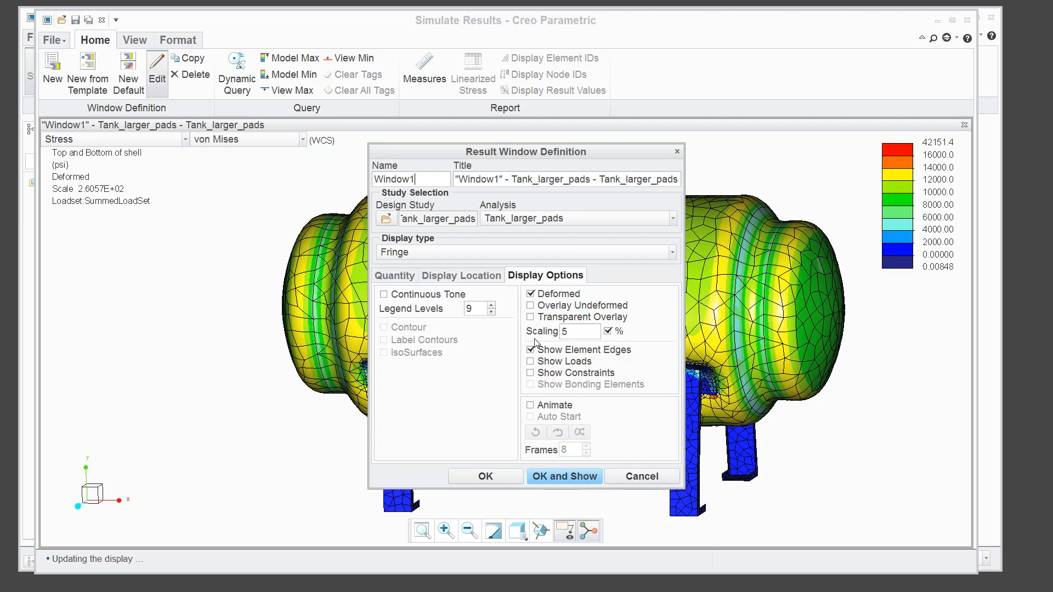
{"action": "left_click", "coordinate": [530, 295]}
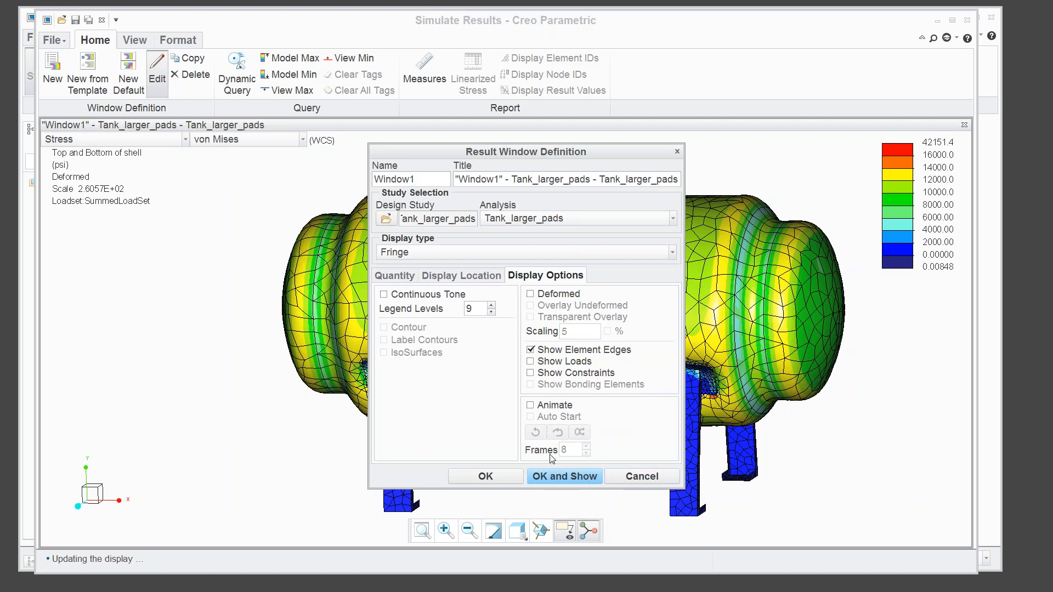
{"action": "left_click", "coordinate": [555, 476]}
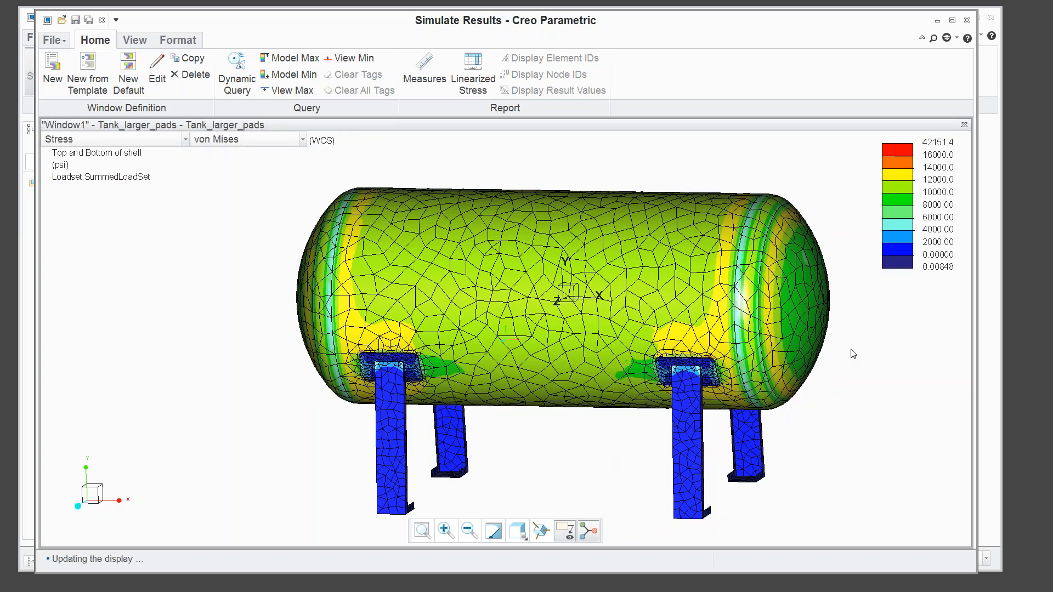
Examine the element mesh and stress contours over the tank and around the leg pad and leg.
{"action": "scroll", "coordinate": [864, 280], "scroll_direction": "down", "scroll_amount": 2}
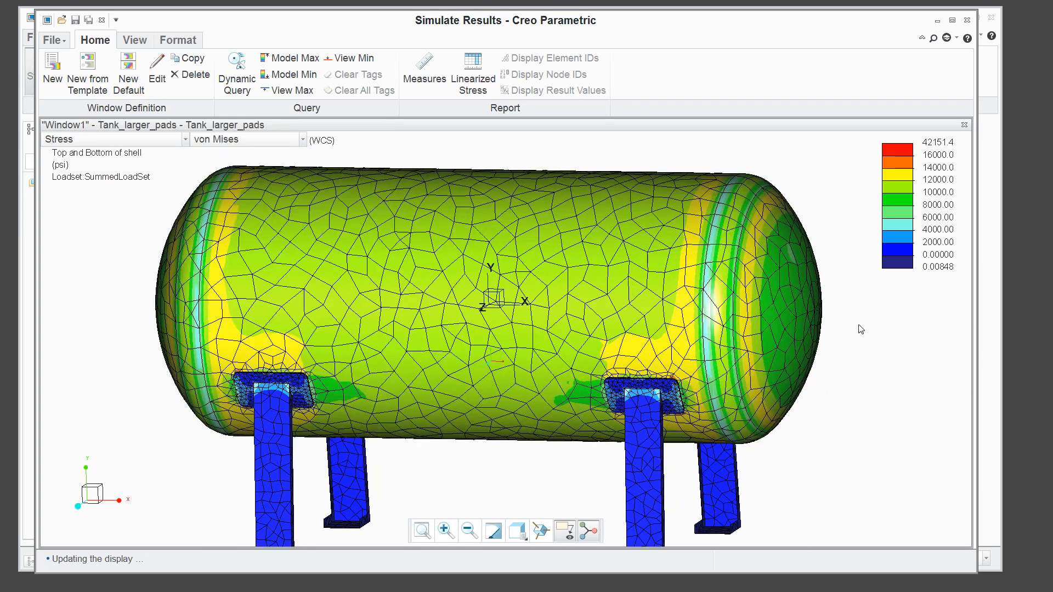
{"action": "mouse_move", "coordinate": [871, 357]}
{"action": "middle_mouse_down"}
{"action": "mouse_move", "coordinate": [890, 351]}
{"action": "mouse_move", "coordinate": [867, 365]}
{"action": "middle_mouse_up"}
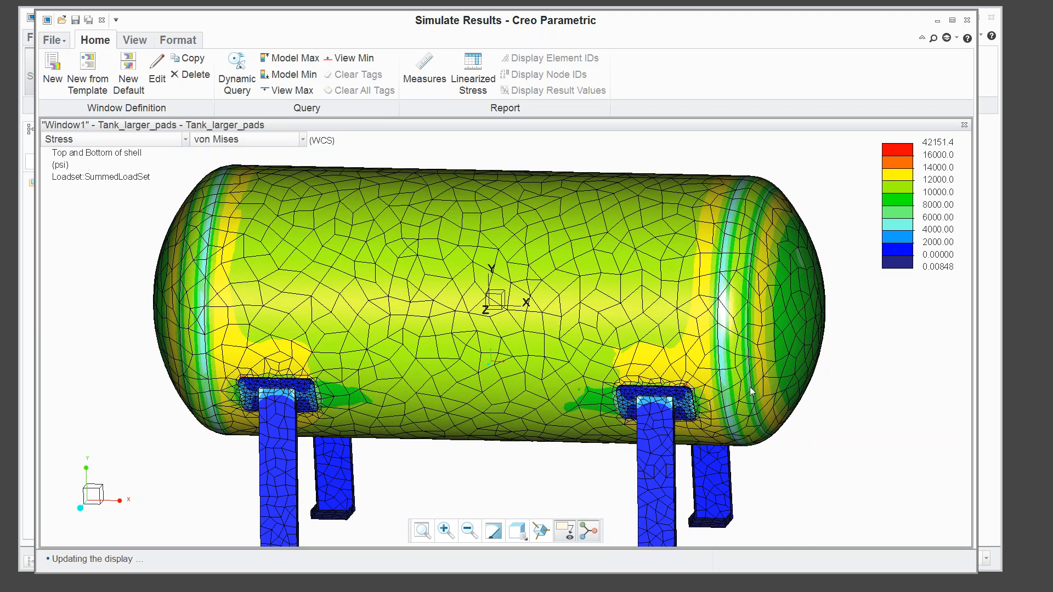
{"action": "scroll", "coordinate": [737, 384], "scroll_direction": "down", "scroll_amount": 3}
{"action": "scroll", "coordinate": [736, 505], "scroll_direction": "up", "scroll_amount": 1}
{"action": "mouse_move", "coordinate": [785, 461]}
{"action": "middle_mouse_down"}
{"action": "mouse_move", "coordinate": [768, 465]}
{"action": "mouse_move", "coordinate": [771, 475]}
{"action": "middle_mouse_up"}
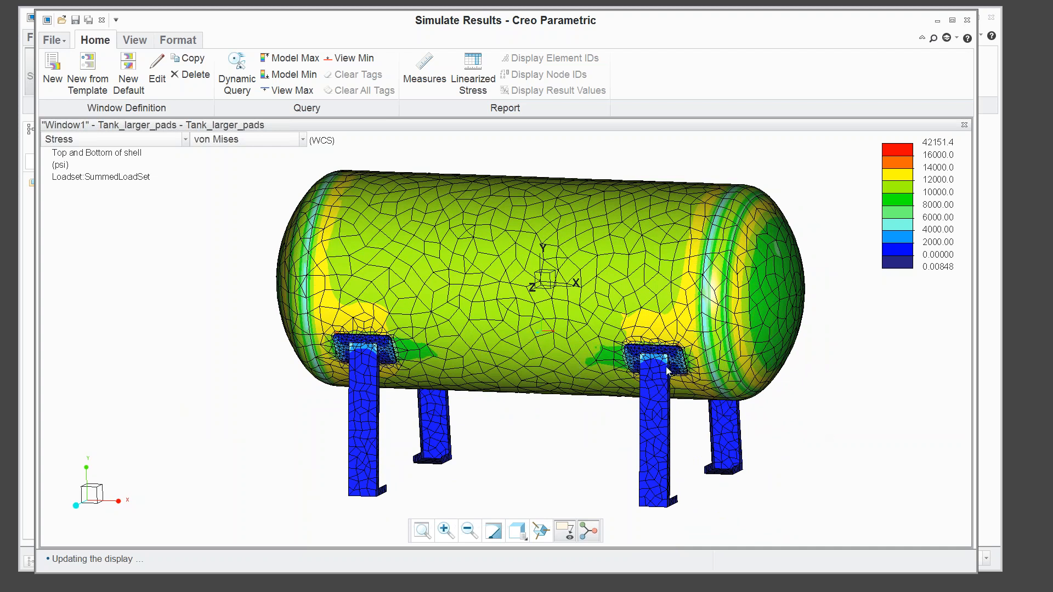
{"action": "scroll", "coordinate": [668, 367], "scroll_direction": "down", "scroll_amount": 5}
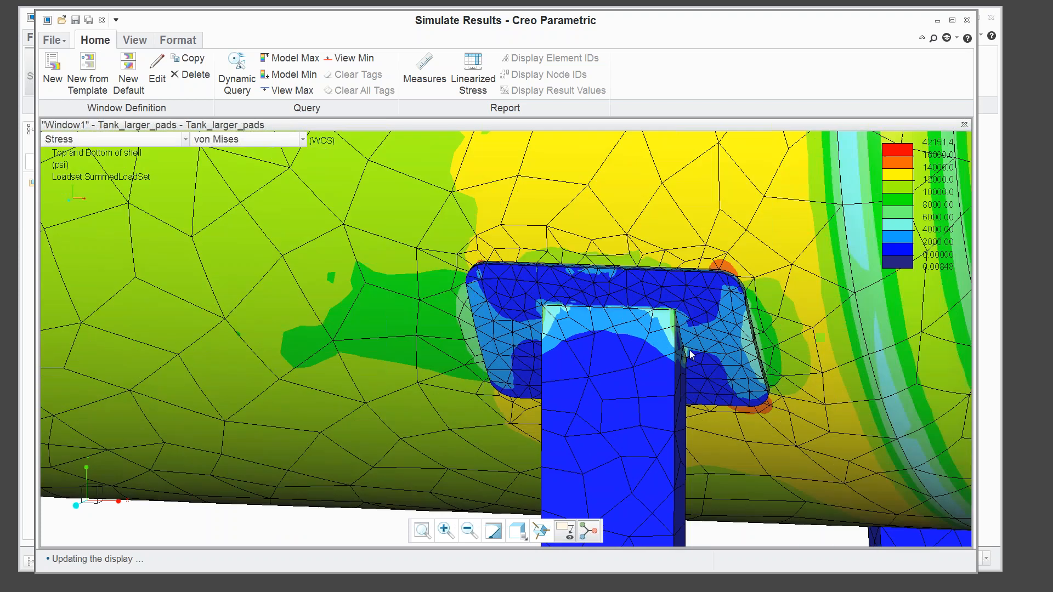
{"action": "scroll", "coordinate": [690, 355], "scroll_direction": "down", "scroll_amount": 2}
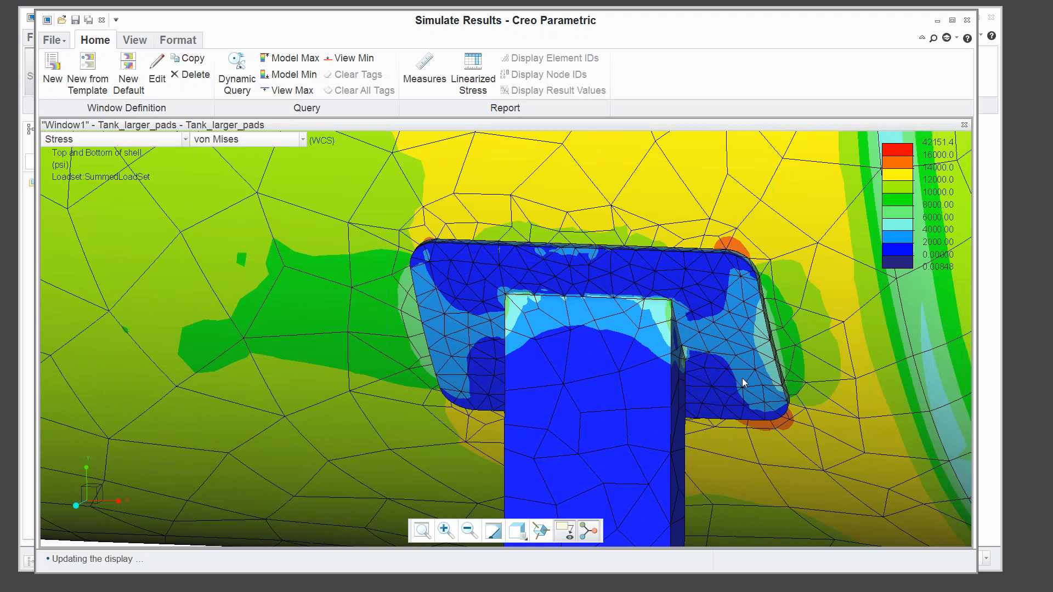
{"action": "scroll", "coordinate": [692, 308], "scroll_direction": "up", "scroll_amount": 2}
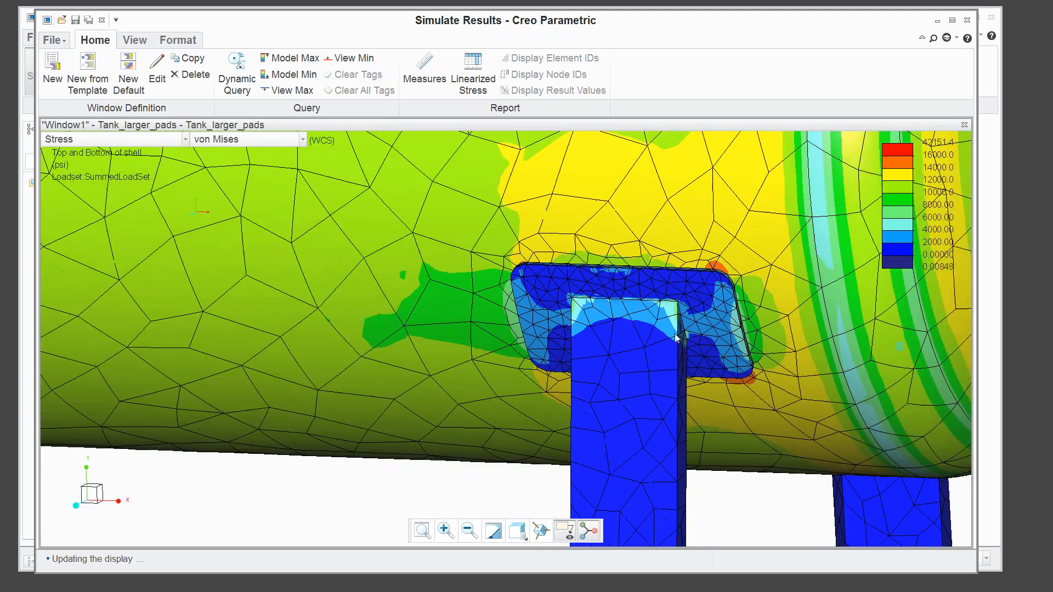
{"action": "scroll", "coordinate": [677, 339], "scroll_direction": "up", "scroll_amount": 5}
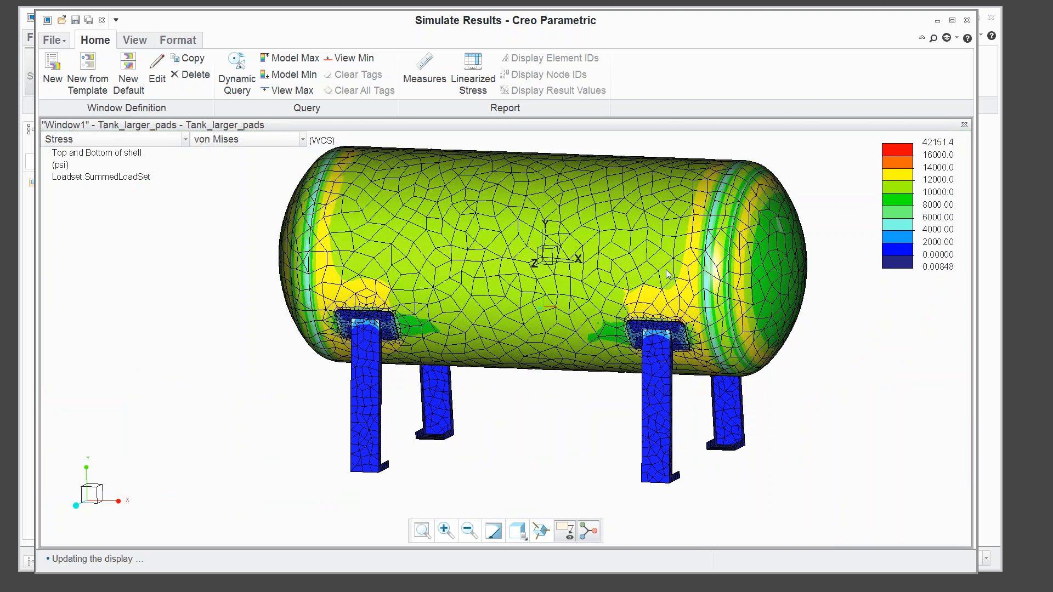
{"action": "scroll", "coordinate": [778, 200], "scroll_direction": "down", "scroll_amount": 1}
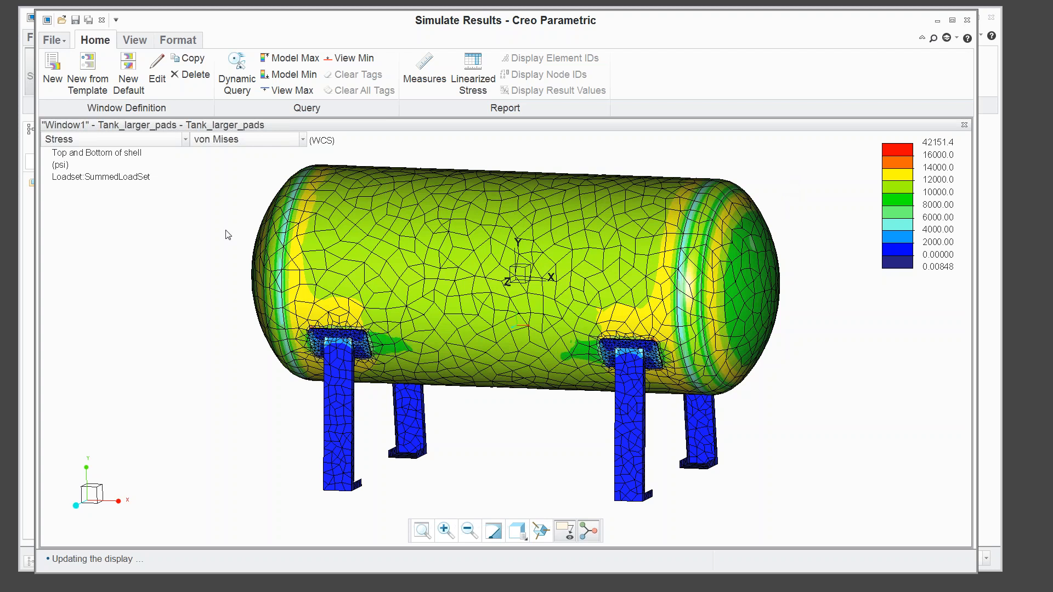
Close the simulation results and return to the propane tank assembly.
{"action": "left_click", "coordinate": [53, 41]}
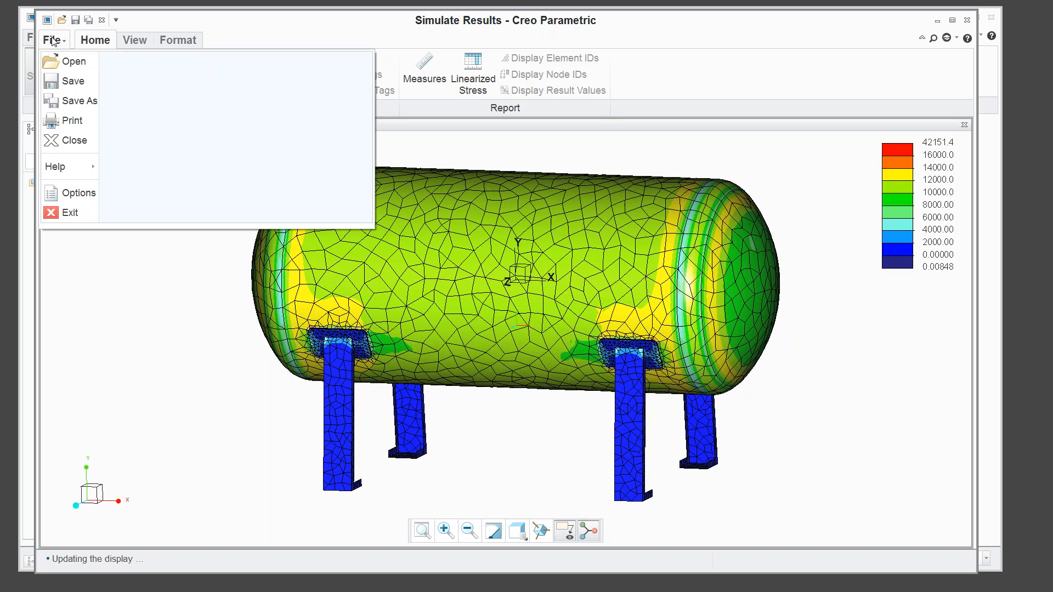
{"action": "left_click", "coordinate": [51, 141]}
{"action": "left_click", "coordinate": [544, 342]}
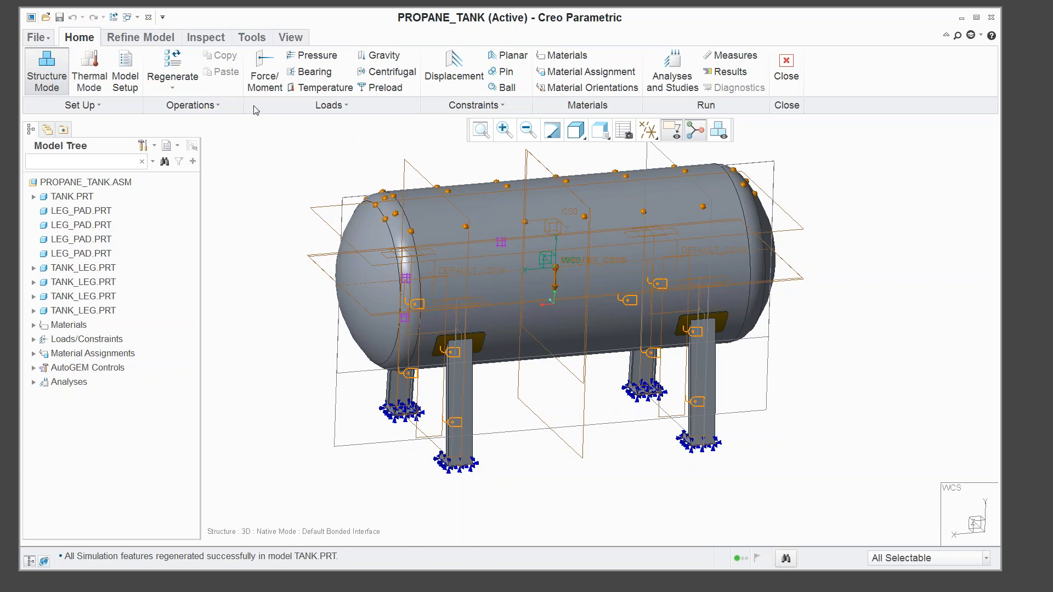
Start a weighted link with surfaces as its independent side and select all cylindrical and end-cap surfaces of TANK.PRT.
{"action": "left_click", "coordinate": [136, 39]}
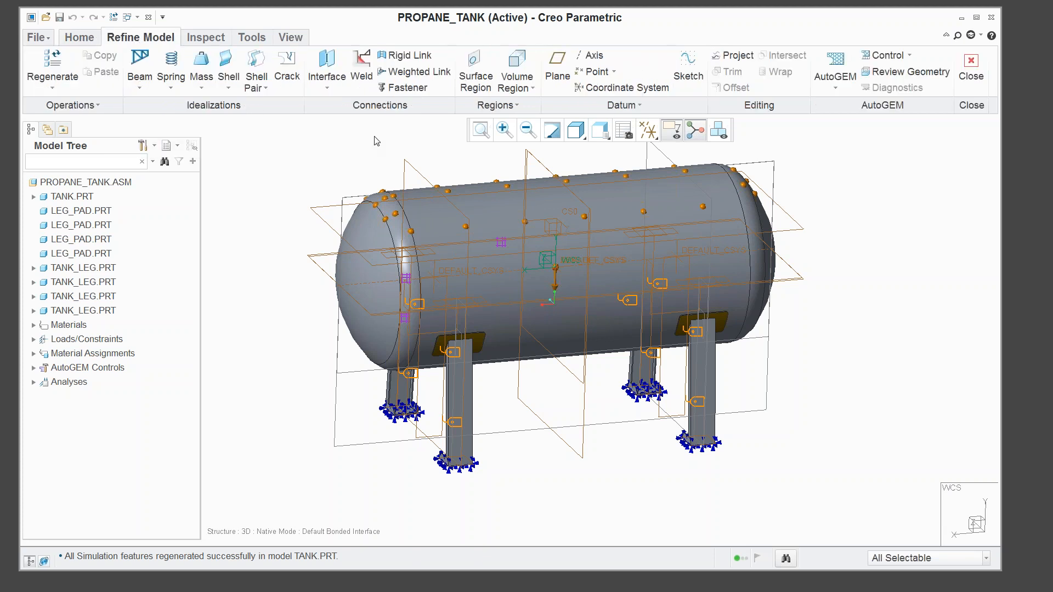
{"action": "left_click", "coordinate": [416, 73]}
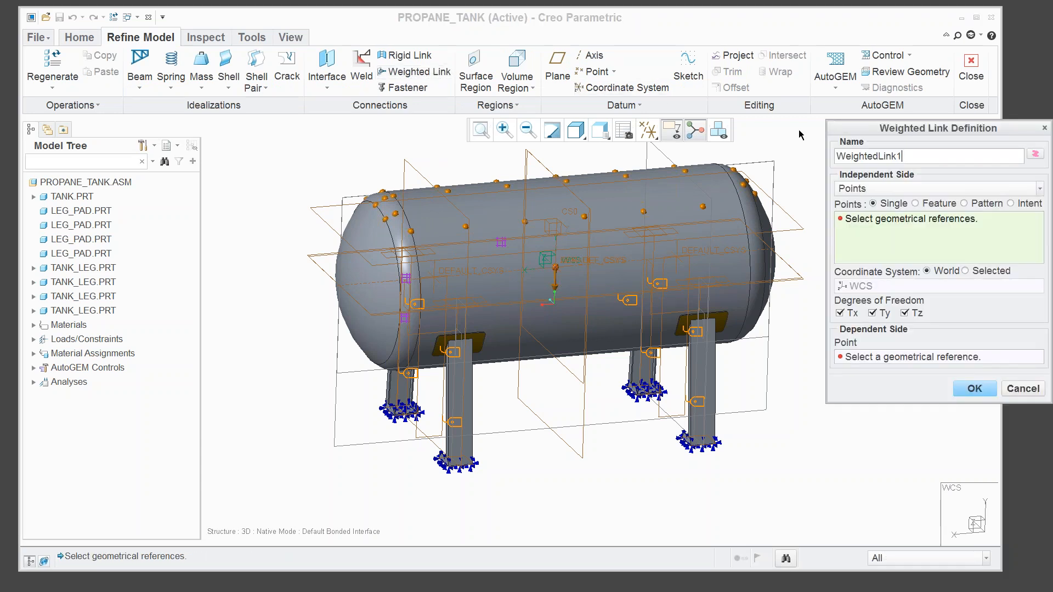
{"action": "left_click", "coordinate": [1038, 189]}
{"action": "left_click", "coordinate": [885, 229]}
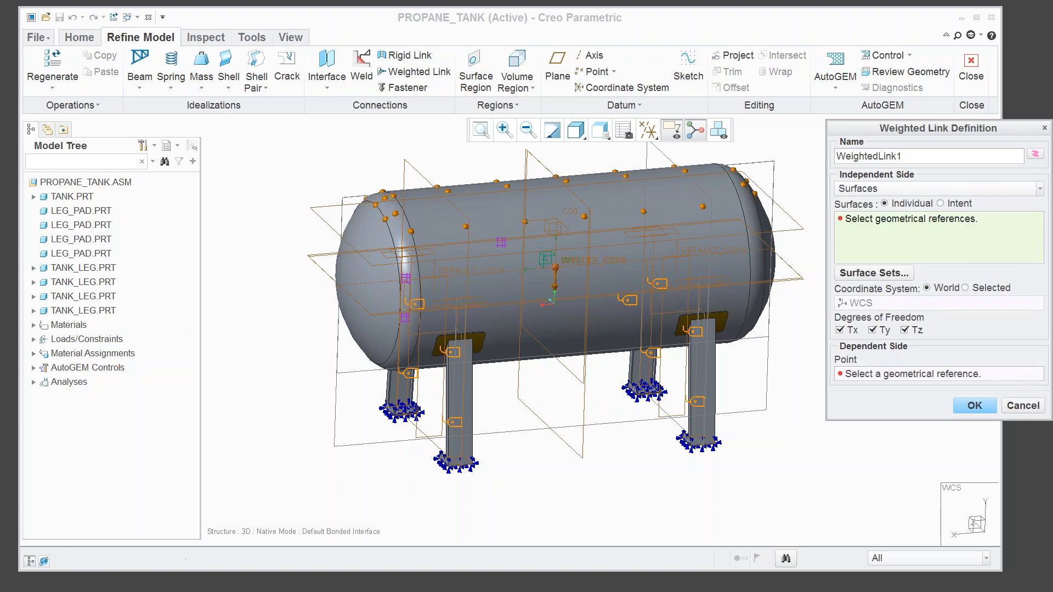
{"action": "left_click", "coordinate": [375, 253]}
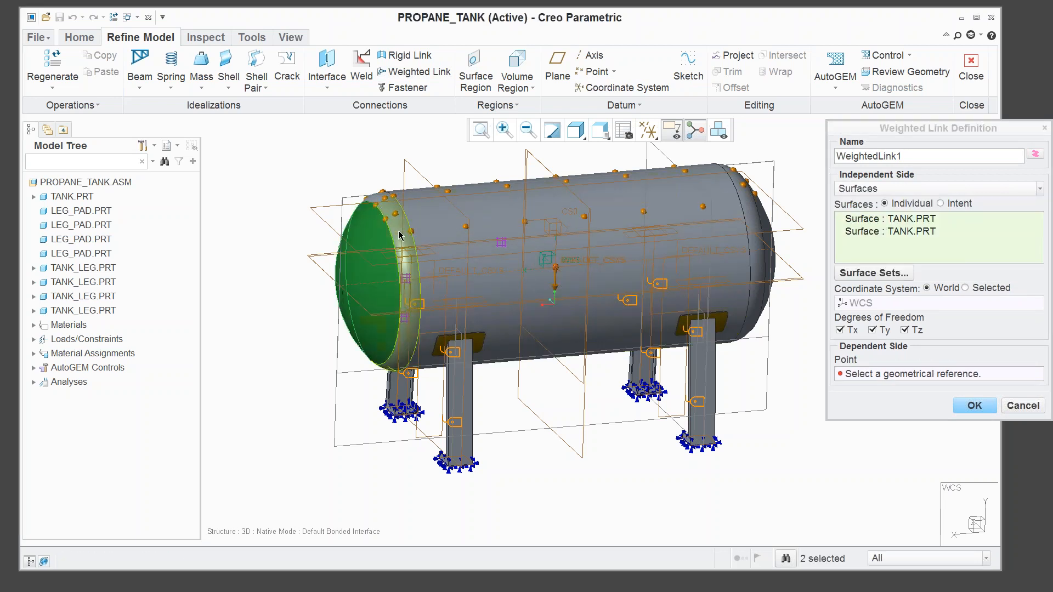
{"action": "left_click", "coordinate": [431, 231], "text": "ctrl"}
{"action": "left_click", "coordinate": [753, 235], "text": "ctrl"}
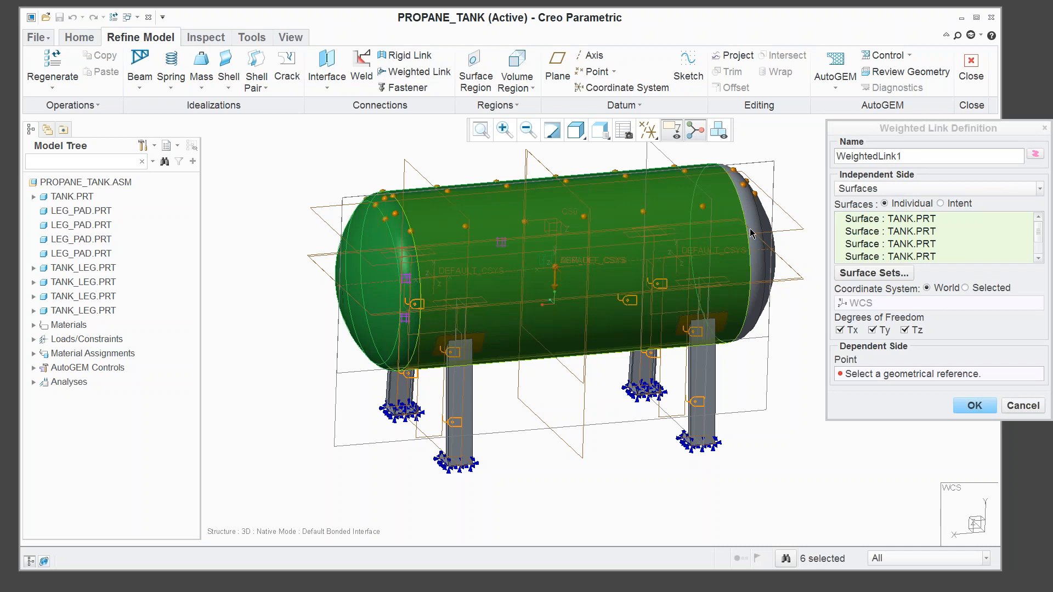
{"action": "left_click", "coordinate": [766, 227], "text": "ctrl"}
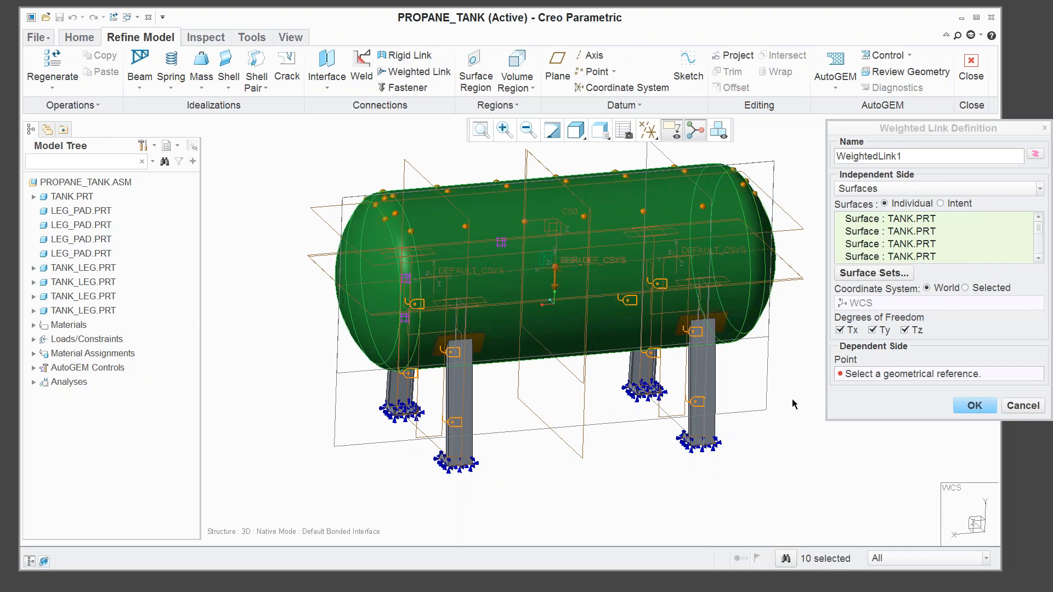
Set the tank's CG point as the weighted link's dependent side and create the link.
{"action": "left_click", "coordinate": [850, 377]}
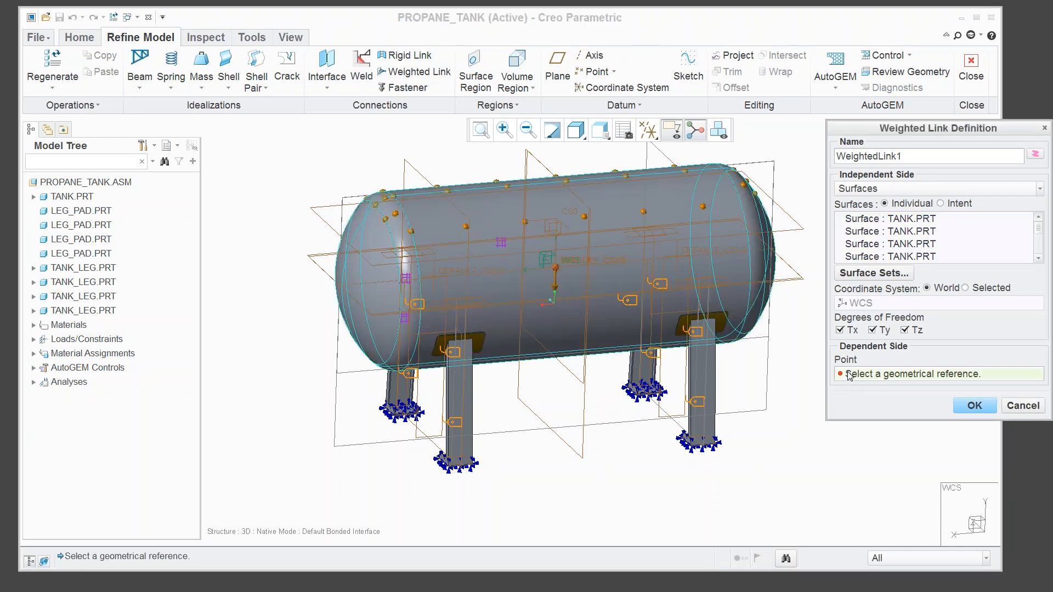
{"action": "left_click", "coordinate": [555, 269]}
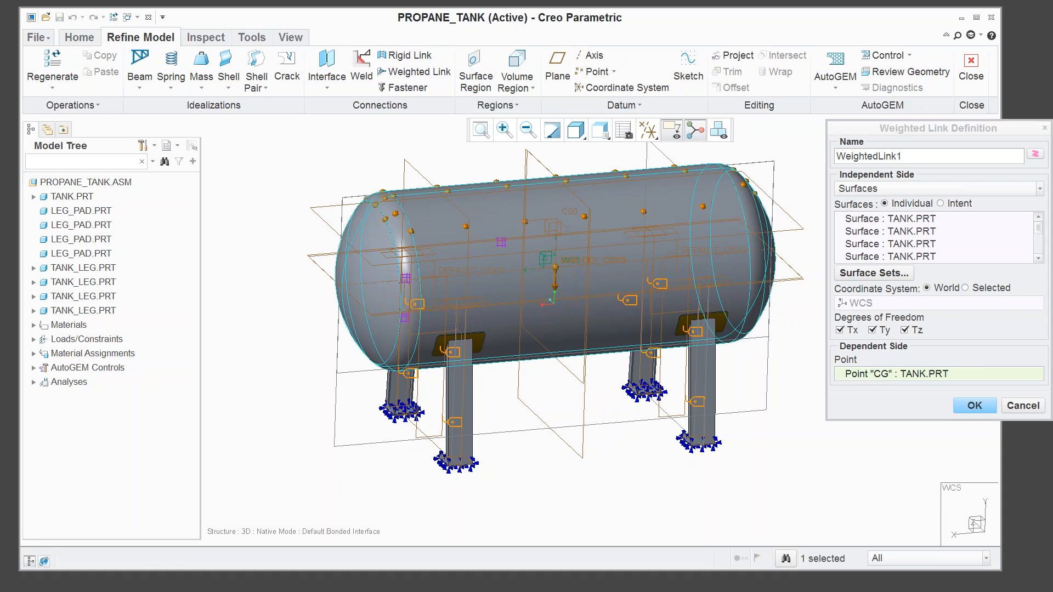
{"action": "left_click_drag", "start_coordinate": [947, 131], "coordinate": [888, 111]}
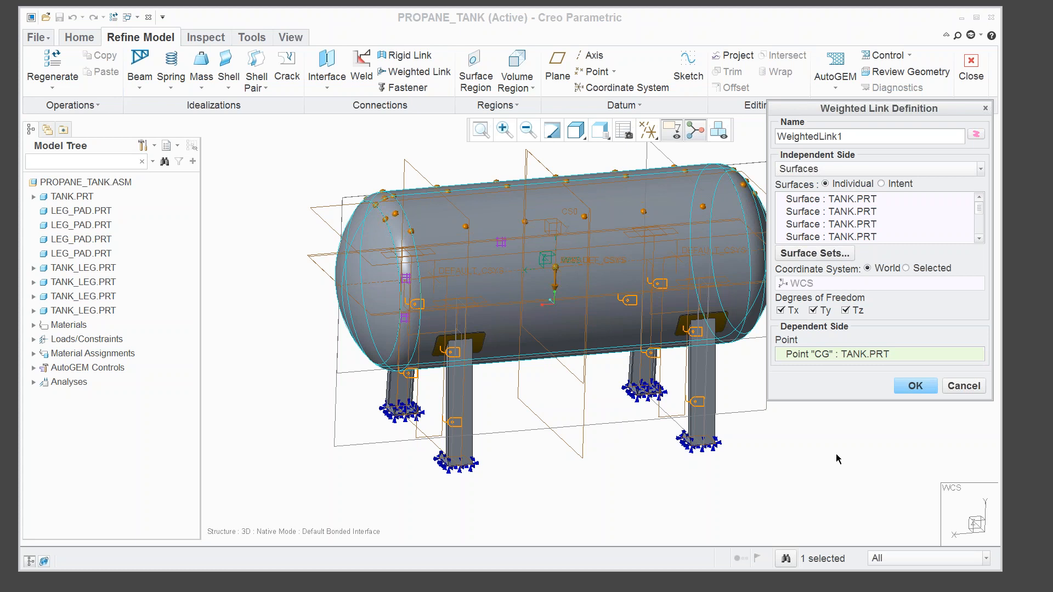
{"action": "left_click", "coordinate": [915, 390]}
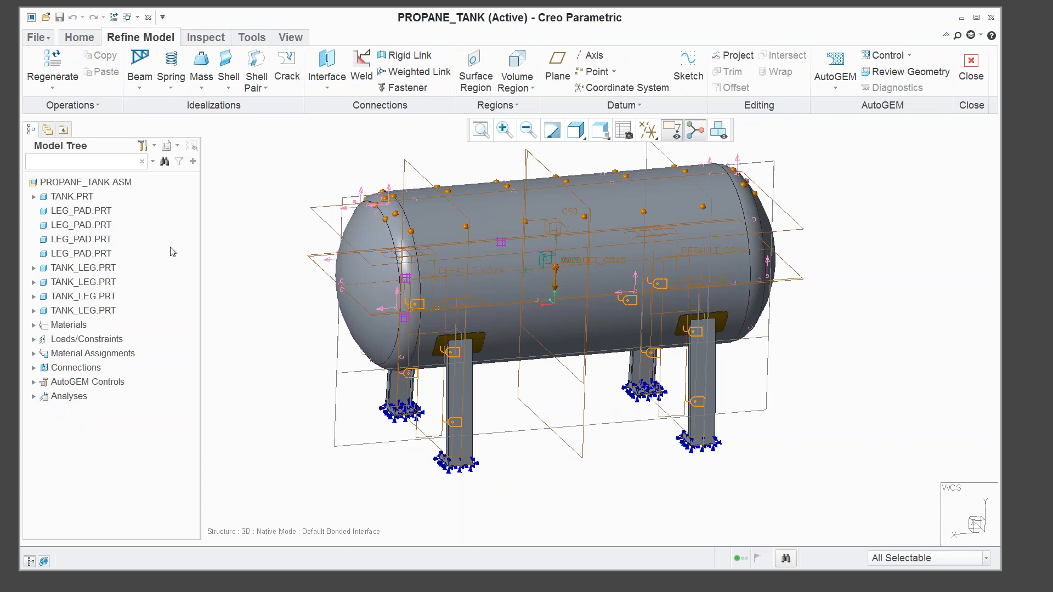
Add a simple mass idealization of 2200 lbm at the tank's CG point.
{"action": "left_click", "coordinate": [203, 89]}
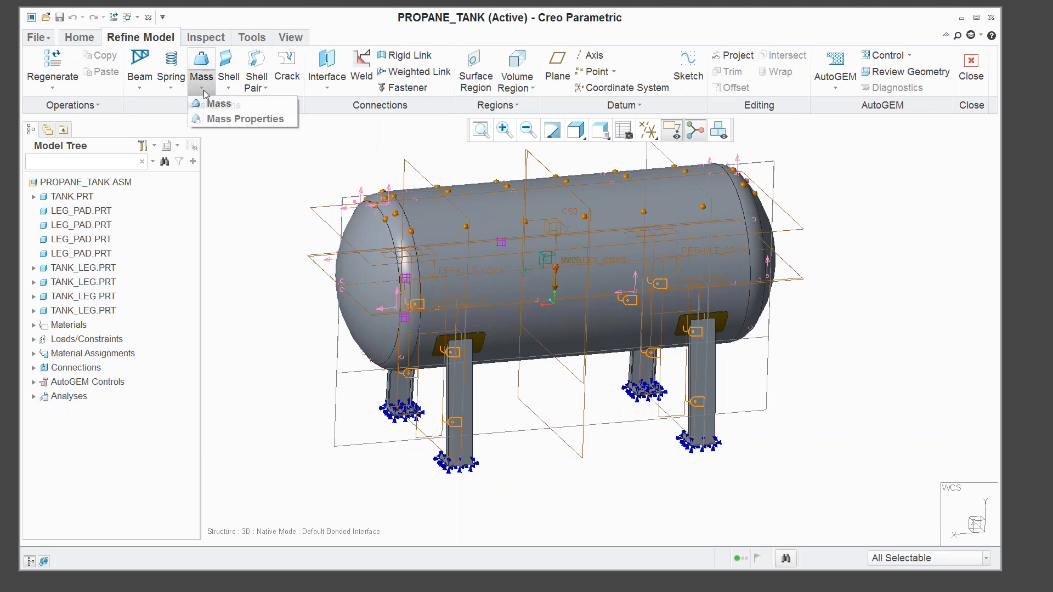
{"action": "left_click", "coordinate": [215, 107]}
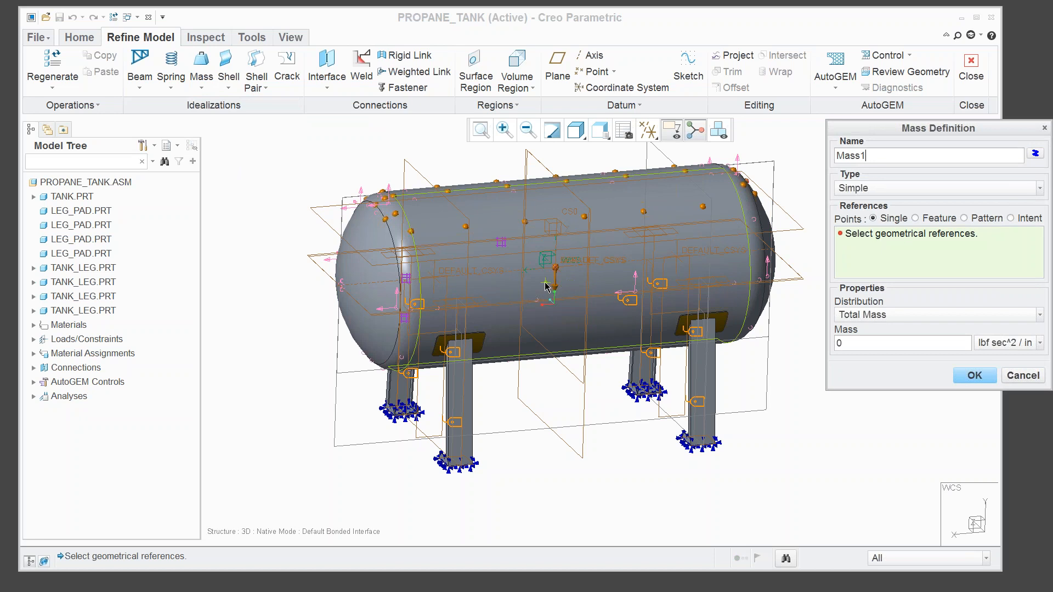
{"action": "left_click", "coordinate": [556, 269]}
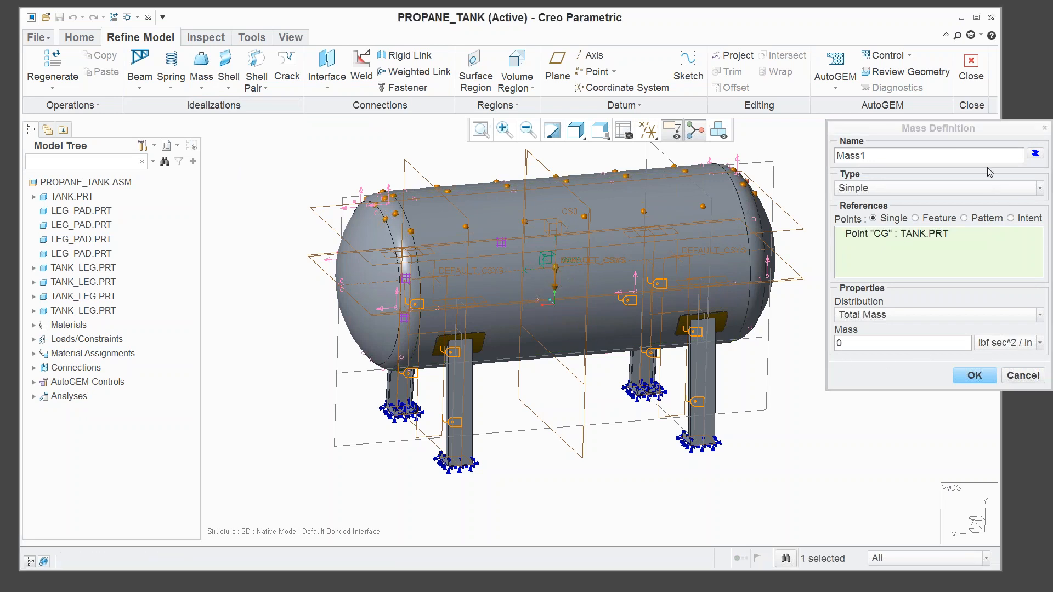
{"action": "left_click_drag", "start_coordinate": [1016, 129], "coordinate": [808, 106]}
{"action": "left_click", "coordinate": [833, 320]}
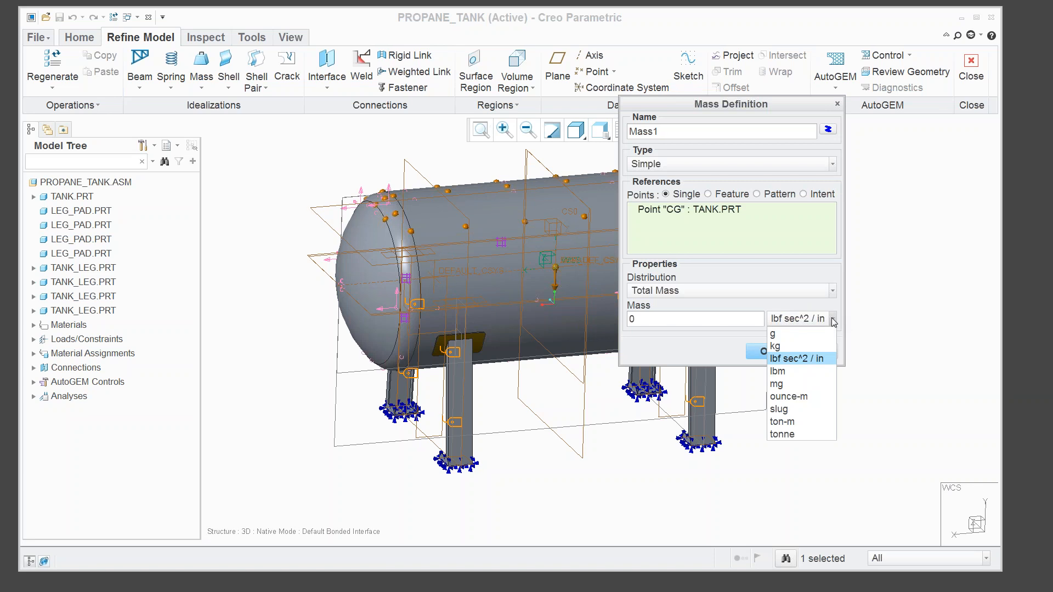
{"action": "left_click", "coordinate": [791, 371]}
{"action": "double_click", "coordinate": [643, 321]}
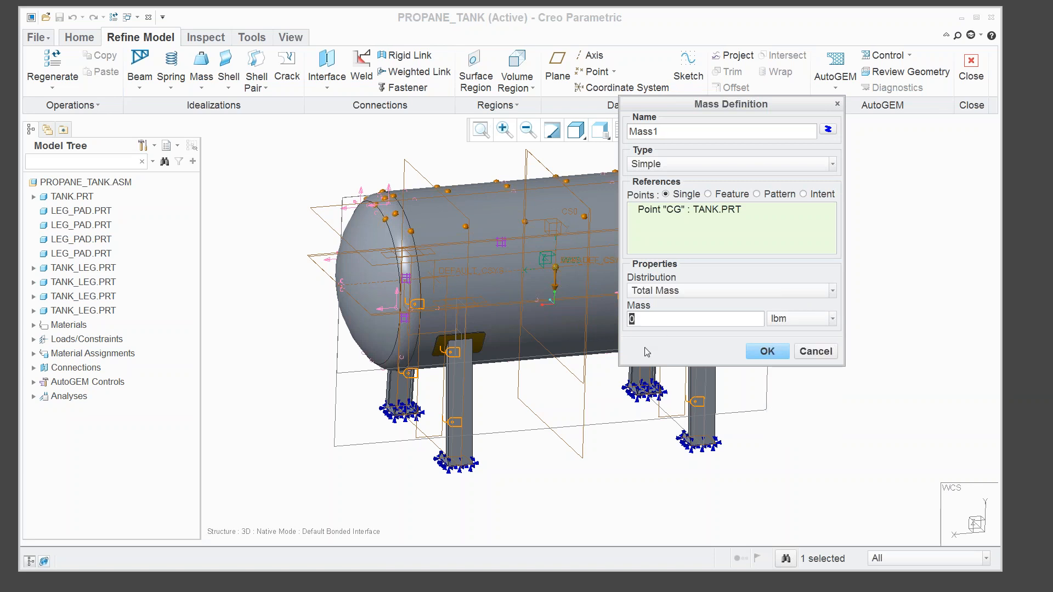
{"action": "type", "text": "2200"}
{"action": "left_click", "coordinate": [765, 351]}
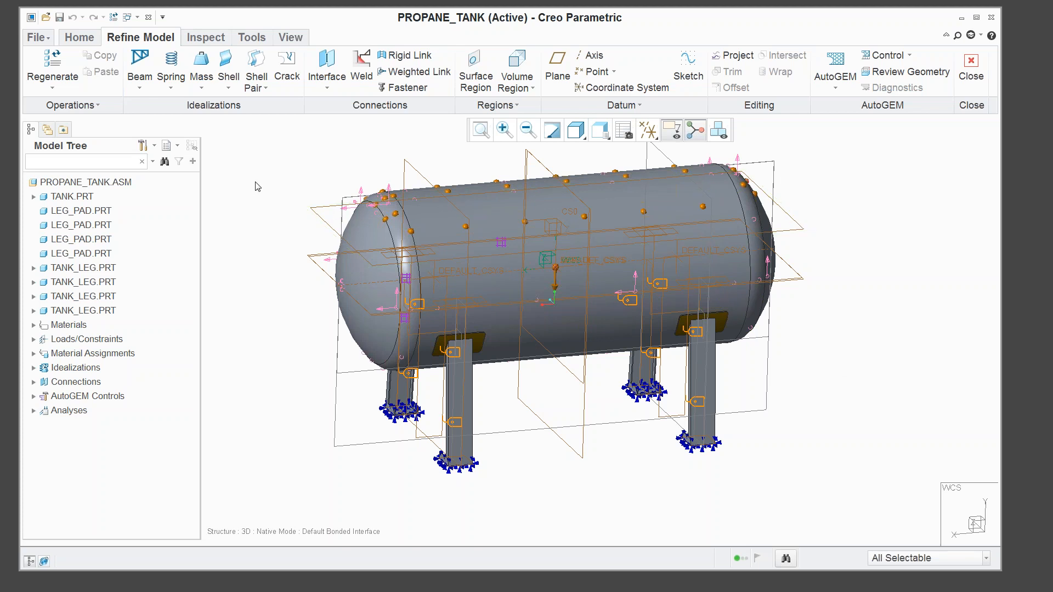
{"action": "left_click", "coordinate": [79, 37]}
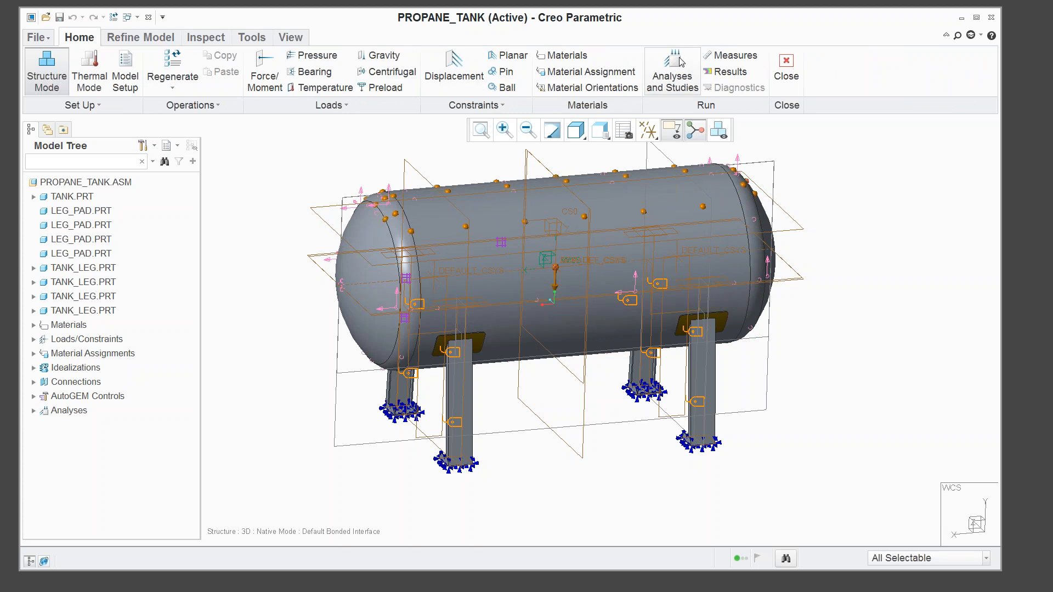
{"action": "left_click", "coordinate": [672, 84]}
{"action": "left_click", "coordinate": [590, 97]}
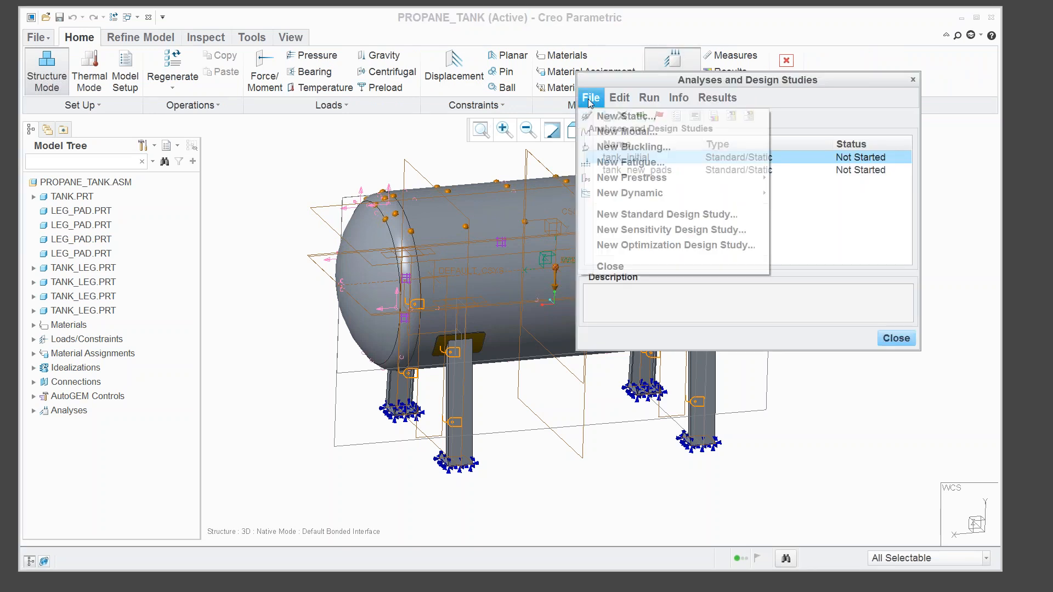
{"action": "left_click", "coordinate": [606, 132]}
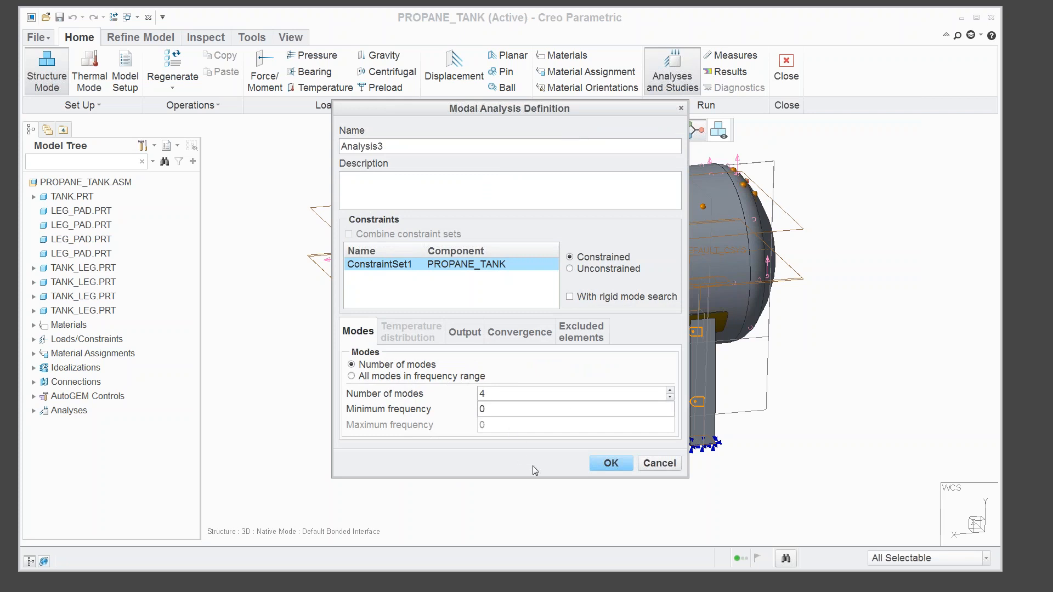
{"action": "left_click", "coordinate": [655, 464]}
{"action": "left_click", "coordinate": [895, 338]}
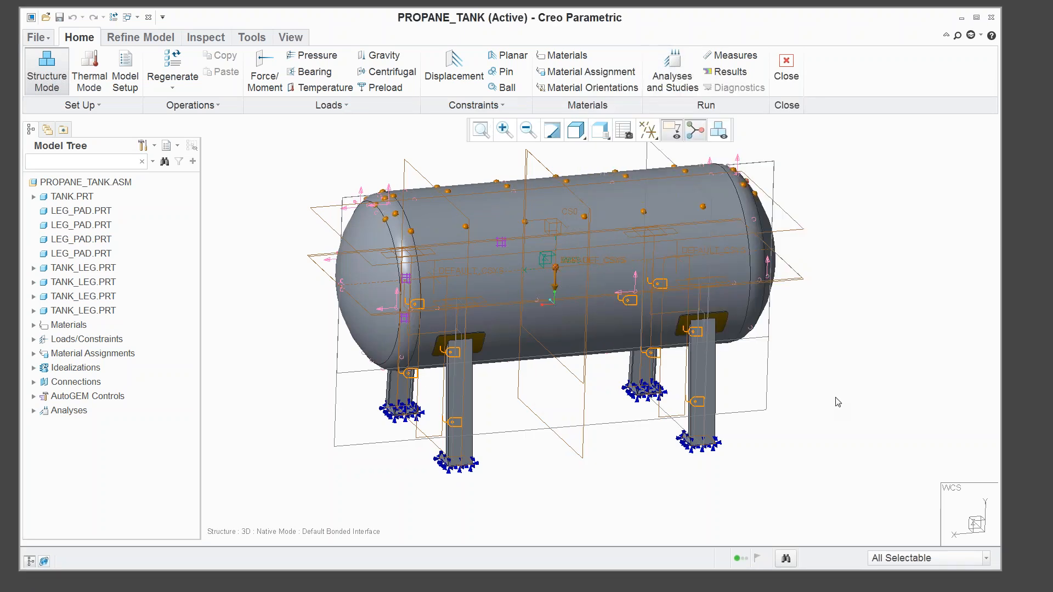
Define a result window for the tank_modes study that animates Mode 1 as a deformed displacement fringe at 2% scaling.
{"action": "left_click", "coordinate": [725, 72]}
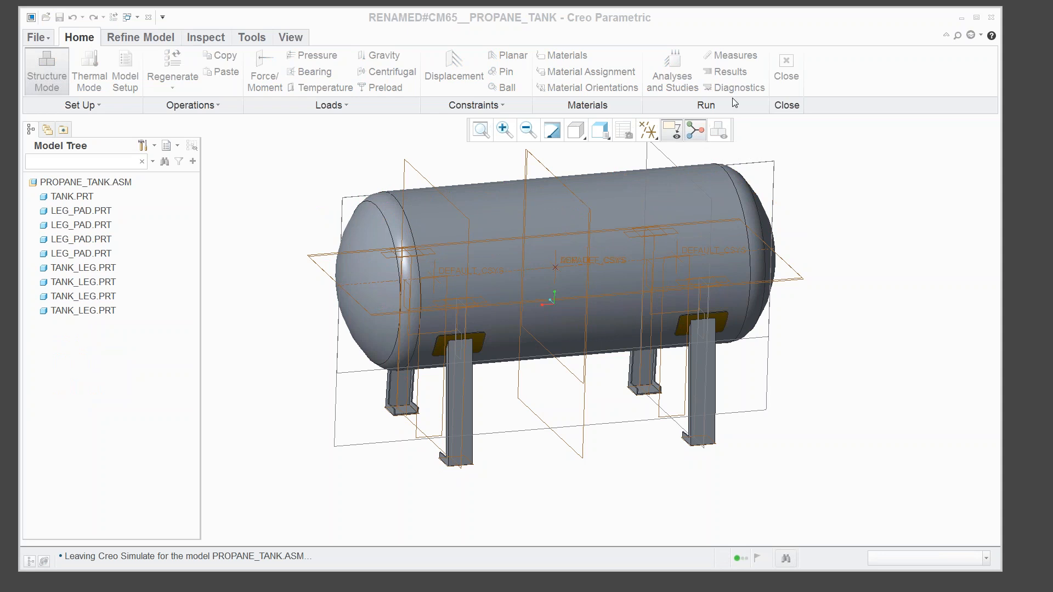
{"action": "left_click_drag", "start_coordinate": [1045, 112], "coordinate": [591, 115]}
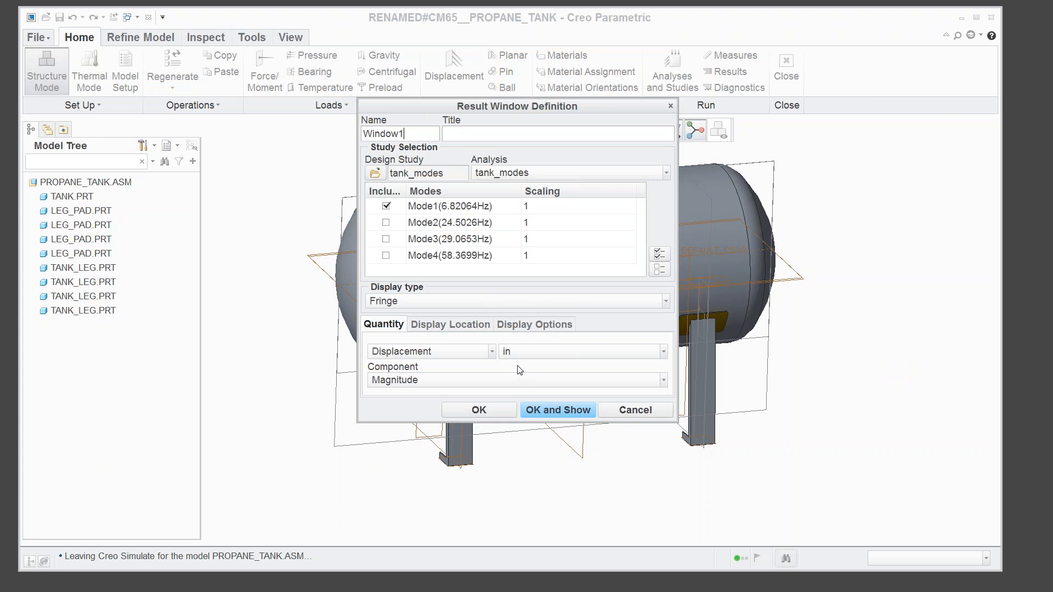
{"action": "left_click", "coordinate": [532, 327]}
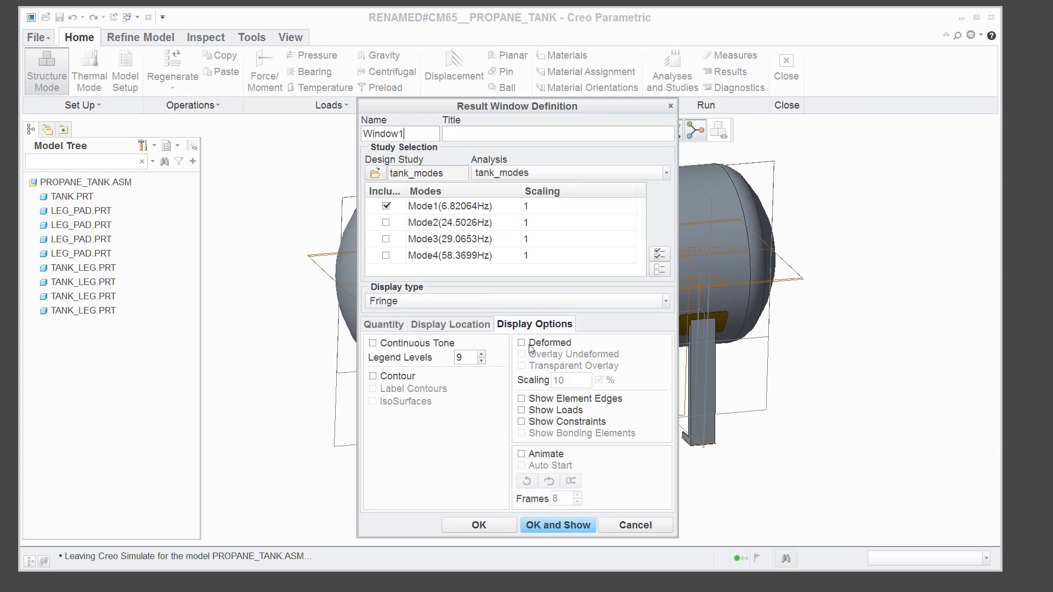
{"action": "left_click_drag", "start_coordinate": [568, 380], "coordinate": [553, 380]}
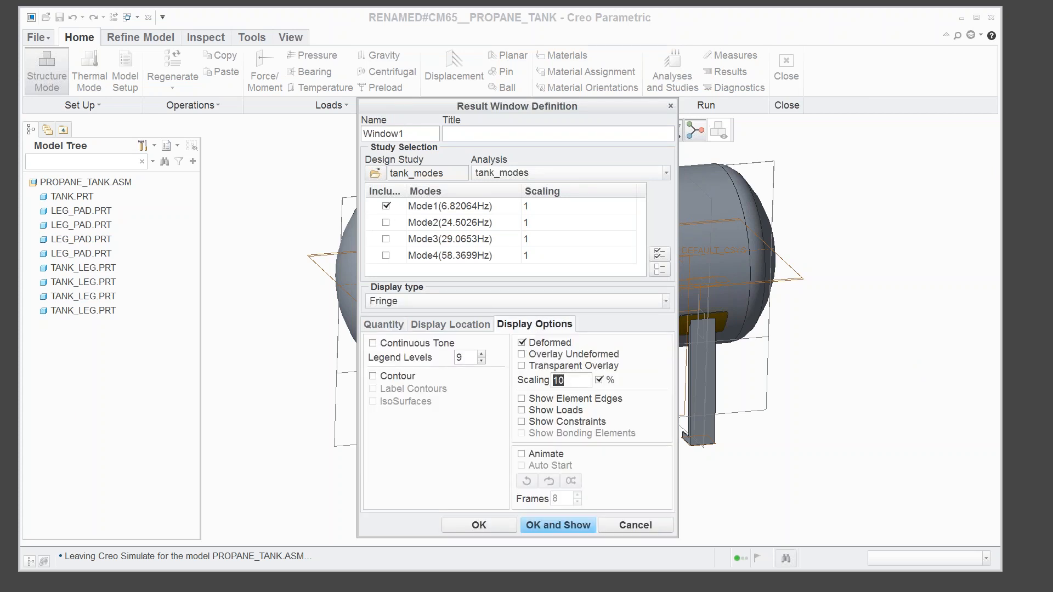
{"action": "type", "text": "2"}
{"action": "left_click", "coordinate": [533, 455]}
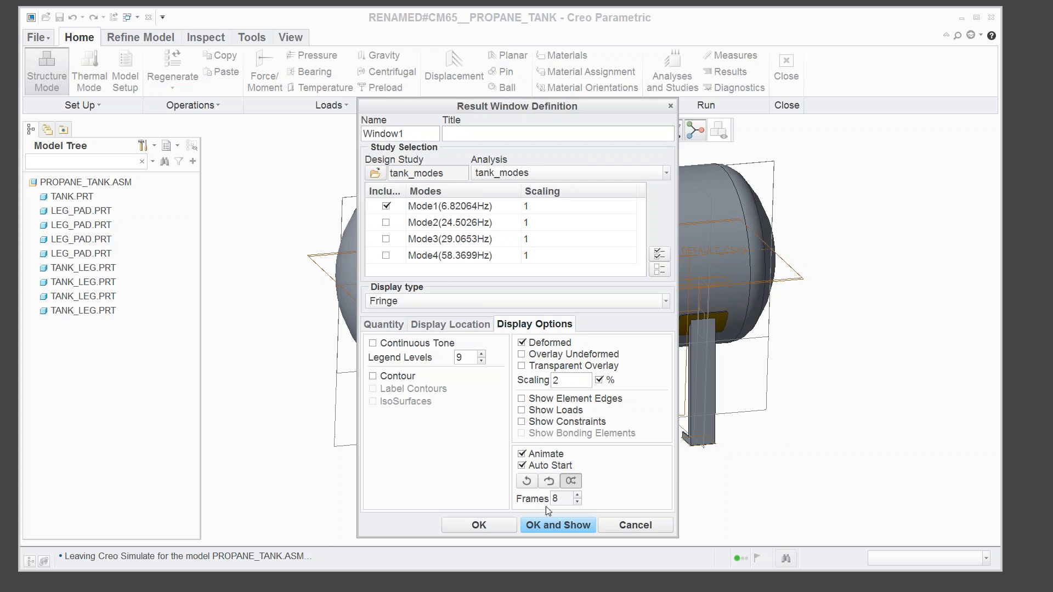
{"action": "left_click", "coordinate": [552, 525]}
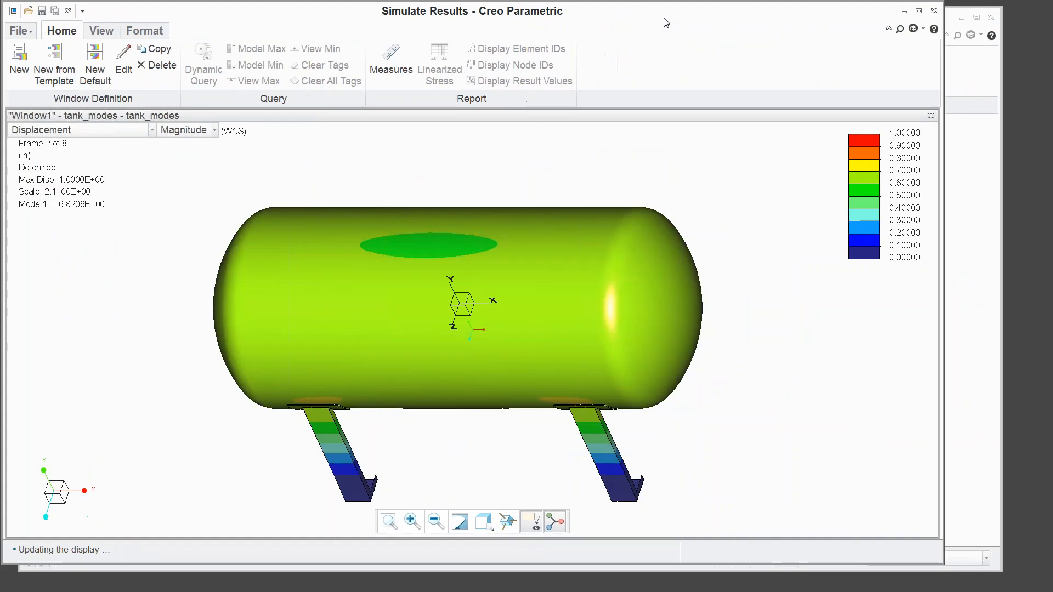
{"action": "mouse_move", "coordinate": [729, 307]}
{"action": "middle_mouse_down"}
{"action": "mouse_move", "coordinate": [706, 258]}
{"action": "mouse_move", "coordinate": [579, 288]}
{"action": "middle_mouse_up"}
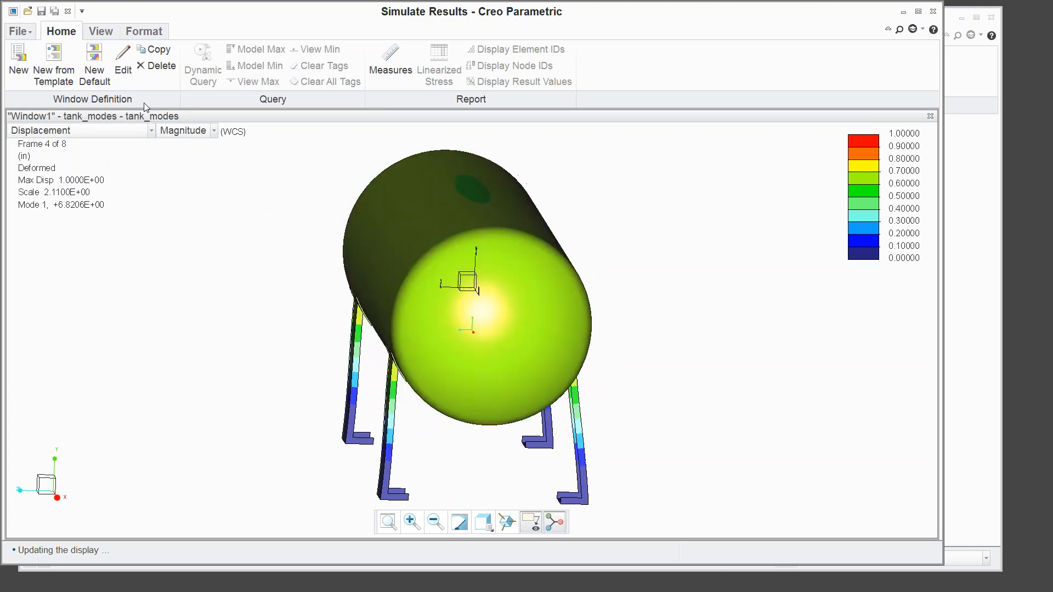
Redefine the result window to animate Mode 3 instead of Mode 1 and view the deforming tank from an angle.
{"action": "left_click", "coordinate": [121, 65]}
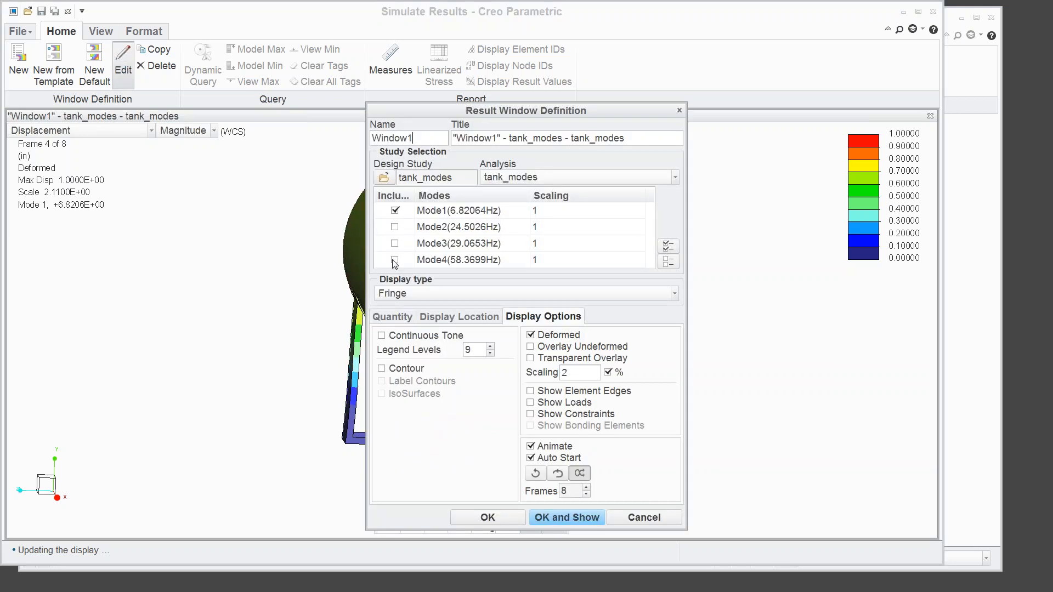
{"action": "left_click", "coordinate": [394, 243]}
{"action": "left_click", "coordinate": [395, 212]}
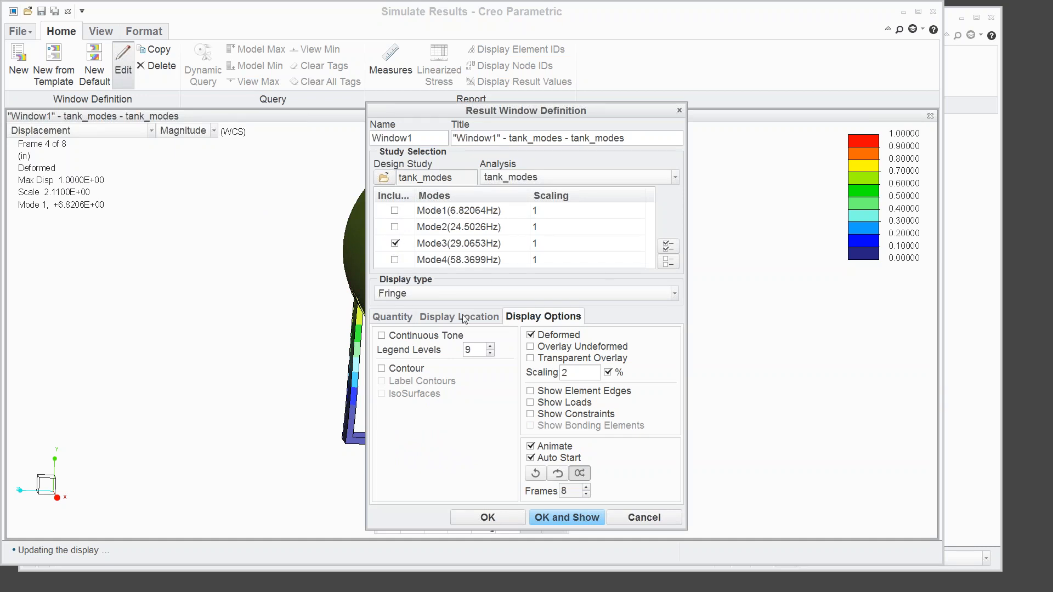
{"action": "left_click", "coordinate": [558, 518]}
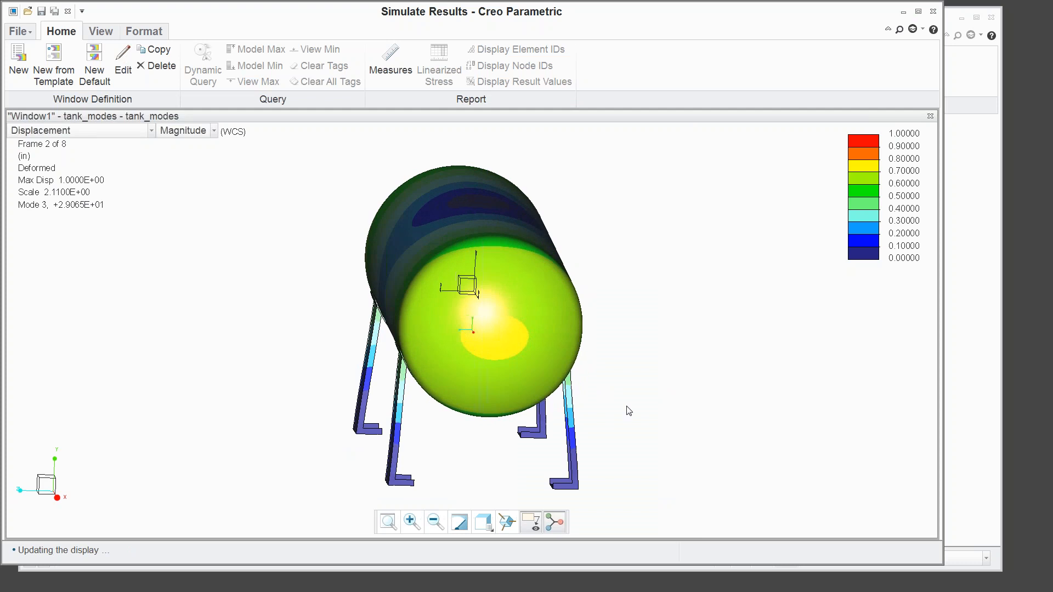
{"action": "mouse_move", "coordinate": [630, 393]}
{"action": "middle_mouse_down"}
{"action": "mouse_move", "coordinate": [677, 357]}
{"action": "mouse_move", "coordinate": [683, 384]}
{"action": "mouse_move", "coordinate": [651, 395]}
{"action": "middle_mouse_up"}
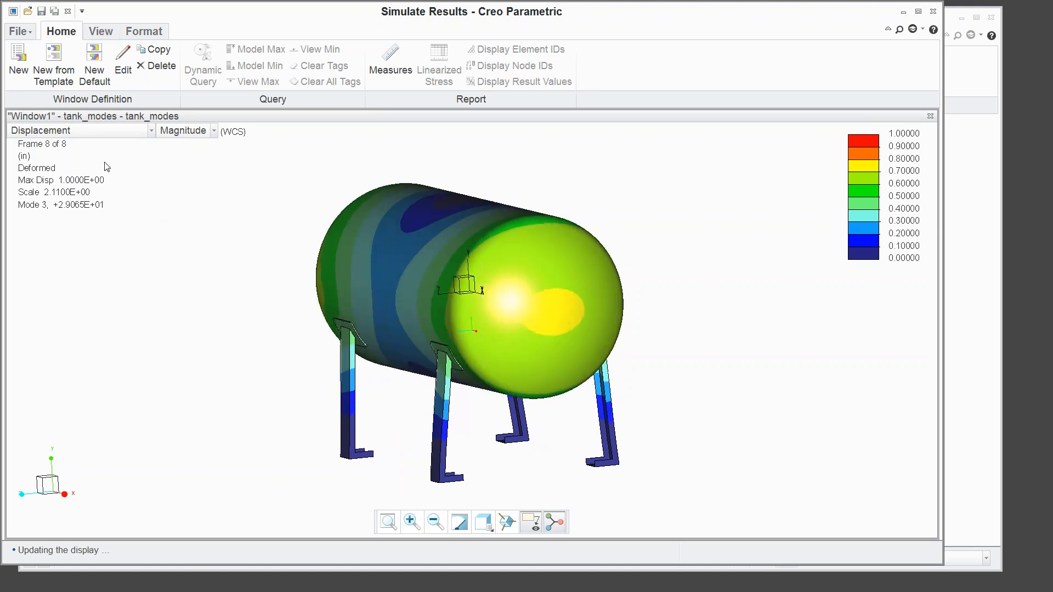
Close the modal results and return to the propane tank assembly.
{"action": "left_click", "coordinate": [20, 32]}
{"action": "left_click", "coordinate": [34, 204]}
{"action": "left_click", "coordinate": [547, 342]}
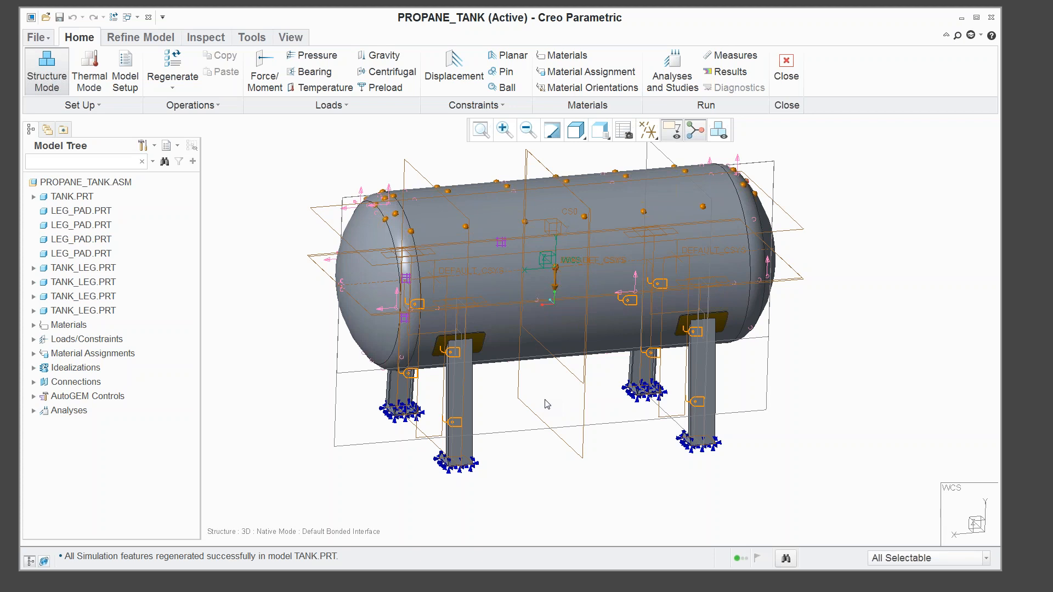
Save the propane tank assembly and close its window.
{"action": "left_click", "coordinate": [390, 400]}
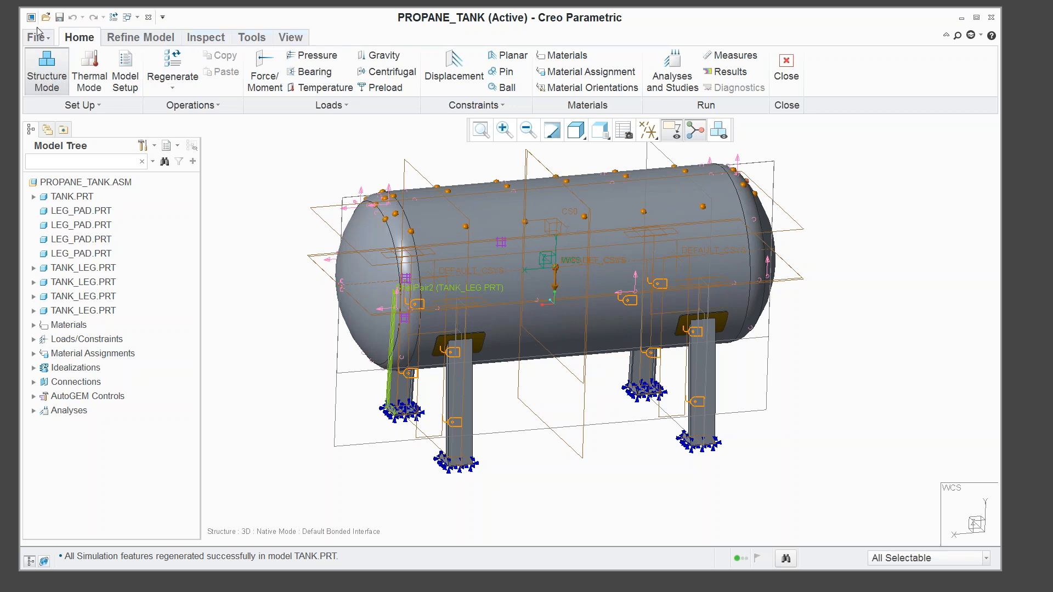
{"action": "left_click", "coordinate": [59, 17]}
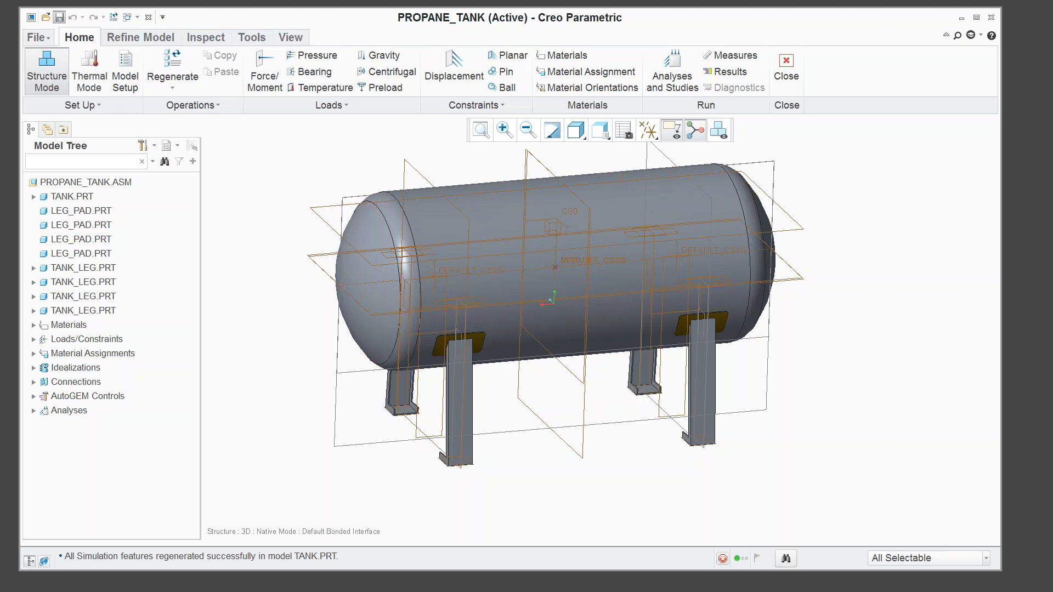
{"action": "left_click", "coordinate": [148, 17]}
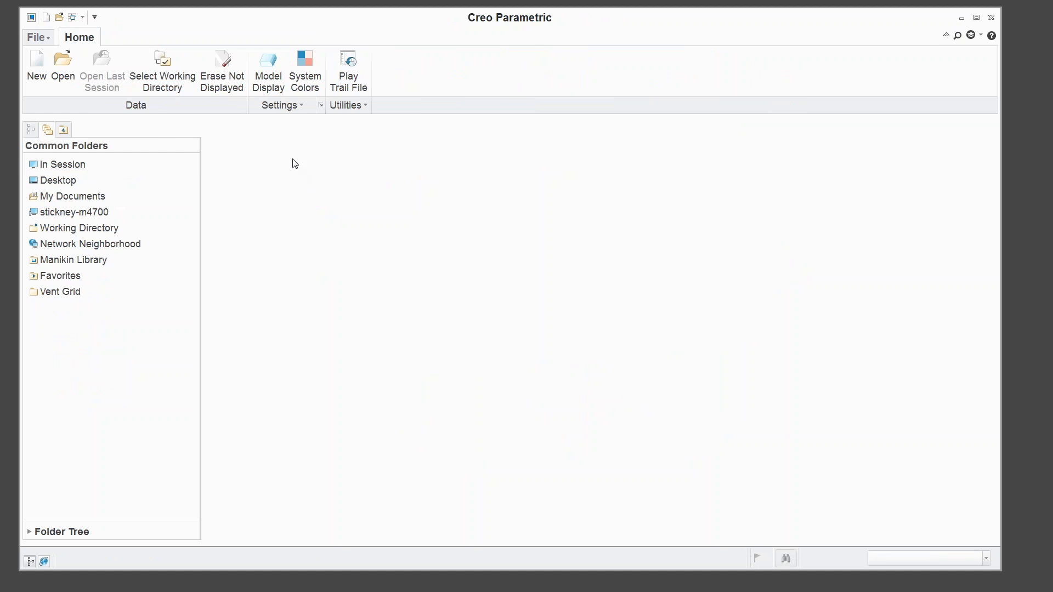
Set the Screw_Threads_2D_Contact folder inside Creo Sim Webinar as the working directory.
{"action": "left_click", "coordinate": [66, 229]}
{"action": "left_click", "coordinate": [416, 147]}
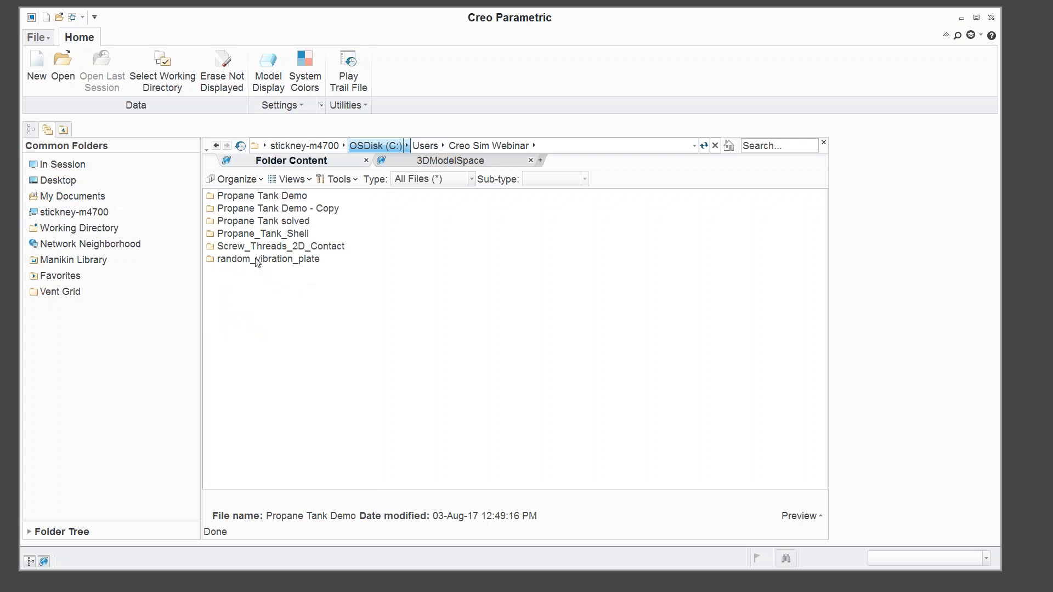
{"action": "right_click", "coordinate": [254, 247]}
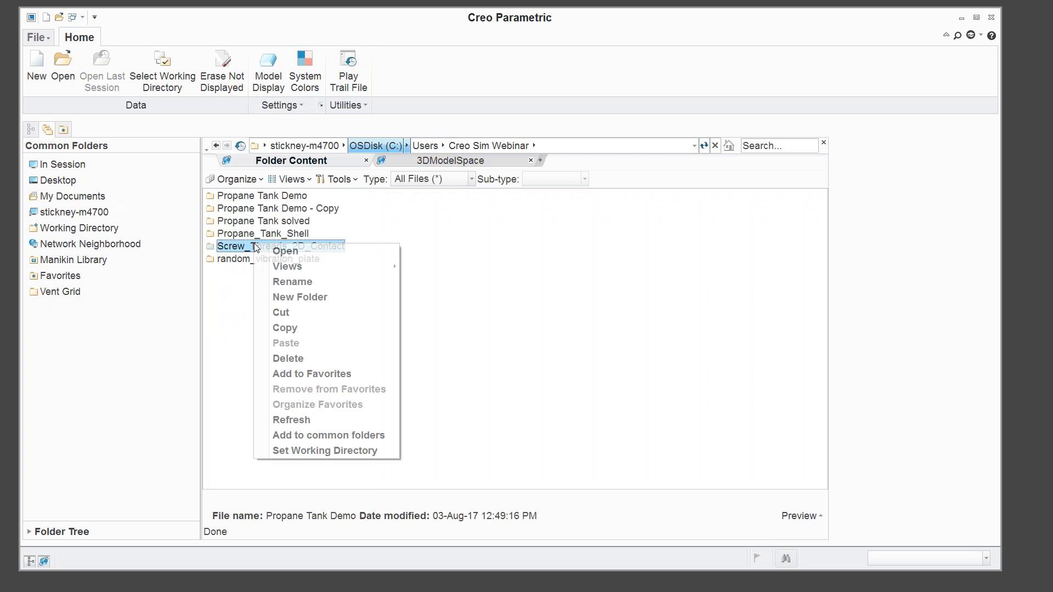
{"action": "left_click", "coordinate": [340, 449]}
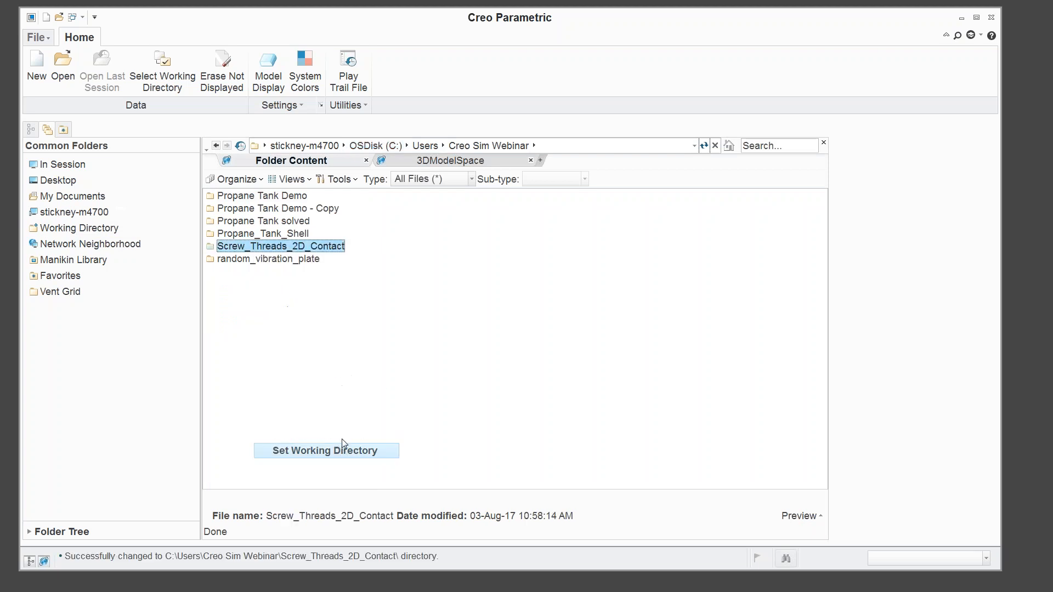
Open the capscrew_joint_alum.asm assembly from the working directory and switch it to the Simulate environment.
{"action": "left_click", "coordinate": [61, 232]}
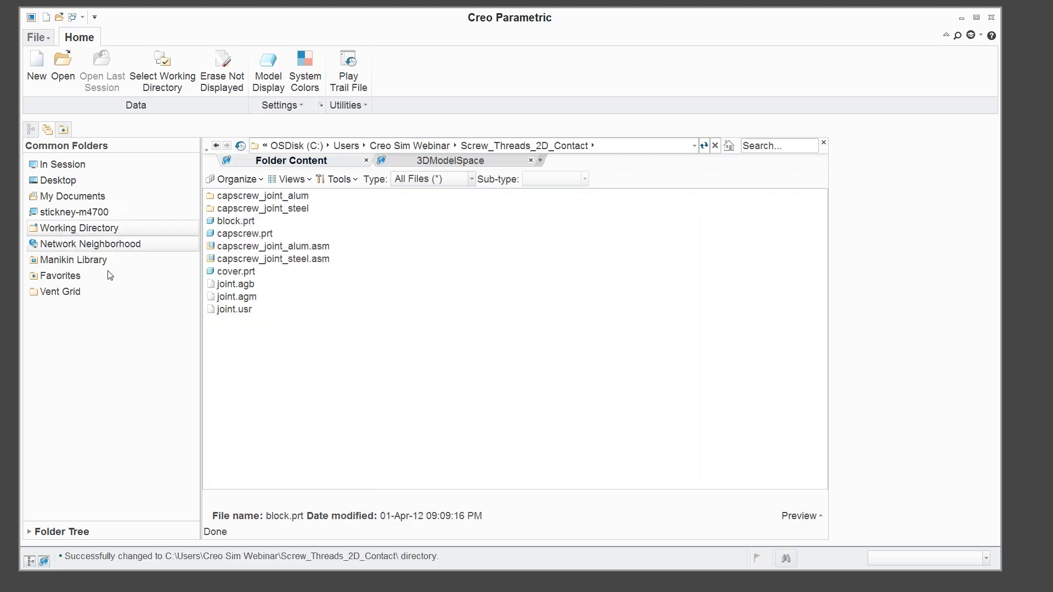
{"action": "double_click", "coordinate": [262, 250]}
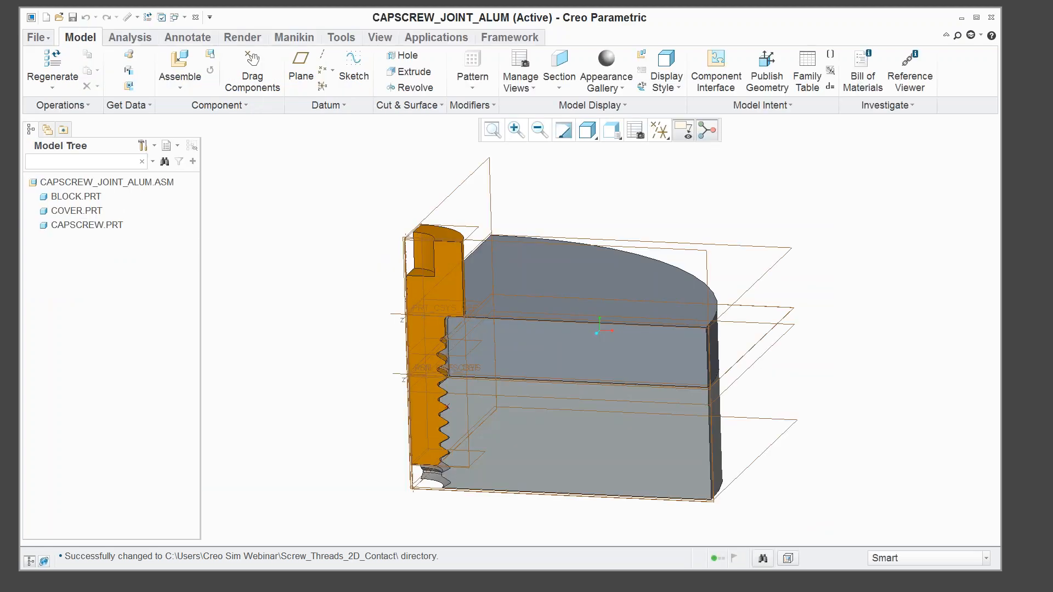
{"action": "left_click", "coordinate": [436, 37]}
{"action": "left_click", "coordinate": [414, 65]}
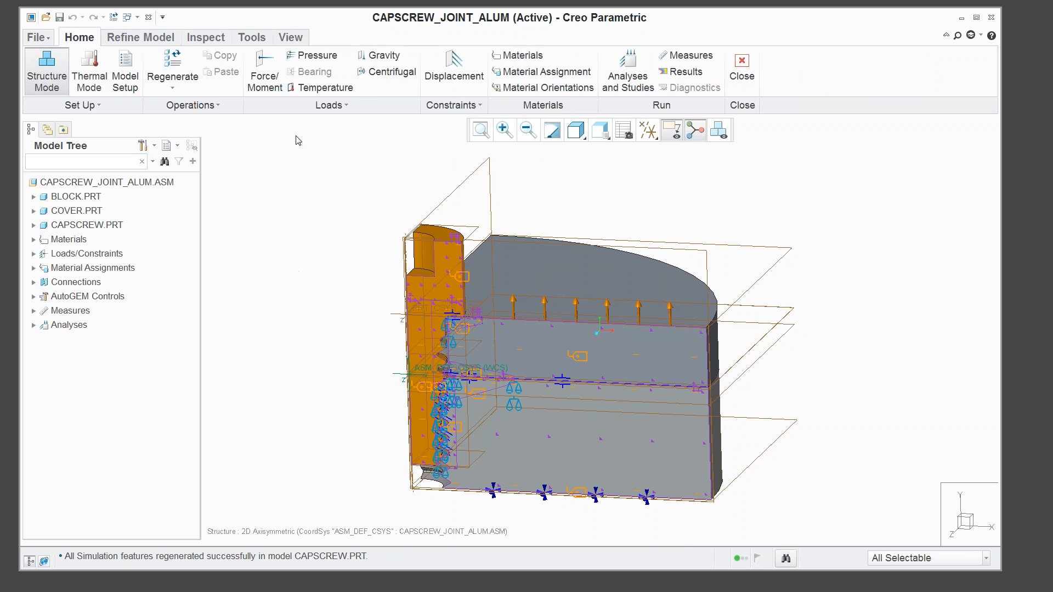
Generate an AutoGEM mesh for all geometry with properties and move its report windows clear of the model.
{"action": "left_click", "coordinate": [151, 42]}
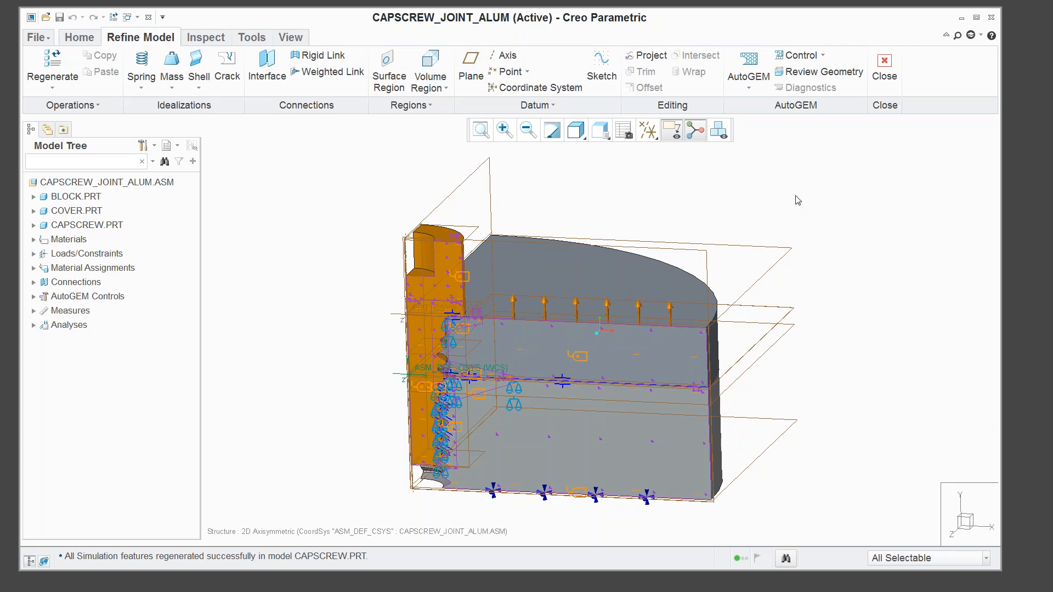
{"action": "left_click", "coordinate": [755, 64]}
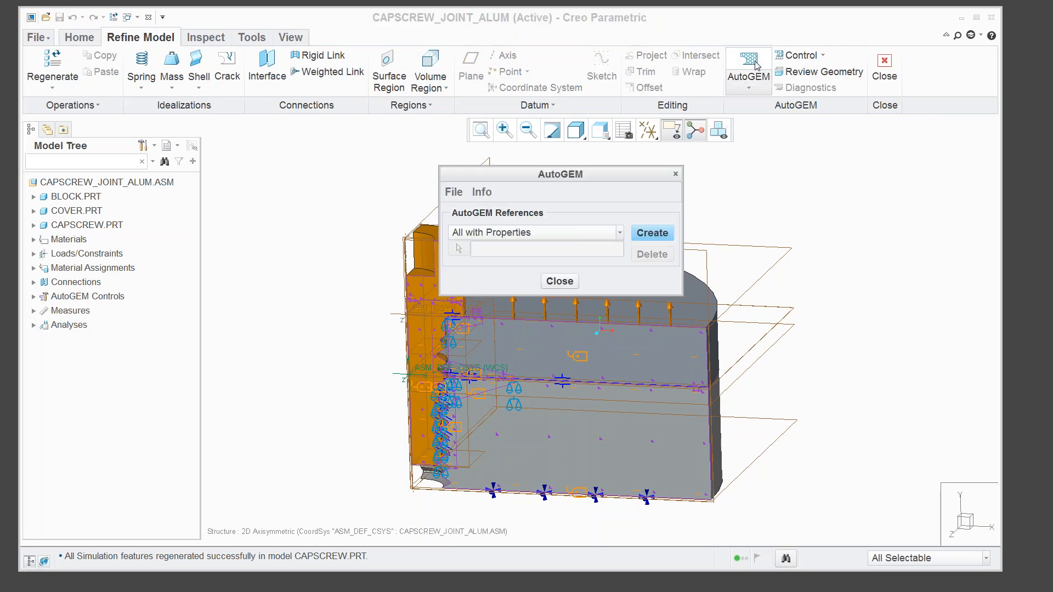
{"action": "left_click", "coordinate": [653, 233]}
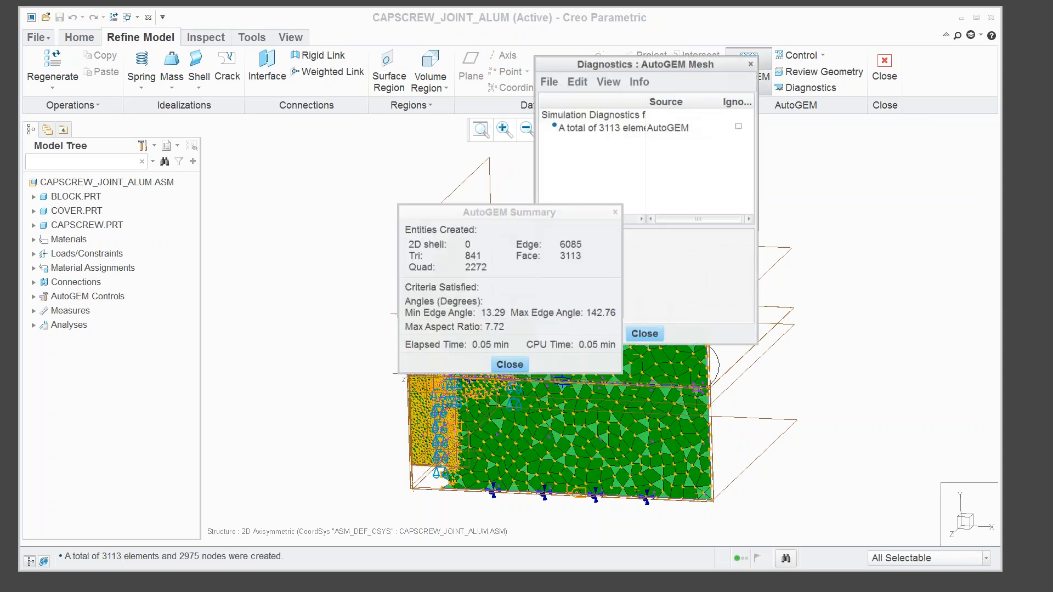
{"action": "left_click_drag", "start_coordinate": [645, 65], "coordinate": [900, 140]}
{"action": "left_click_drag", "start_coordinate": [577, 217], "coordinate": [257, 185]}
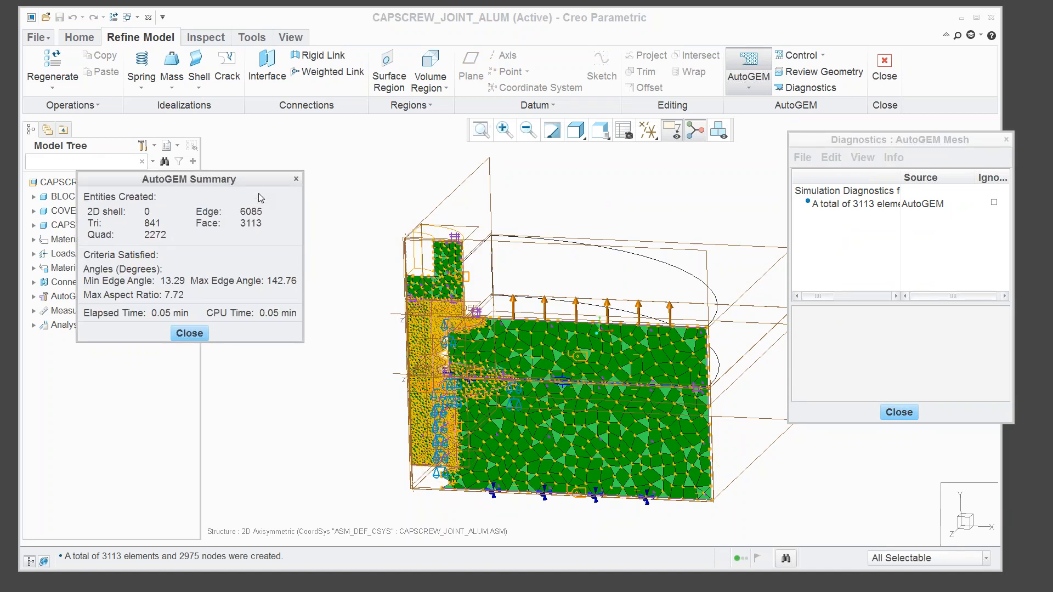
Examine the mesh up close around the screw threads and exit AutoGEM without saving the mesh.
{"action": "scroll", "coordinate": [533, 524], "scroll_direction": "down", "scroll_amount": 1}
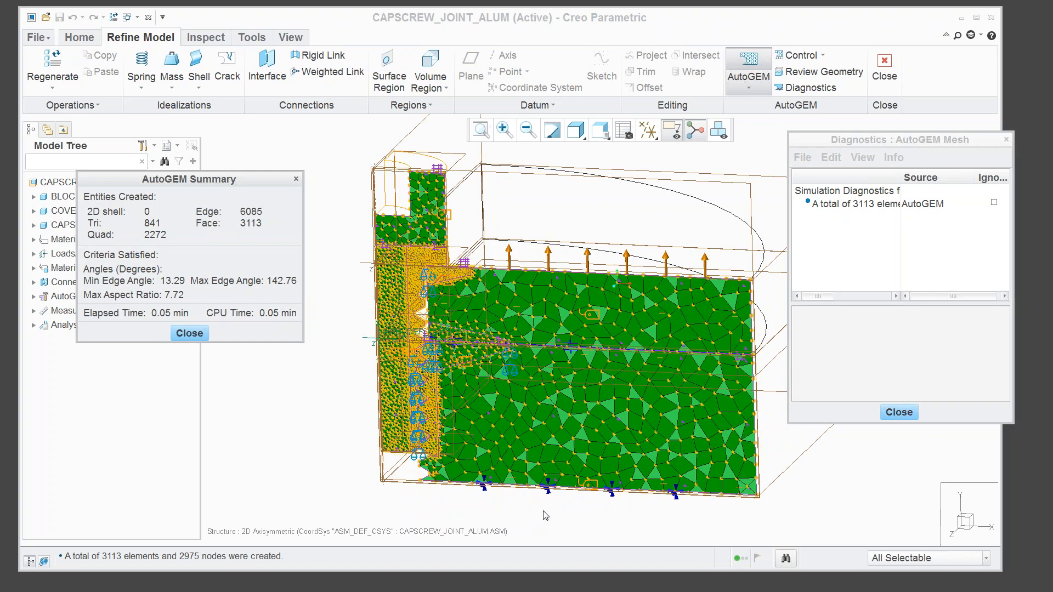
{"action": "scroll", "coordinate": [552, 499], "scroll_direction": "down", "scroll_amount": 1}
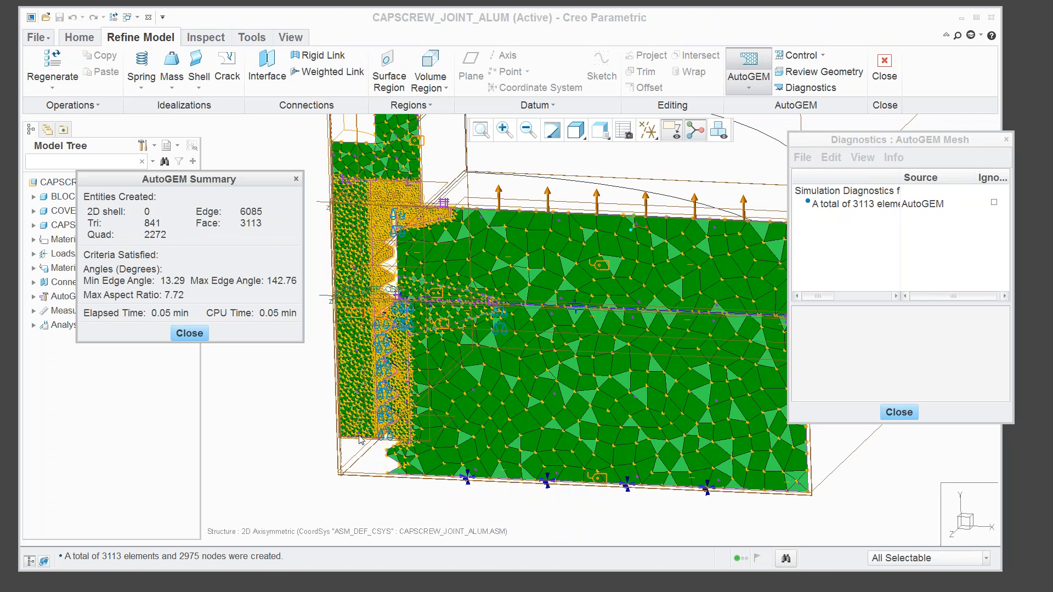
{"action": "scroll", "coordinate": [358, 459], "scroll_direction": "down", "scroll_amount": 2}
{"action": "scroll", "coordinate": [356, 459], "scroll_direction": "down", "scroll_amount": 2}
{"action": "scroll", "coordinate": [360, 447], "scroll_direction": "down", "scroll_amount": 1}
{"action": "scroll", "coordinate": [360, 447], "scroll_direction": "down", "scroll_amount": 1}
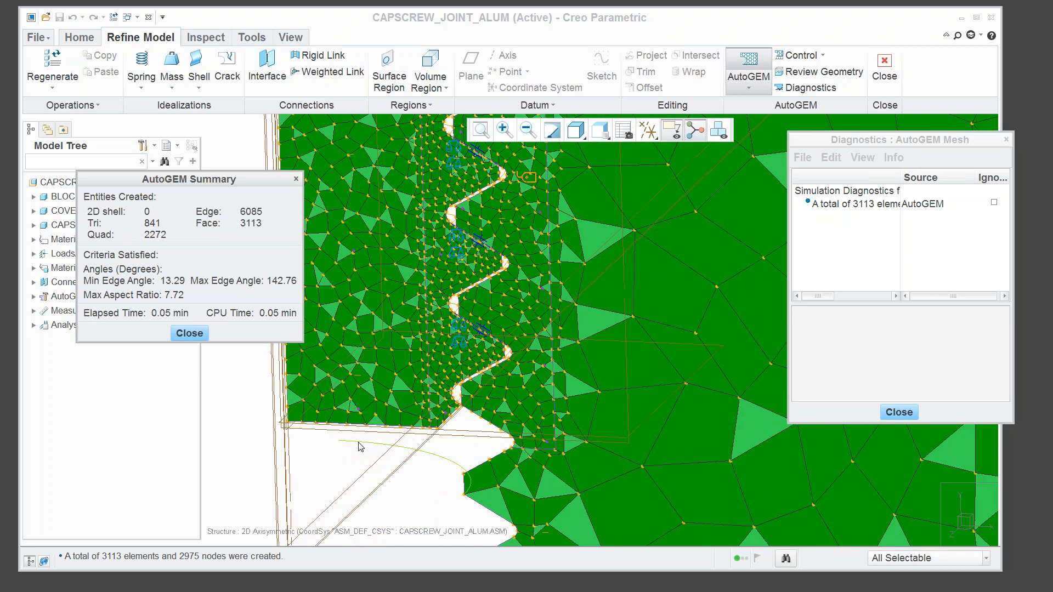
{"action": "scroll", "coordinate": [360, 448], "scroll_direction": "down", "scroll_amount": 1}
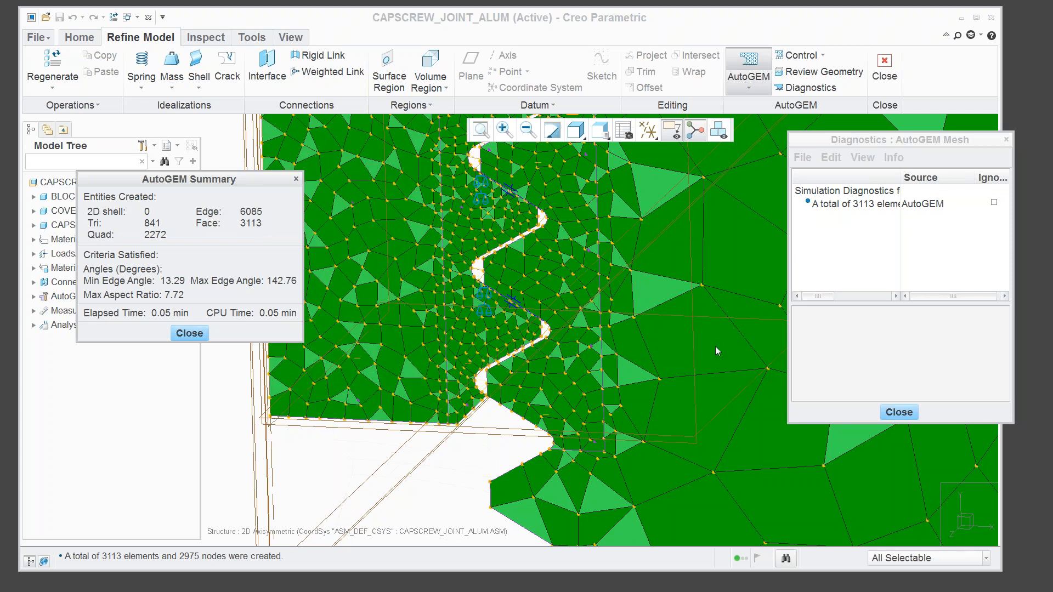
{"action": "left_click", "coordinate": [898, 413]}
{"action": "left_click", "coordinate": [188, 334]}
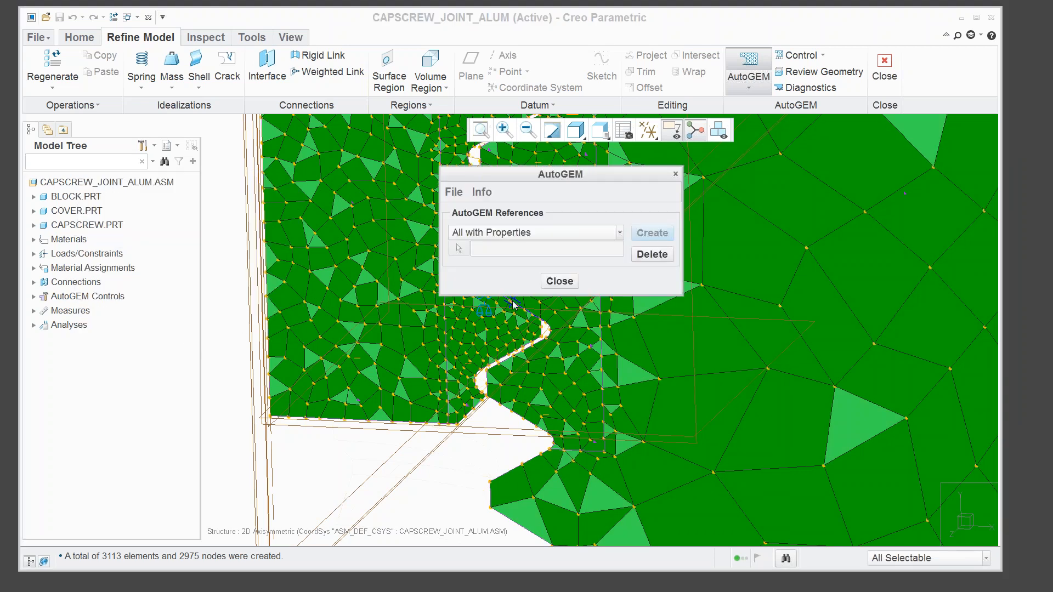
{"action": "left_click", "coordinate": [559, 280]}
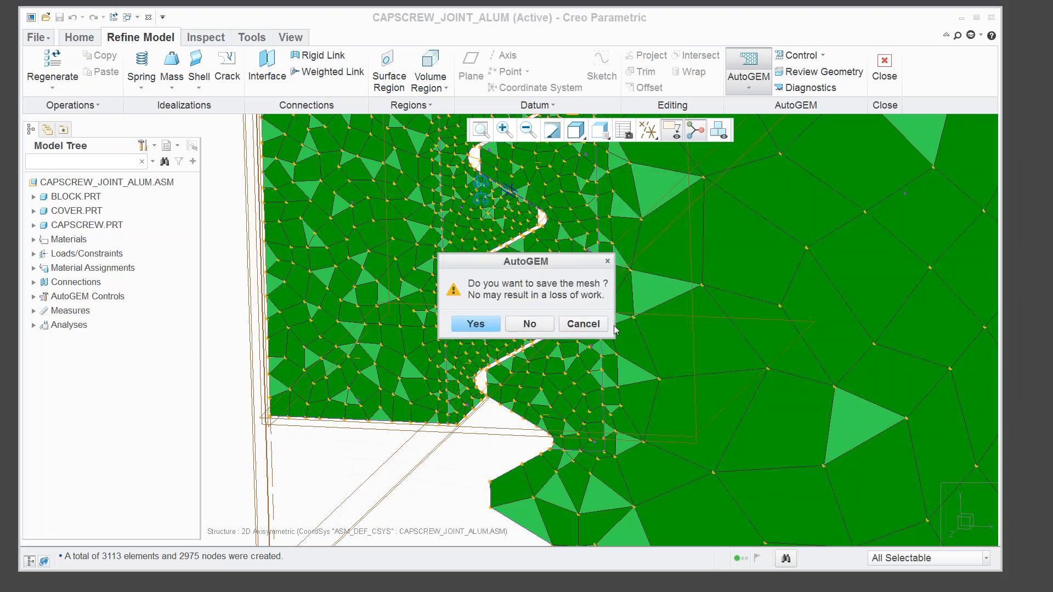
{"action": "left_click", "coordinate": [548, 324]}
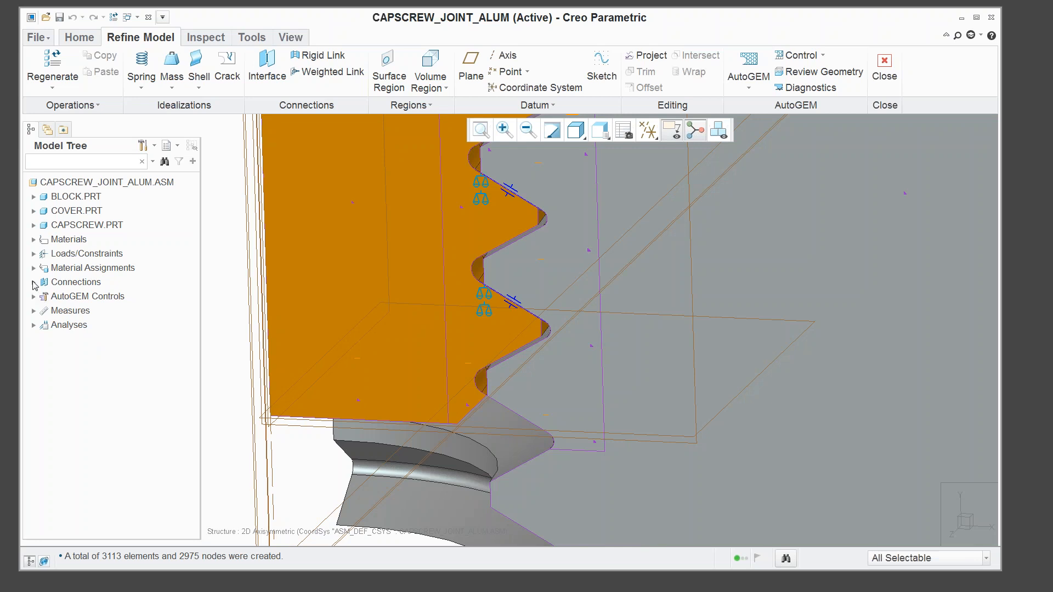
List the assembly's connection interfaces and highlight Interface3 between the cover and the block.
{"action": "left_click", "coordinate": [34, 282]}
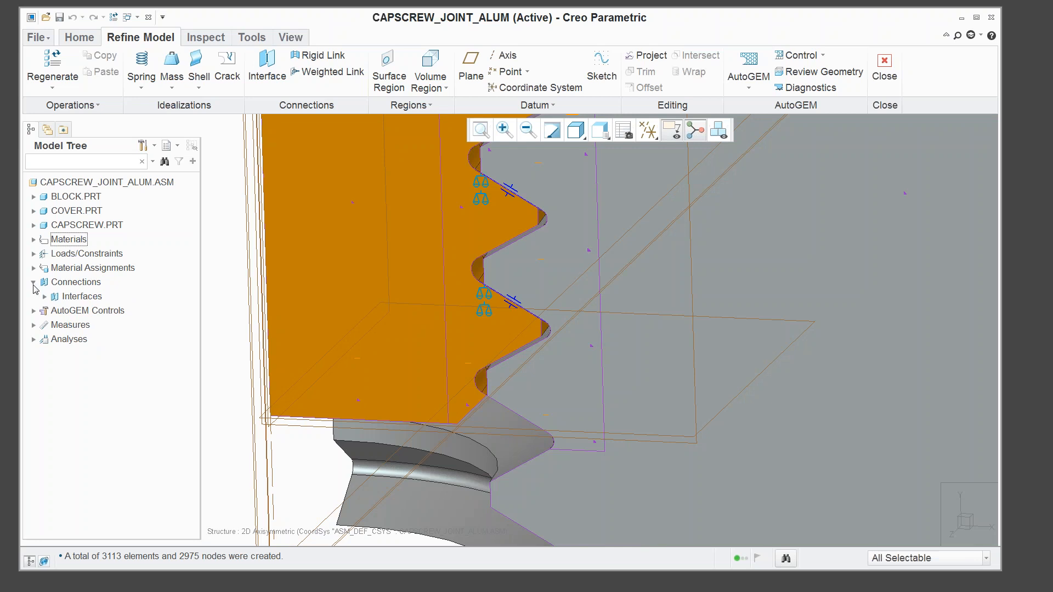
{"action": "left_click", "coordinate": [44, 297]}
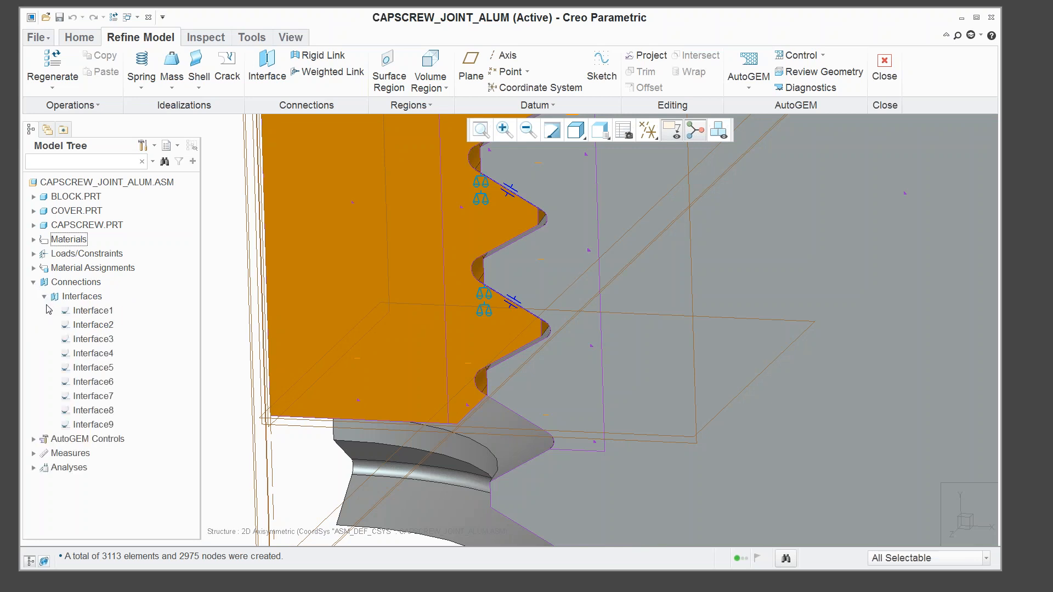
{"action": "scroll", "coordinate": [512, 399], "scroll_direction": "up", "scroll_amount": 5}
{"action": "scroll", "coordinate": [447, 396], "scroll_direction": "up", "scroll_amount": 2}
{"action": "left_click", "coordinate": [90, 340]}
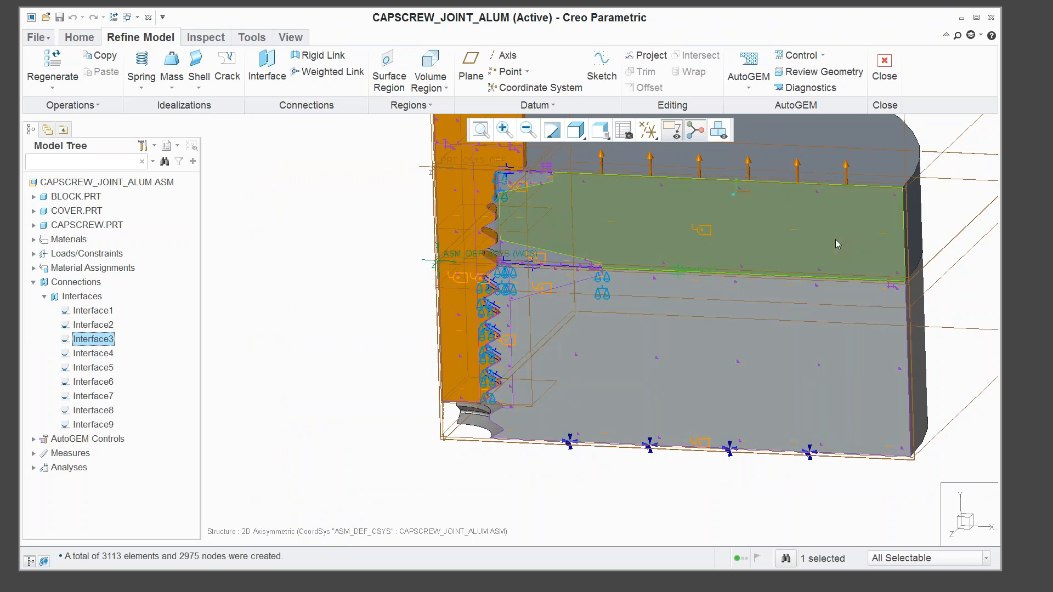
Highlight Interface7, inspect its thread contact up close, and clear the selection.
{"action": "left_click", "coordinate": [93, 398]}
{"action": "scroll", "coordinate": [496, 328], "scroll_direction": "down", "scroll_amount": 6}
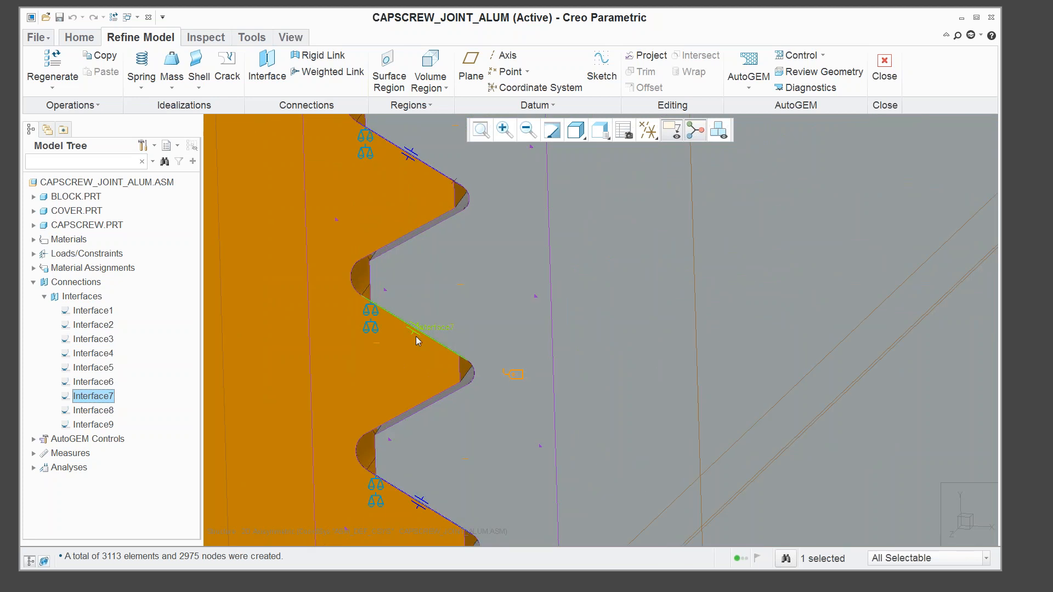
{"action": "scroll", "coordinate": [432, 329], "scroll_direction": "up", "scroll_amount": 8}
{"action": "middle_click_drag", "start_coordinate": [398, 330], "coordinate": [465, 167]}
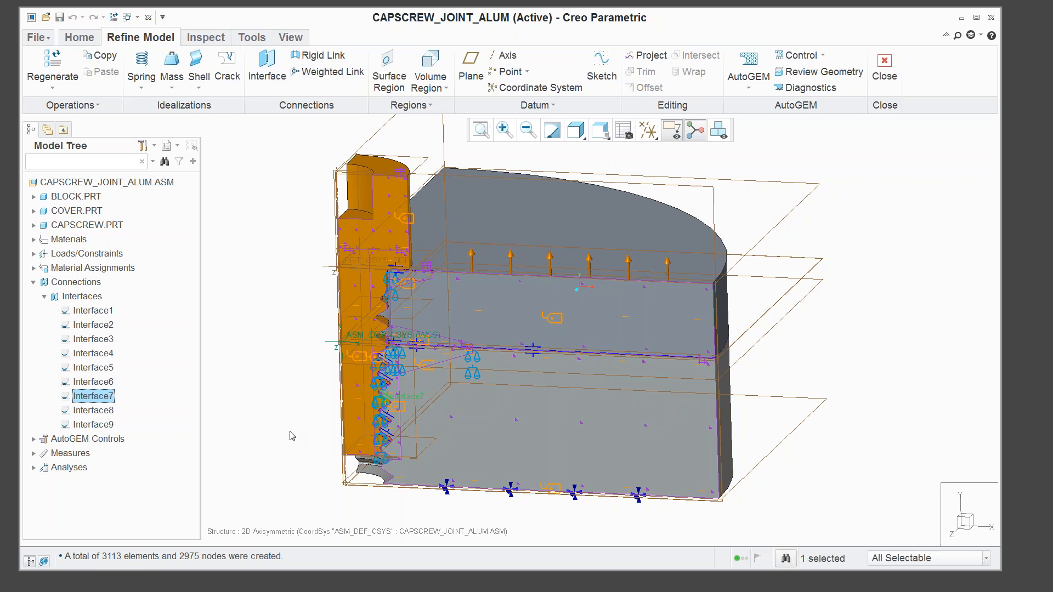
{"action": "left_click", "coordinate": [874, 234]}
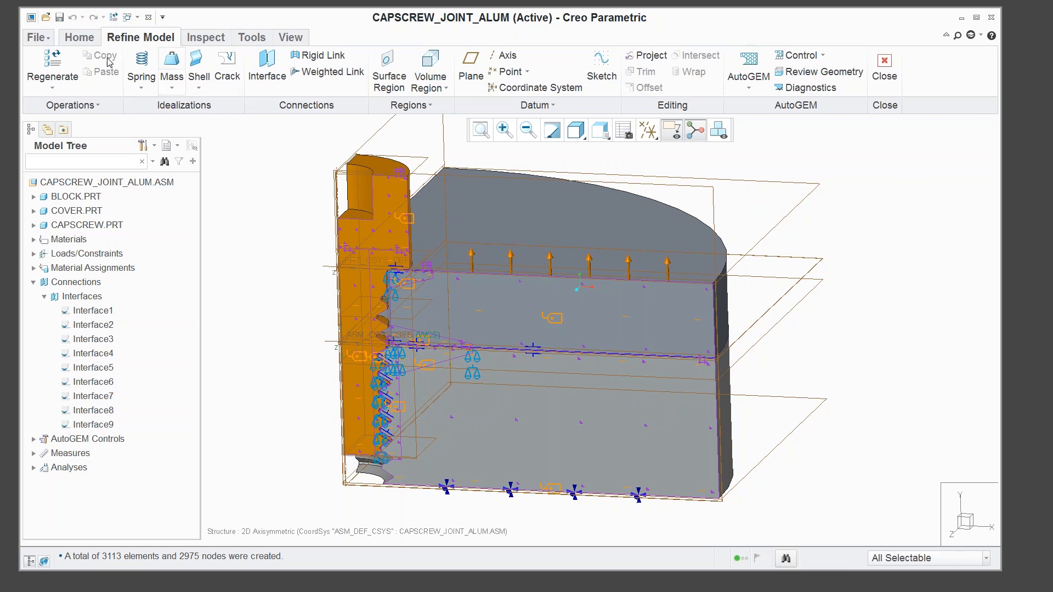
Open the capscrew_joint_alum simulation results and show the Y component of displacement.
{"action": "left_click", "coordinate": [77, 37]}
{"action": "left_click", "coordinate": [670, 73]}
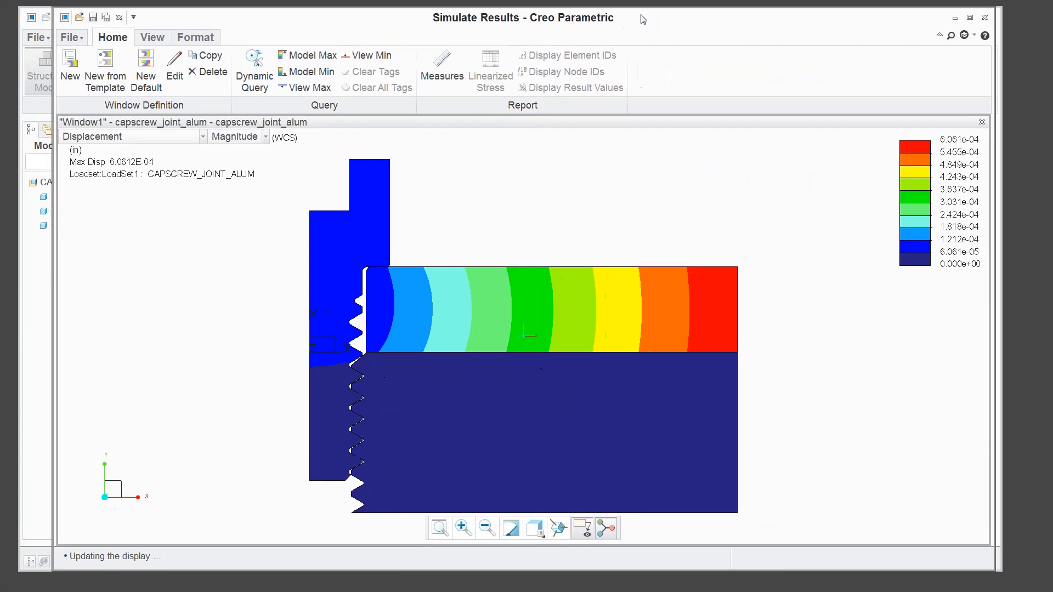
{"action": "left_click_drag", "start_coordinate": [644, 20], "coordinate": [633, 21]}
{"action": "left_click", "coordinate": [256, 139]}
{"action": "left_click", "coordinate": [222, 176]}
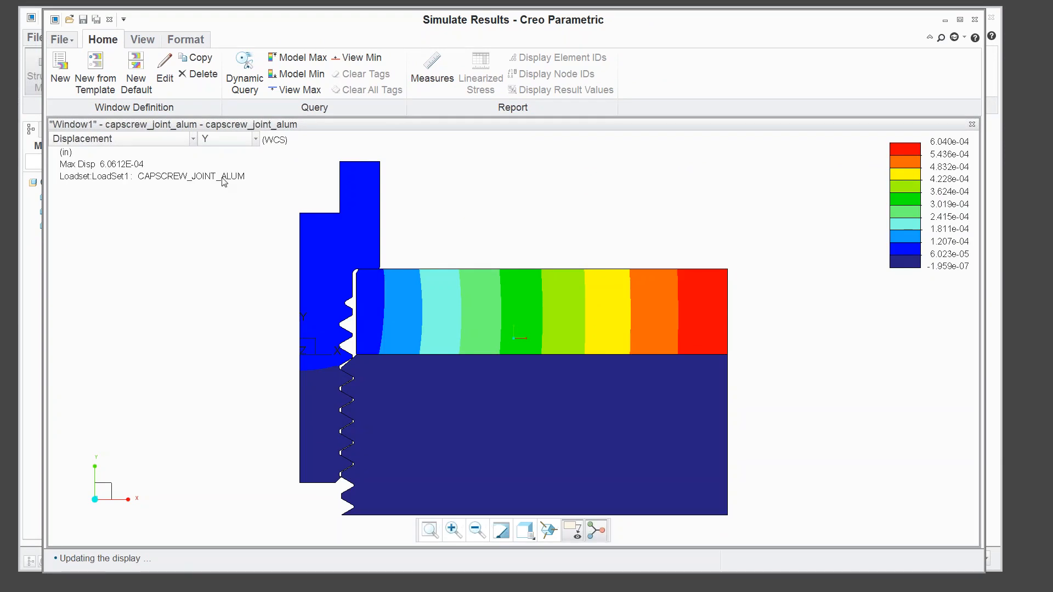
Redefine the result window to show the displacement fringe on the deformed shape at a scaling of 1.
{"action": "left_click", "coordinate": [164, 71]}
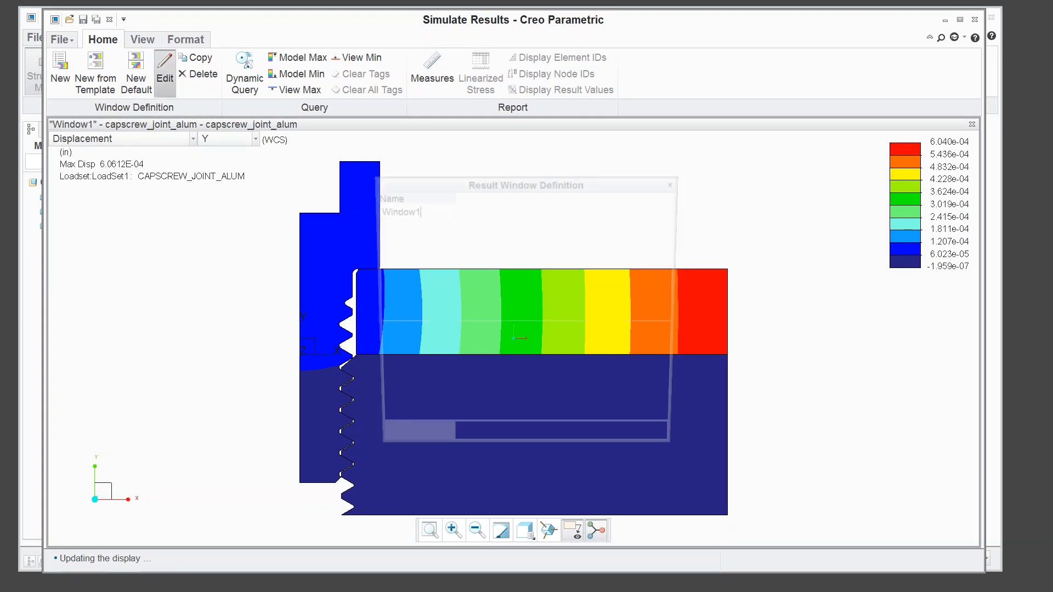
{"action": "left_click", "coordinate": [576, 336]}
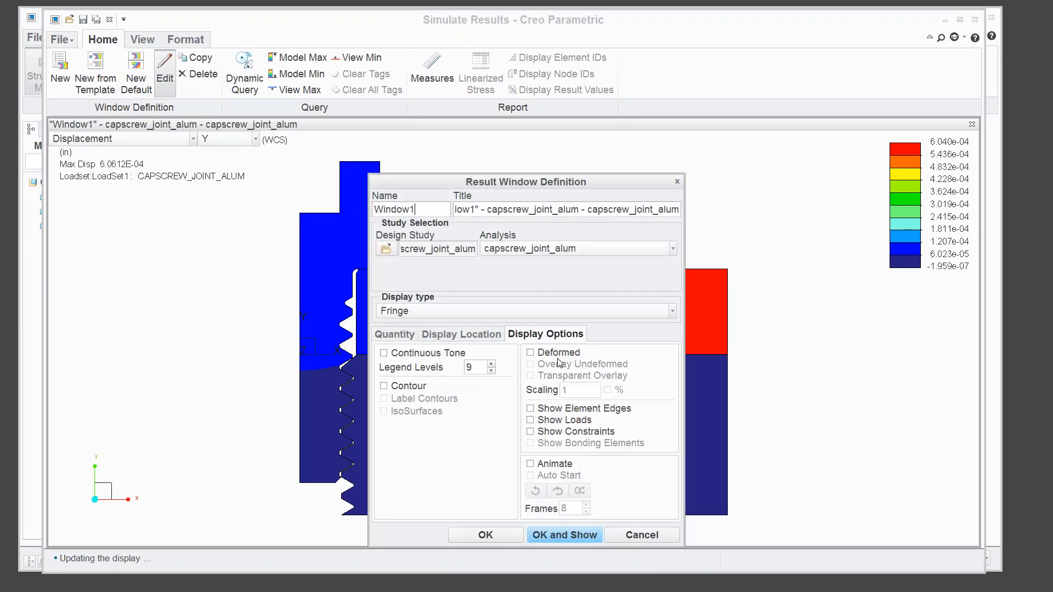
{"action": "left_click", "coordinate": [558, 354]}
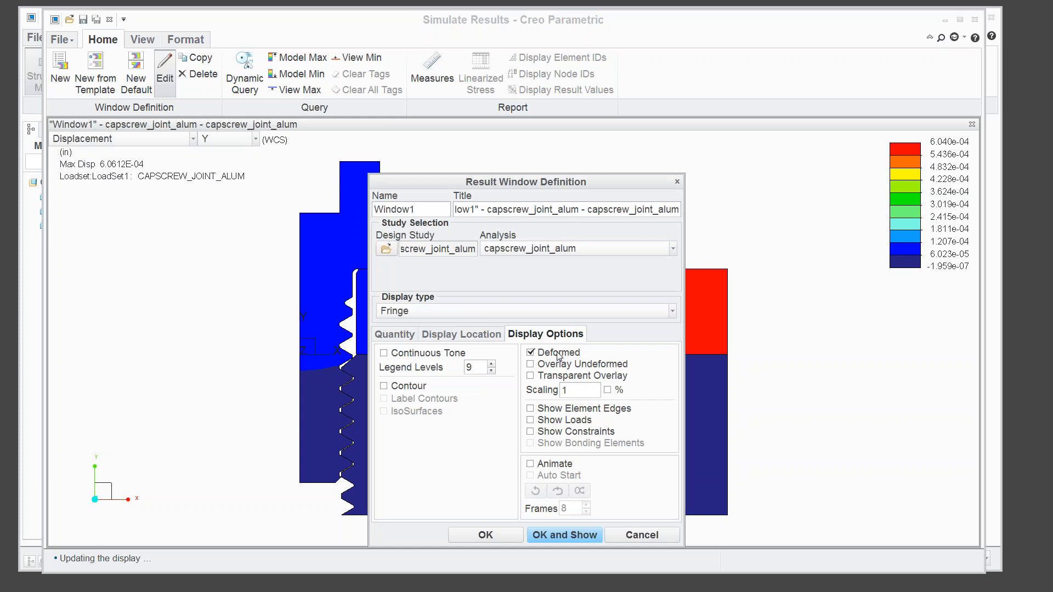
{"action": "left_click", "coordinate": [564, 537]}
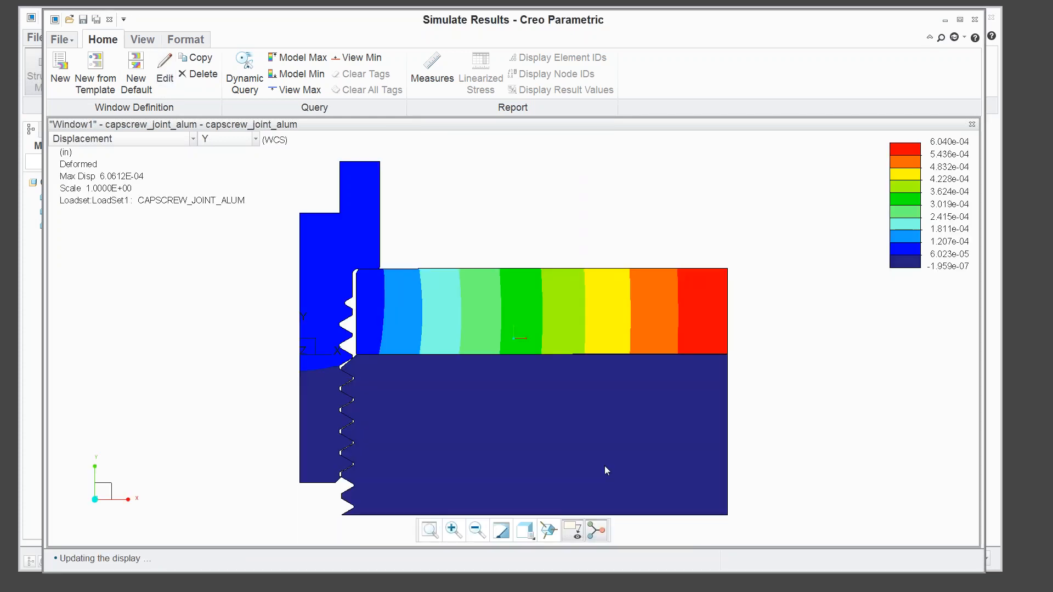
Examine the deformed joint between the cover and the block at its outer edge and near the screw threads.
{"action": "scroll", "coordinate": [720, 363], "scroll_direction": "down", "scroll_amount": 6}
{"action": "scroll", "coordinate": [751, 335], "scroll_direction": "down", "scroll_amount": 2}
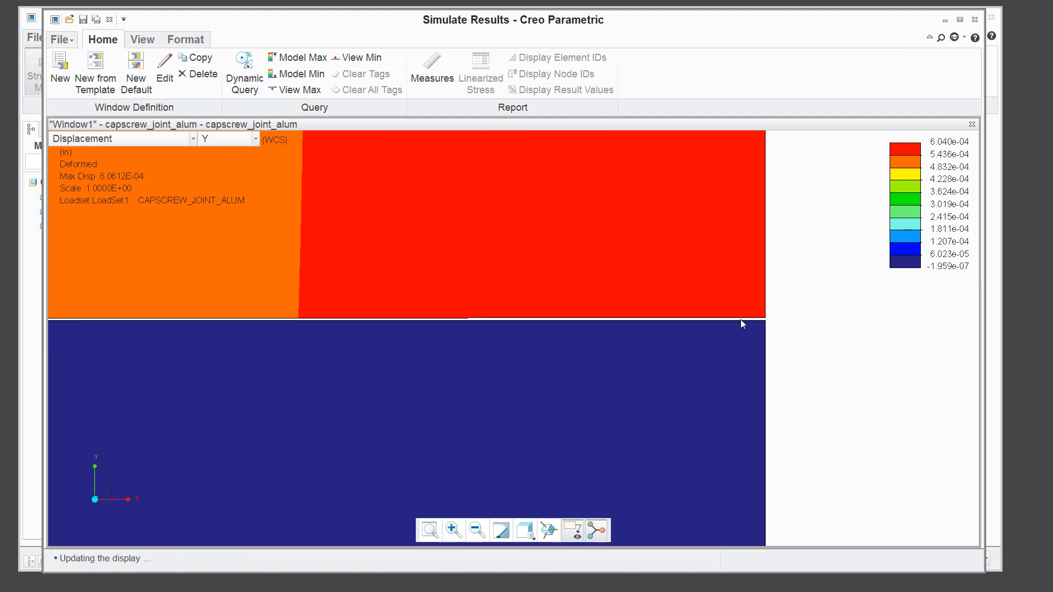
{"action": "scroll", "coordinate": [883, 381], "scroll_direction": "up", "scroll_amount": 3}
{"action": "scroll", "coordinate": [894, 388], "scroll_direction": "up", "scroll_amount": 4}
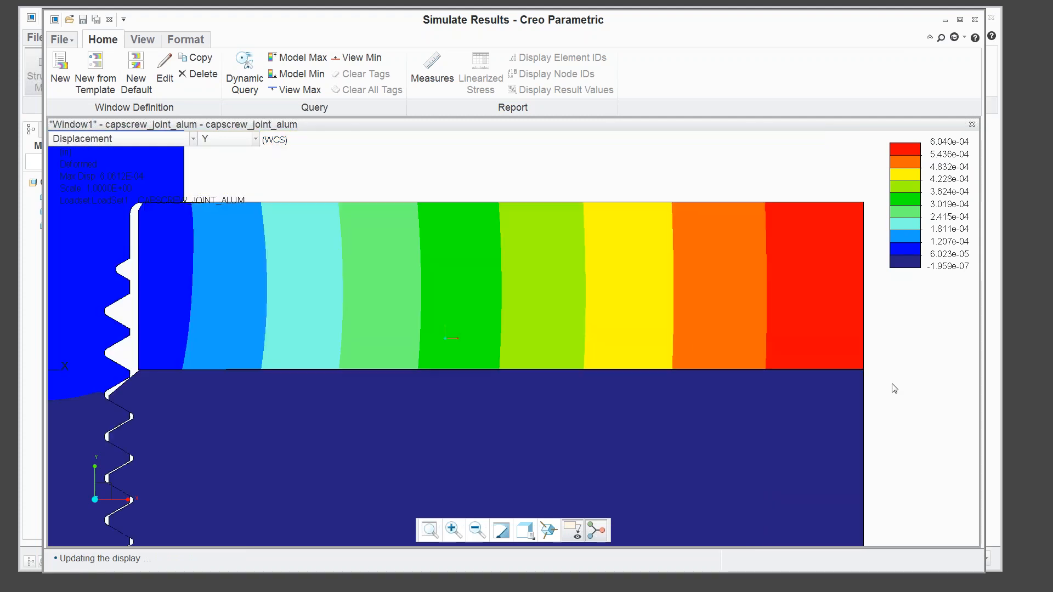
{"action": "scroll", "coordinate": [538, 386], "scroll_direction": "down", "scroll_amount": 5}
{"action": "scroll", "coordinate": [554, 358], "scroll_direction": "down", "scroll_amount": 5}
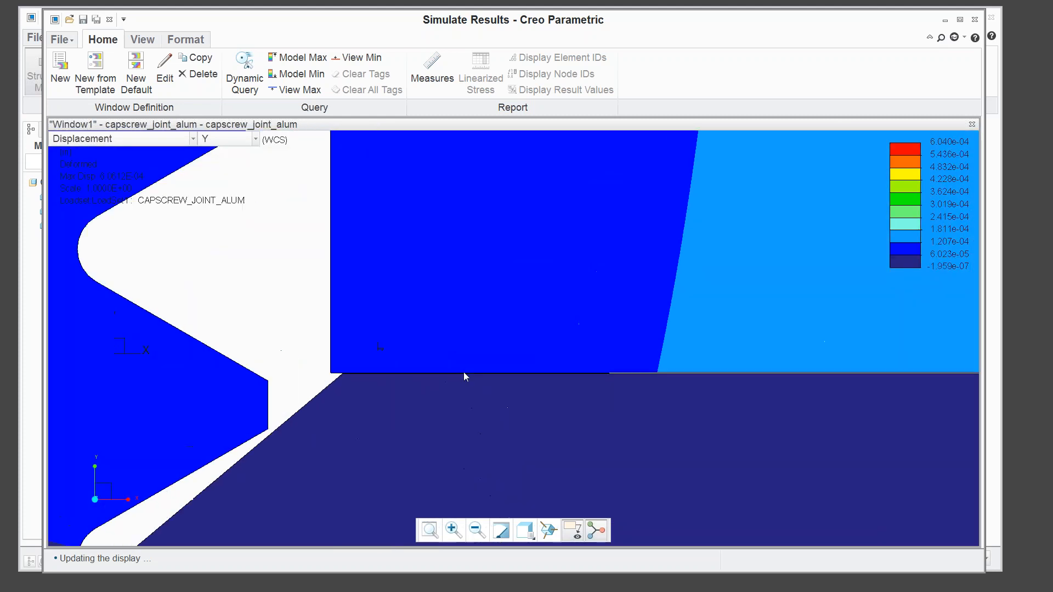
{"action": "scroll", "coordinate": [458, 371], "scroll_direction": "up", "scroll_amount": 5}
{"action": "scroll", "coordinate": [349, 274], "scroll_direction": "up", "scroll_amount": 5}
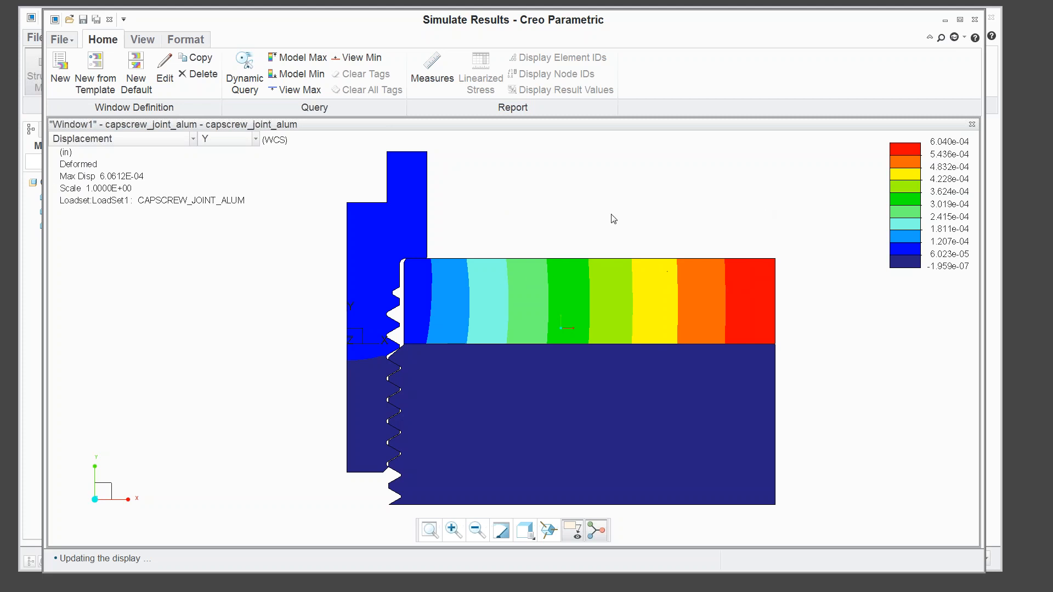
Change the displayed result quantity to von Mises stress.
{"action": "left_click", "coordinate": [193, 140]}
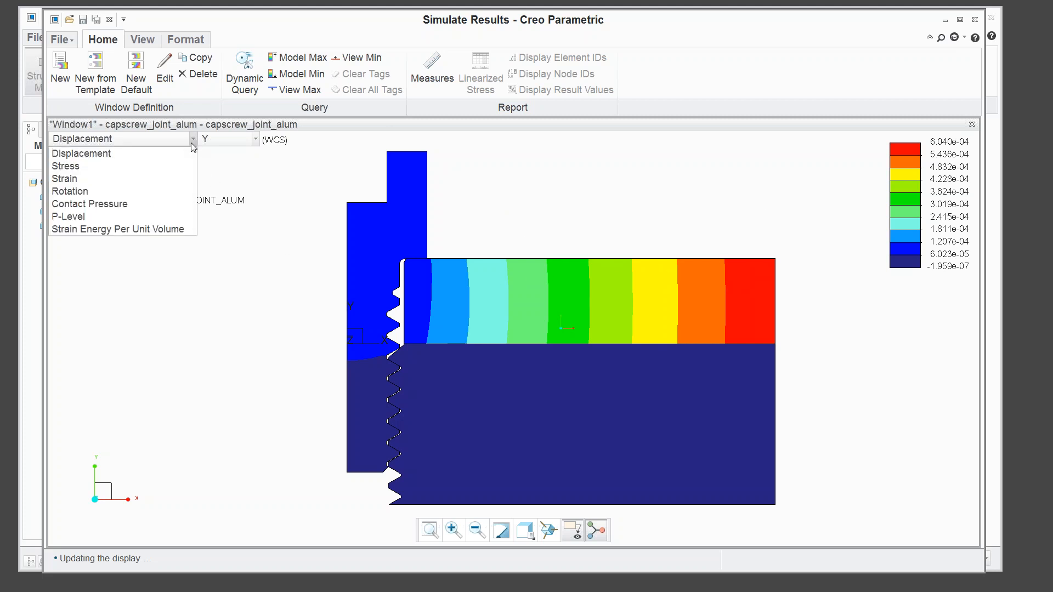
{"action": "left_click", "coordinate": [149, 167]}
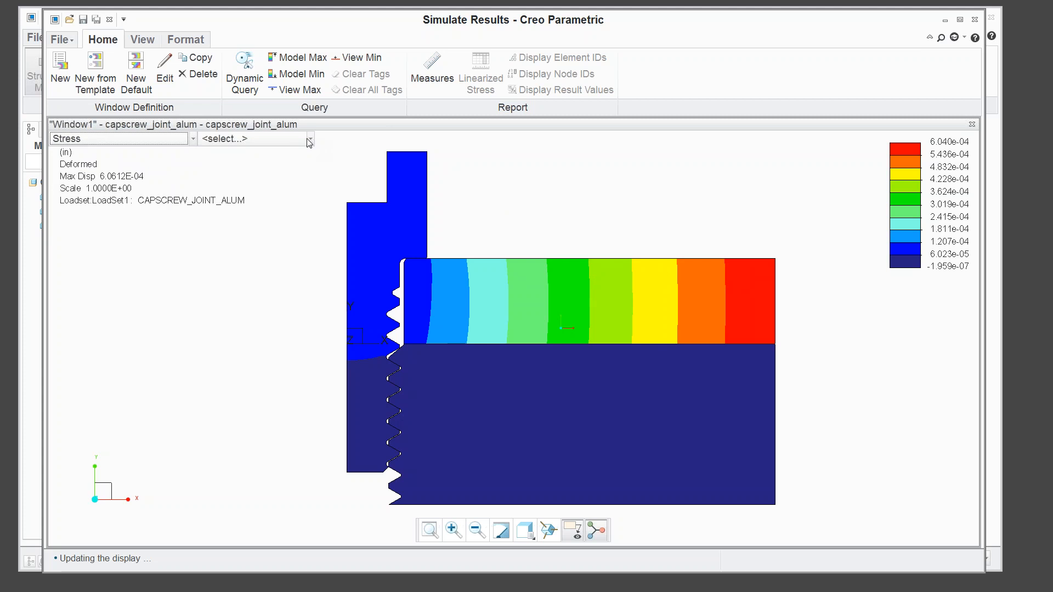
{"action": "left_click", "coordinate": [310, 139]}
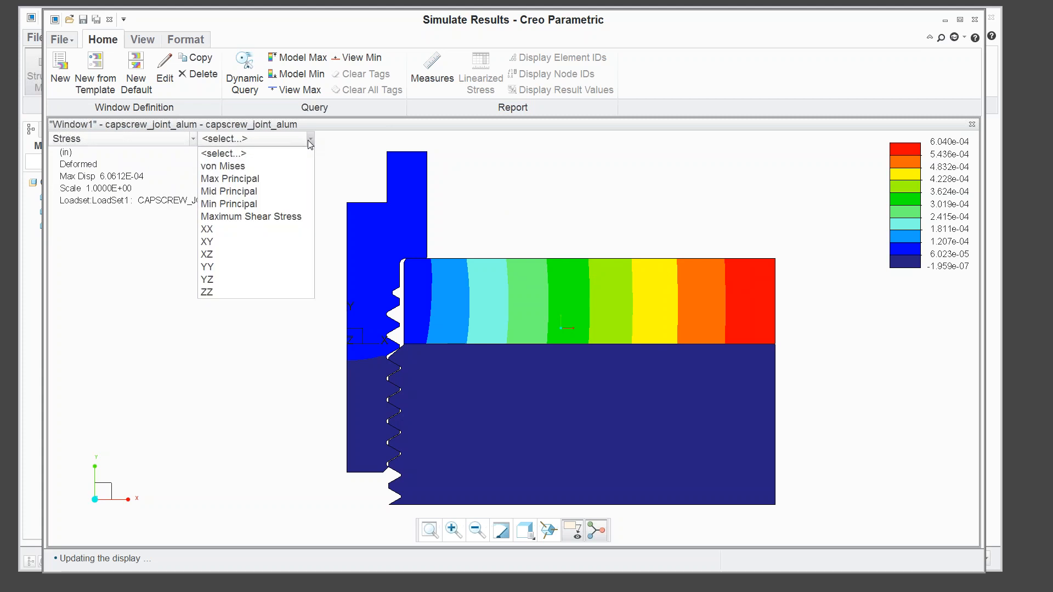
{"action": "left_click", "coordinate": [264, 165]}
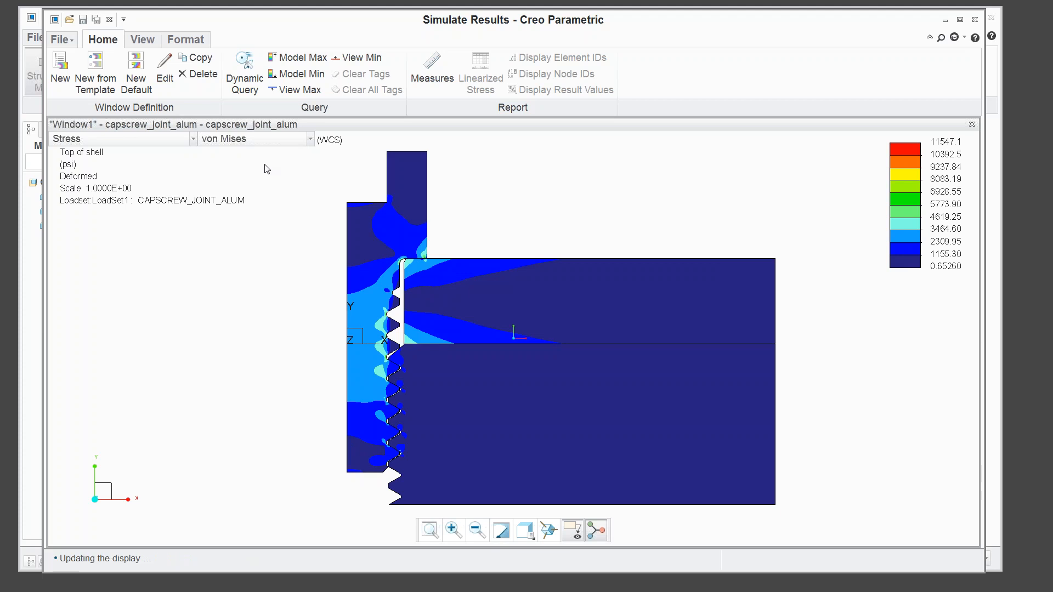
Examine the von Mises stress beneath the screw head and at the thread roots inside the cover's clearance hole.
{"action": "scroll", "coordinate": [426, 262], "scroll_direction": "up", "scroll_amount": 1}
{"action": "scroll", "coordinate": [412, 263], "scroll_direction": "up", "scroll_amount": 4}
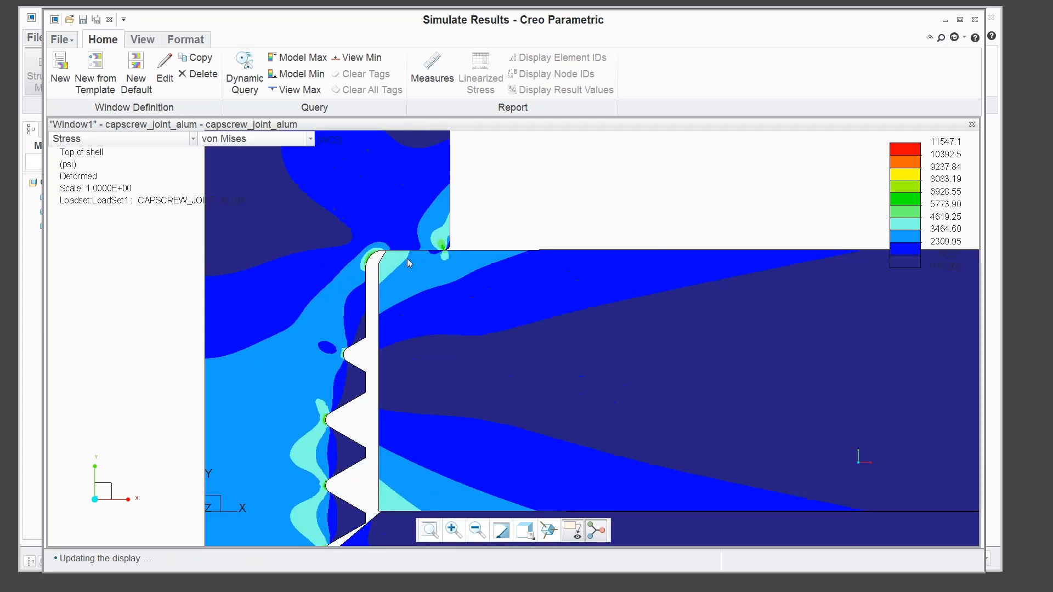
{"action": "scroll", "coordinate": [400, 255], "scroll_direction": "down", "scroll_amount": 4}
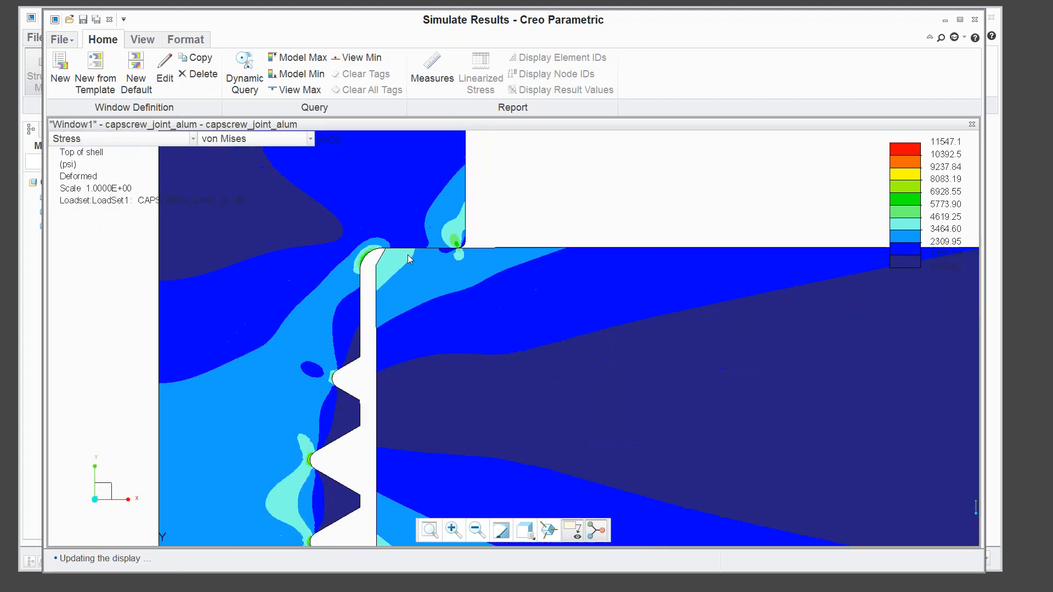
{"action": "scroll", "coordinate": [403, 264], "scroll_direction": "down", "scroll_amount": 2}
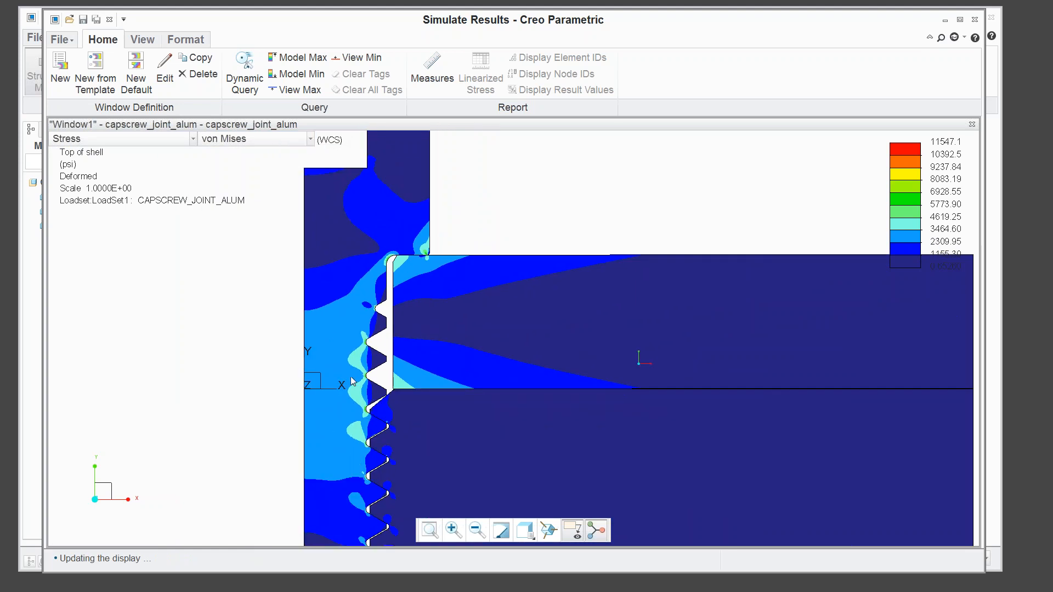
{"action": "scroll", "coordinate": [357, 371], "scroll_direction": "up", "scroll_amount": 4}
{"action": "scroll", "coordinate": [366, 373], "scroll_direction": "up", "scroll_amount": 5}
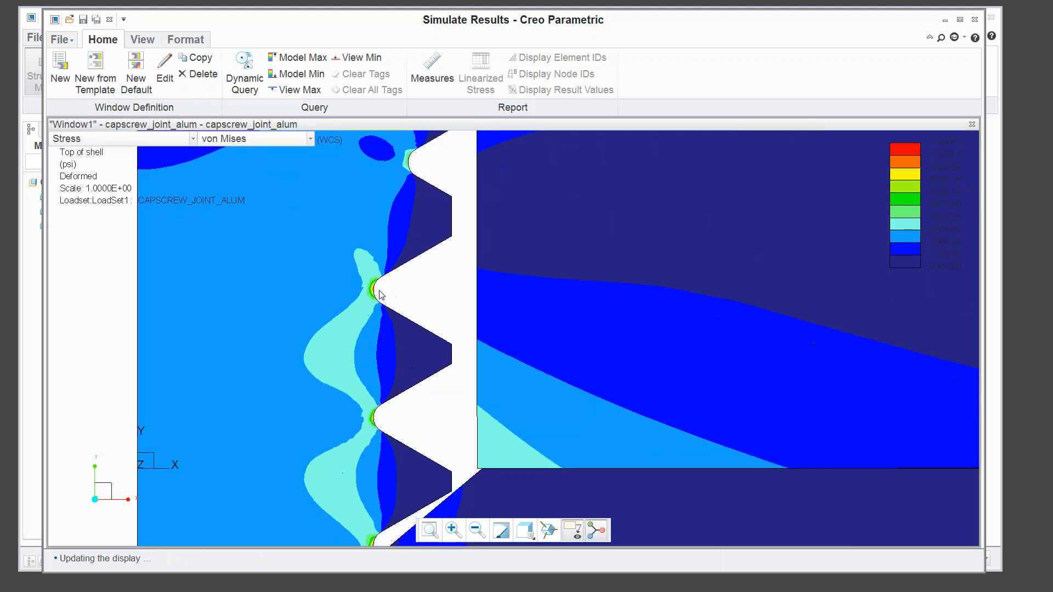
{"action": "scroll", "coordinate": [383, 284], "scroll_direction": "up", "scroll_amount": 1}
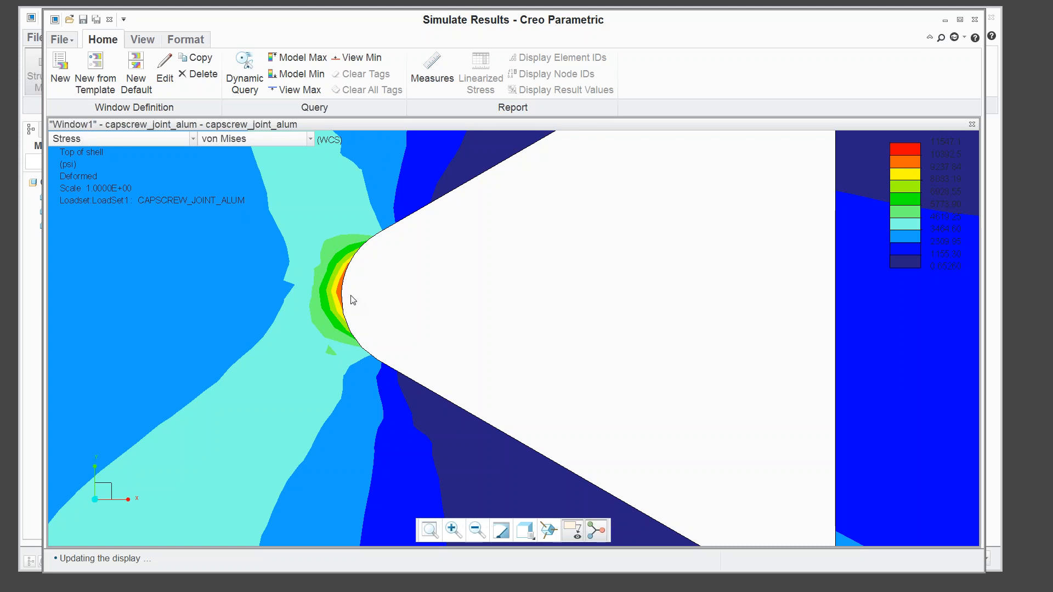
{"action": "scroll", "coordinate": [317, 271], "scroll_direction": "down", "scroll_amount": 1}
{"action": "scroll", "coordinate": [317, 271], "scroll_direction": "down", "scroll_amount": 4}
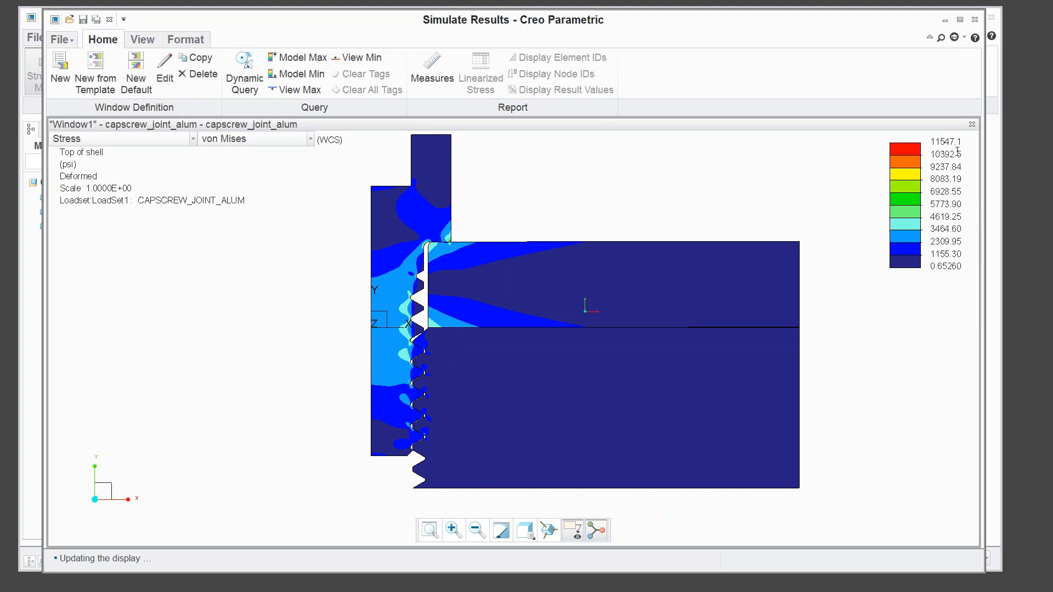
Compare the von Mises stress at the first engaged thread root with the engaged threads further down the screw.
{"action": "scroll", "coordinate": [418, 350], "scroll_direction": "up", "scroll_amount": 1}
{"action": "scroll", "coordinate": [418, 350], "scroll_direction": "up", "scroll_amount": 2}
{"action": "scroll", "coordinate": [419, 356], "scroll_direction": "up", "scroll_amount": 3}
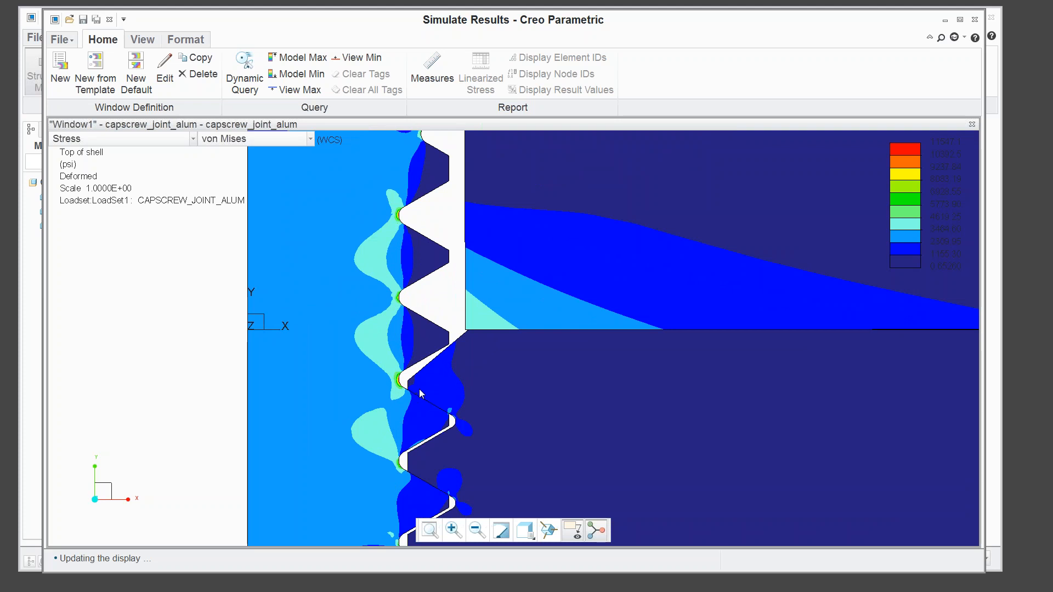
{"action": "scroll", "coordinate": [412, 373], "scroll_direction": "up", "scroll_amount": 4}
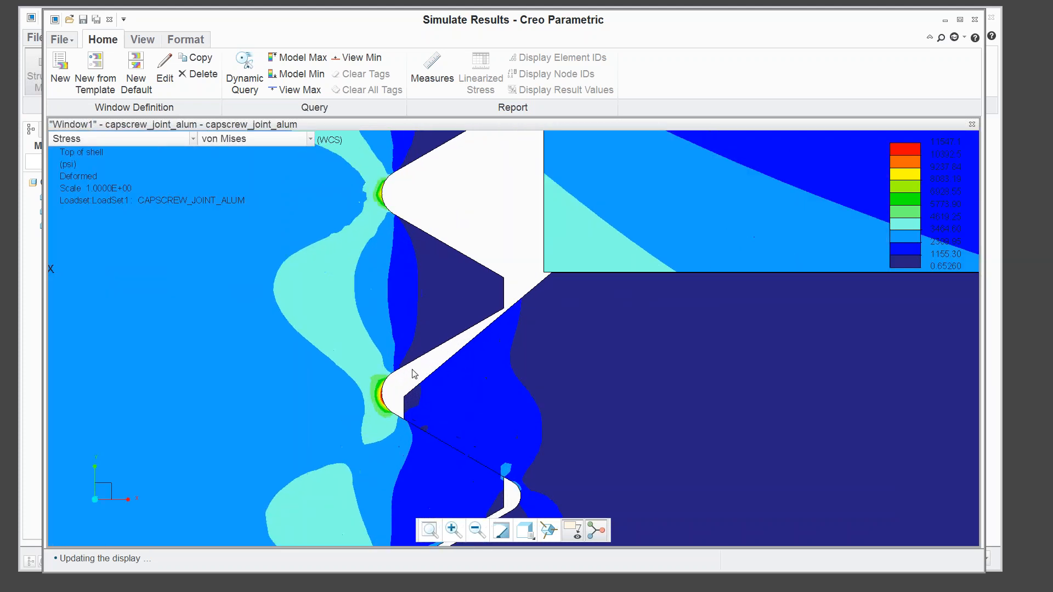
{"action": "scroll", "coordinate": [414, 374], "scroll_direction": "up", "scroll_amount": 1}
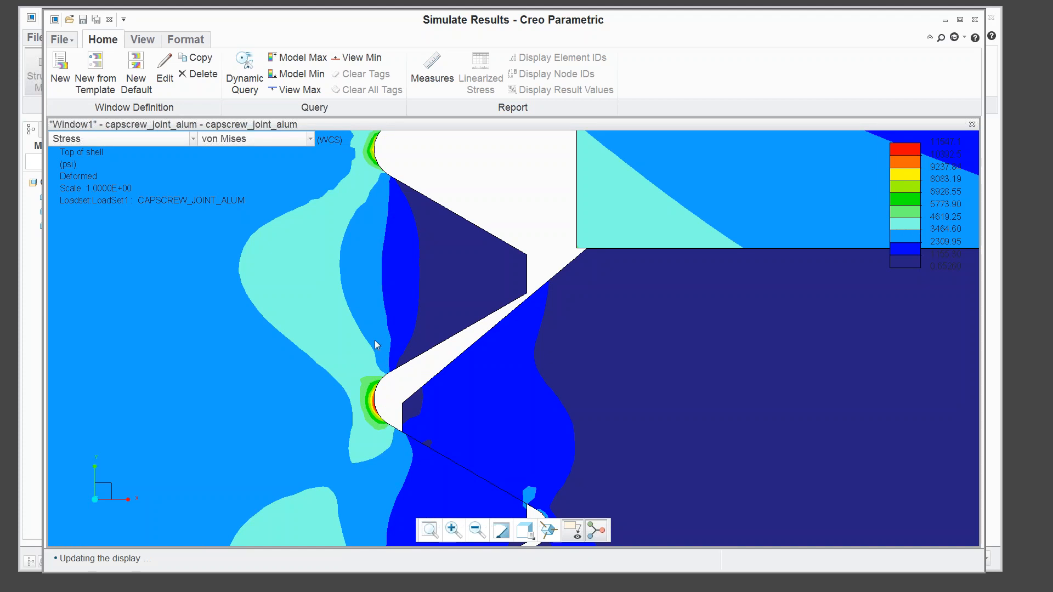
{"action": "scroll", "coordinate": [376, 278], "scroll_direction": "down", "scroll_amount": 5}
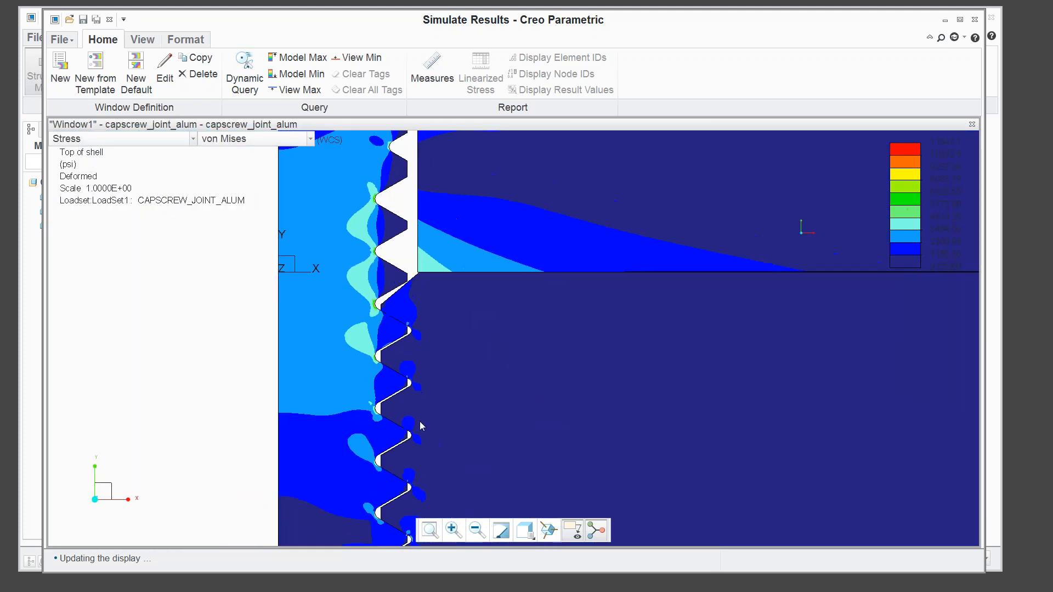
{"action": "scroll", "coordinate": [403, 344], "scroll_direction": "up", "scroll_amount": 3}
{"action": "scroll", "coordinate": [413, 308], "scroll_direction": "up", "scroll_amount": 4}
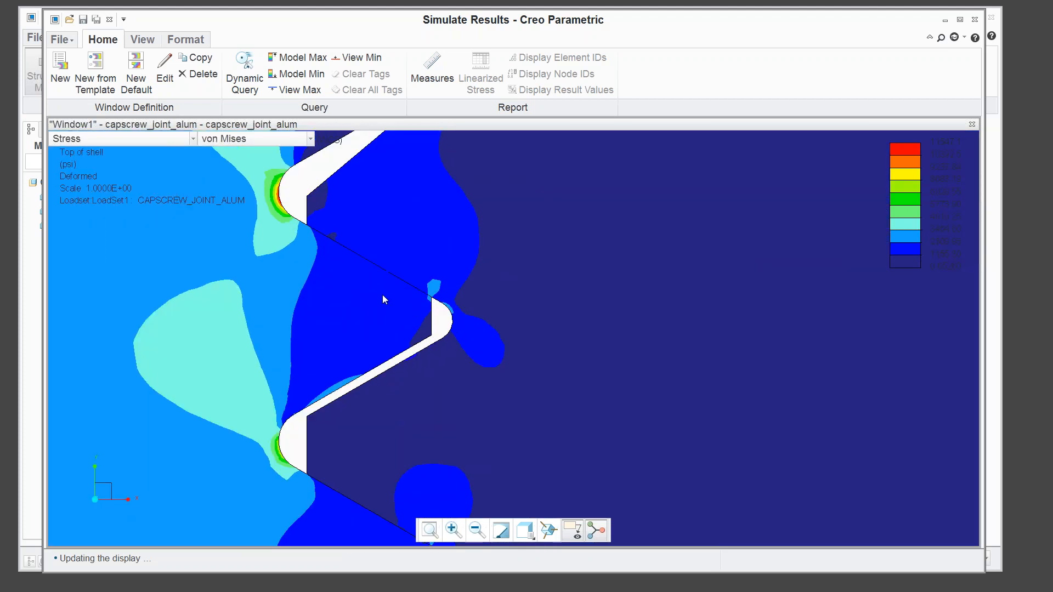
{"action": "scroll", "coordinate": [422, 412], "scroll_direction": "down", "scroll_amount": 3}
{"action": "scroll", "coordinate": [335, 341], "scroll_direction": "down", "scroll_amount": 2}
{"action": "scroll", "coordinate": [361, 527], "scroll_direction": "down", "scroll_amount": 2}
{"action": "scroll", "coordinate": [350, 491], "scroll_direction": "up", "scroll_amount": 3}
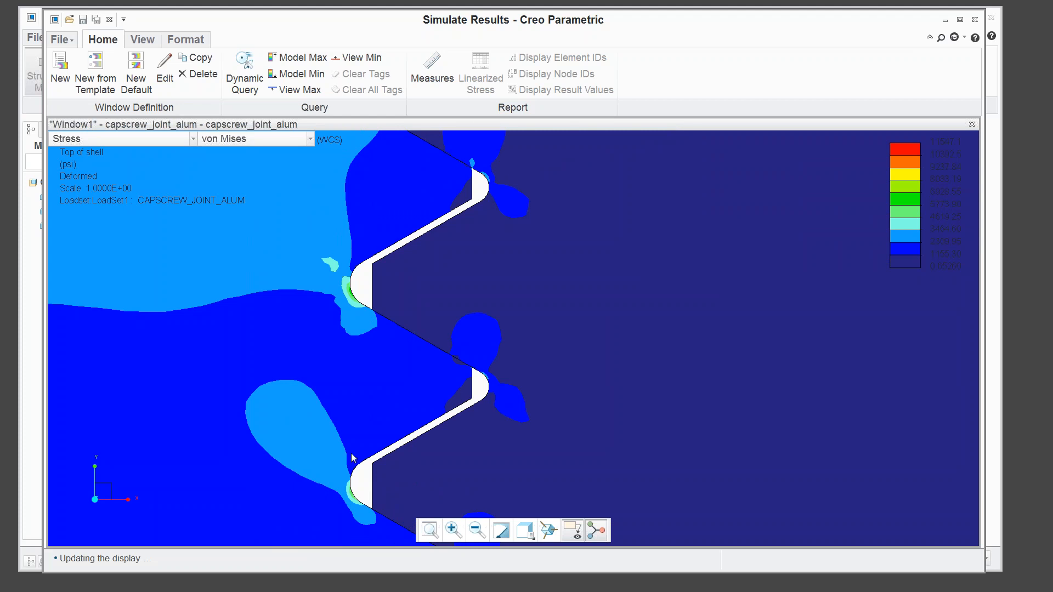
{"action": "scroll", "coordinate": [341, 368], "scroll_direction": "down", "scroll_amount": 3}
{"action": "scroll", "coordinate": [341, 360], "scroll_direction": "down", "scroll_amount": 3}
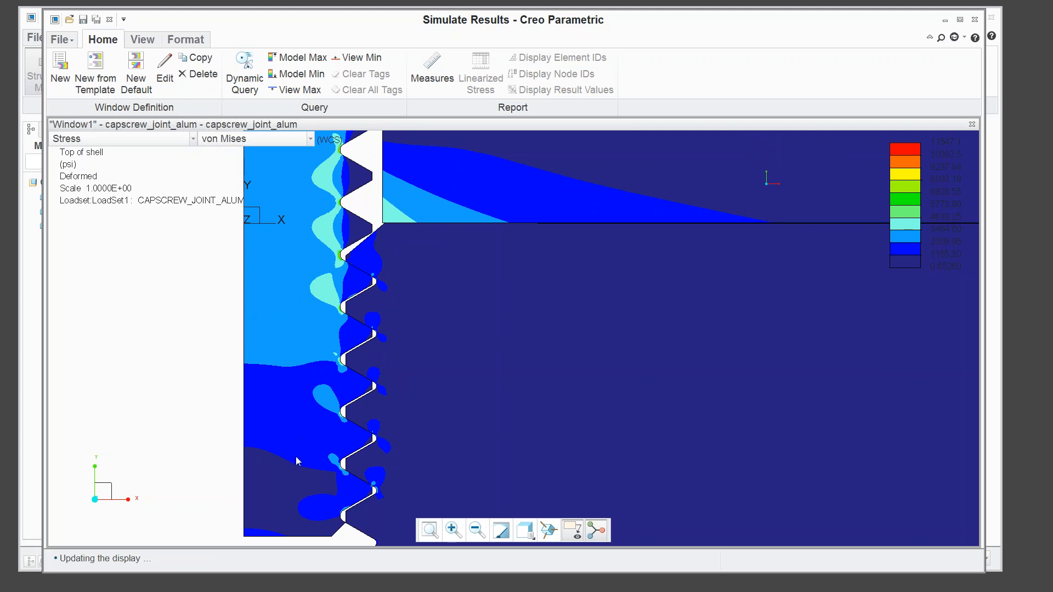
{"action": "scroll", "coordinate": [307, 519], "scroll_direction": "down", "scroll_amount": 3}
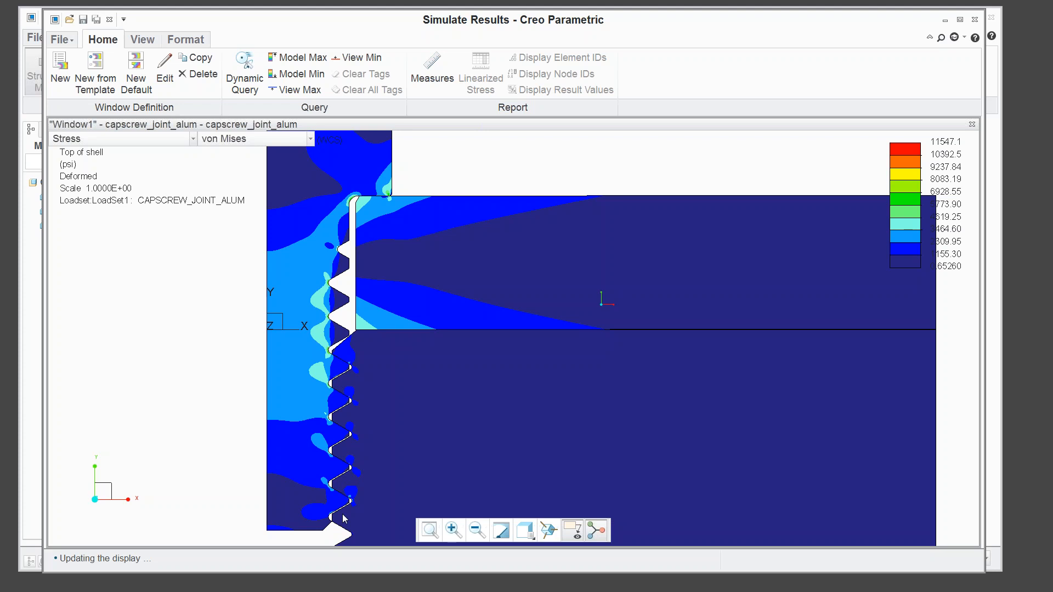
Examine the von Mises stress at the under-head fillet and where the head's outer corner bears on the cover.
{"action": "scroll", "coordinate": [360, 194], "scroll_direction": "up", "scroll_amount": 3}
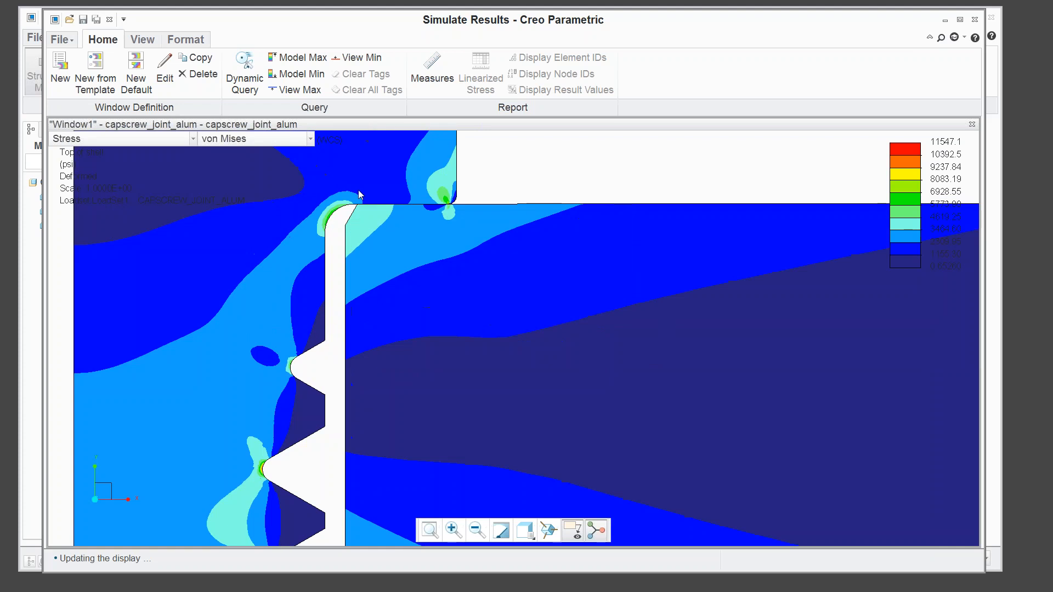
{"action": "scroll", "coordinate": [360, 194], "scroll_direction": "up", "scroll_amount": 2}
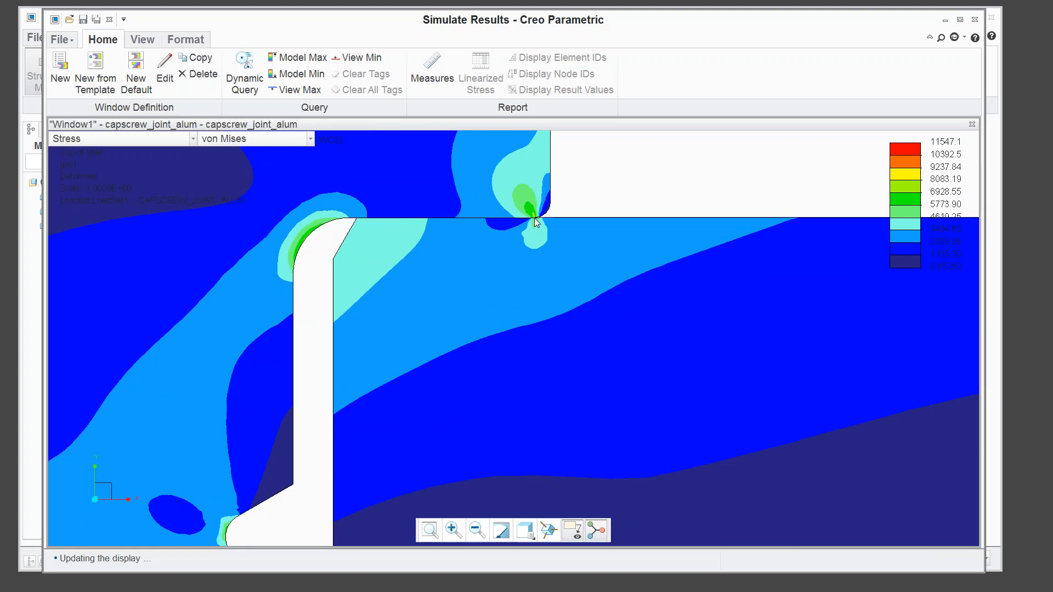
{"action": "scroll", "coordinate": [535, 218], "scroll_direction": "up", "scroll_amount": 3}
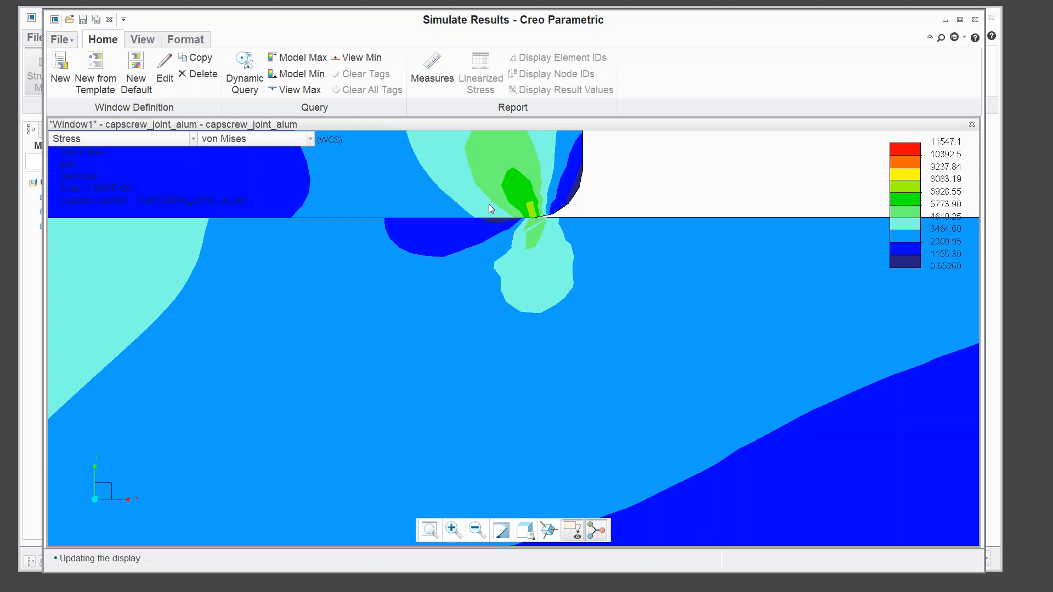
{"action": "scroll", "coordinate": [517, 236], "scroll_direction": "down", "scroll_amount": 4}
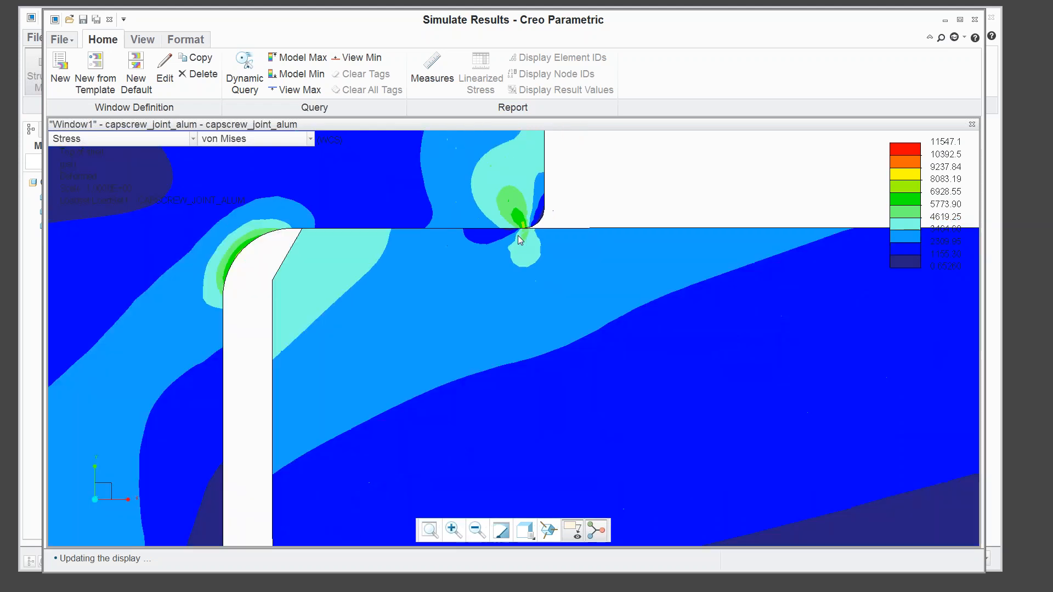
{"action": "scroll", "coordinate": [388, 200], "scroll_direction": "down", "scroll_amount": 6}
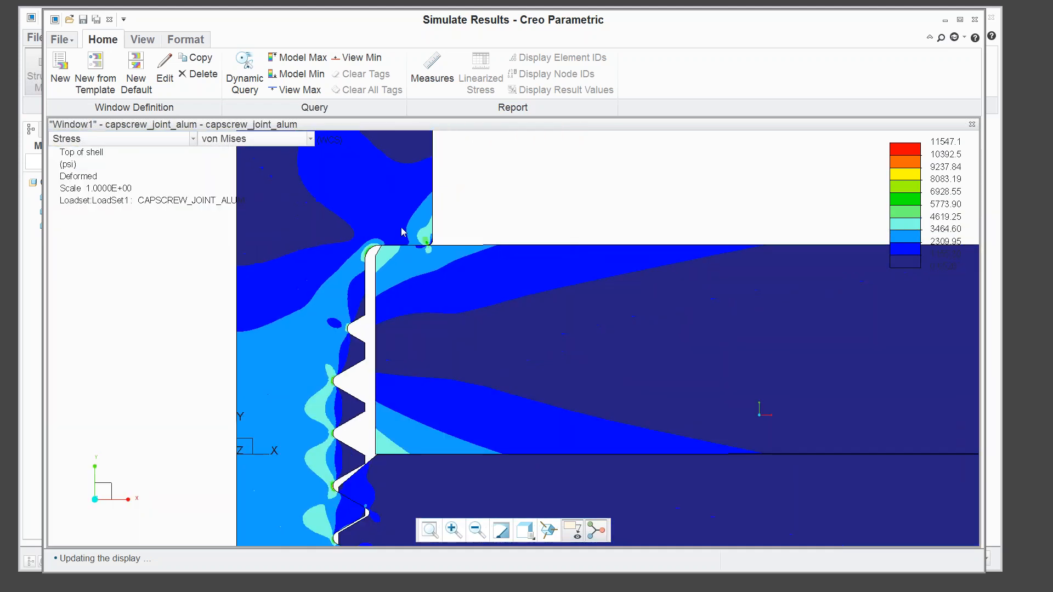
{"action": "scroll", "coordinate": [439, 339], "scroll_direction": "down", "scroll_amount": 1}
{"action": "scroll", "coordinate": [427, 262], "scroll_direction": "up", "scroll_amount": 1}
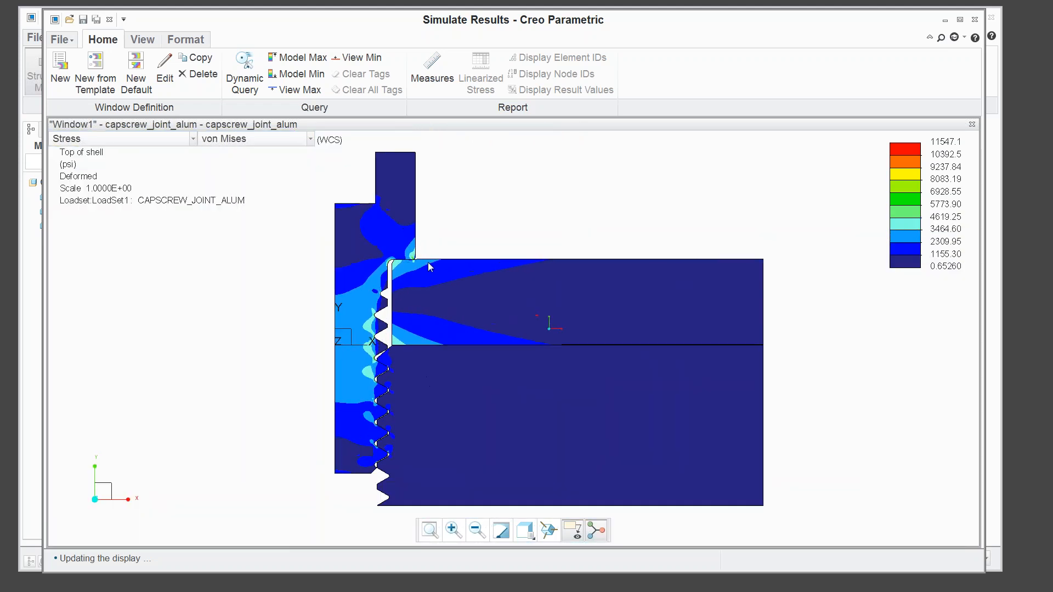
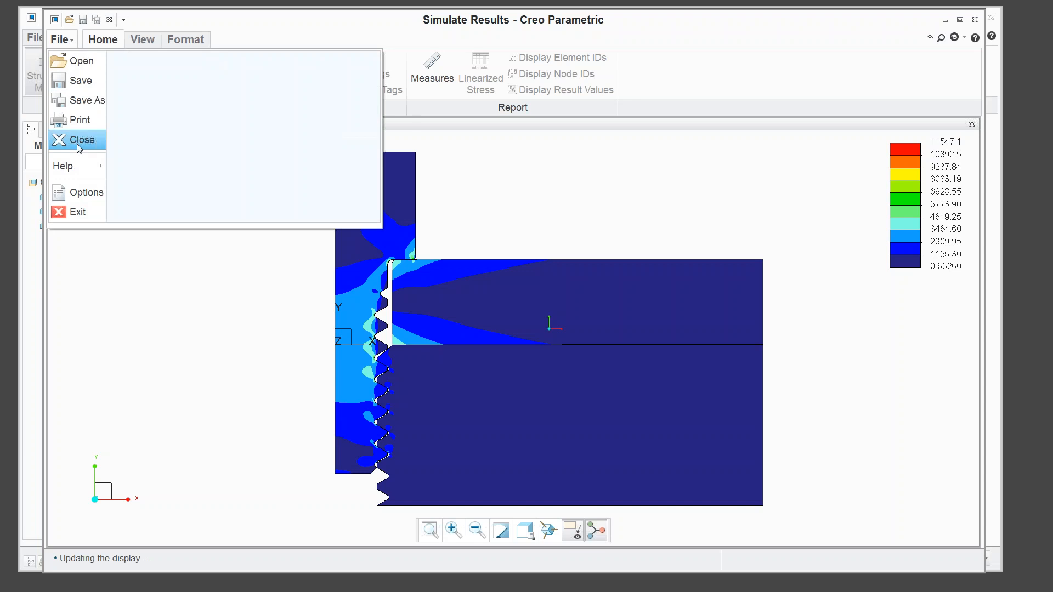
Close the simulation results without saving the result windows.
{"action": "left_click", "coordinate": [77, 140]}
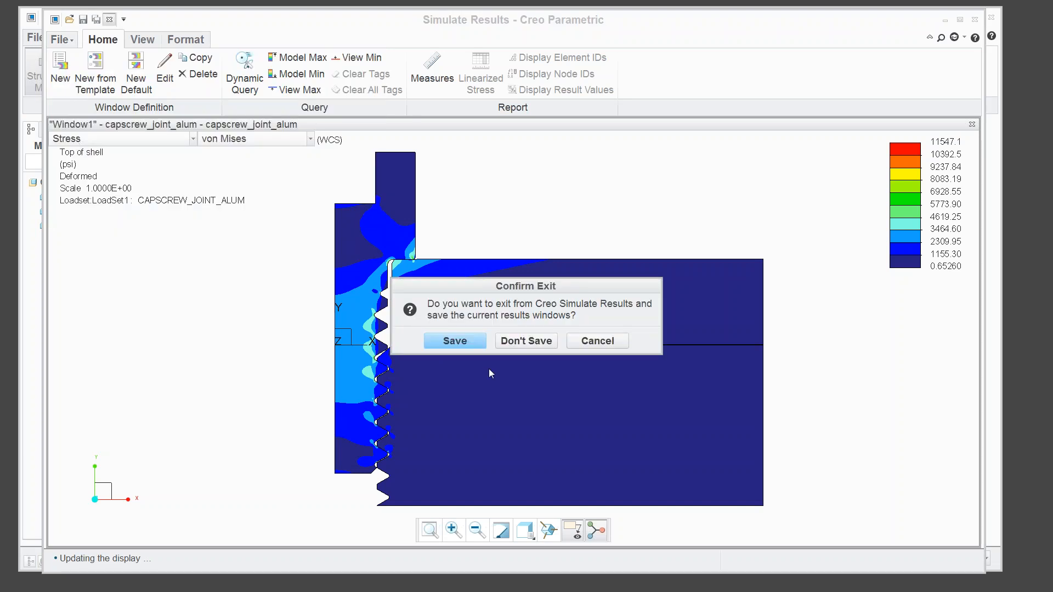
{"action": "left_click", "coordinate": [508, 343]}
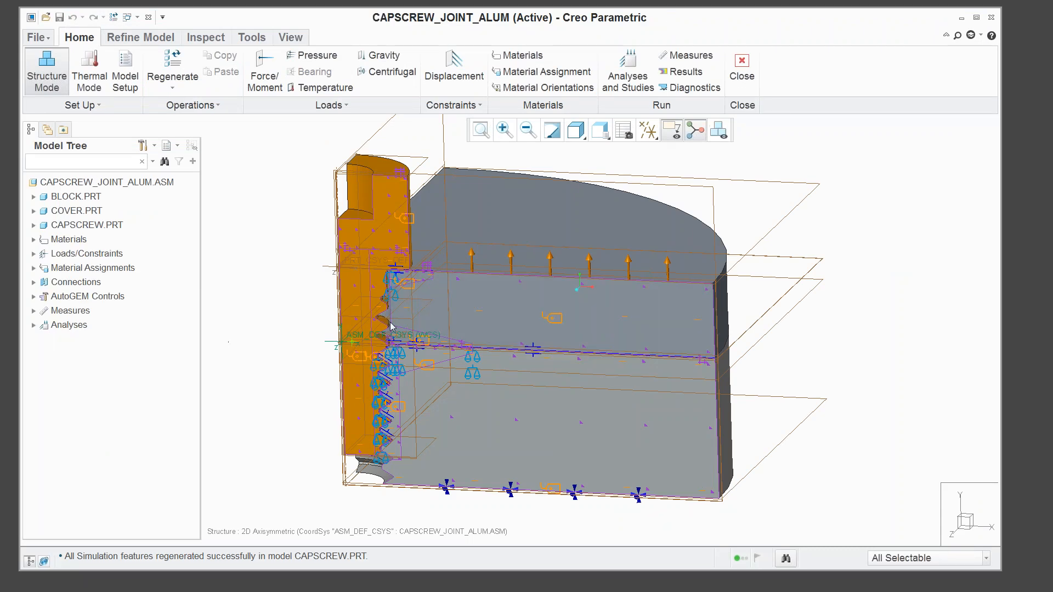
Start a contact interface between the facing CAPSCREW.PRT and BLOCK.PRT thread flank edges across an open thread gap.
{"action": "scroll", "coordinate": [392, 327], "scroll_direction": "down", "scroll_amount": 3}
{"action": "middle_click_drag", "start_coordinate": [396, 328], "coordinate": [405, 300]}
{"action": "scroll", "coordinate": [235, 336], "scroll_direction": "up", "scroll_amount": 1}
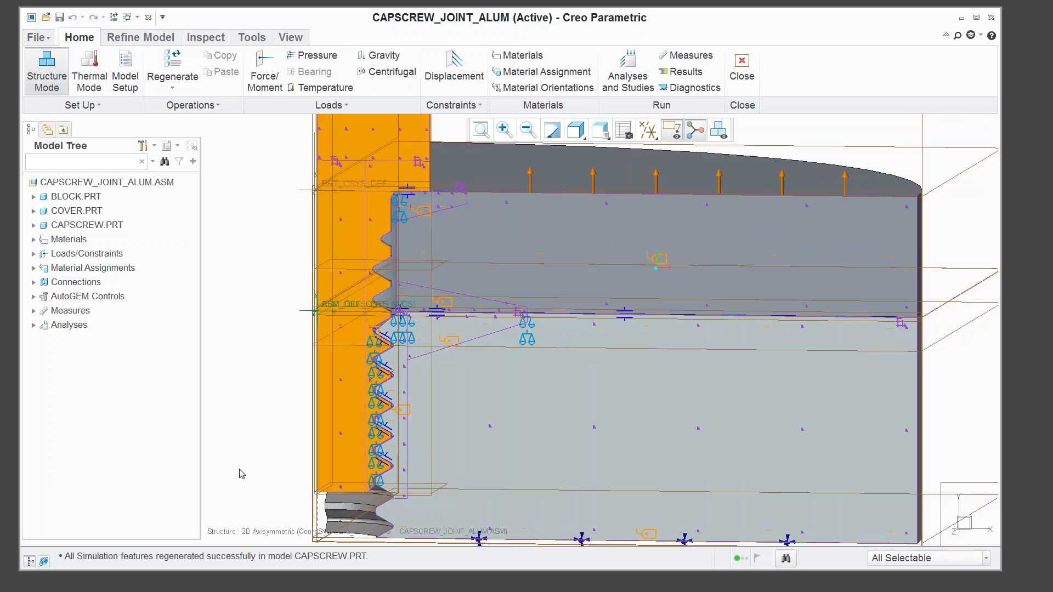
{"action": "left_click", "coordinate": [134, 38]}
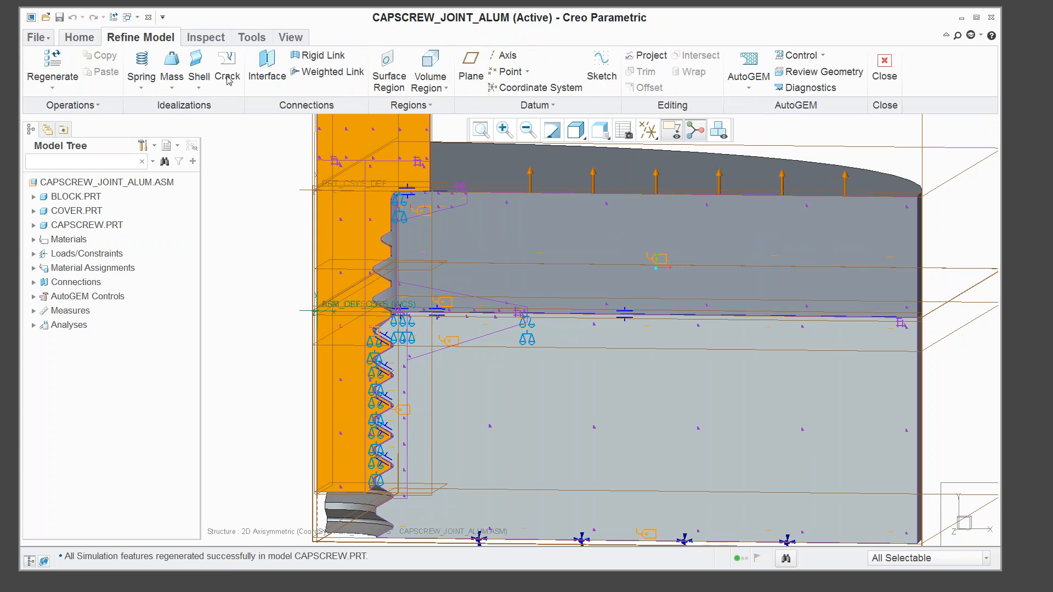
{"action": "left_click", "coordinate": [264, 68]}
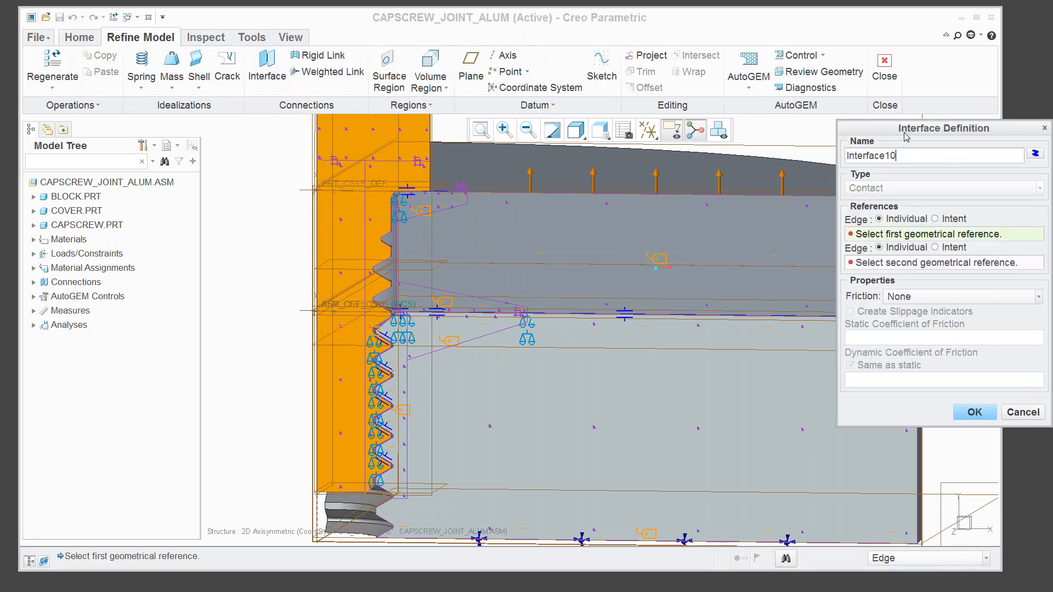
{"action": "left_click_drag", "start_coordinate": [876, 133], "coordinate": [670, 108]}
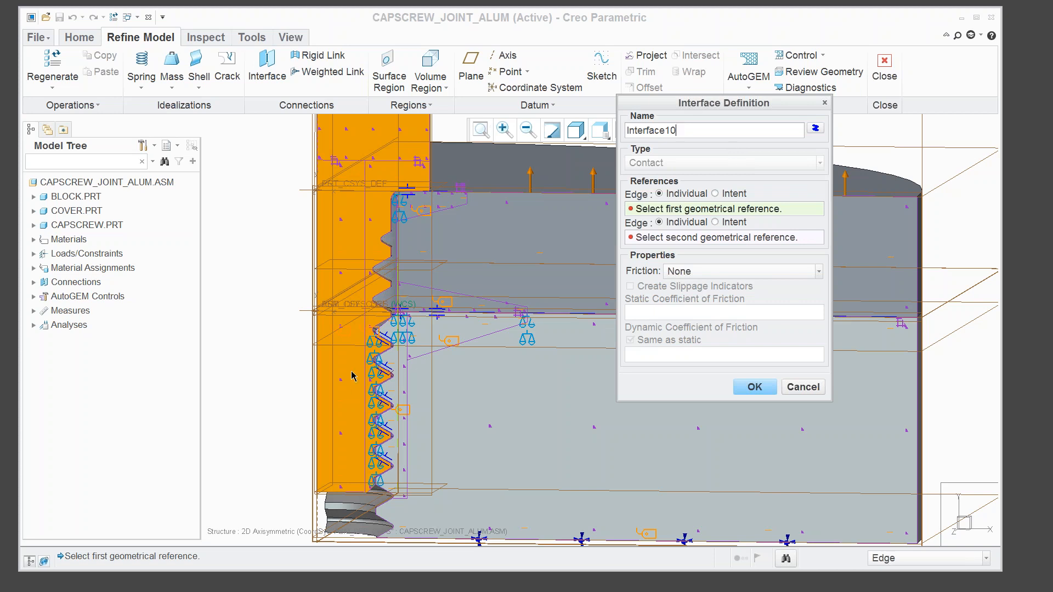
{"action": "scroll", "coordinate": [380, 370], "scroll_direction": "up", "scroll_amount": 3}
{"action": "scroll", "coordinate": [388, 341], "scroll_direction": "up", "scroll_amount": 3}
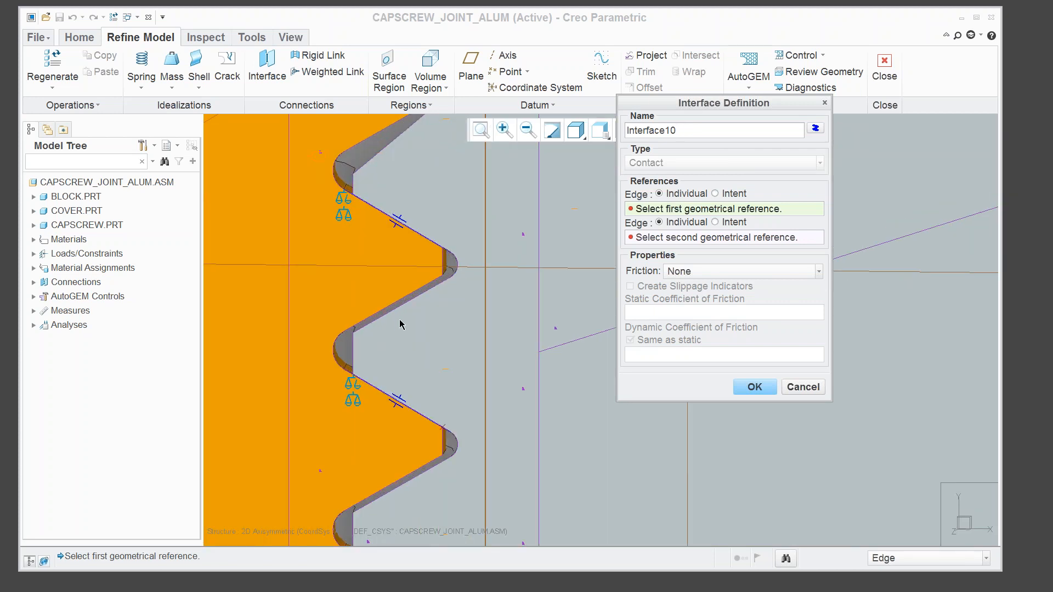
{"action": "left_click", "coordinate": [398, 305]}
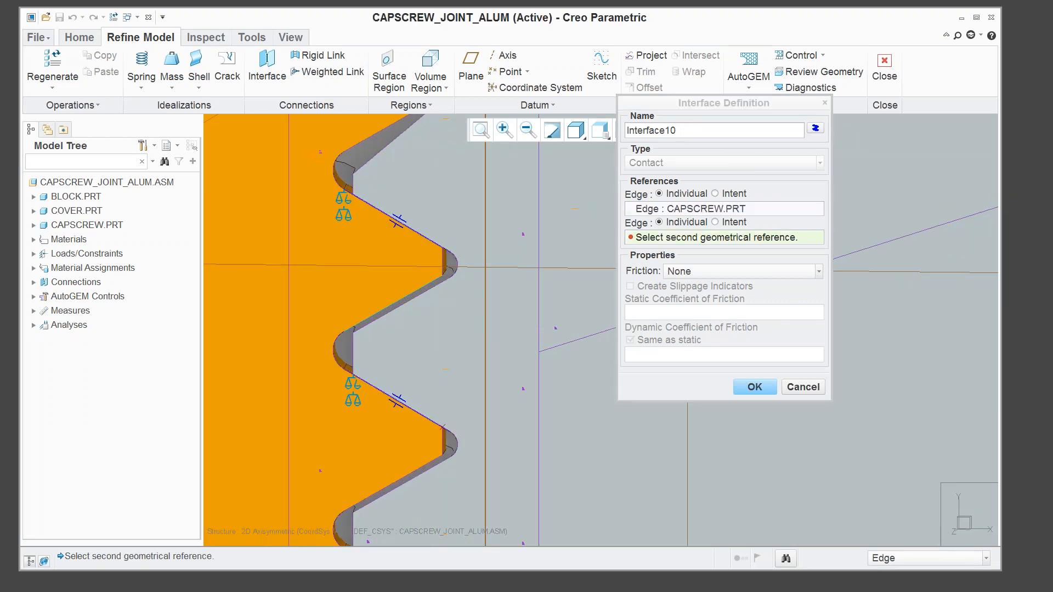
{"action": "left_click", "coordinate": [398, 308]}
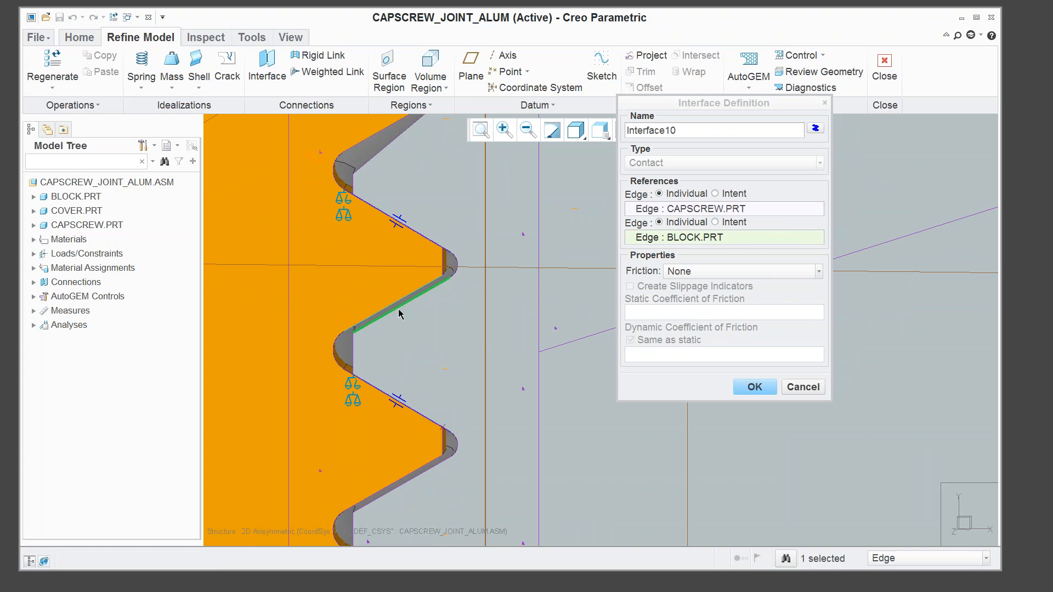
Give the contact interface finite friction with a static coefficient of .35 and create it.
{"action": "left_click", "coordinate": [819, 271]}
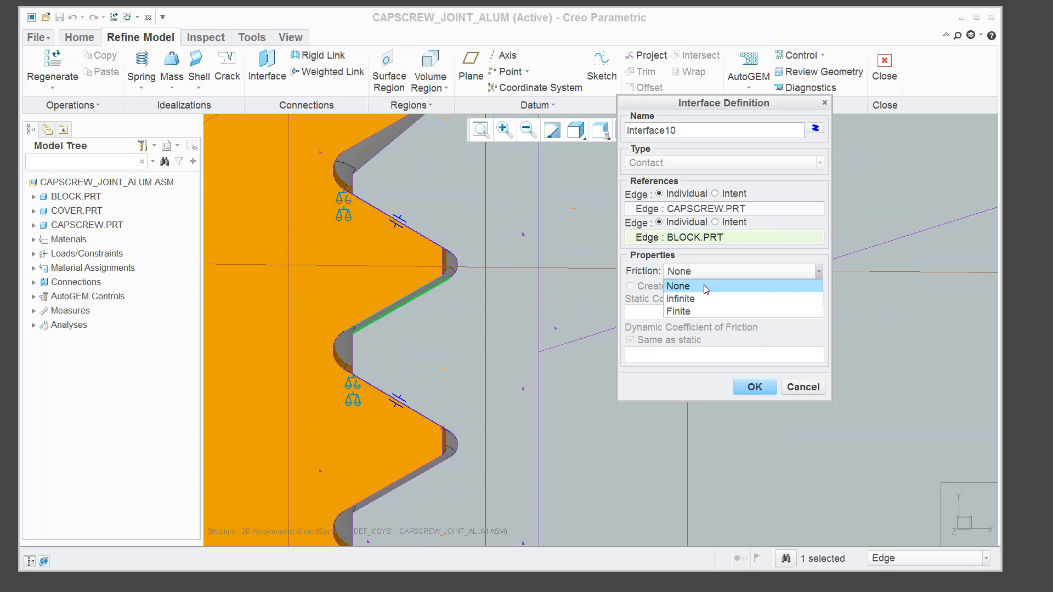
{"action": "left_click", "coordinate": [702, 311]}
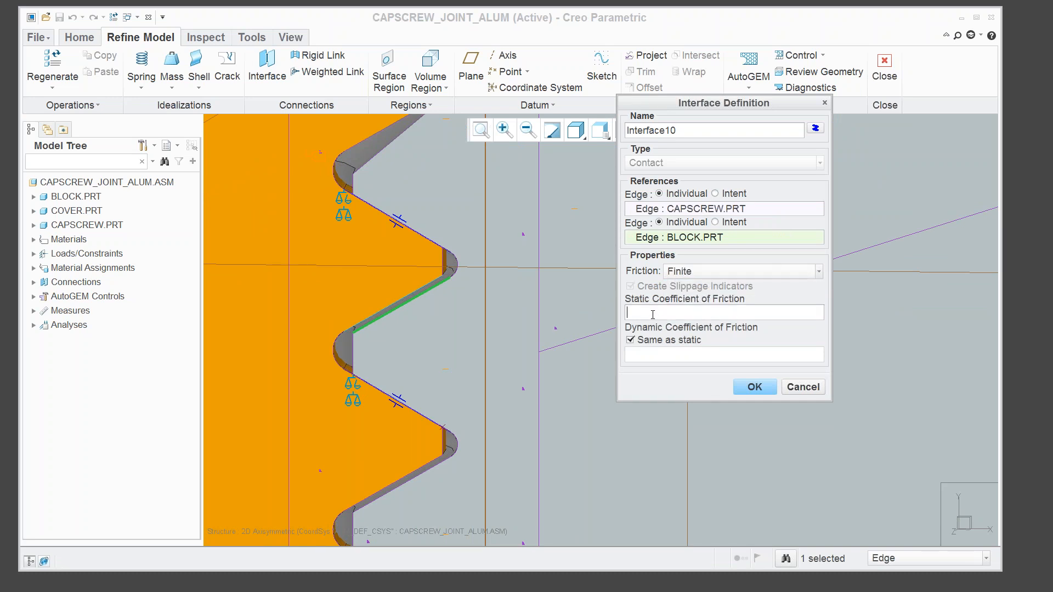
{"action": "type", "text": ".35"}
{"action": "left_click", "coordinate": [755, 387]}
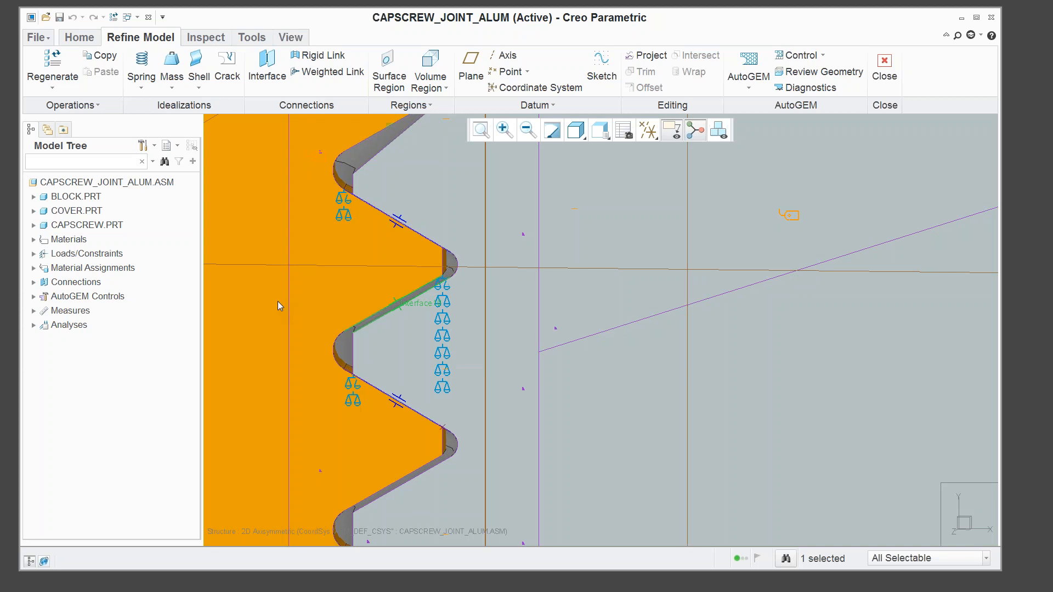
{"action": "left_click", "coordinate": [318, 316]}
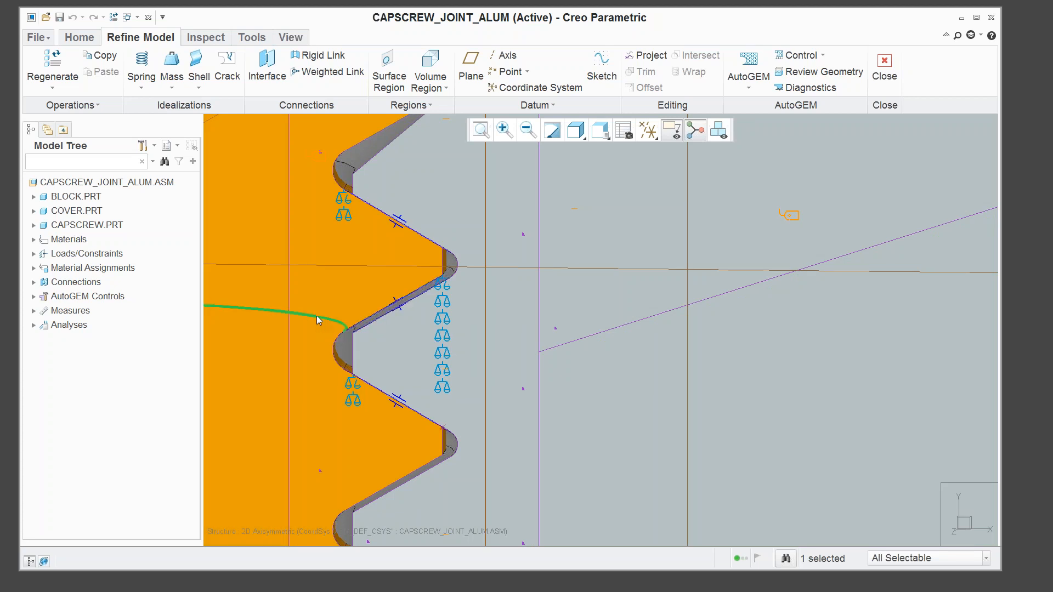